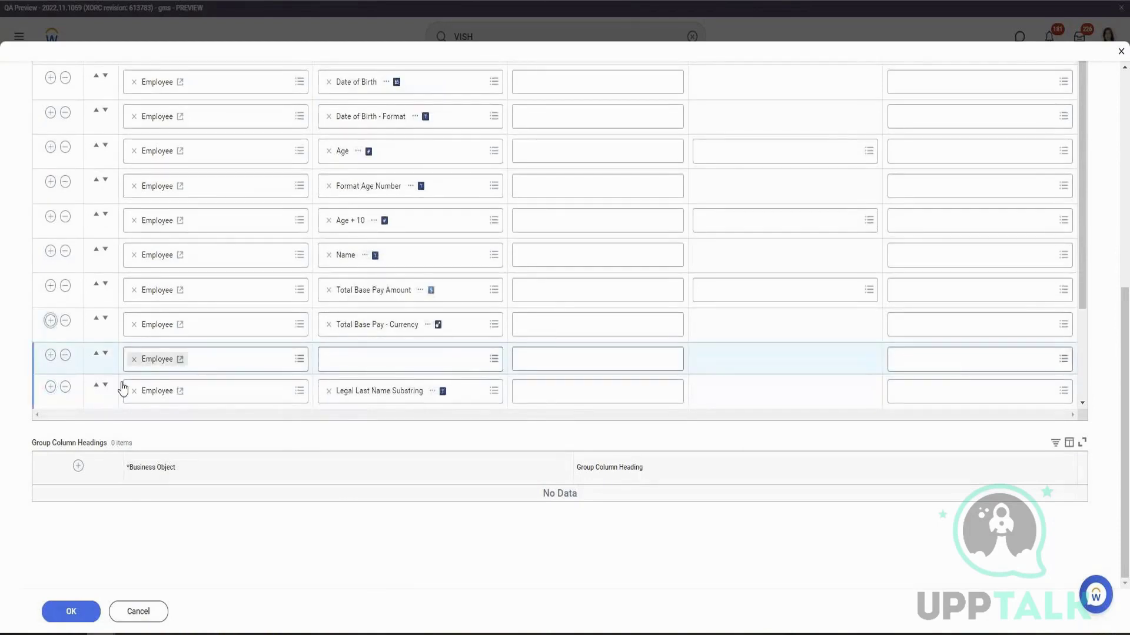
Step: Move the empty Employee row below Legal Last Name Substring and set its field to Dependents
{"action": "left_click", "coordinate": [106, 354]}
{"action": "left_click", "coordinate": [386, 404]}
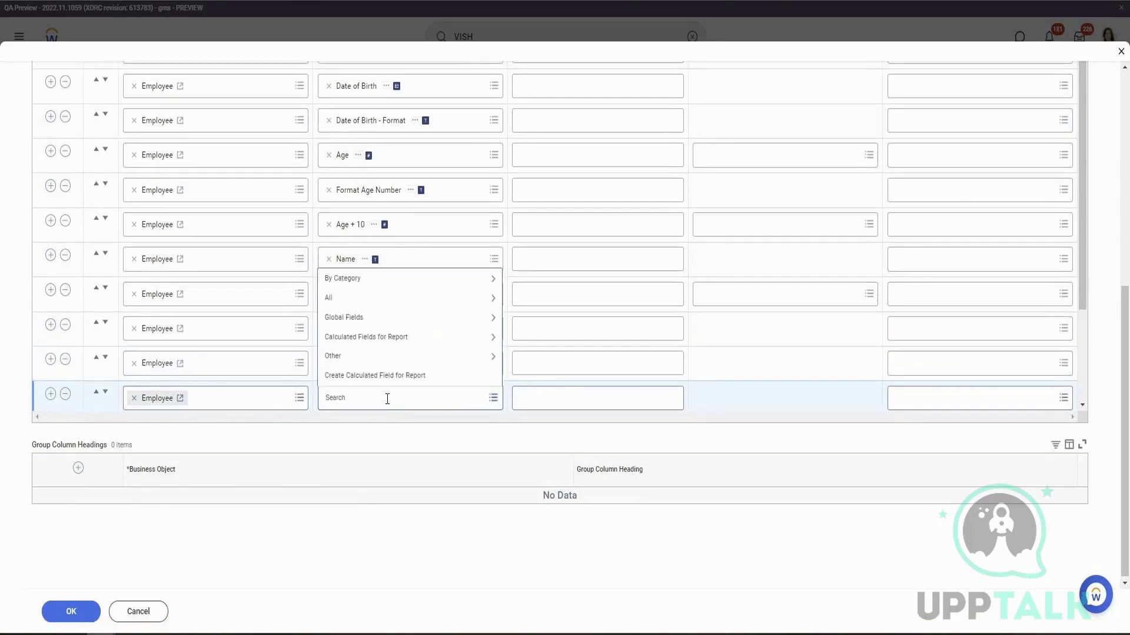
{"action": "type", "text": "Dependents"}
{"action": "key", "text": "Return"}
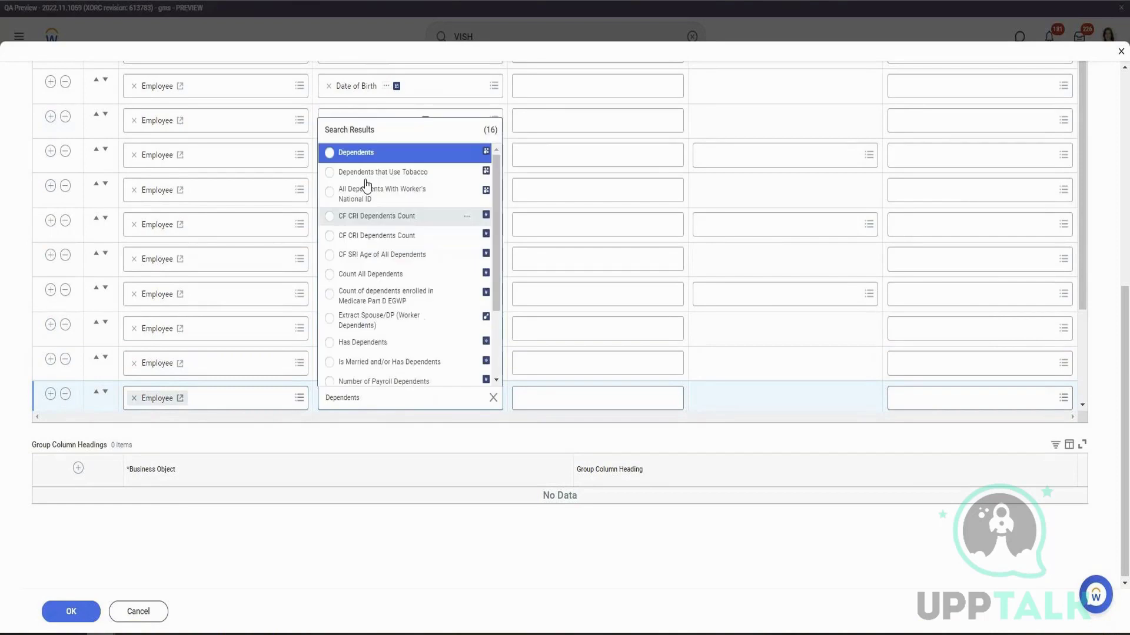
{"action": "left_click", "coordinate": [338, 153]}
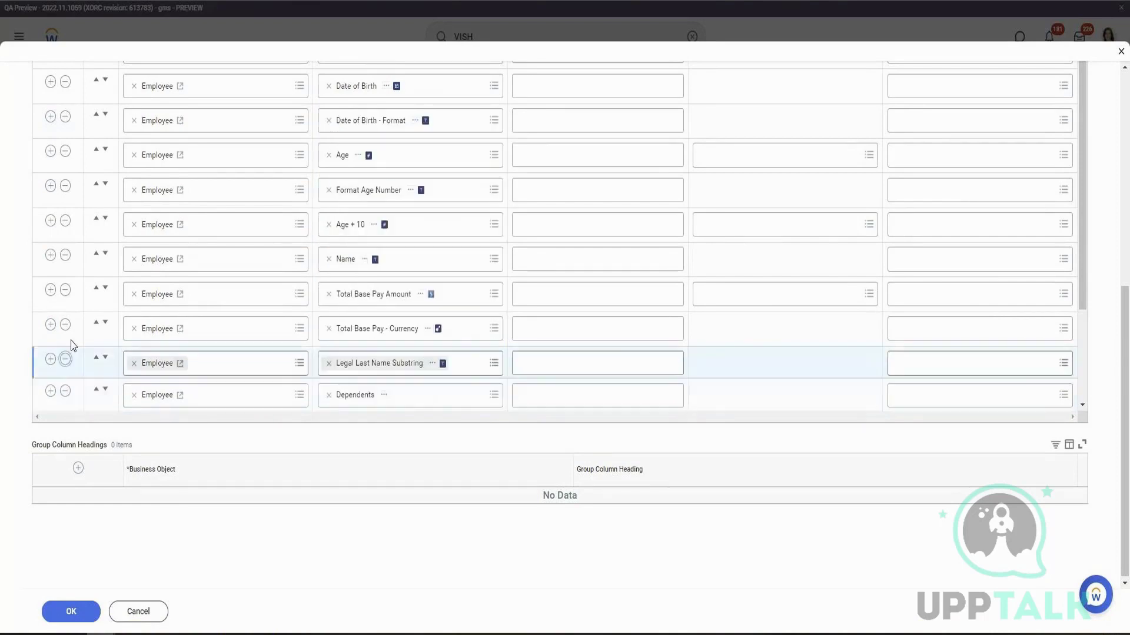
Step: Remove all columns except Legal Name - First Name, First Name Upper, Last Name, Age, Dependents and Date of Birth - Hire Date
{"action": "left_click", "coordinate": [66, 325]}
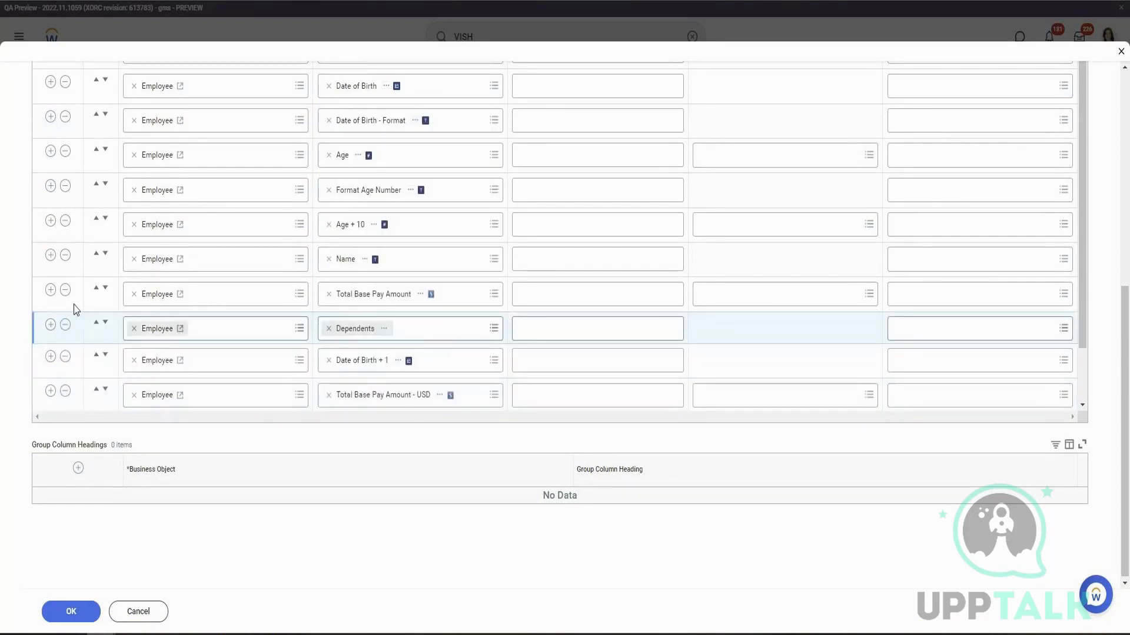
{"action": "left_click", "coordinate": [66, 290]}
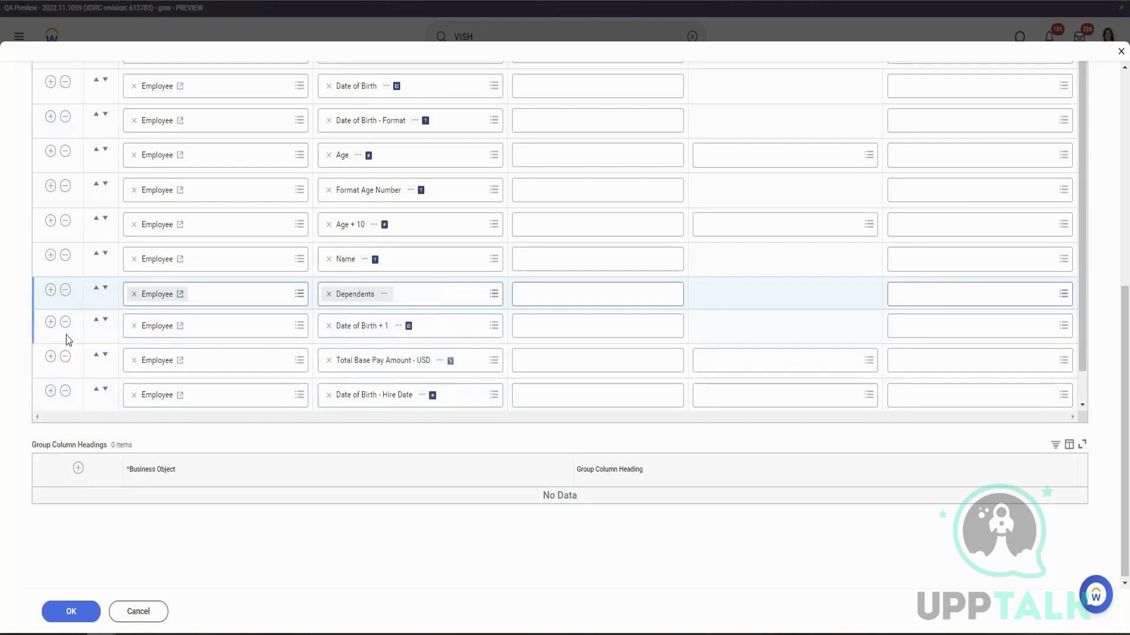
{"action": "left_click", "coordinate": [65, 321]}
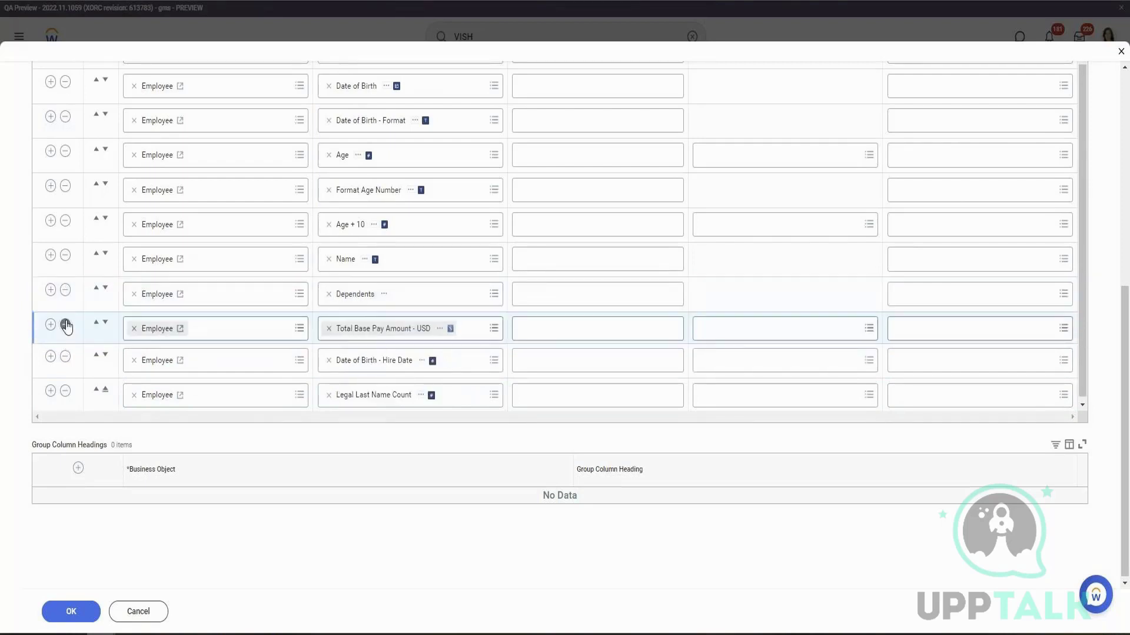
{"action": "left_click", "coordinate": [65, 389]}
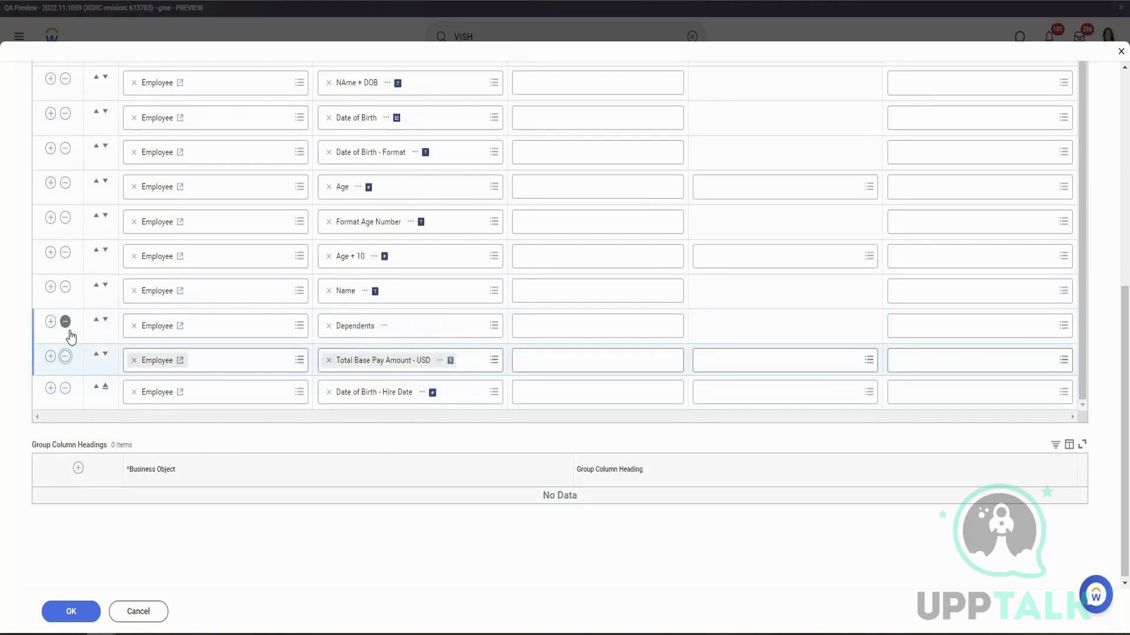
{"action": "left_click", "coordinate": [66, 322]}
{"action": "left_click", "coordinate": [65, 322]}
{"action": "left_click", "coordinate": [65, 286]}
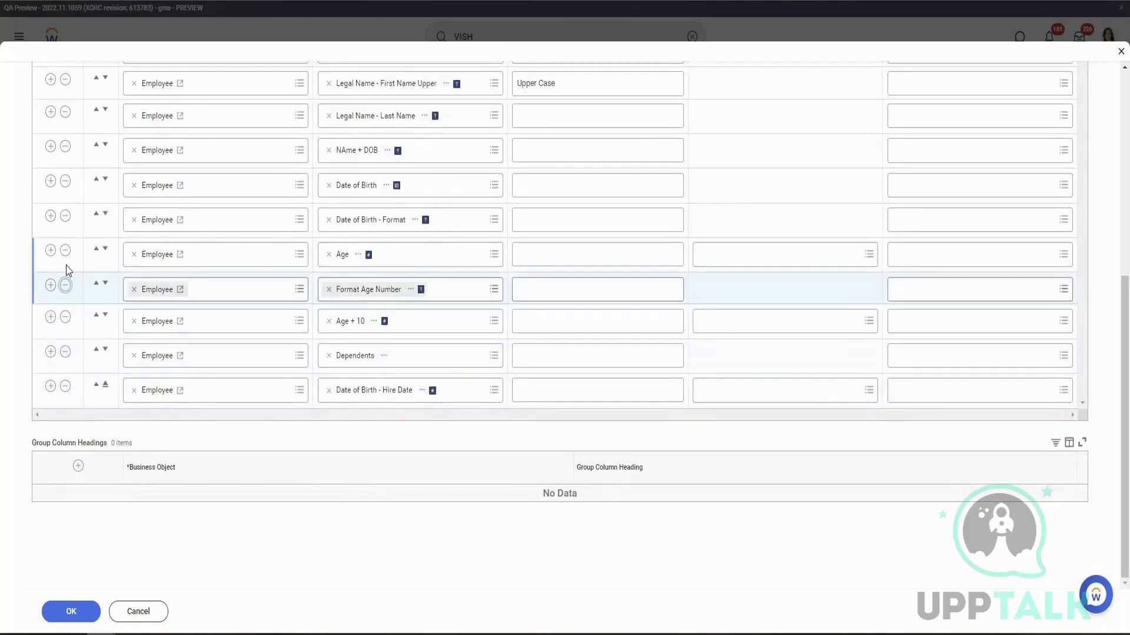
{"action": "left_click", "coordinate": [66, 251]}
{"action": "left_click", "coordinate": [66, 250]}
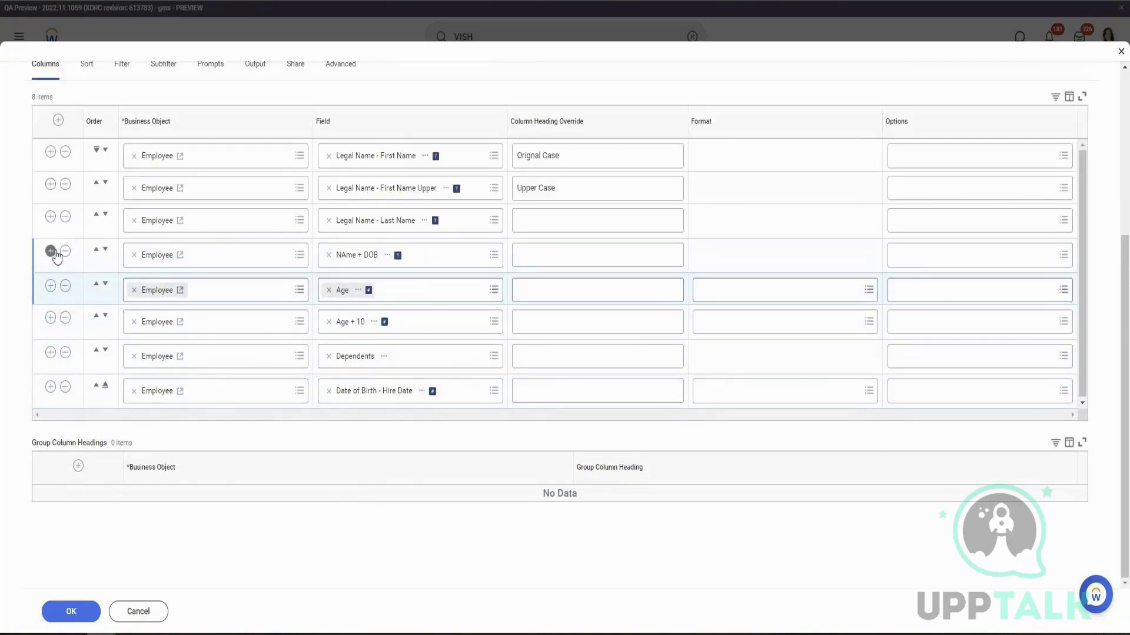
{"action": "left_click", "coordinate": [65, 251]}
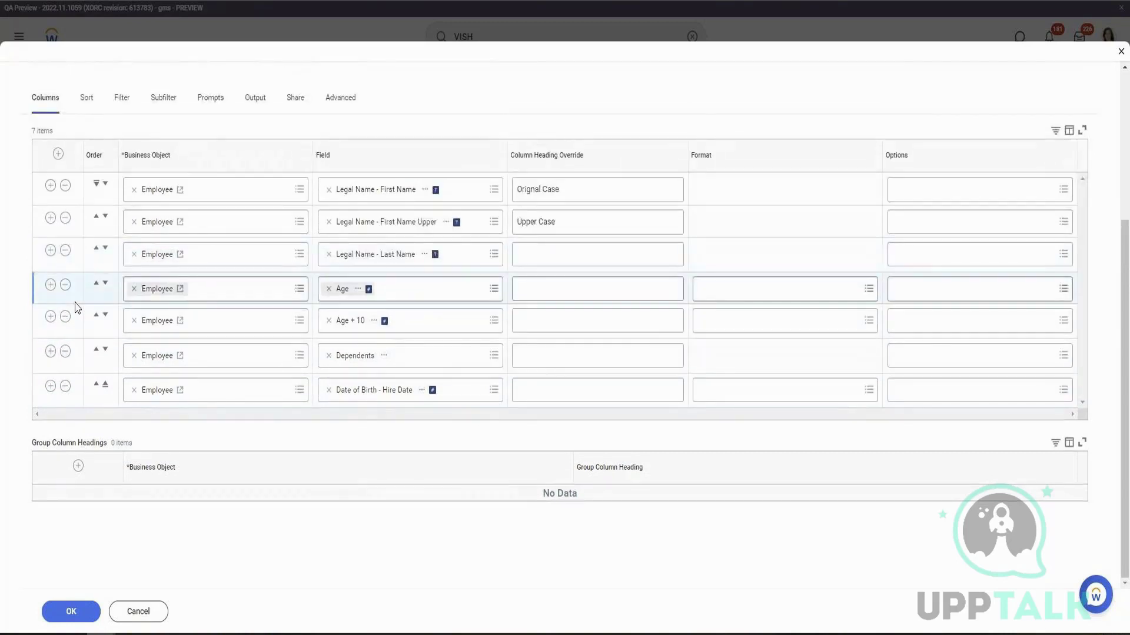
{"action": "left_click", "coordinate": [66, 317]}
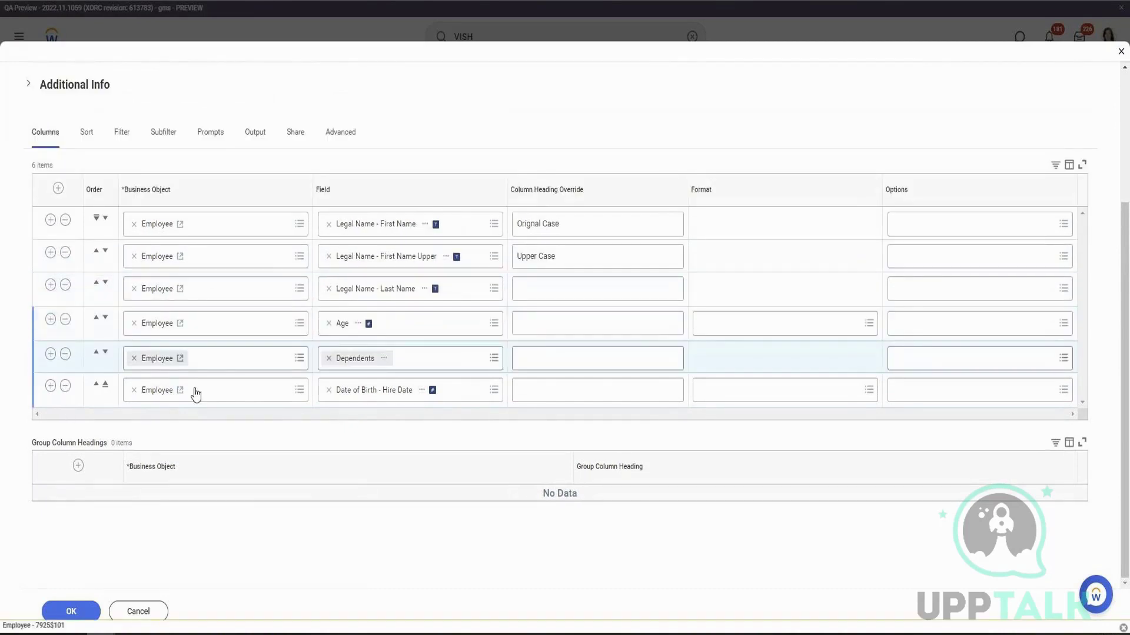
Step: Change the Date of Birth - Hire Date row to the Dependents business object with the field Legal Name - First Name
{"action": "left_click", "coordinate": [135, 390]}
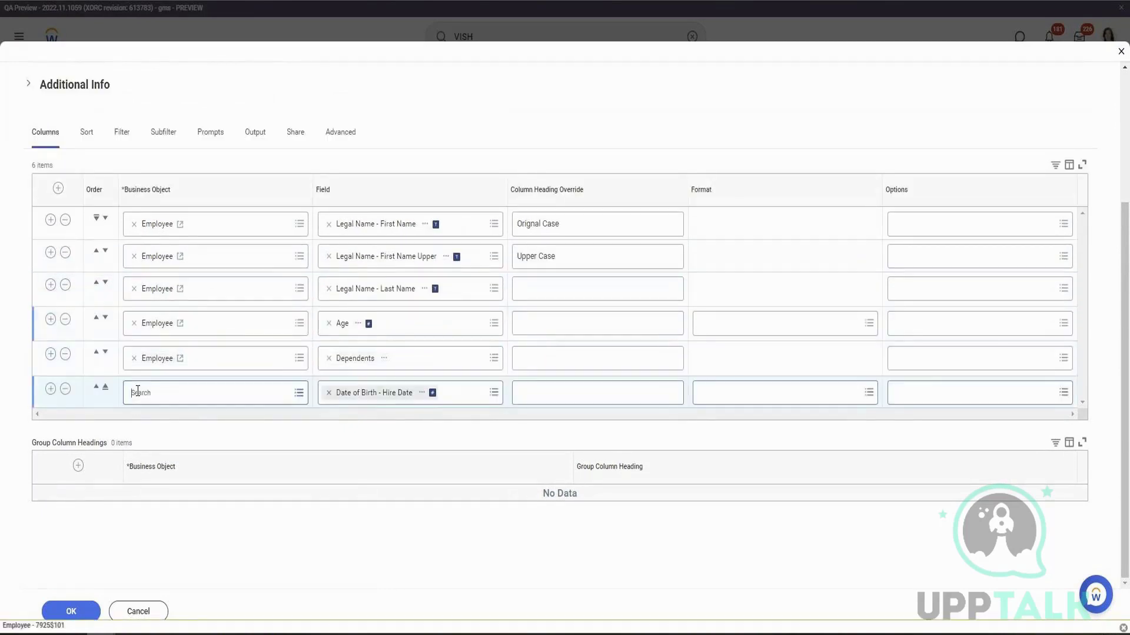
{"action": "type", "text": "Dependents"}
{"action": "key", "text": "Return"}
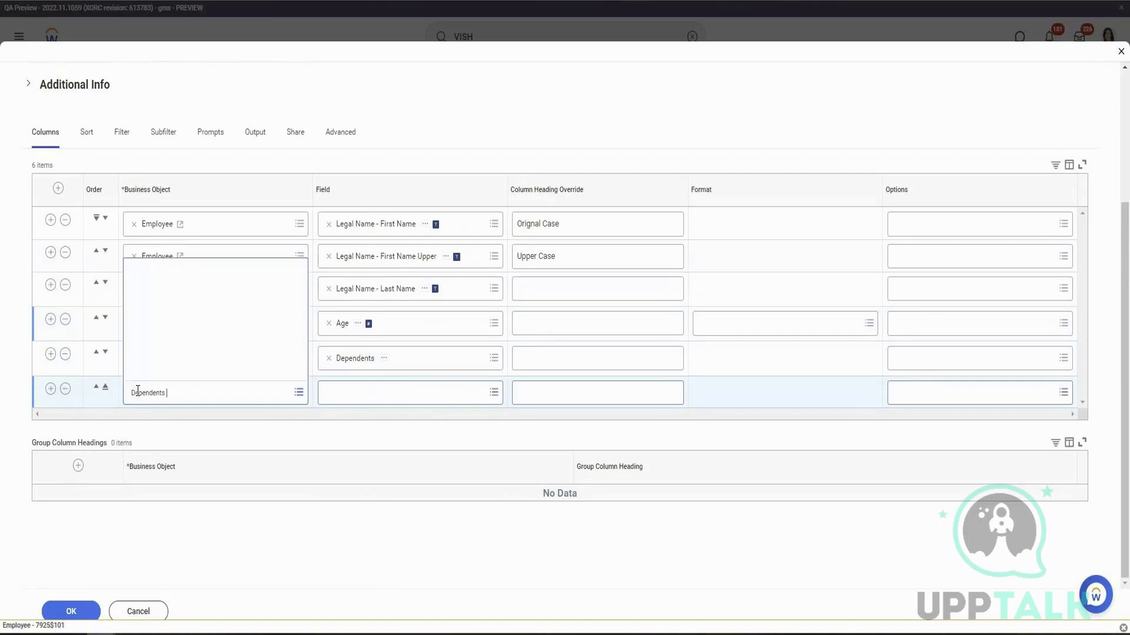
{"action": "left_click", "coordinate": [194, 317]}
{"action": "left_click", "coordinate": [362, 388]}
{"action": "type", "text": "Name"}
{"action": "key", "text": "Return"}
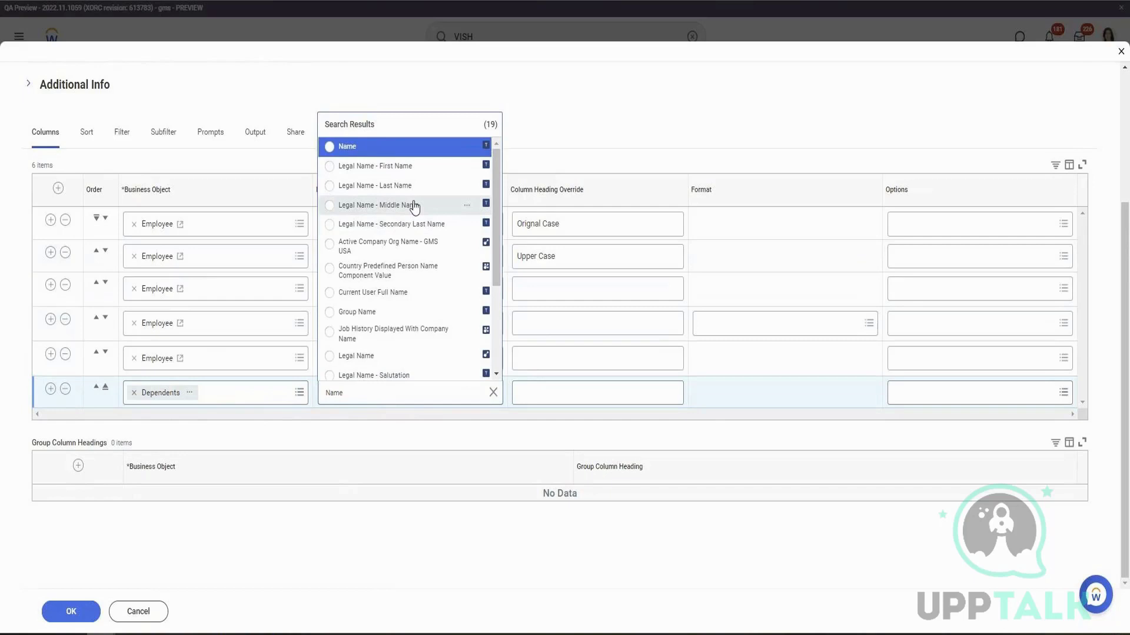
{"action": "left_click", "coordinate": [412, 167]}
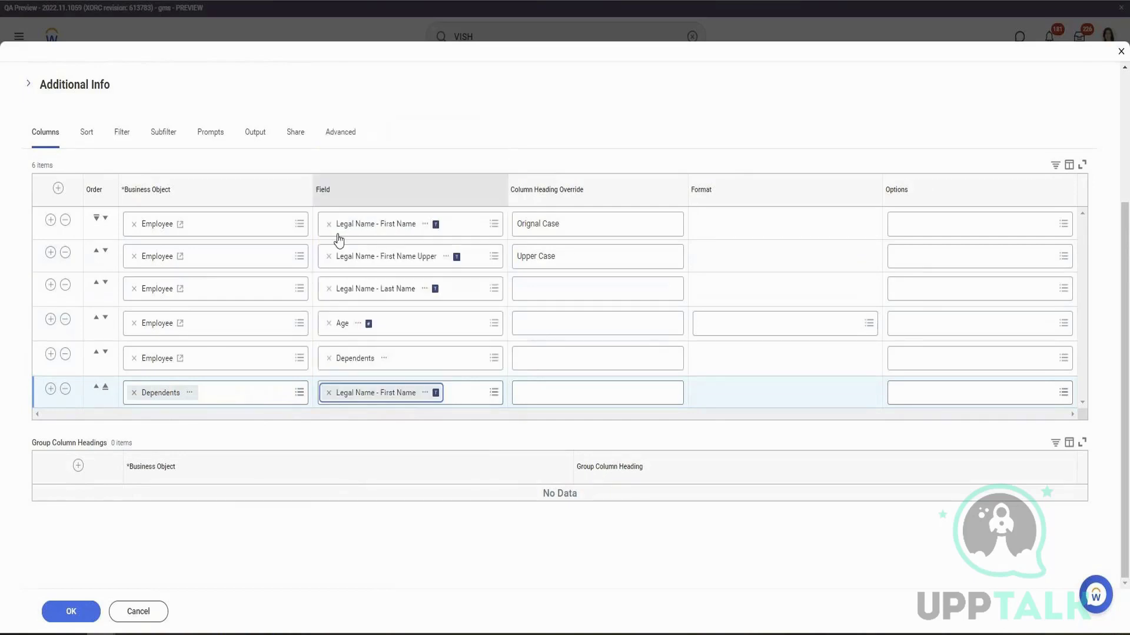
{"action": "left_click", "coordinate": [410, 428]}
{"action": "type", "text": "KEga"}
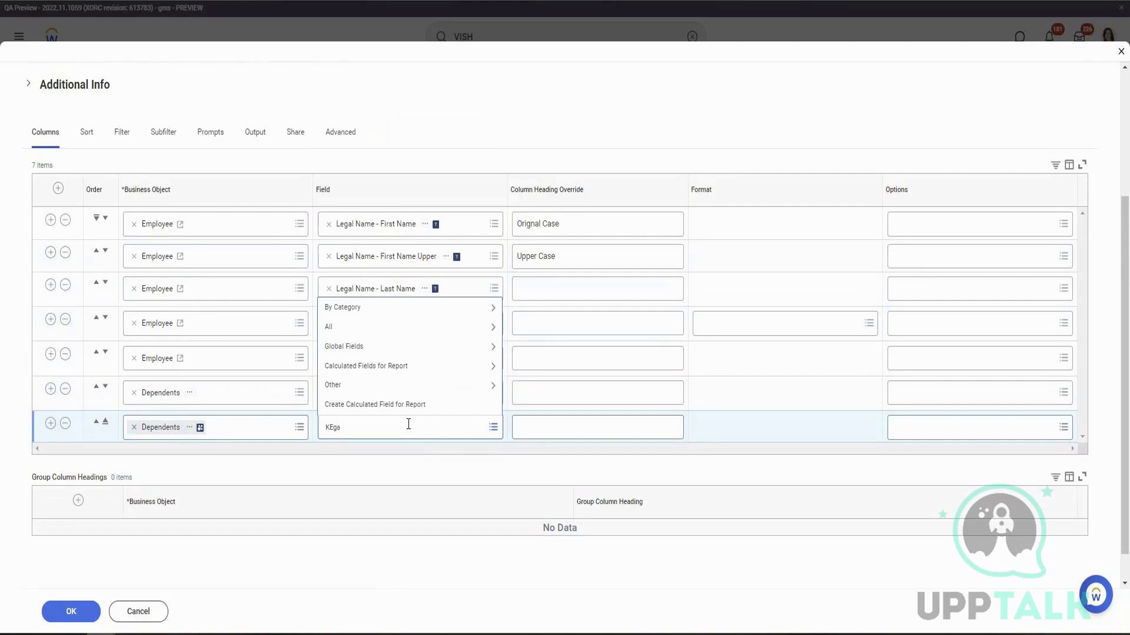
{"action": "type", "text": "al"}
{"action": "key", "text": "ctrl+a"}
{"action": "type", "text": "Legal Name Lasty"}
{"action": "key", "text": "BackSpace"}
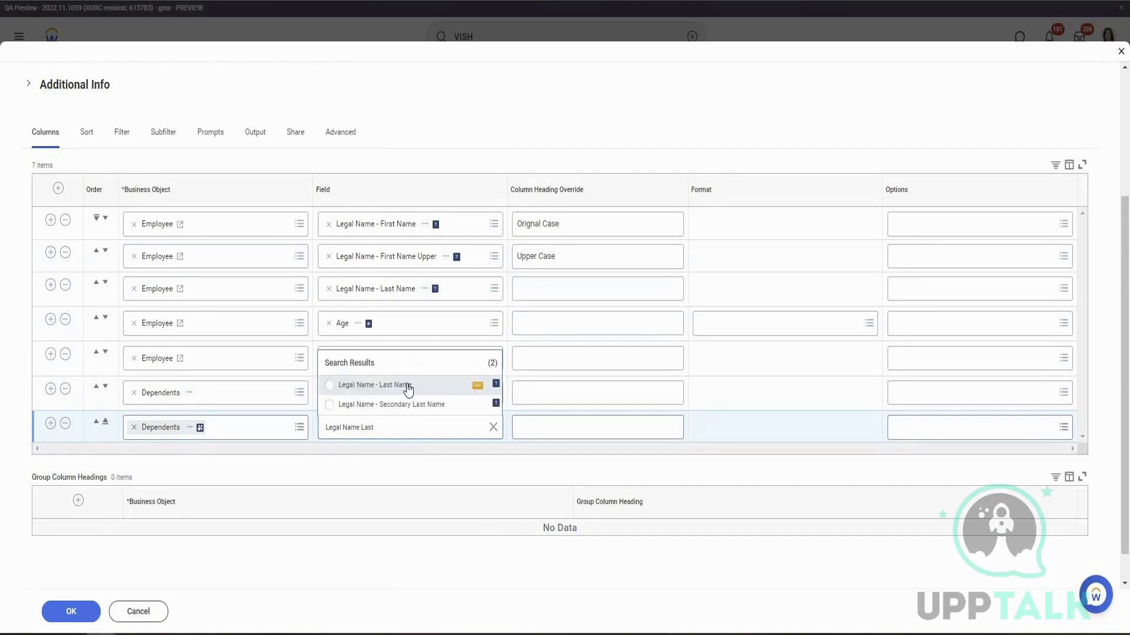
{"action": "left_click", "coordinate": [474, 385]}
{"action": "left_click", "coordinate": [65, 423]}
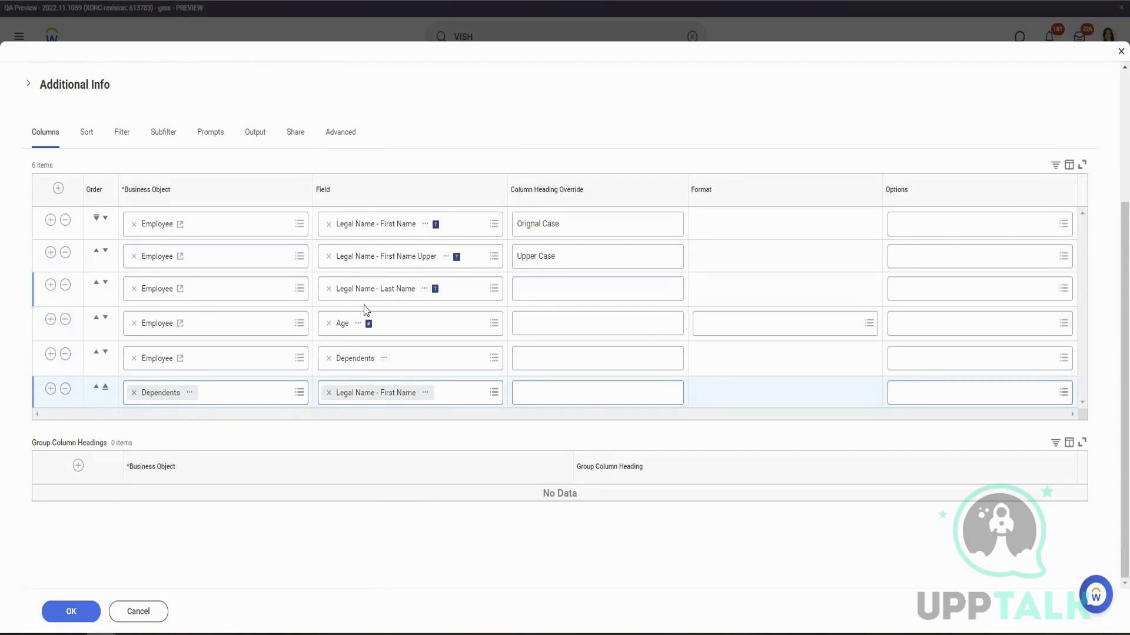
Step: Add a second Dependents row with the Relationship field, save the report and run it to check the dependents' data
{"action": "left_click", "coordinate": [394, 424]}
{"action": "type", "text": "Re"}
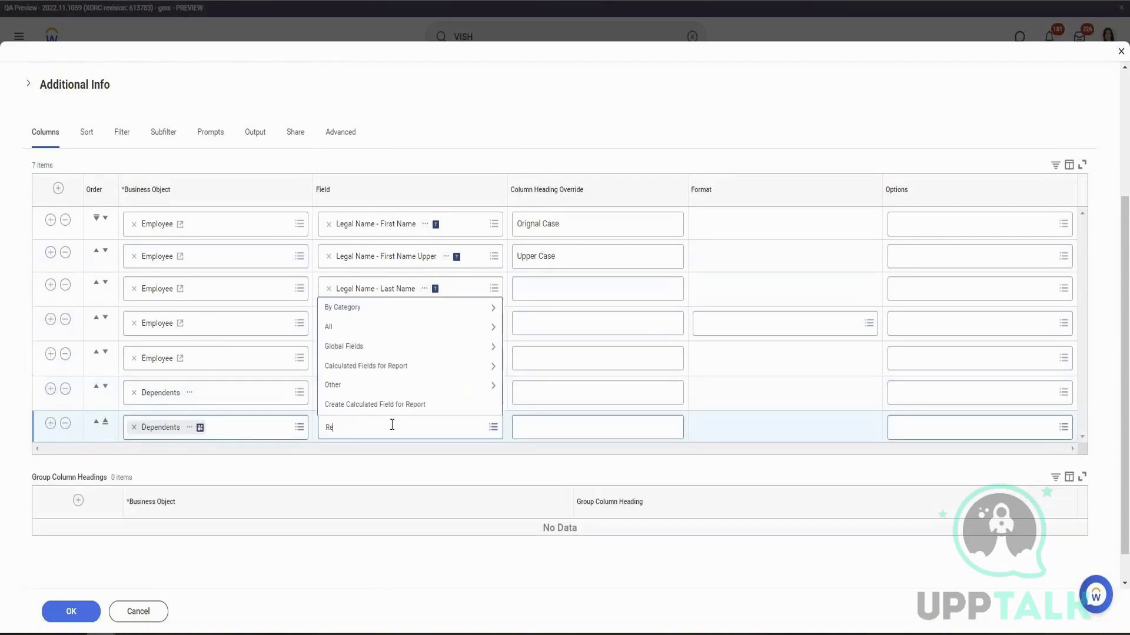
{"action": "type", "text": "lation"}
{"action": "key", "text": "Return"}
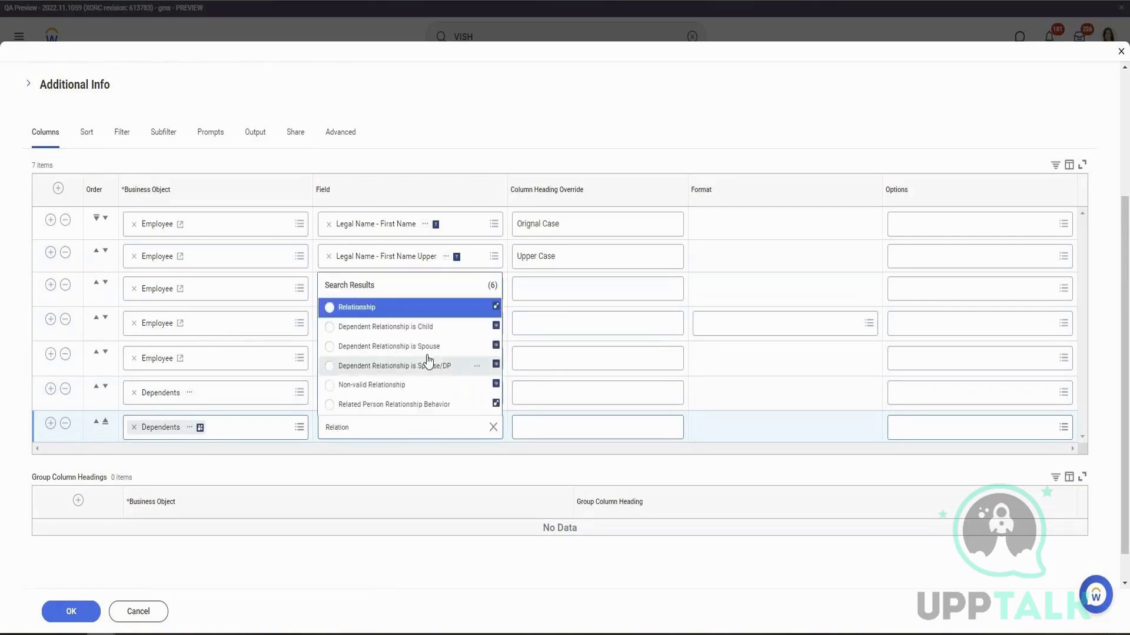
{"action": "left_click", "coordinate": [391, 309]}
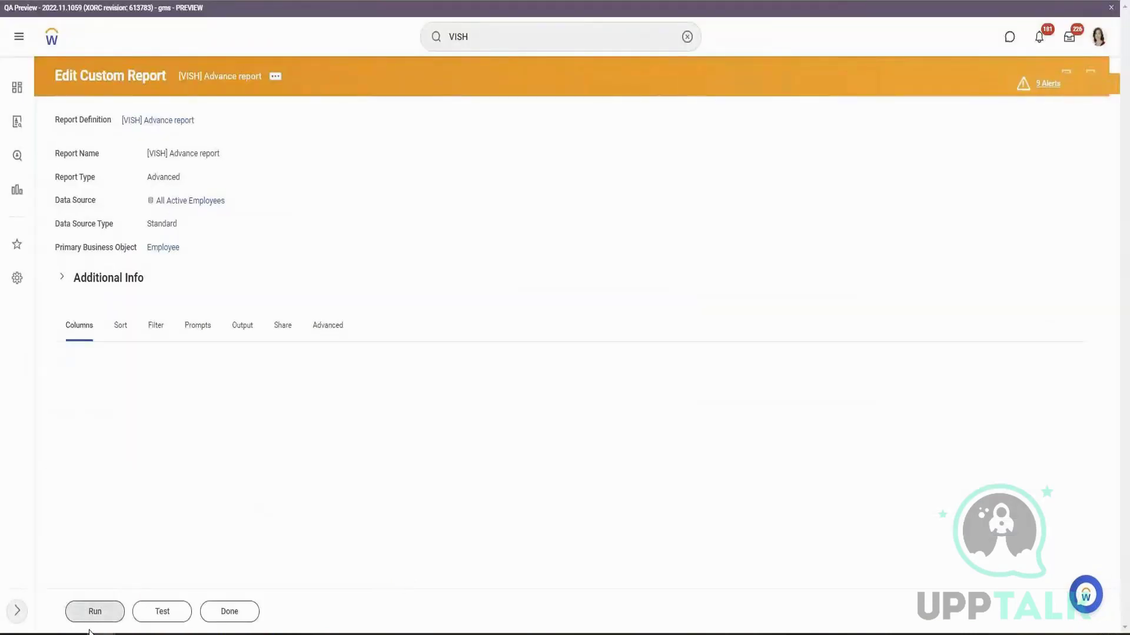
{"action": "left_click", "coordinate": [95, 611]}
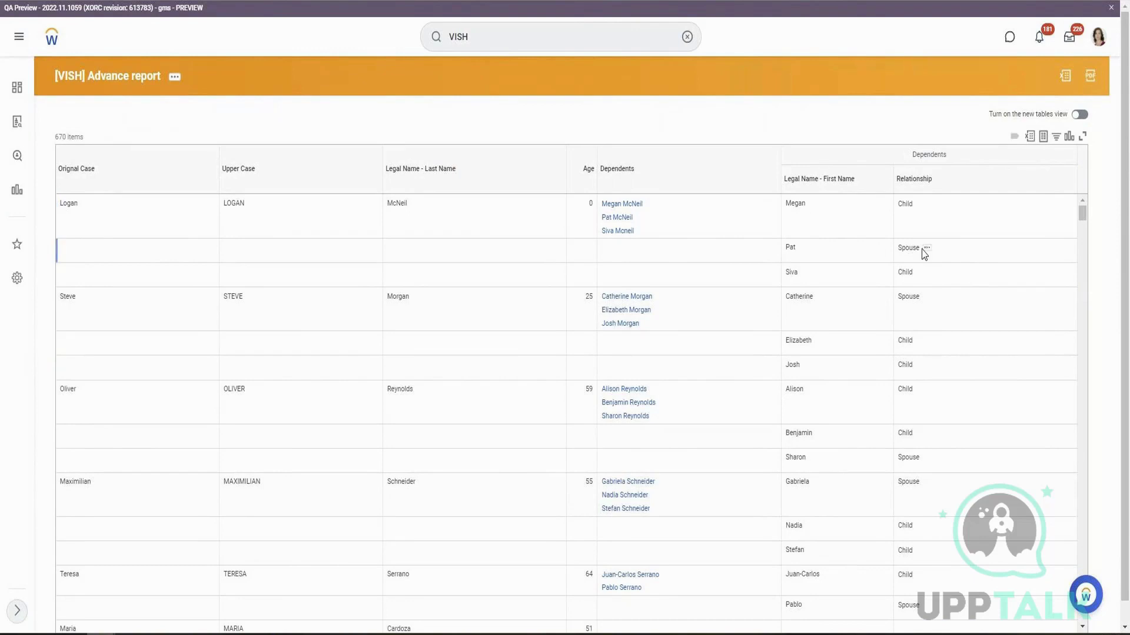
{"action": "double_click", "coordinate": [790, 248]}
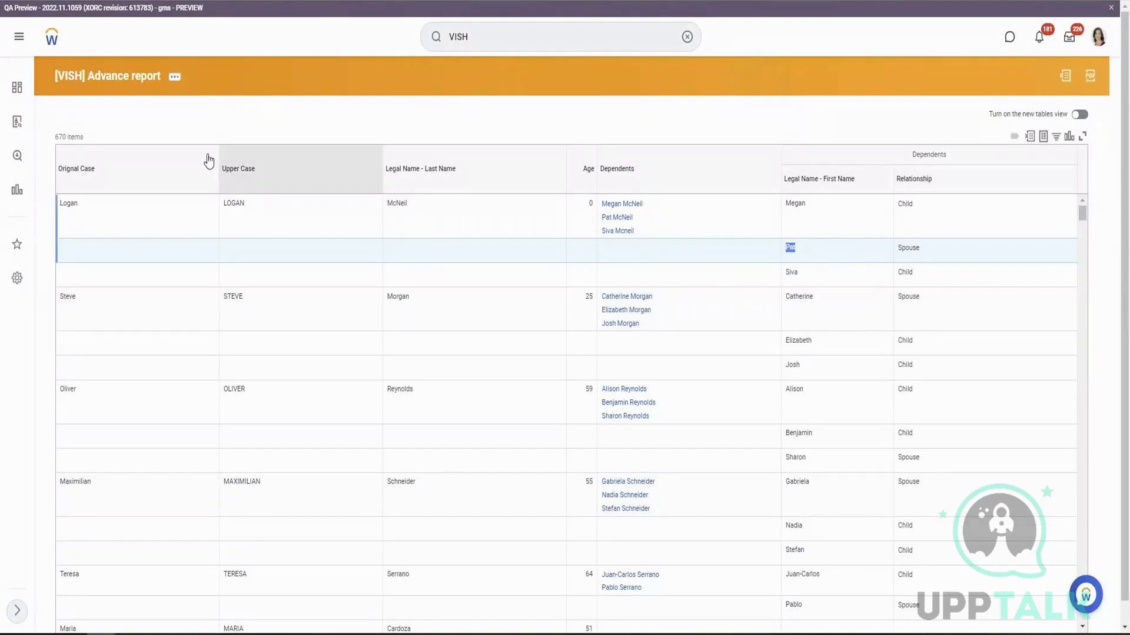
Step: Reopen the [VISH] Advance report definition for editing from its output
{"action": "left_click", "coordinate": [177, 80]}
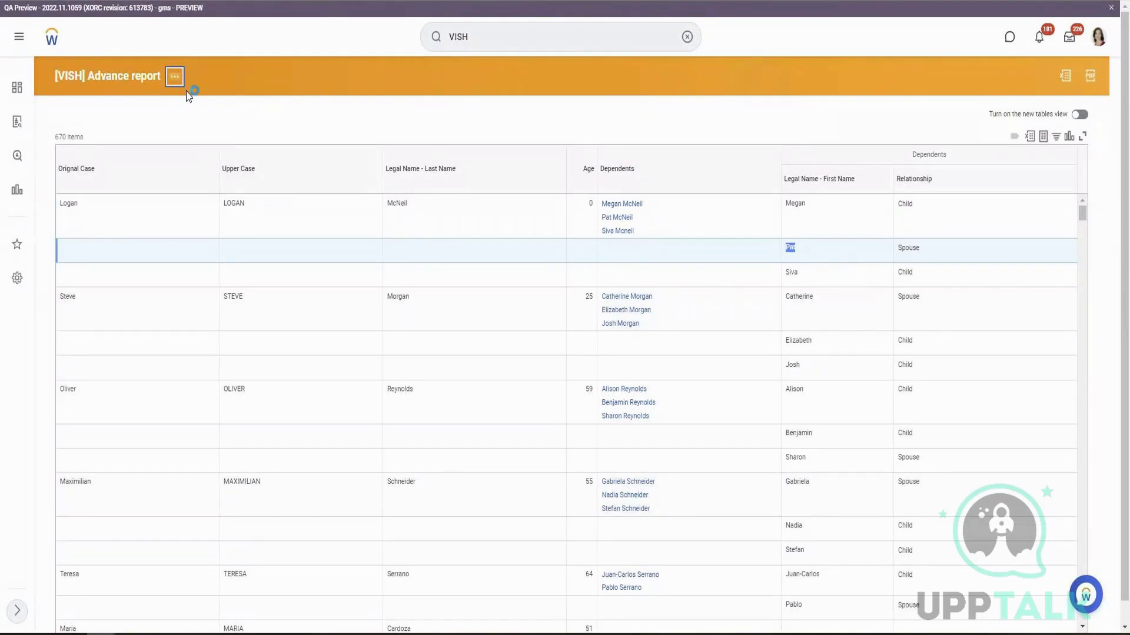
{"action": "mouse_move", "coordinate": [235, 123]}
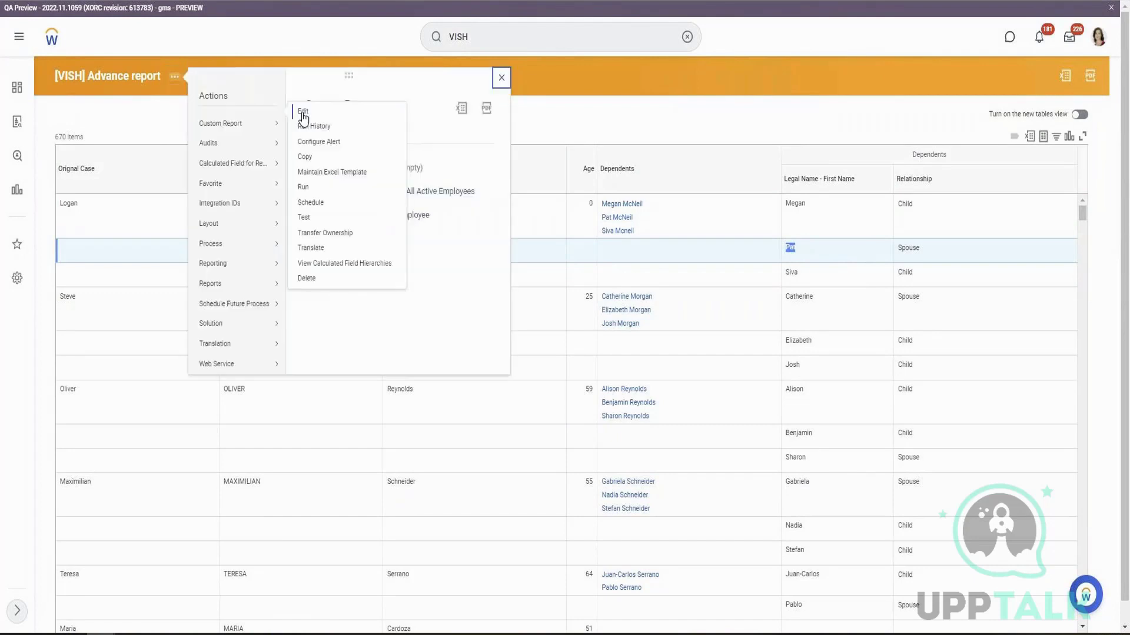
{"action": "left_click", "coordinate": [304, 113]}
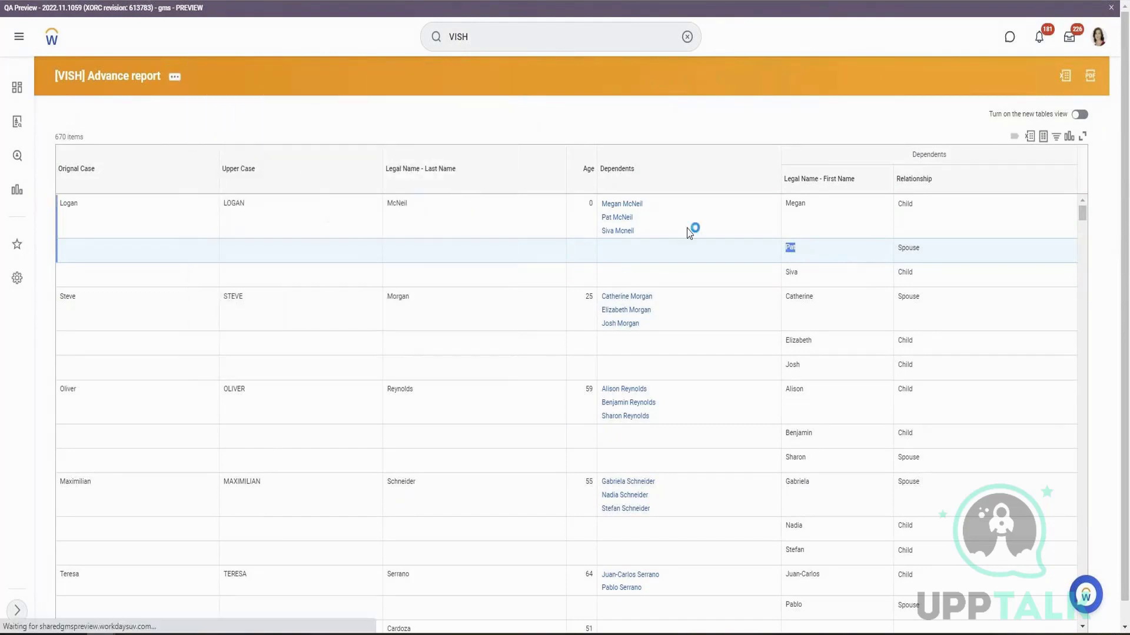
Step: Add an Employee row below Age and create a calculated field for it named Dependent Is Spouse with the True/False Condition function
{"action": "scroll", "coordinate": [798, 230], "scroll_direction": "down", "scroll_amount": 4}
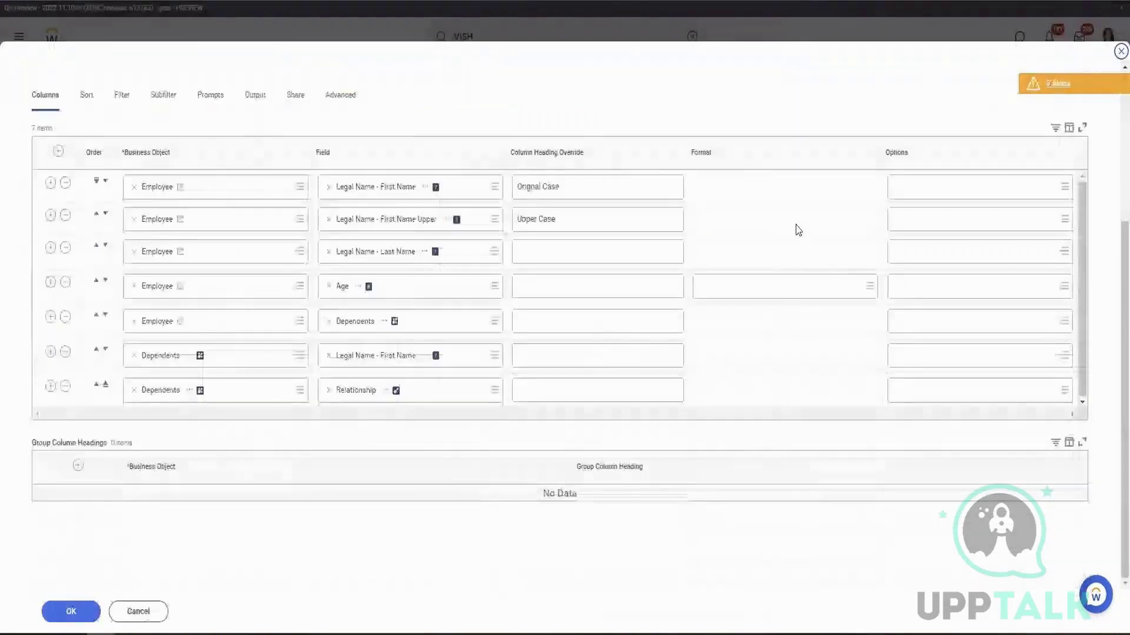
{"action": "left_click", "coordinate": [50, 282]}
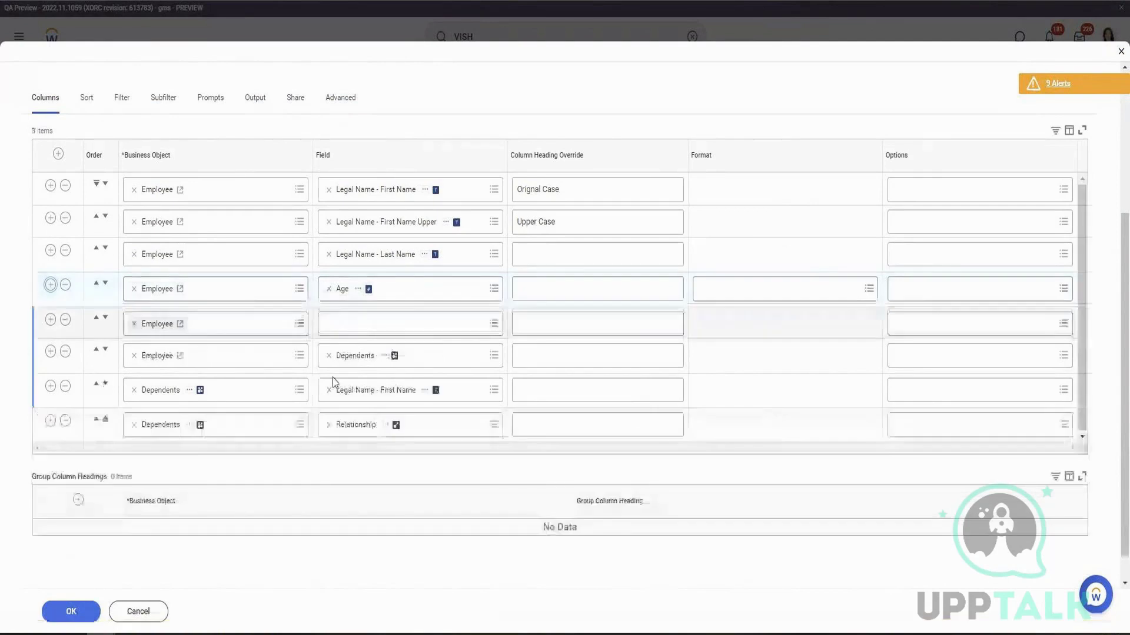
{"action": "left_click", "coordinate": [375, 324]}
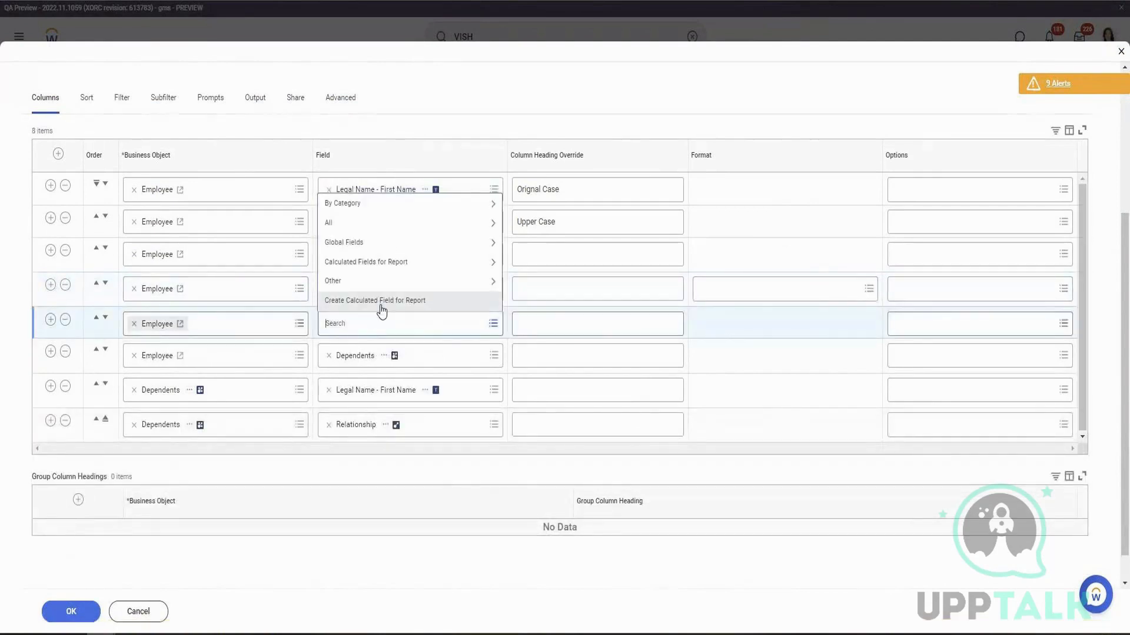
{"action": "left_click", "coordinate": [378, 301]}
{"action": "left_click", "coordinate": [114, 161]}
{"action": "type", "text": "Dependent"}
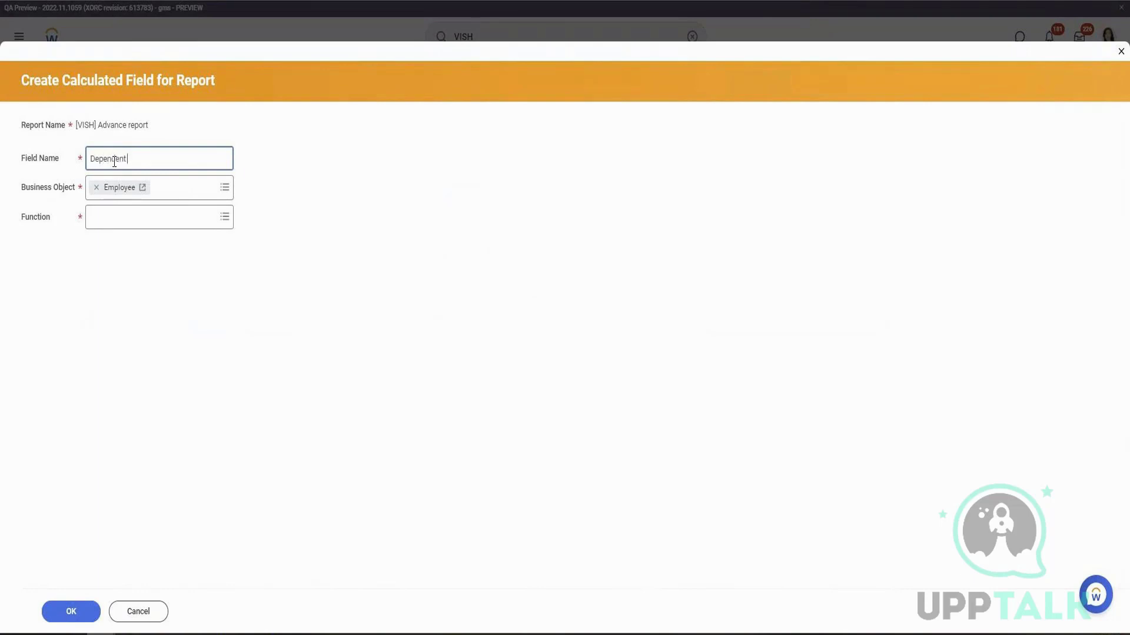
{"action": "type", "text": " Is Spouse"}
{"action": "left_click", "coordinate": [146, 228]}
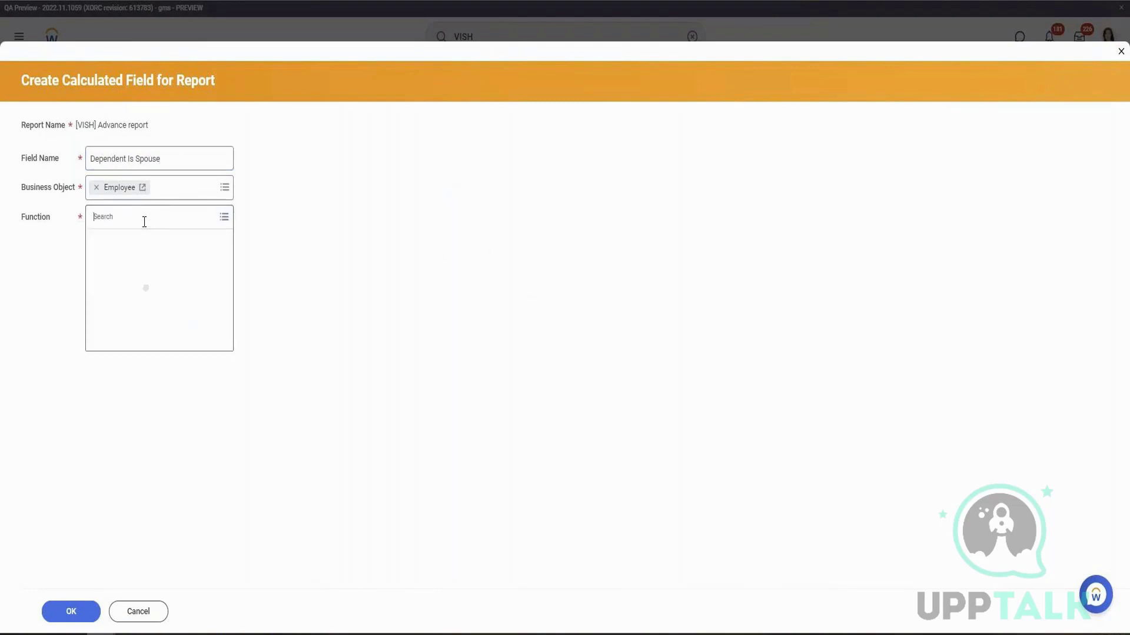
{"action": "type", "text": "true"}
{"action": "key", "text": "Return"}
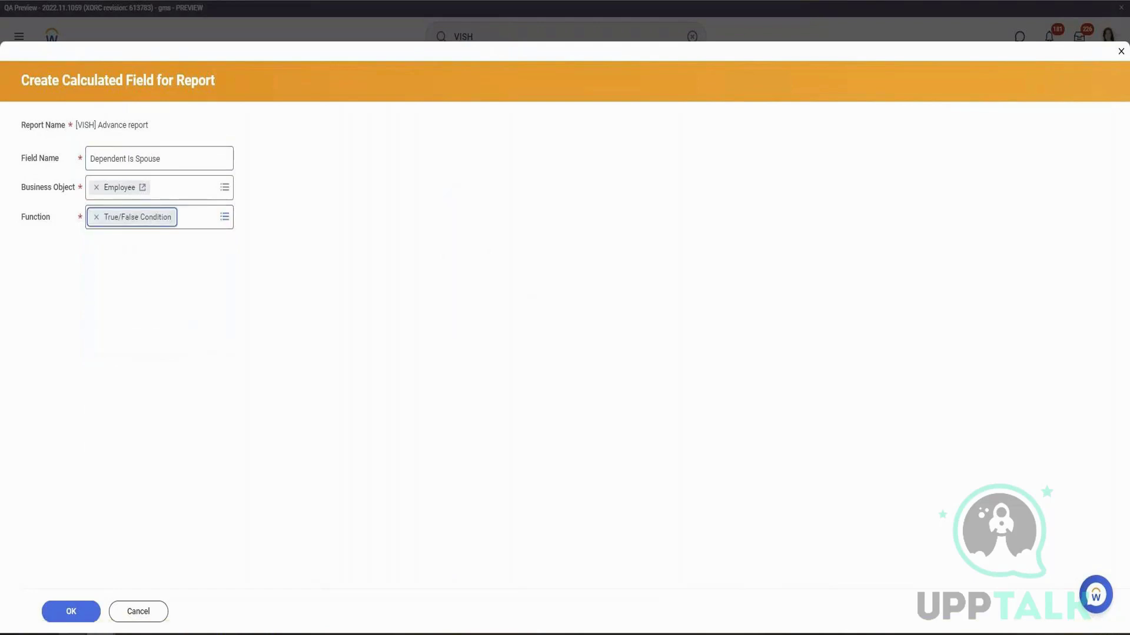
{"action": "left_click", "coordinate": [72, 612]}
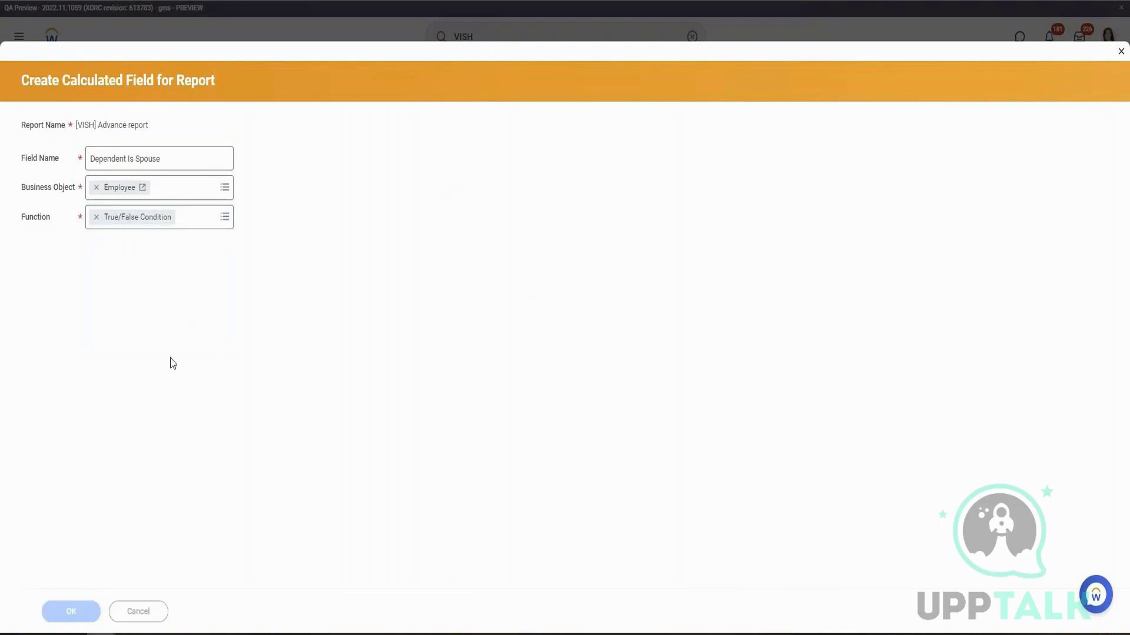
{"action": "left_click", "coordinate": [421, 332]}
{"action": "type", "text": "Dependent"}
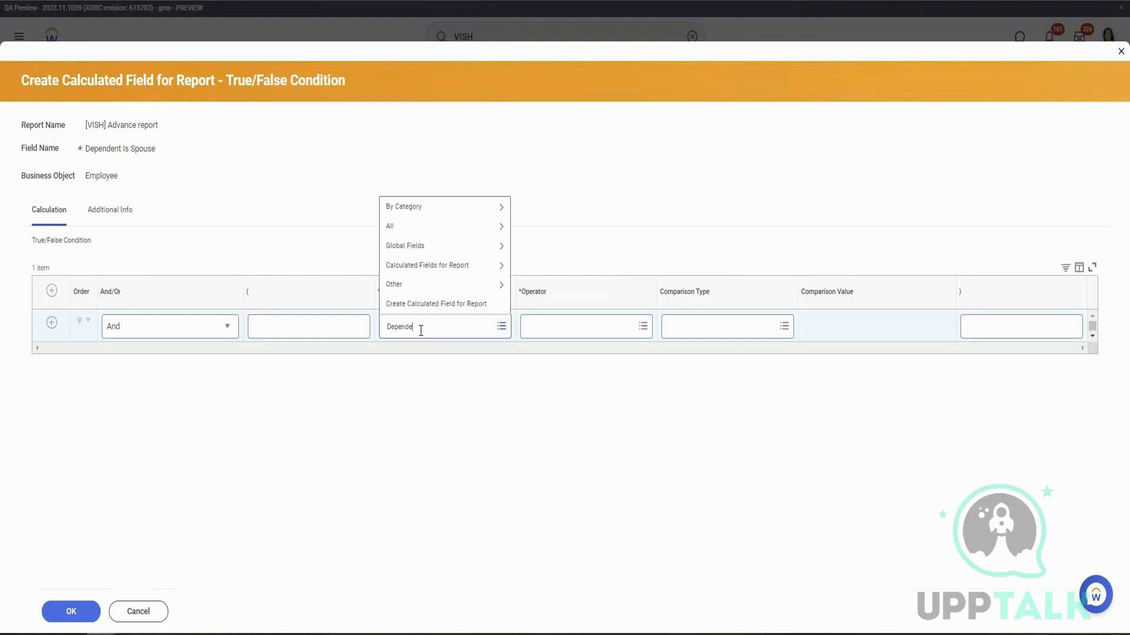
{"action": "key", "text": "Return"}
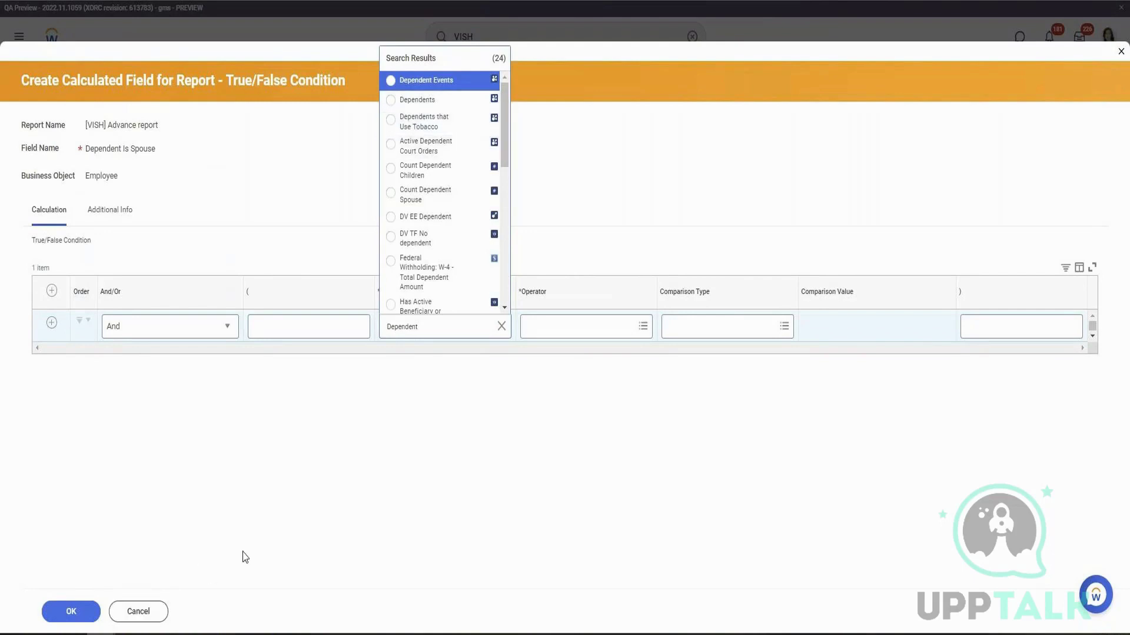
{"action": "left_click", "coordinate": [134, 612]}
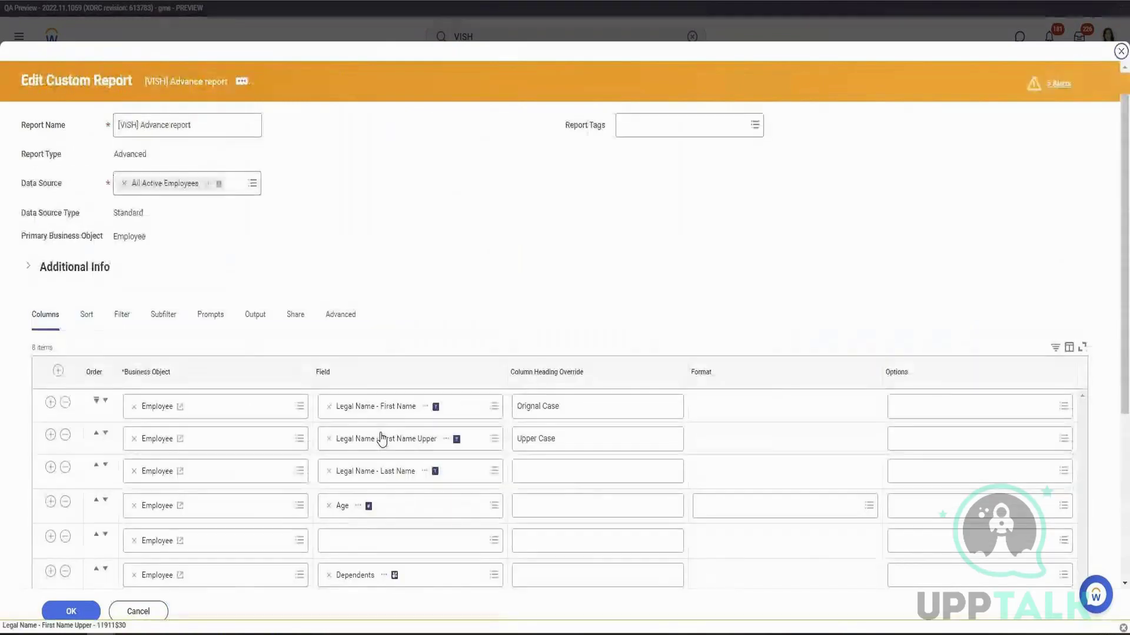
Step: Start a new calculated field for the empty Employee row below Age and name it Spouse Dependent
{"action": "scroll", "coordinate": [382, 436], "scroll_direction": "down", "scroll_amount": 5}
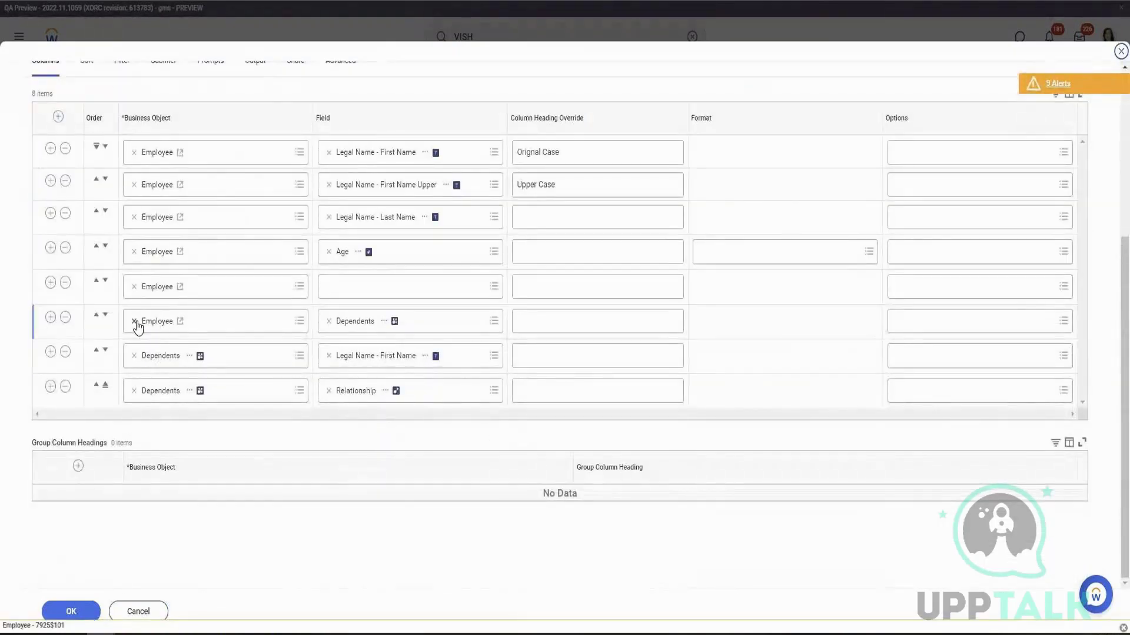
{"action": "left_click", "coordinate": [382, 287]}
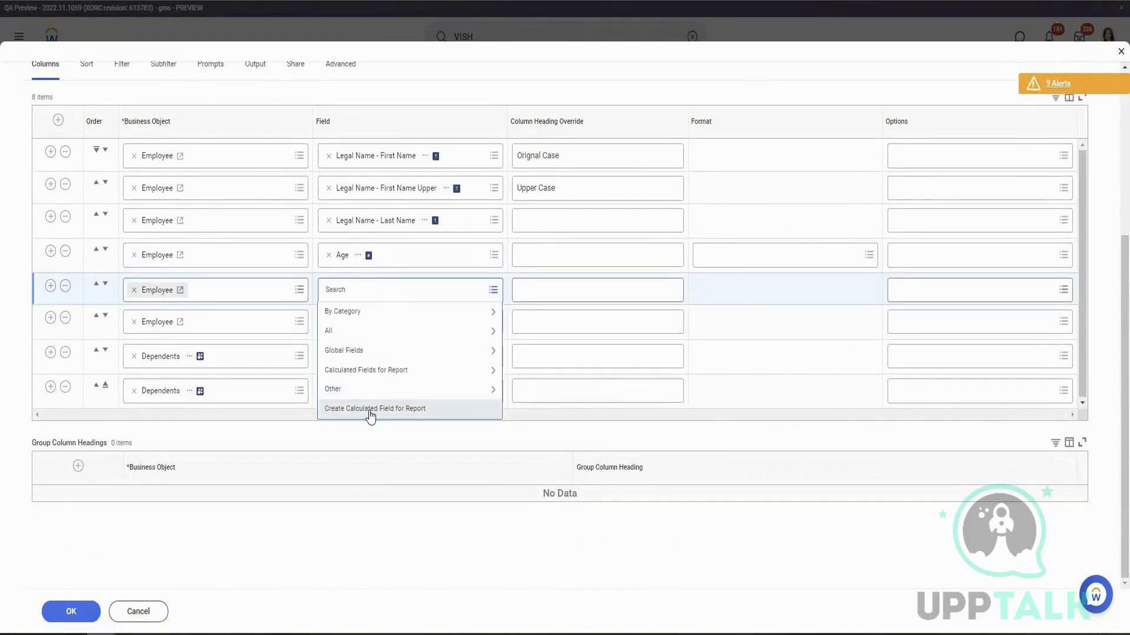
{"action": "left_click", "coordinate": [370, 409]}
{"action": "left_click", "coordinate": [180, 158]}
{"action": "type", "text": "Dependnts"}
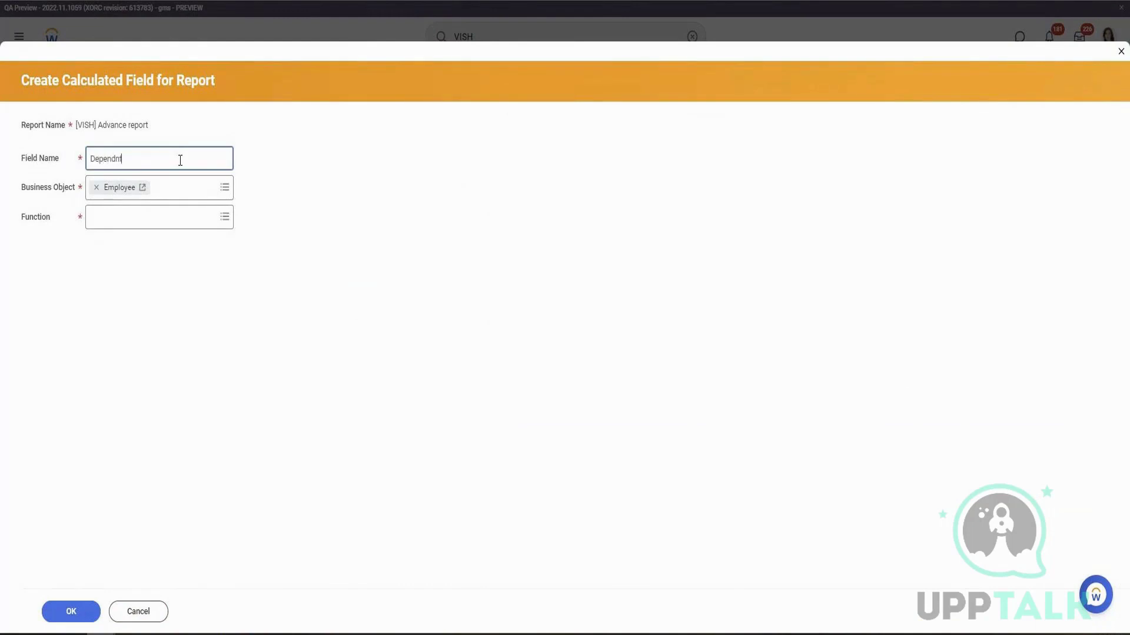
{"action": "key", "text": "ctrl+a"}
{"action": "type", "text": "Sposuse"}
{"action": "key", "text": "BackSpace"}
{"action": "key", "text": "BackSpace"}
{"action": "key", "text": "BackSpace"}
{"action": "key", "text": "BackSpace"}
{"action": "type", "text": "ouse Dependent"}
{"action": "right_click", "coordinate": [109, 159]}
{"action": "left_click", "coordinate": [163, 171]}
Step: Choose the Lookup Related Value function, extend the field name to Spouse Dependent LRV and confirm
{"action": "left_click", "coordinate": [132, 216]}
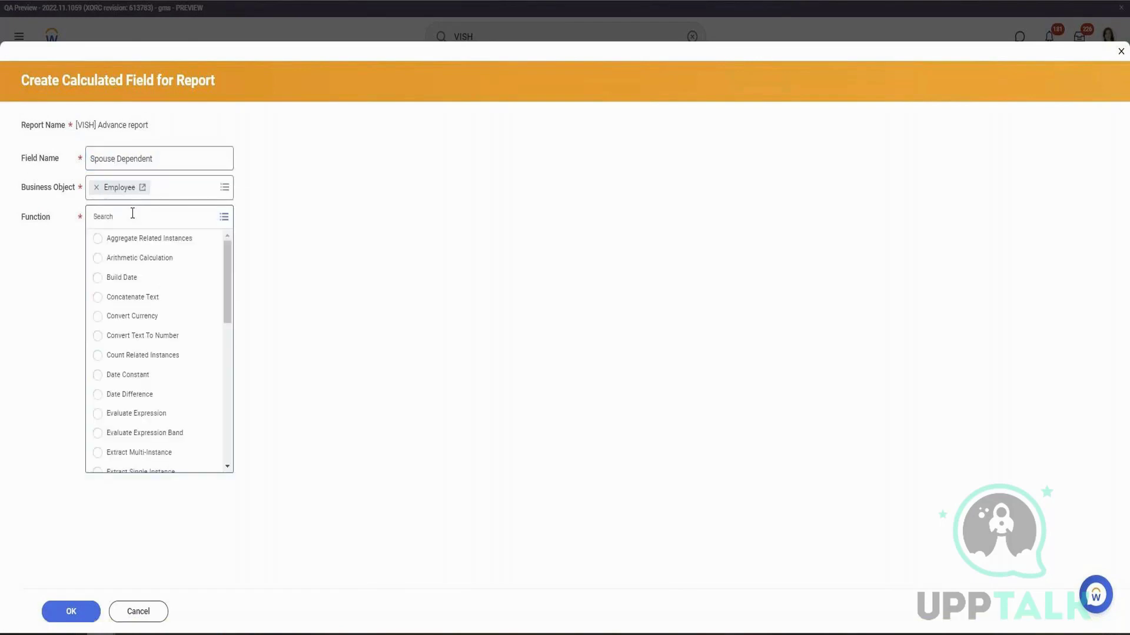
{"action": "type", "text": "look"}
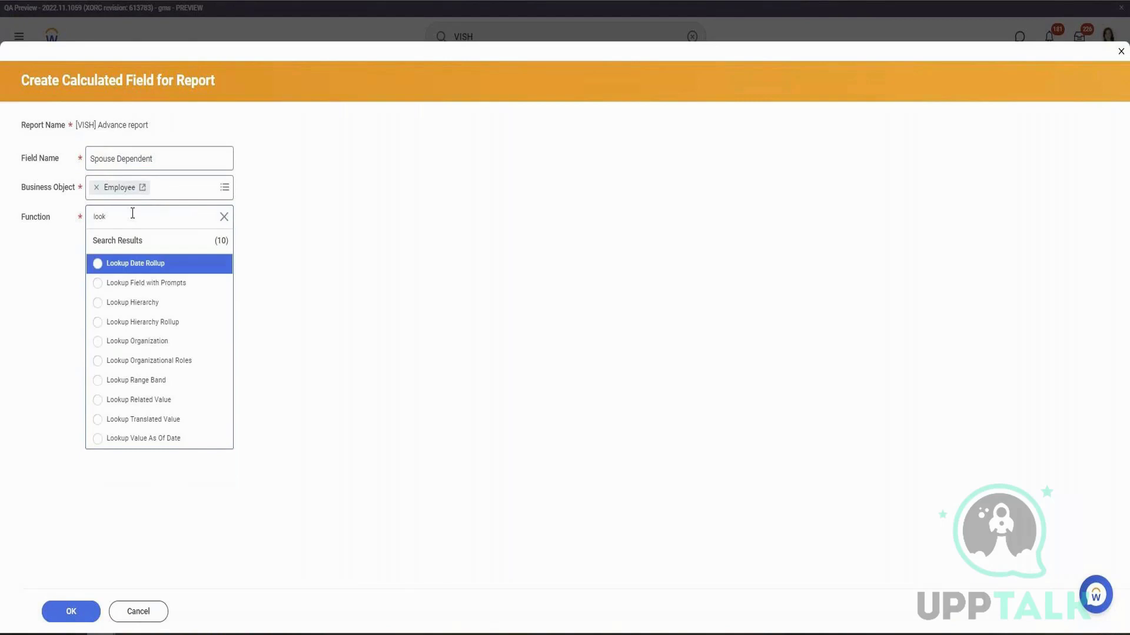
{"action": "left_click", "coordinate": [165, 404]}
{"action": "left_click", "coordinate": [182, 159]}
{"action": "type", "text": "LRV"}
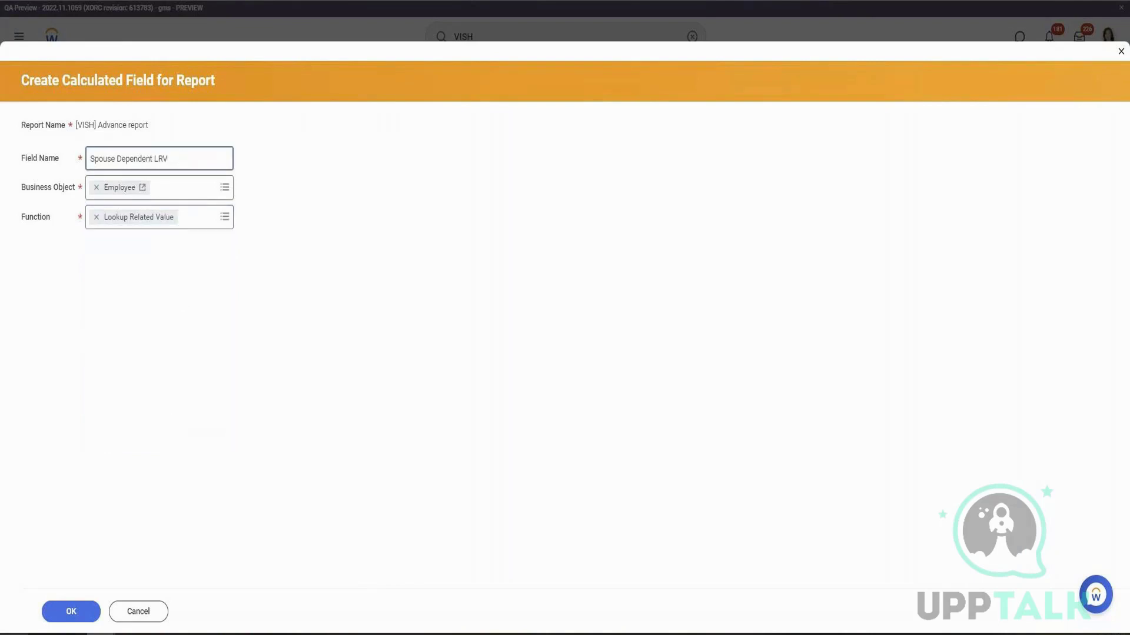
{"action": "left_click", "coordinate": [71, 612]}
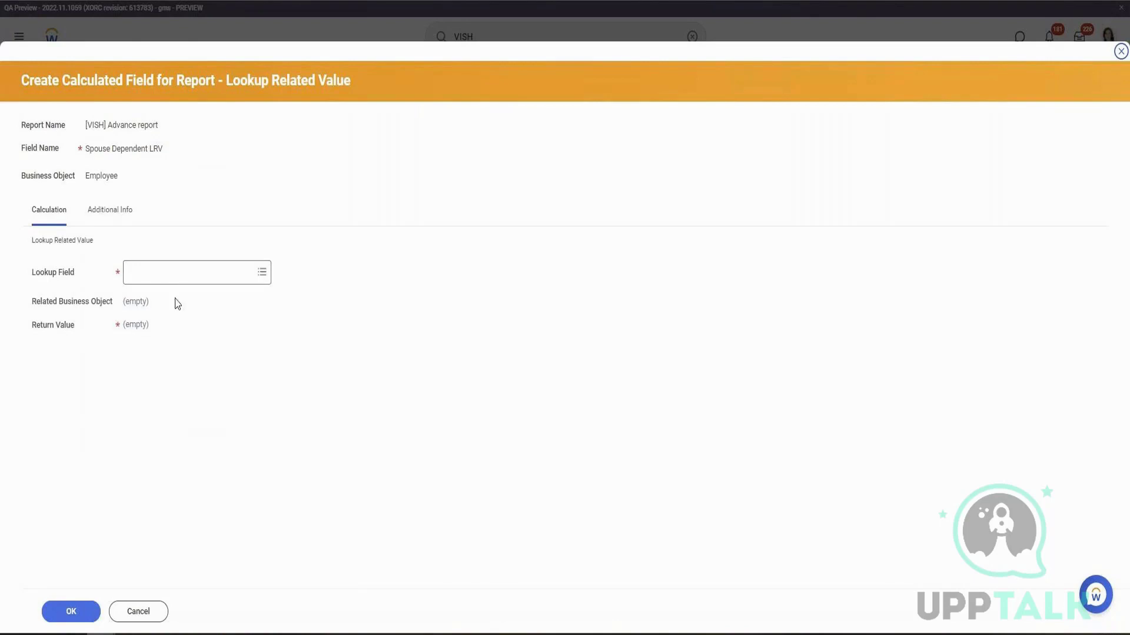
Step: Search the lookup fields for Depend, view the details of Extract Spouse/DP (Worker Dependents) and clear the search
{"action": "left_click", "coordinate": [187, 279]}
{"action": "type", "text": "Dependnt"}
{"action": "key", "text": "Return"}
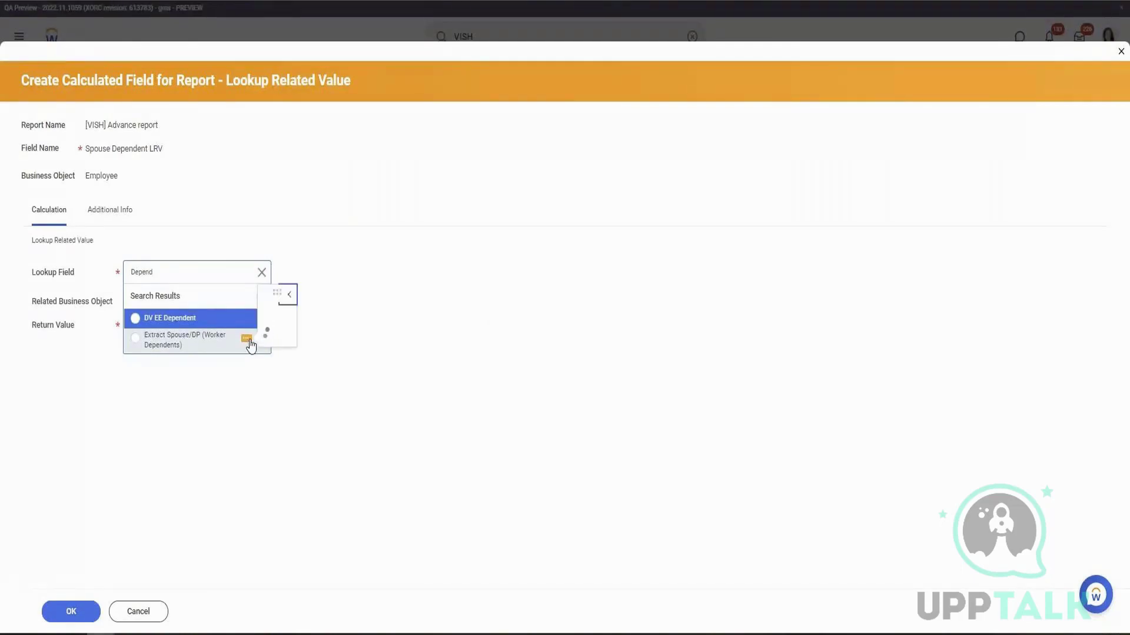
{"action": "left_click", "coordinate": [265, 336]}
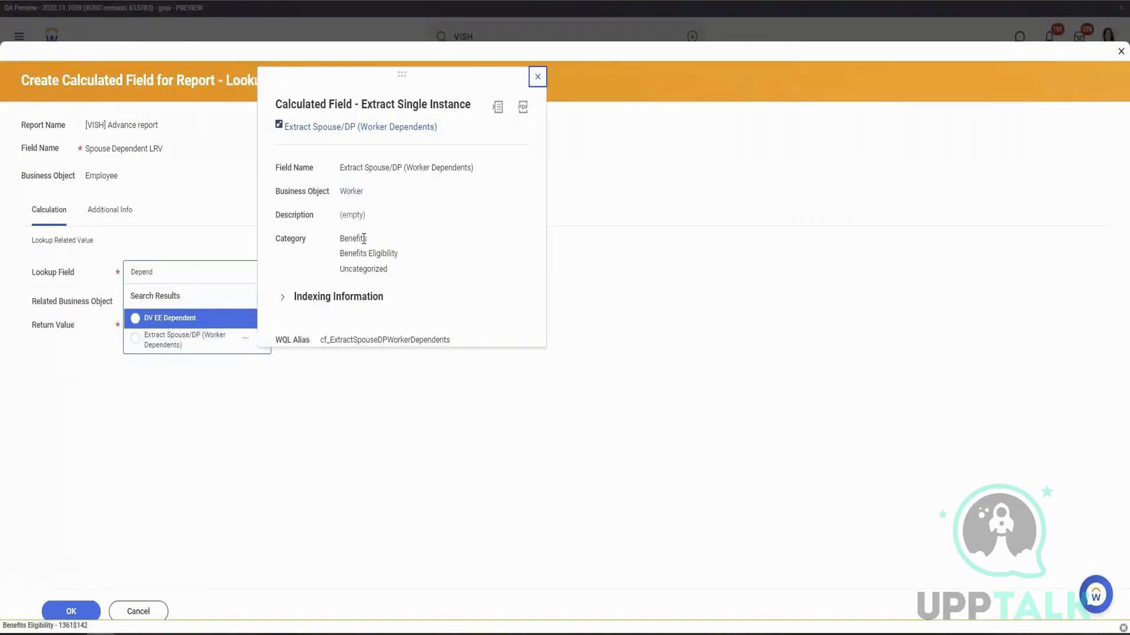
{"action": "left_click", "coordinate": [356, 129]}
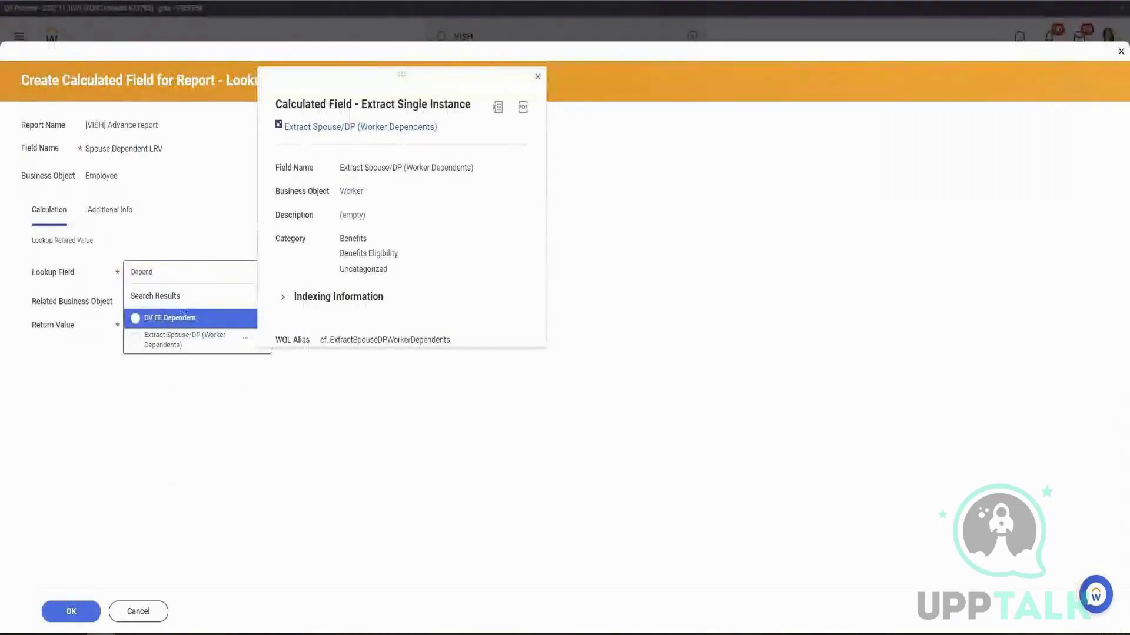
{"action": "left_click", "coordinate": [198, 271]}
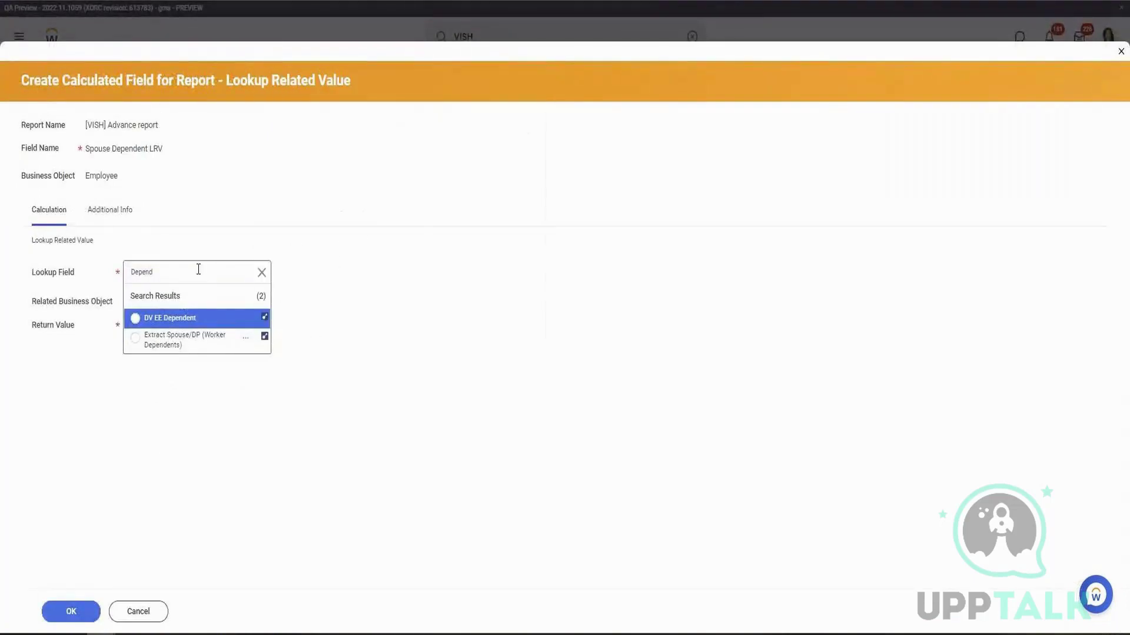
{"action": "left_click", "coordinate": [260, 273]}
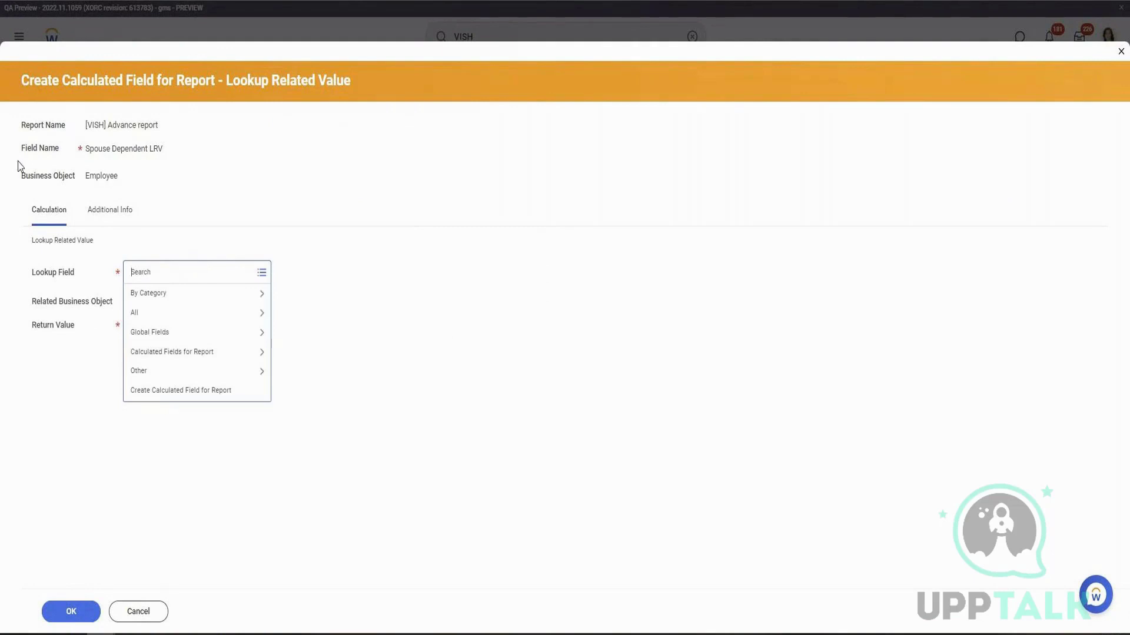
Step: Create a calculated field for the lookup field, named Dependents ESI, on Employee with the Extract Single Instance function
{"action": "left_click", "coordinate": [187, 391]}
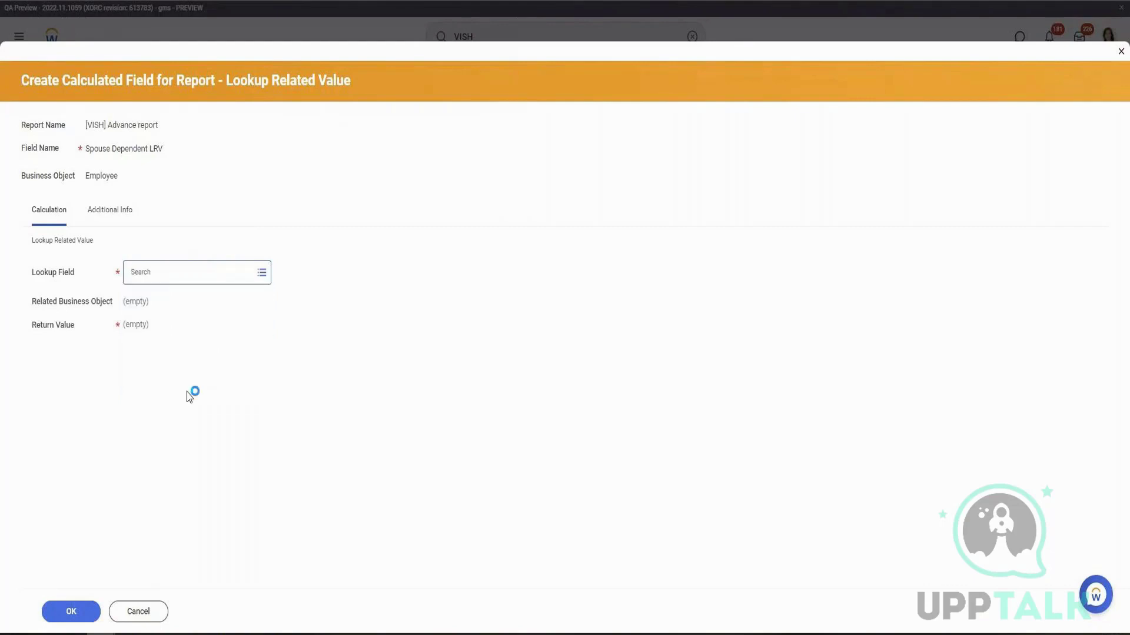
{"action": "left_click", "coordinate": [109, 156]}
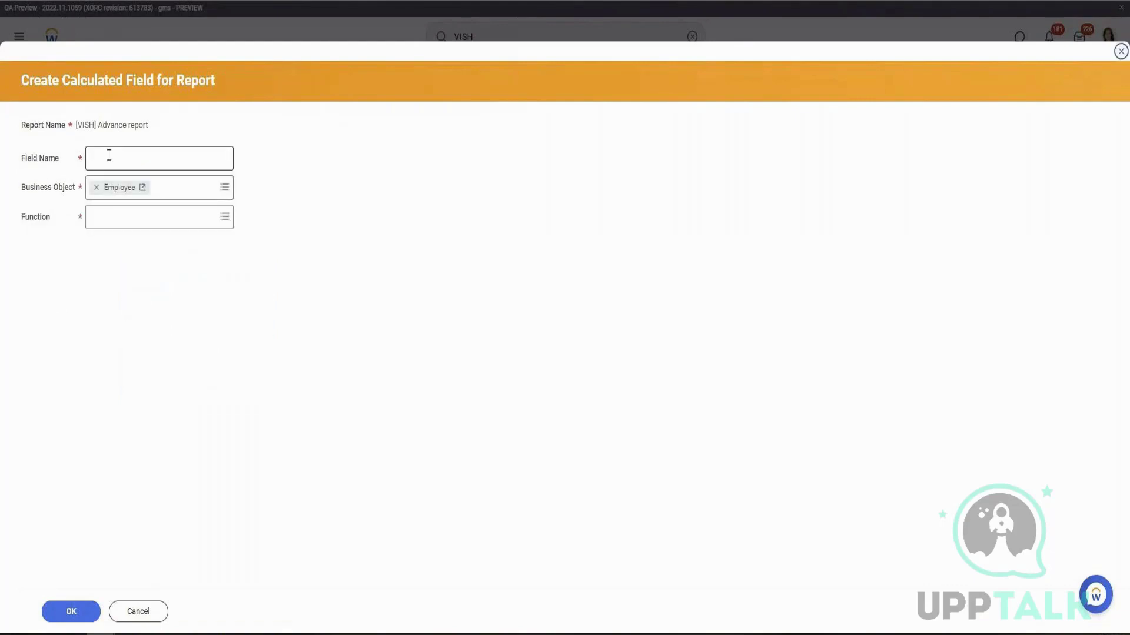
{"action": "type", "text": "Dependents "}
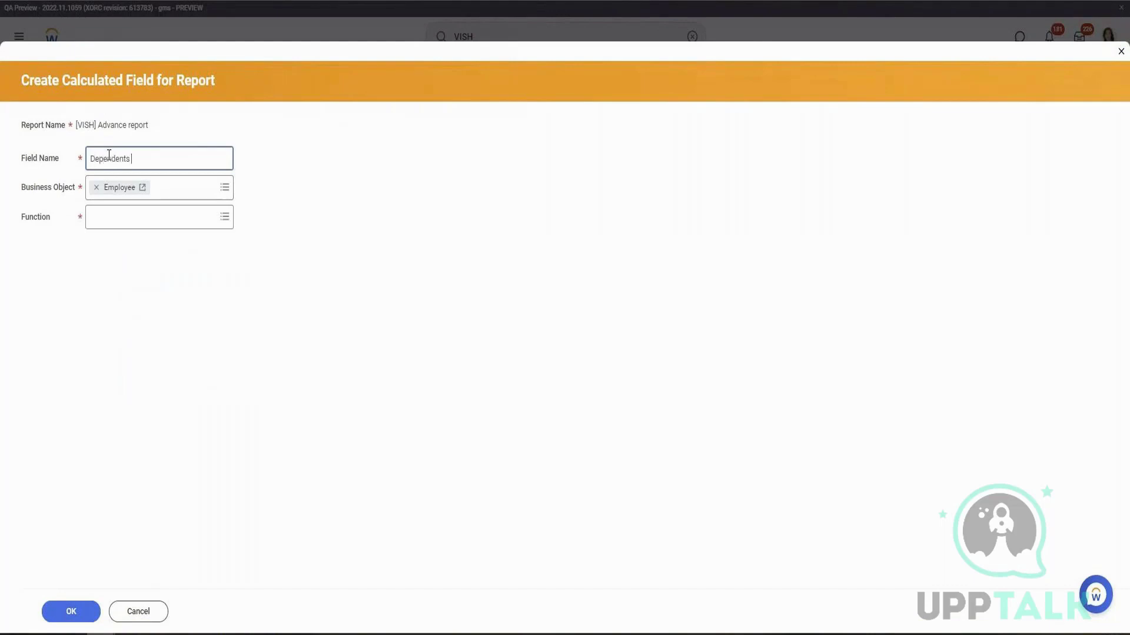
{"action": "type", "text": "ESI"}
{"action": "key", "text": "Tab"}
{"action": "key", "text": "Tab"}
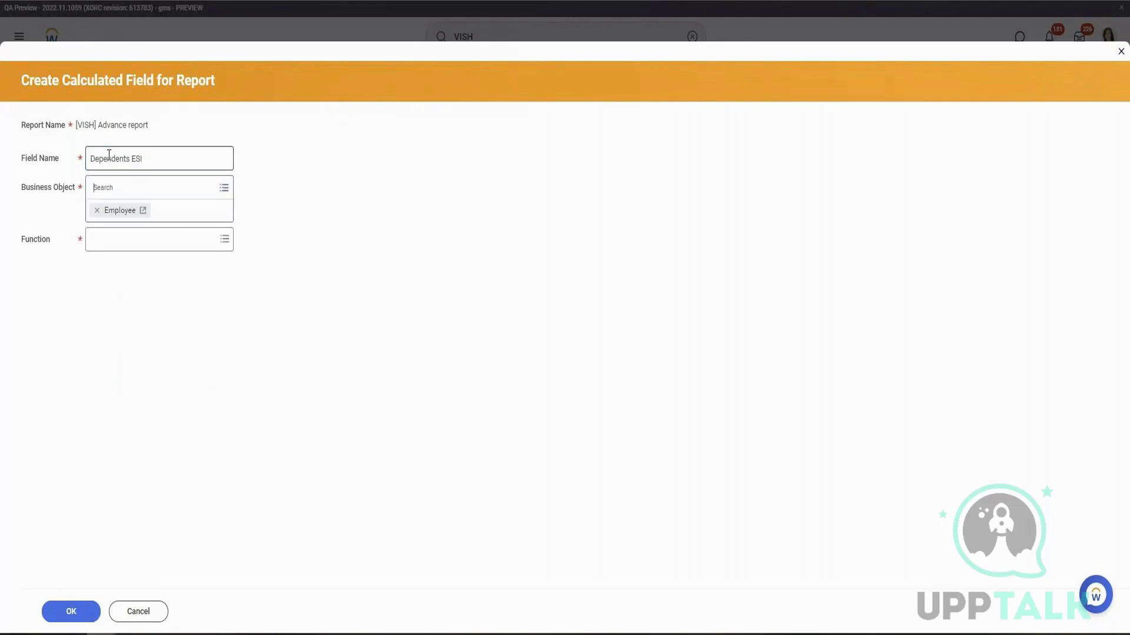
{"action": "type", "text": "Extract sin"}
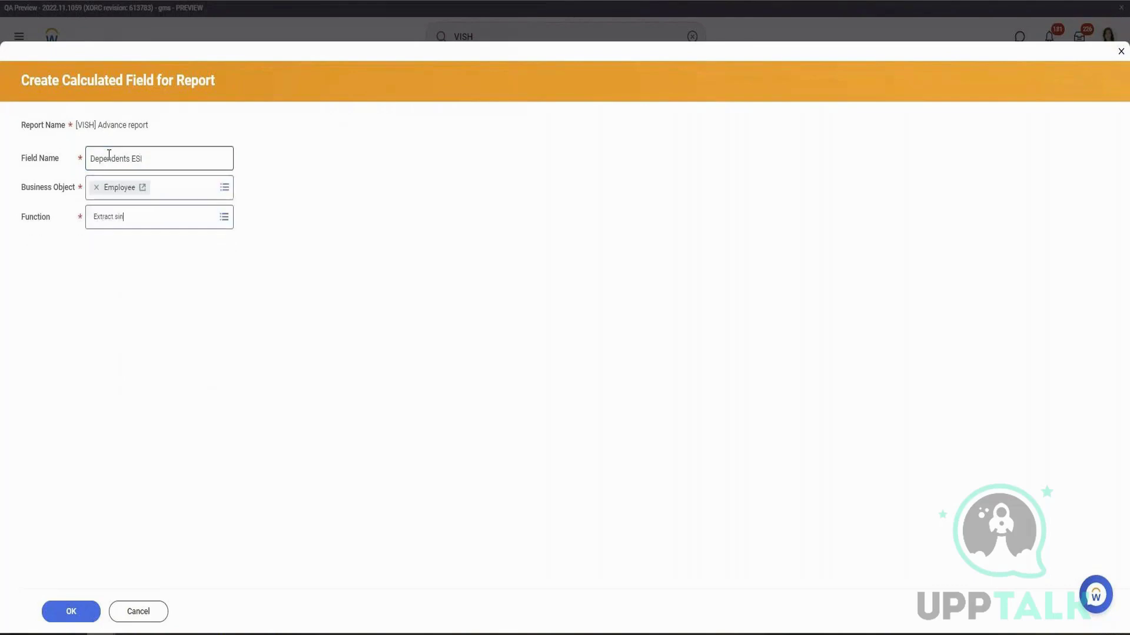
{"action": "key", "text": "Return"}
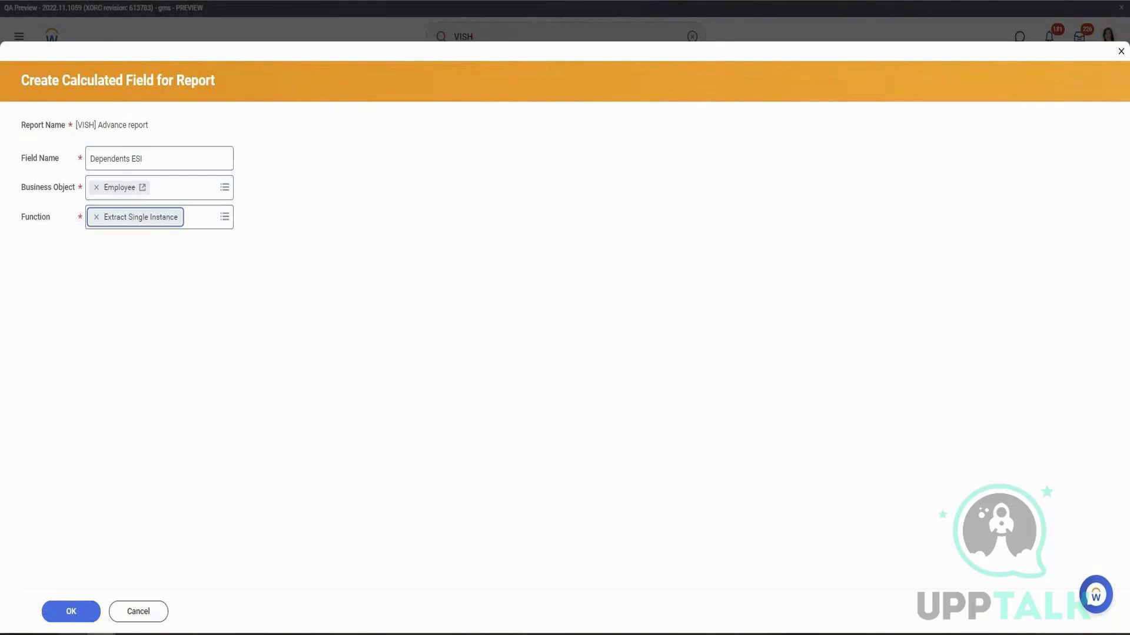
{"action": "left_click", "coordinate": [81, 614]}
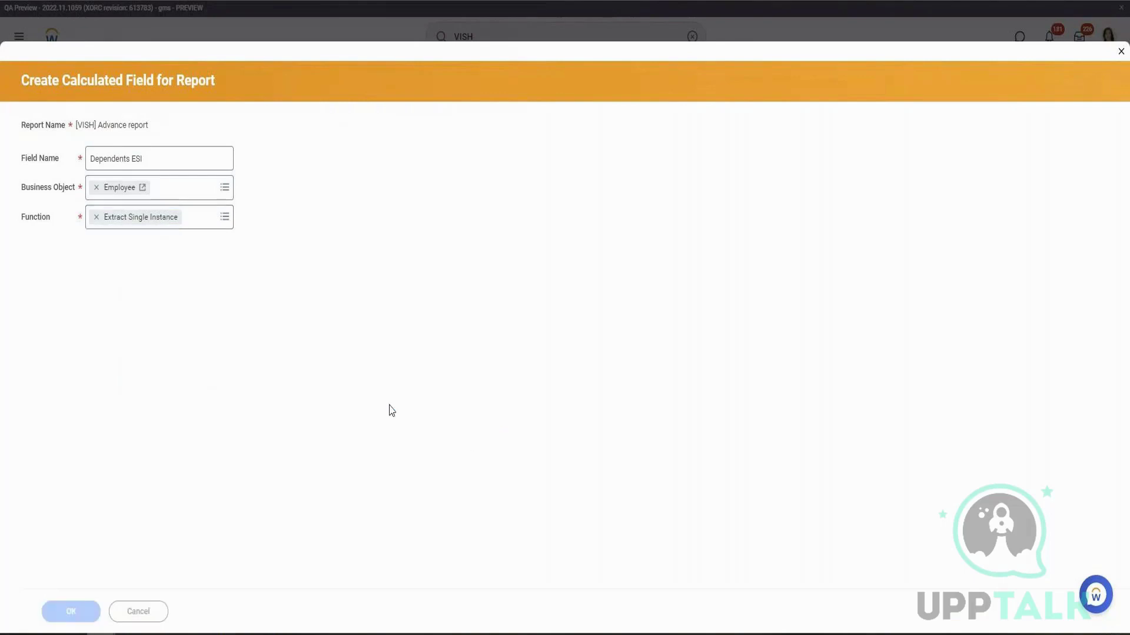
Step: Set the source field of Dependents ESI to Dependents and its sort field to Current Effective Date
{"action": "left_click", "coordinate": [157, 269]}
{"action": "type", "text": "Depen"}
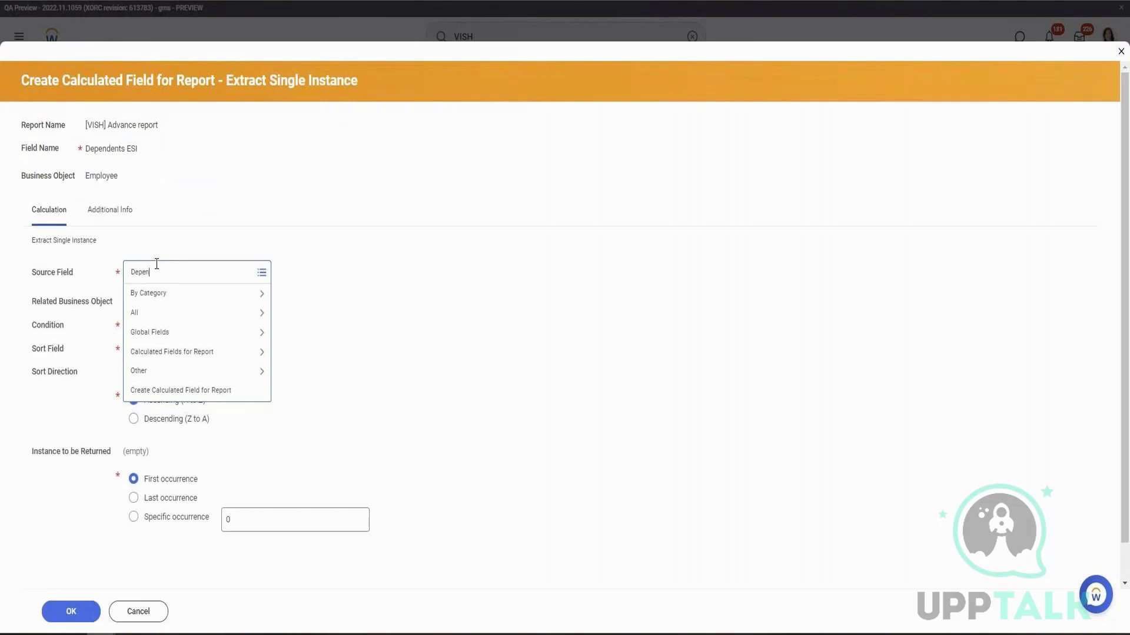
{"action": "key", "text": "Return"}
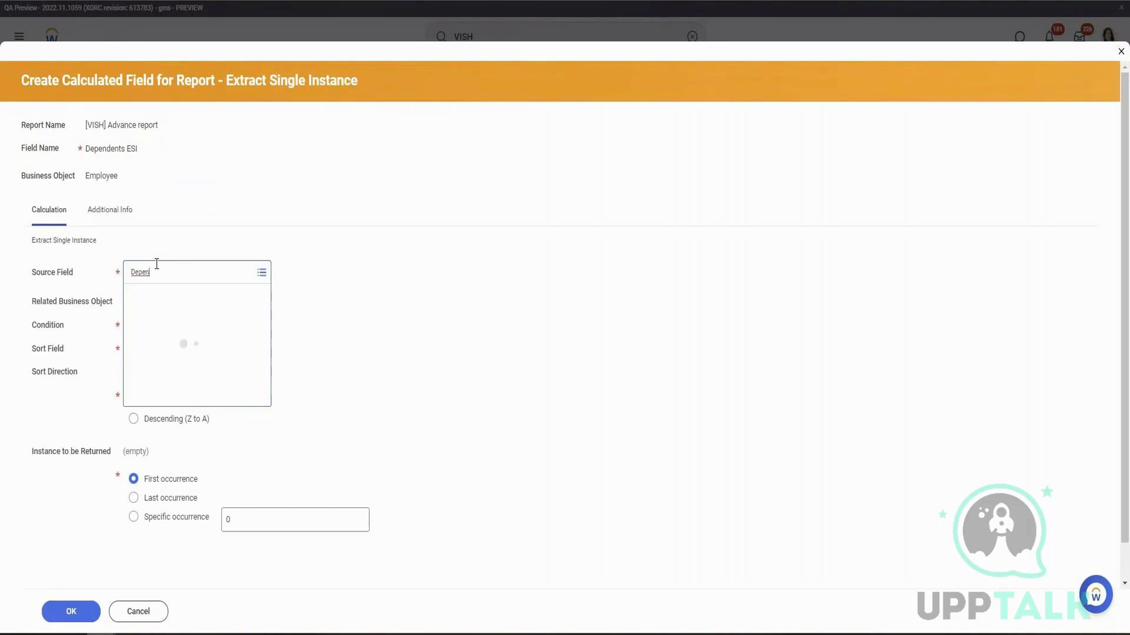
{"action": "left_click", "coordinate": [188, 339]}
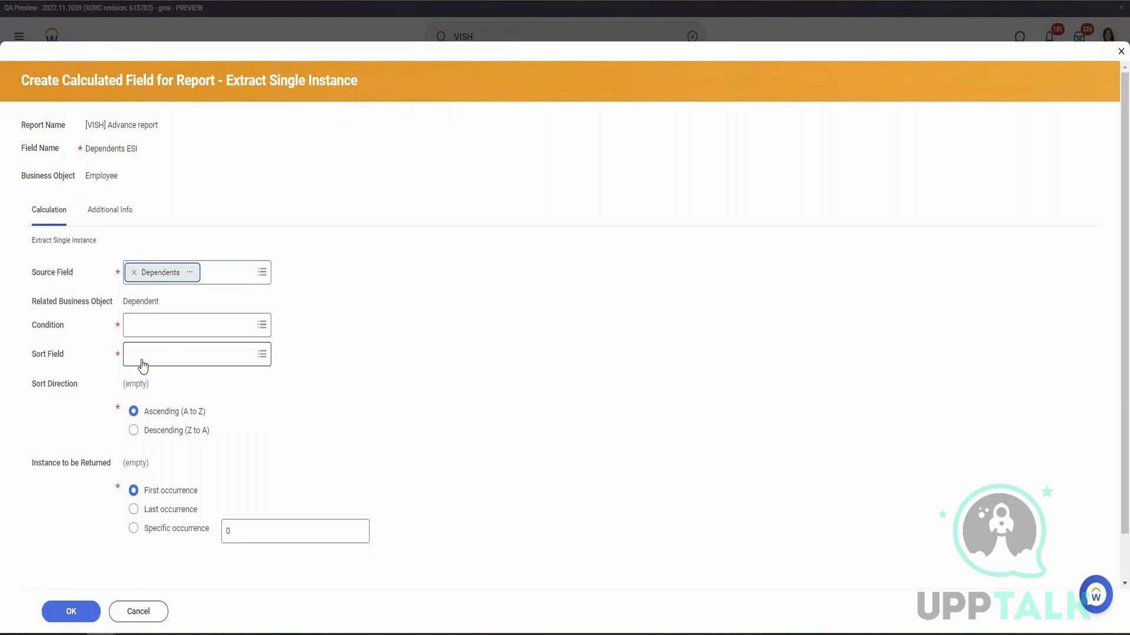
{"action": "left_click", "coordinate": [163, 363]}
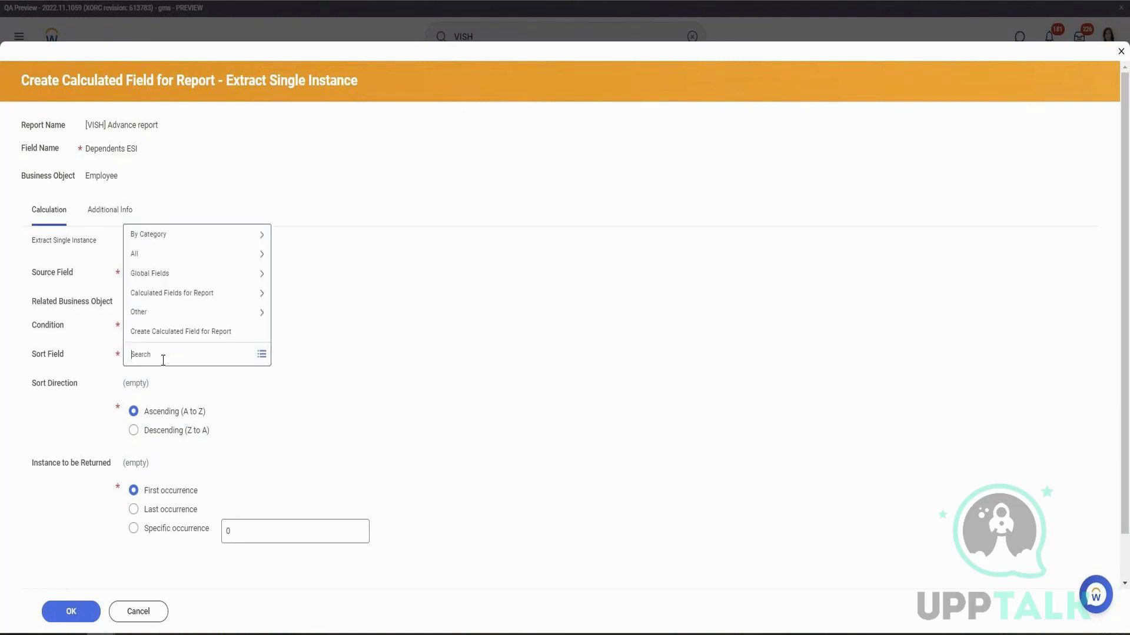
{"action": "type", "text": "effect"}
{"action": "key", "text": "Return"}
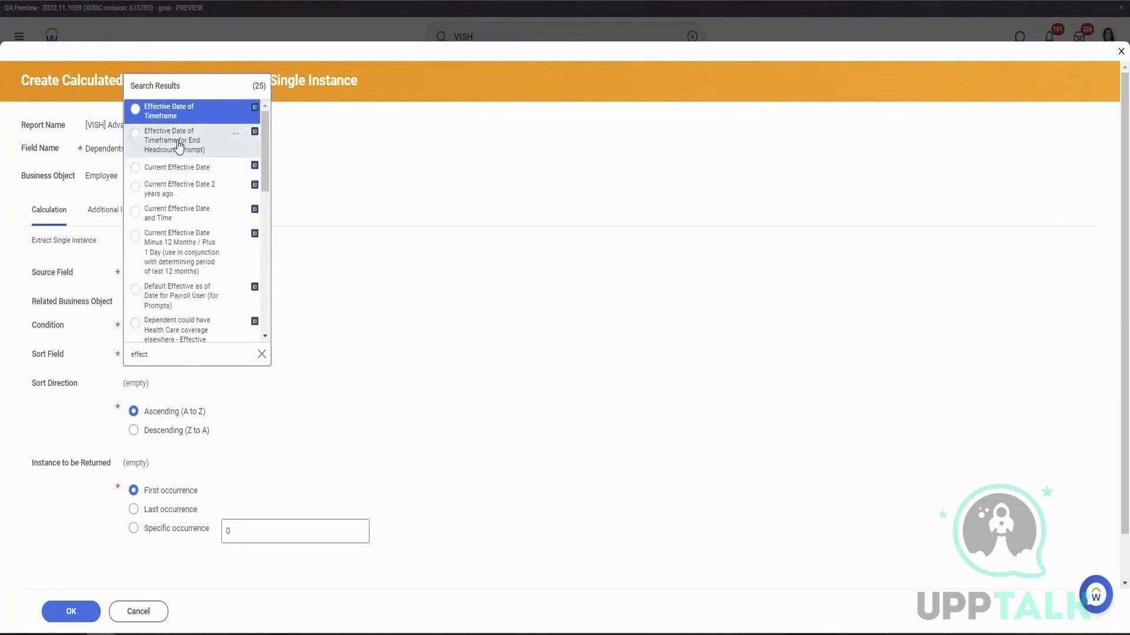
{"action": "left_click", "coordinate": [174, 168]}
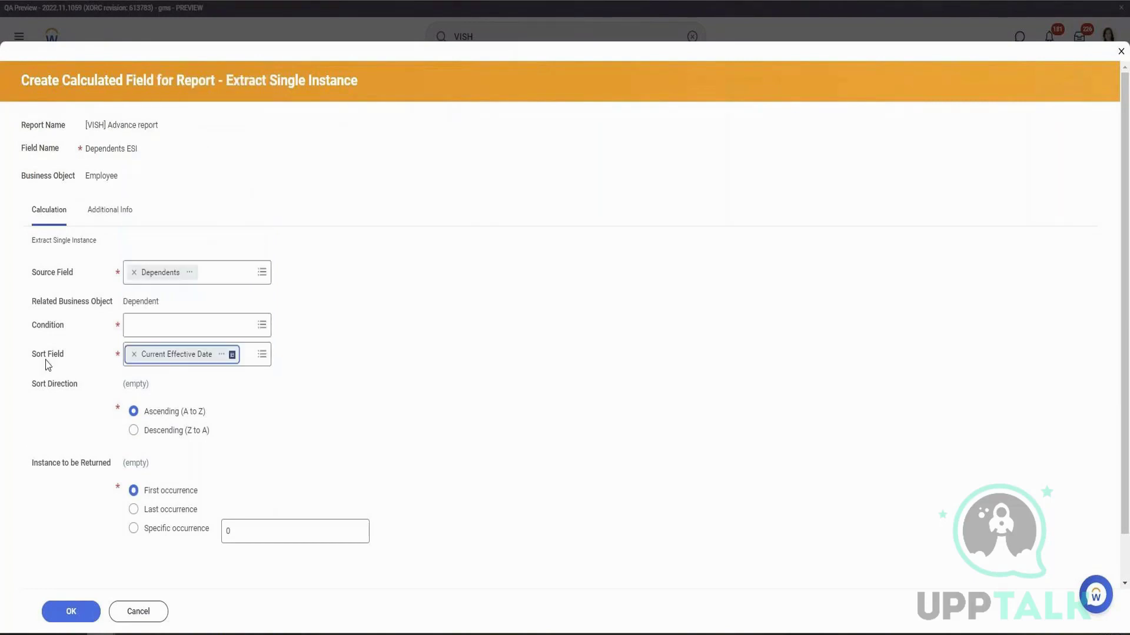
Step: Create a calculated field for the condition, named Dependent Is Spouce, on Dependent with the True/False Condition function
{"action": "left_click", "coordinate": [221, 338]}
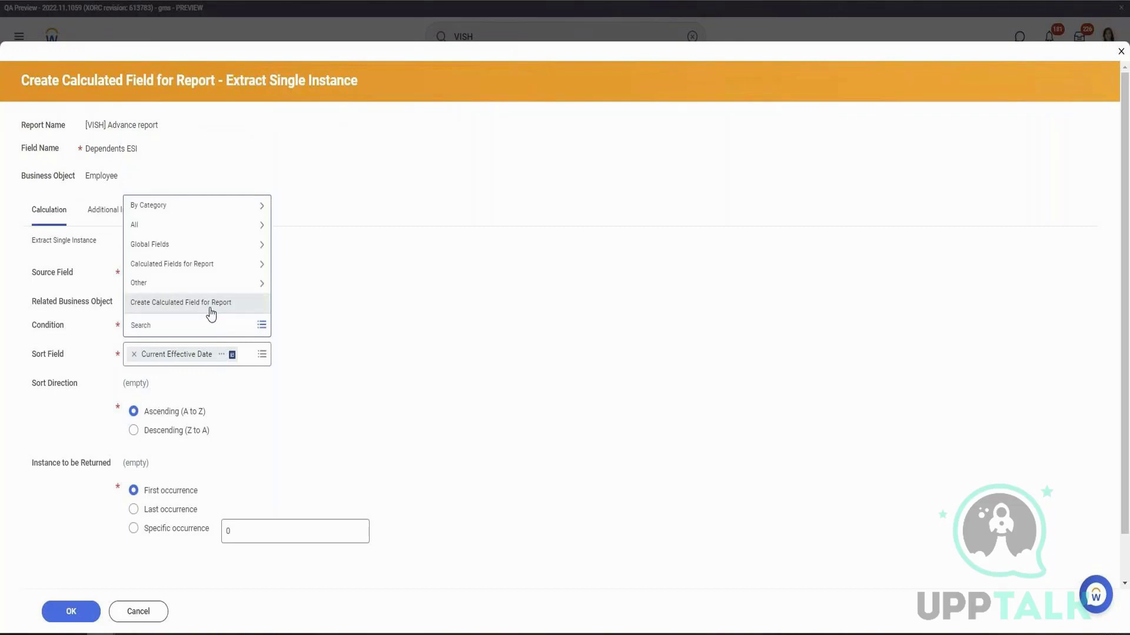
{"action": "left_click", "coordinate": [210, 309]}
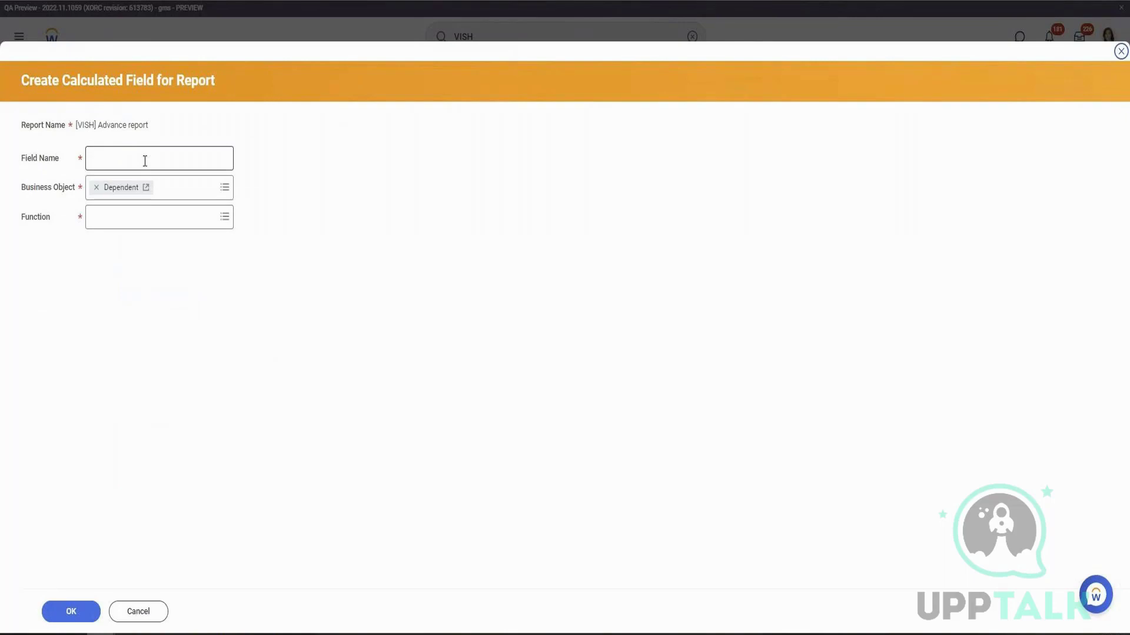
{"action": "left_click", "coordinate": [145, 160]}
{"action": "type", "text": "Dependnt"}
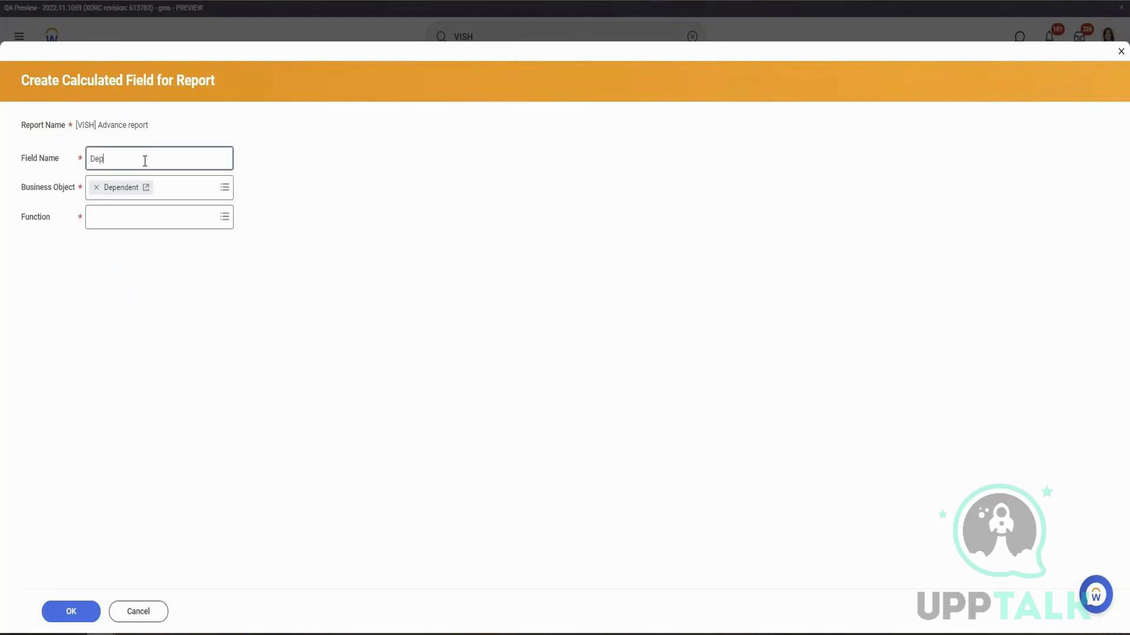
{"action": "key", "text": "BackSpace"}
{"action": "key", "text": "BackSpace"}
{"action": "type", "text": "ent Is F"}
{"action": "key", "text": "BackSpace"}
{"action": "type", "text": "Spouc"}
{"action": "key", "text": "Tab"}
{"action": "type", "text": "true"}
{"action": "key", "text": "Return"}
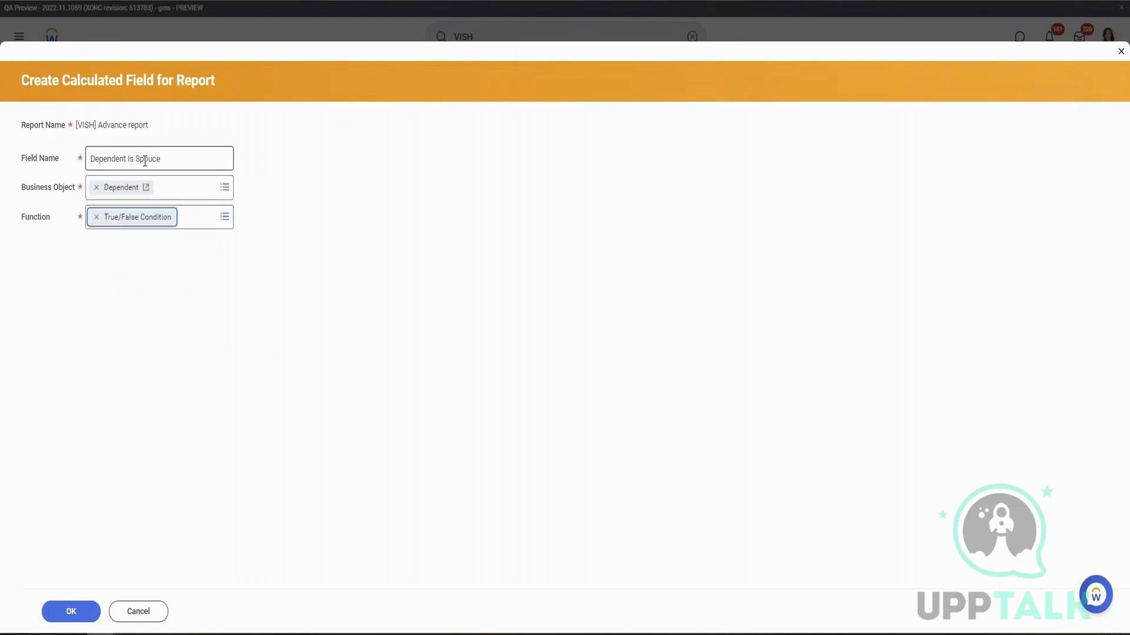
{"action": "left_click", "coordinate": [90, 609]}
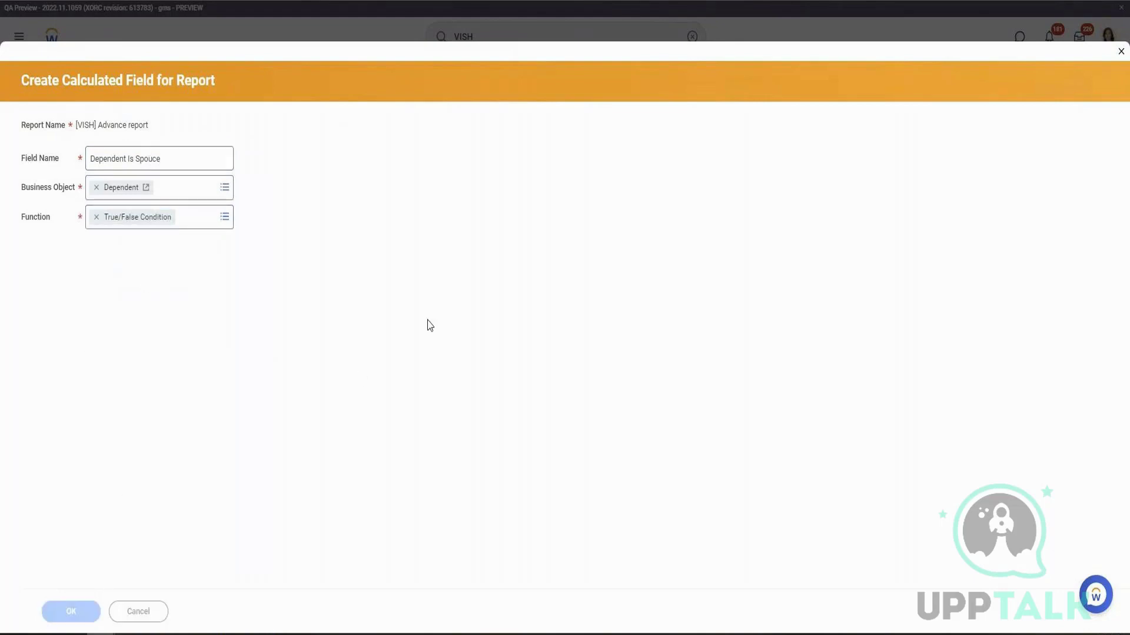
Step: Search the condition fields for relation and set the field of Dependent Is Spouce to Relationship
{"action": "left_click", "coordinate": [466, 326]}
{"action": "type", "text": "Dependent"}
{"action": "key", "text": "BackSpace"}
{"action": "key", "text": "BackSpace"}
{"action": "key", "text": "BackSpace"}
{"action": "key", "text": "BackSpace"}
{"action": "key", "text": "BackSpace"}
{"action": "key", "text": "BackSpace"}
{"action": "key", "text": "BackSpace"}
{"action": "key", "text": "BackSpace"}
{"action": "key", "text": "BackSpace"}
{"action": "type", "text": "realation"}
{"action": "key", "text": "Return"}
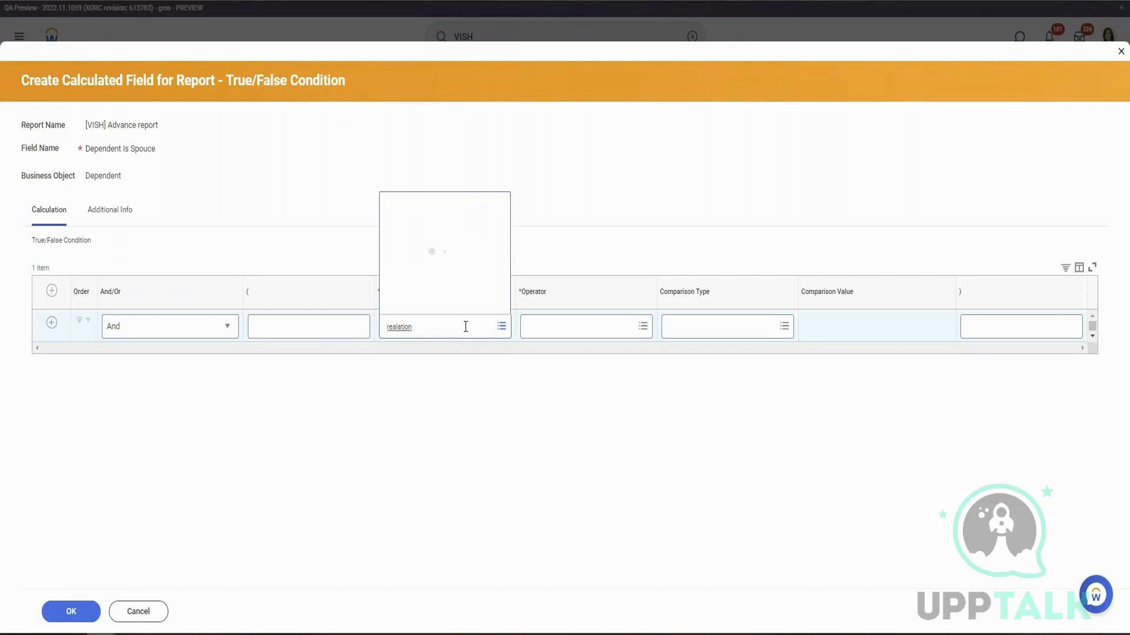
{"action": "right_click", "coordinate": [404, 334]}
{"action": "left_click", "coordinate": [434, 338]}
{"action": "key", "text": "Return"}
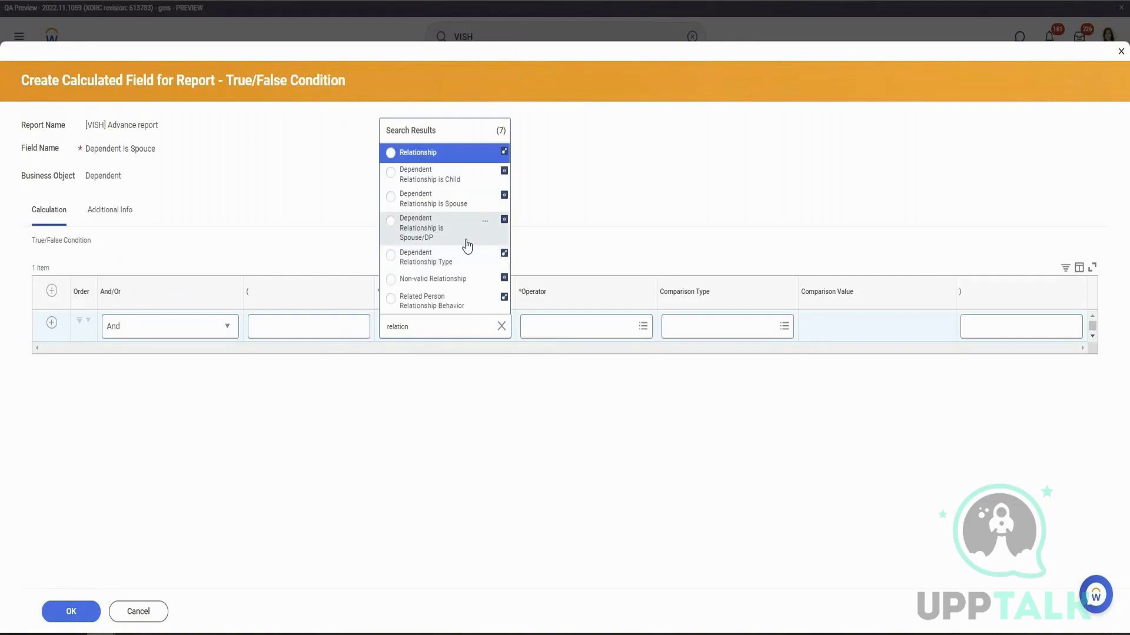
{"action": "key", "text": "Return"}
Step: Set the condition to in the selection list with the comparison value Spouse, and save it along with Dependents ESI
{"action": "left_click", "coordinate": [556, 327]}
{"action": "type", "text": "in the"}
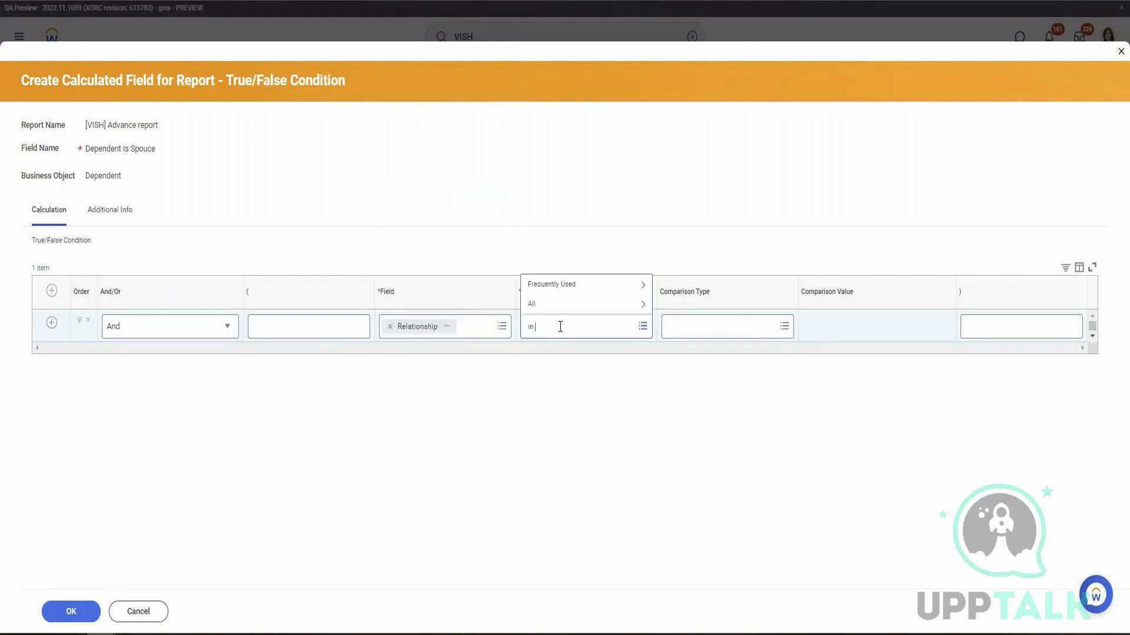
{"action": "key", "text": "Return"}
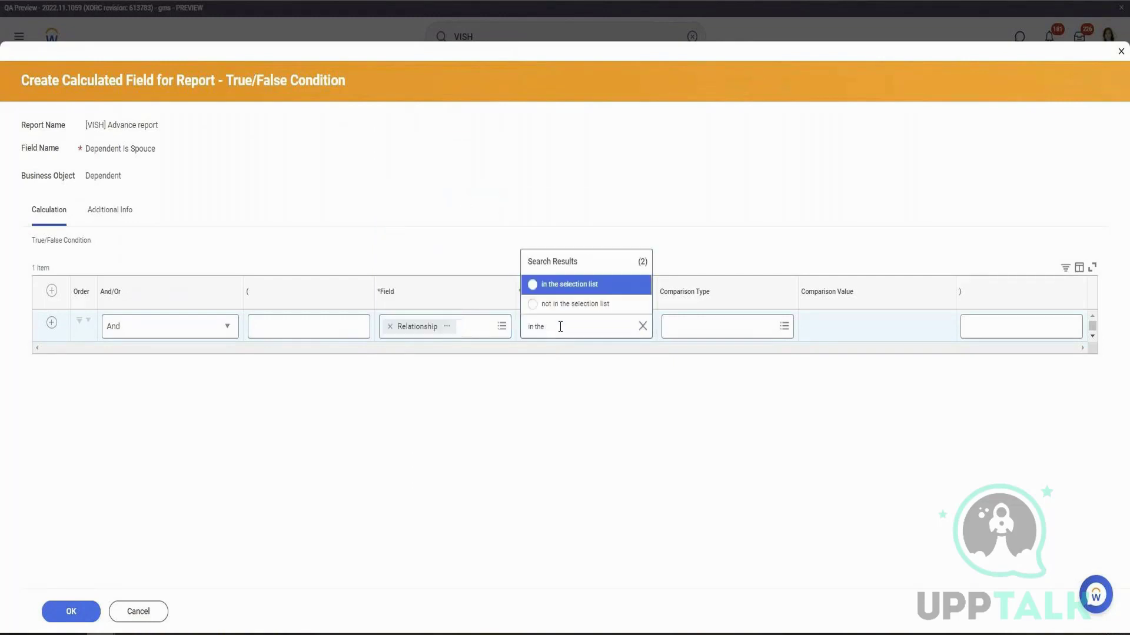
{"action": "left_click", "coordinate": [575, 285]}
{"action": "left_click", "coordinate": [874, 334]}
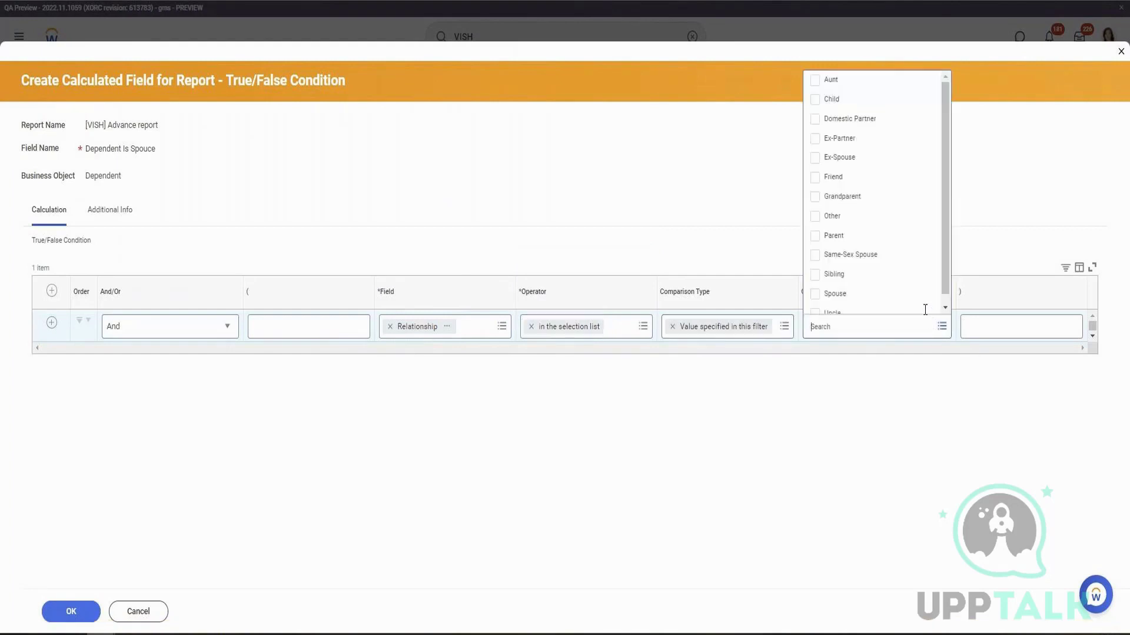
{"action": "left_click", "coordinate": [842, 301]}
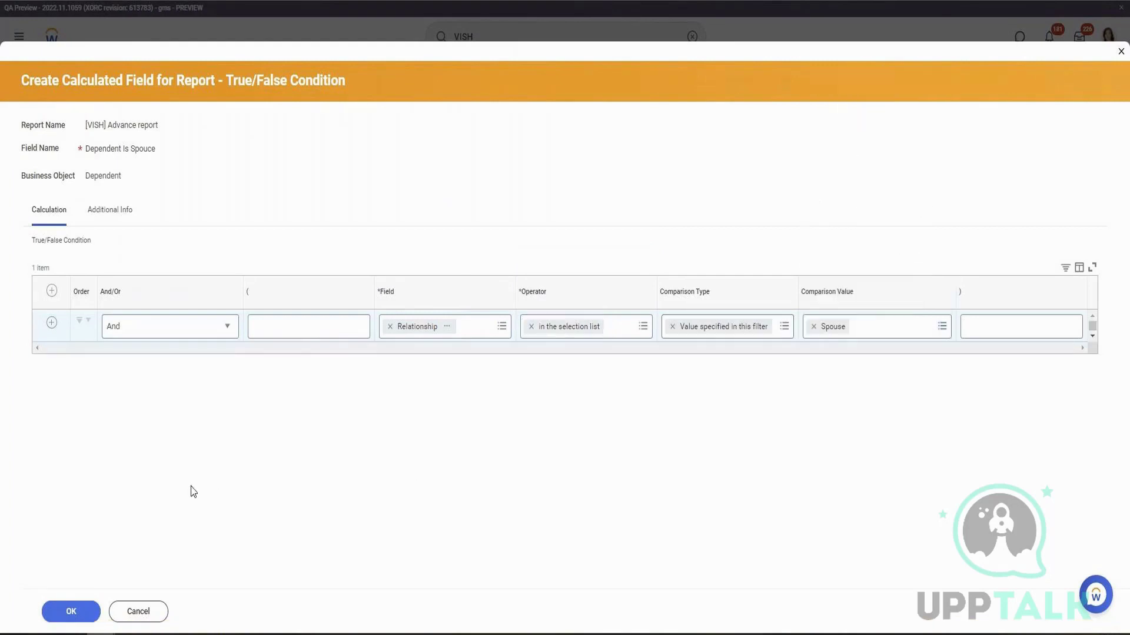
{"action": "left_click", "coordinate": [71, 611]}
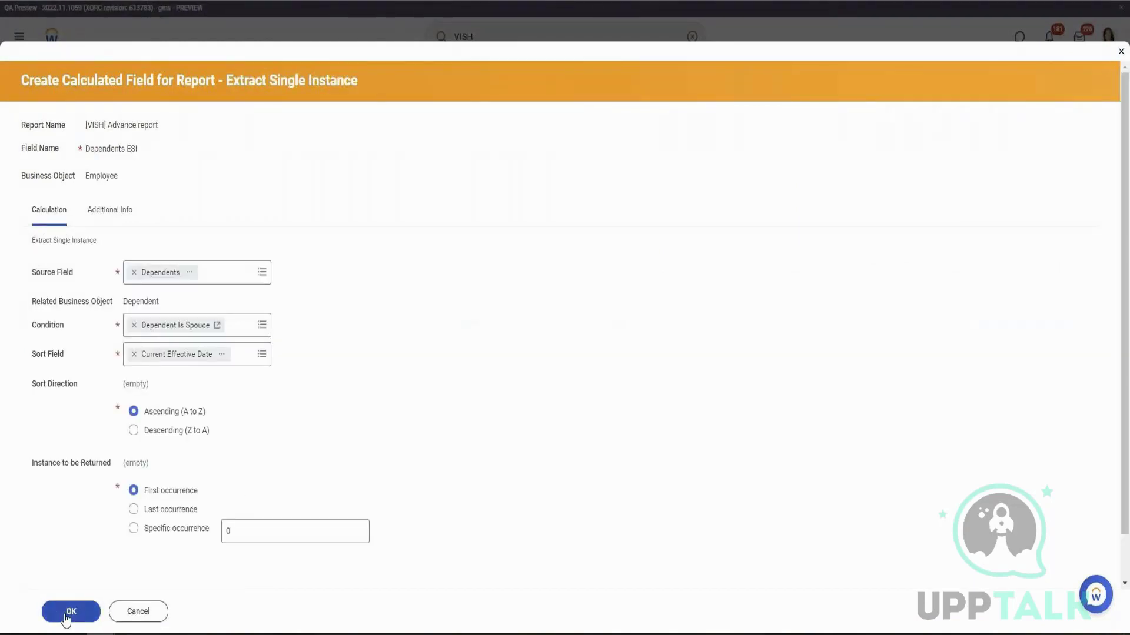
{"action": "left_click", "coordinate": [68, 615]}
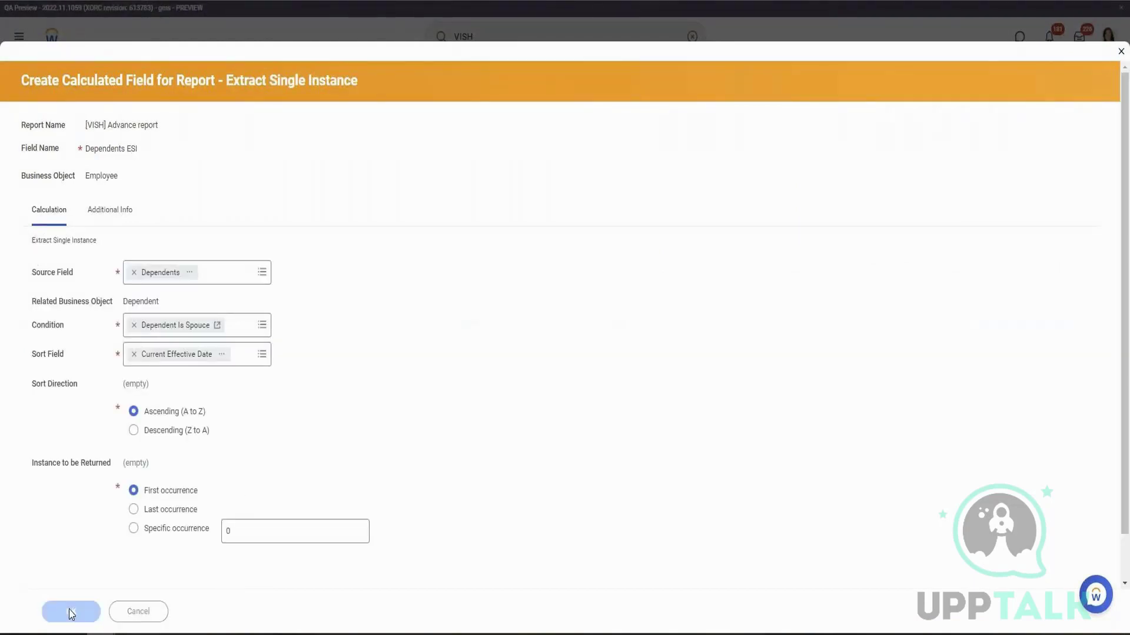
Step: Set the return value of Spouse Dependent LRV to Legal Name - Last Name and save the calculated field
{"action": "left_click", "coordinate": [154, 328]}
{"action": "type", "text": "Legal Last Name"}
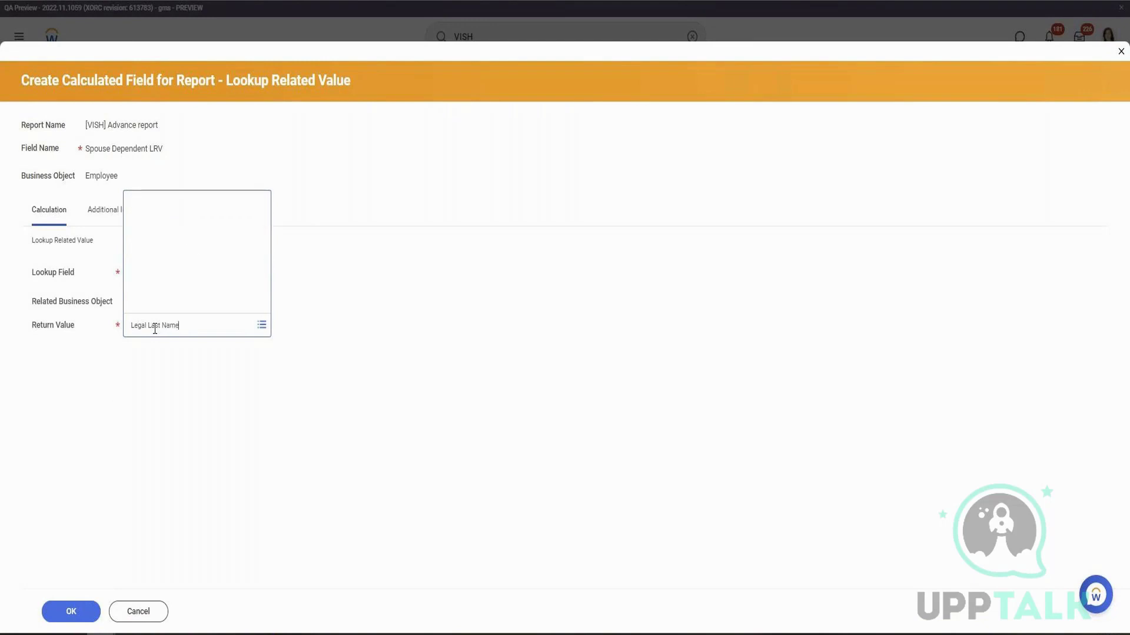
{"action": "key", "text": "Return"}
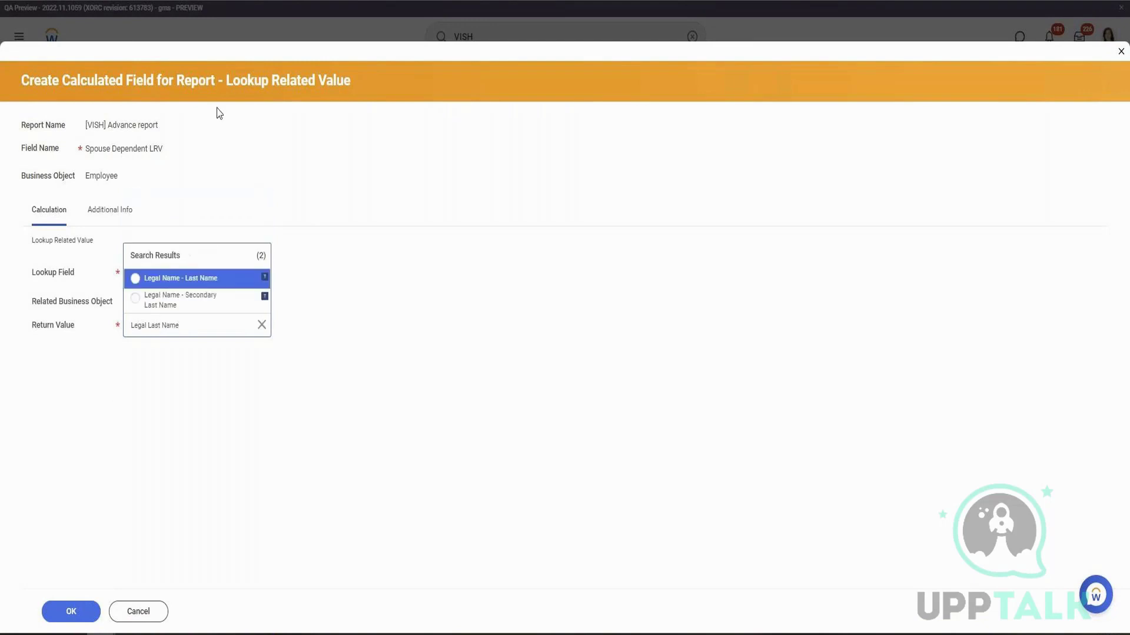
{"action": "left_click", "coordinate": [186, 282]}
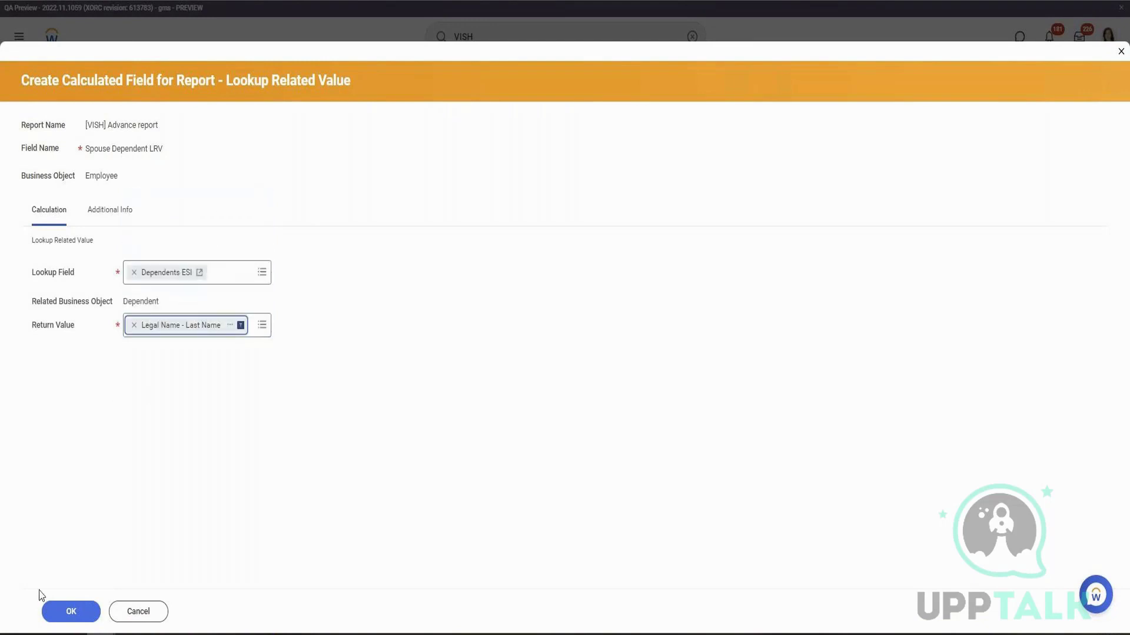
{"action": "left_click", "coordinate": [80, 617]}
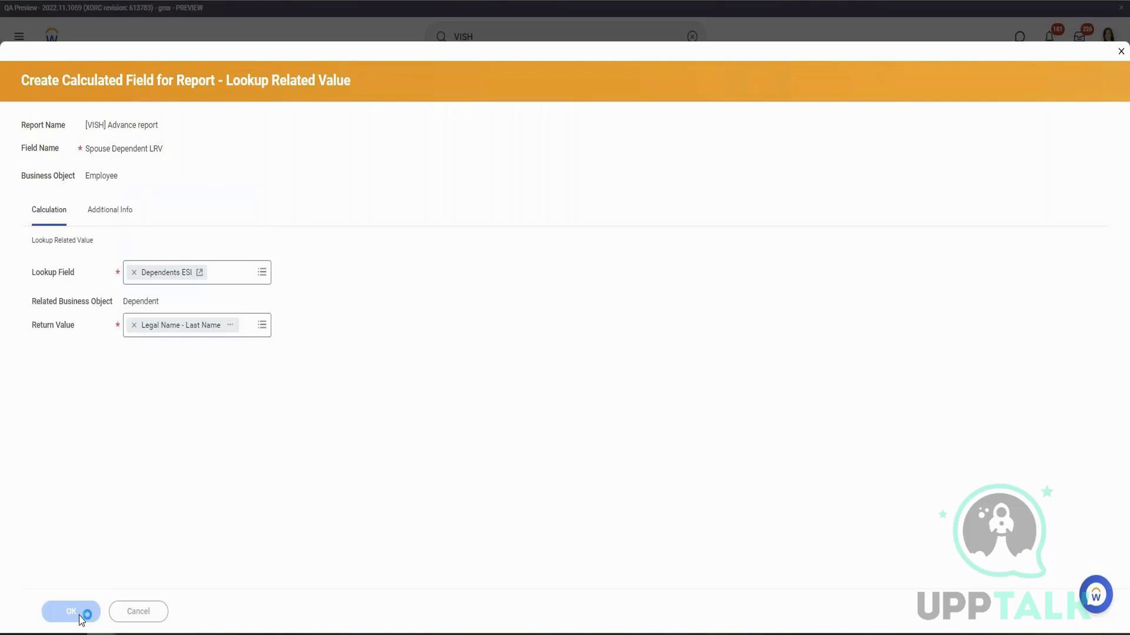
Step: Save and run the report to check the Spouse Dependent LRV column against the Dependents group
{"action": "left_click", "coordinate": [72, 613]}
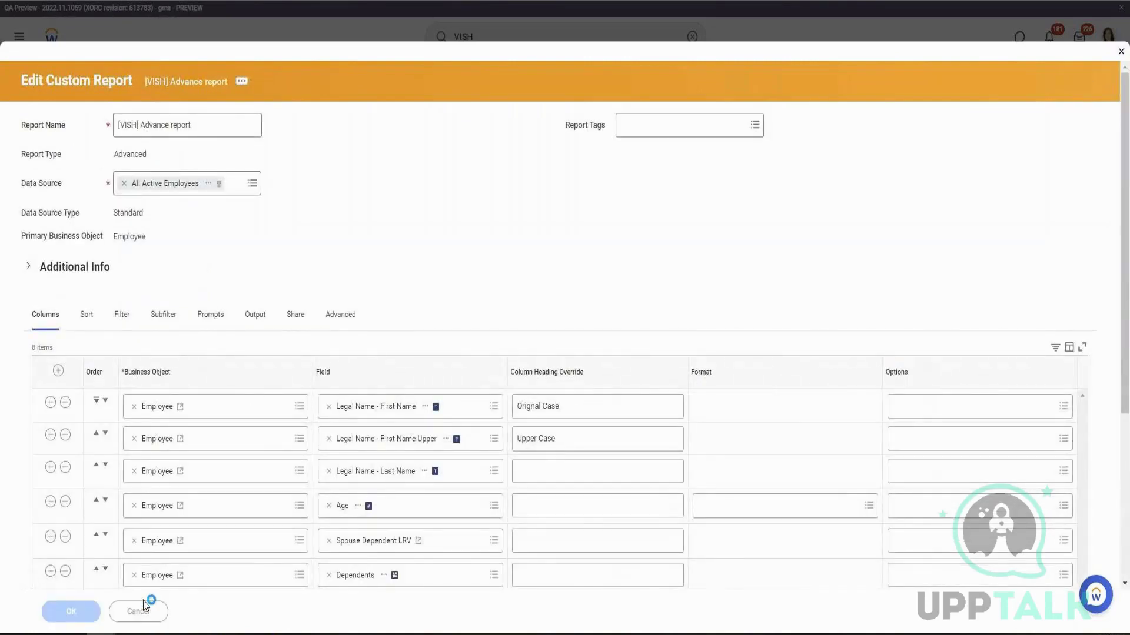
{"action": "left_click", "coordinate": [94, 611]}
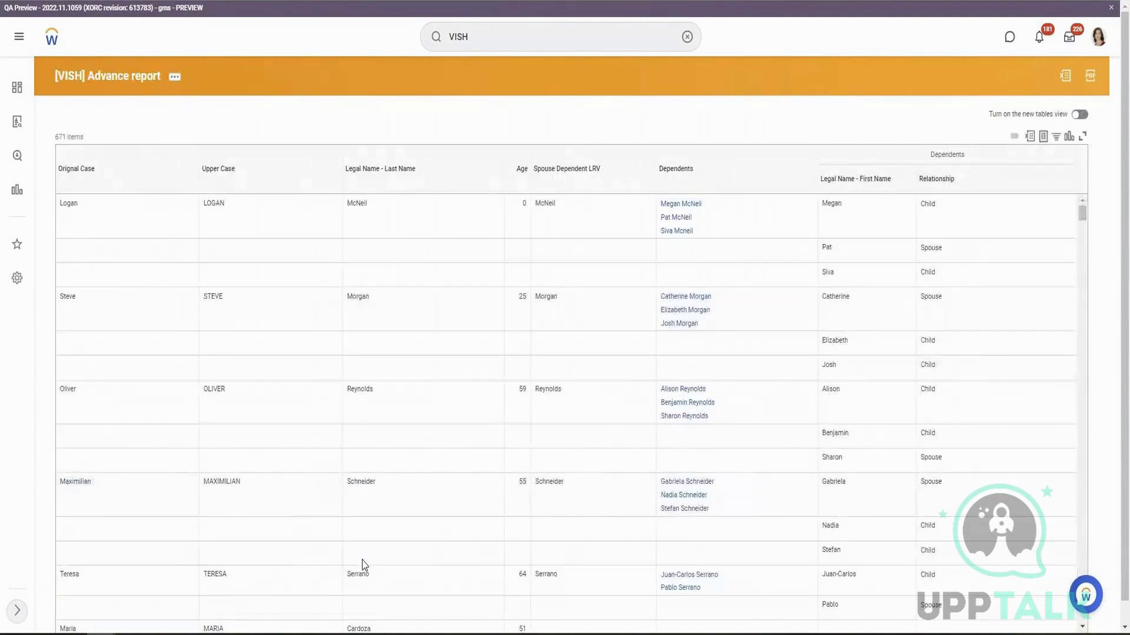
{"action": "double_click", "coordinate": [545, 203]}
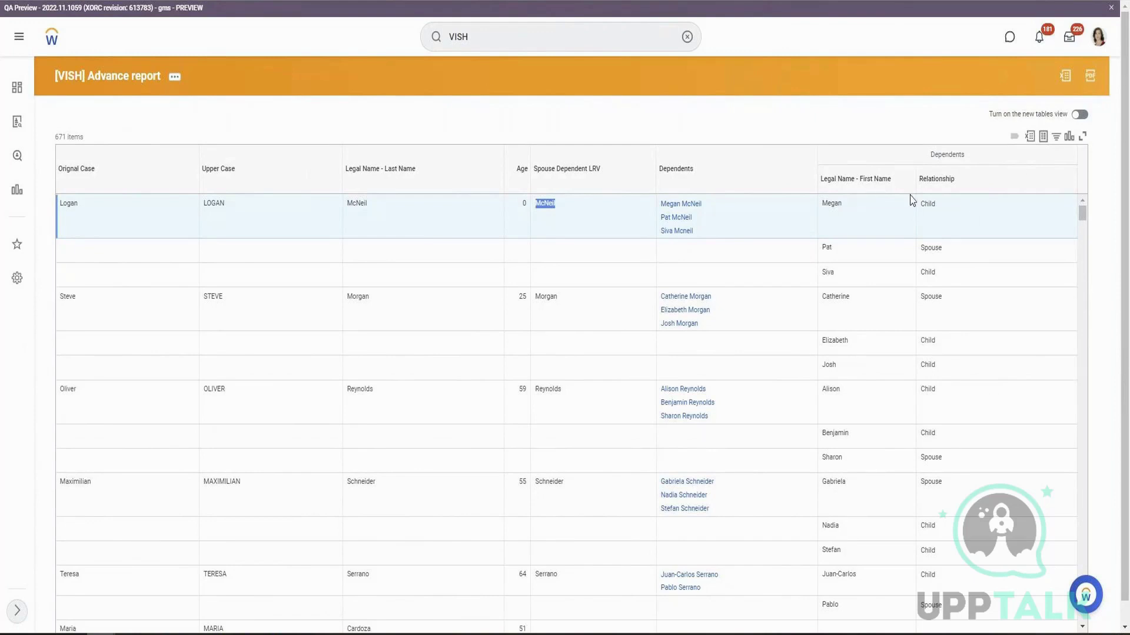
{"action": "double_click", "coordinate": [947, 154]}
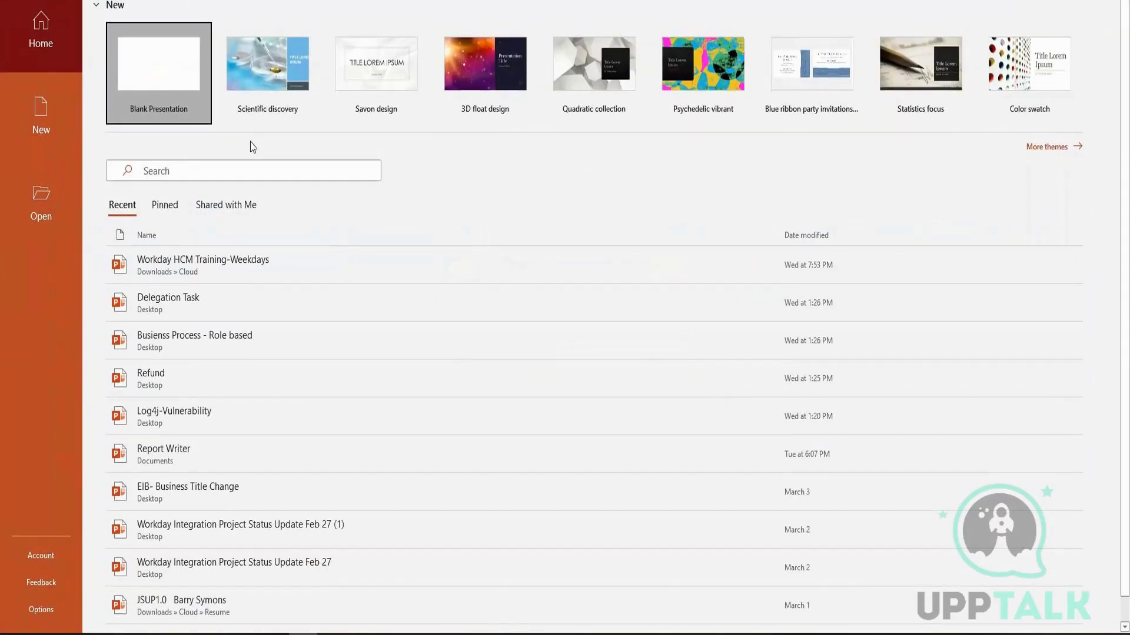
Step: Switch to PowerPoint, create a blank presentation with a second slide, and remove the text placeholder from that slide
{"action": "left_click", "coordinate": [203, 97]}
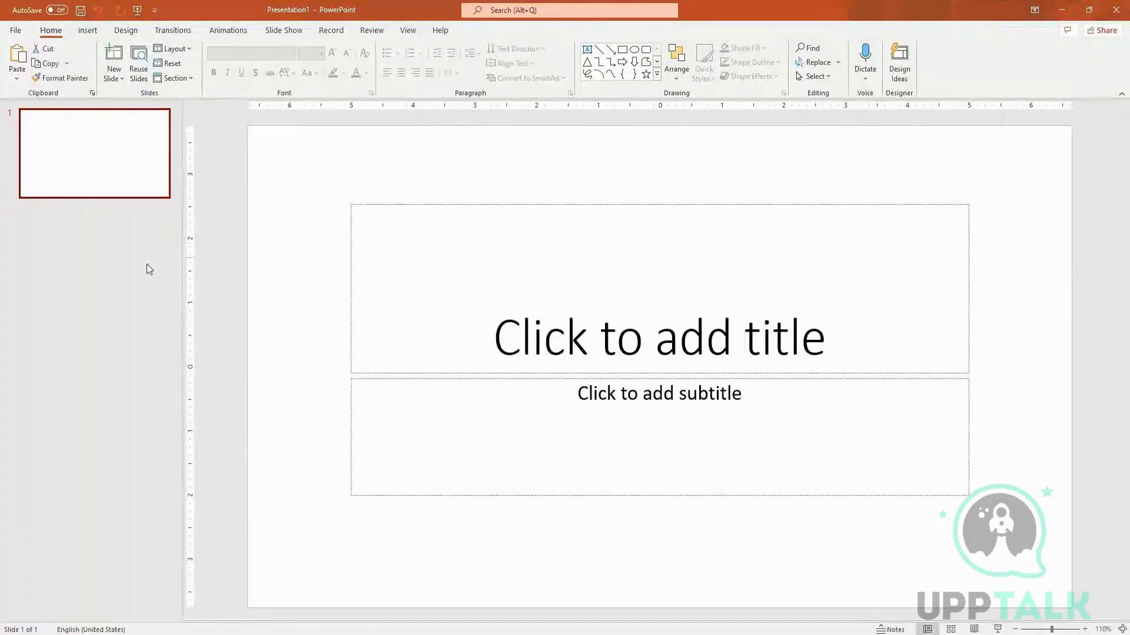
{"action": "key", "text": "Return"}
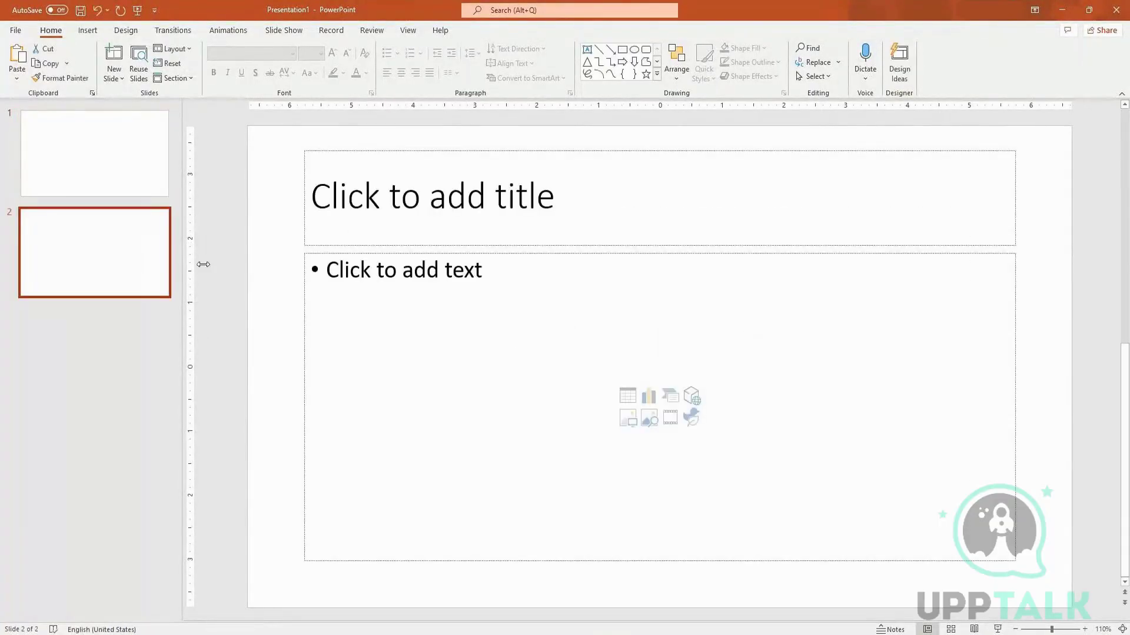
{"action": "left_click", "coordinate": [488, 257]}
{"action": "left_click", "coordinate": [490, 253]}
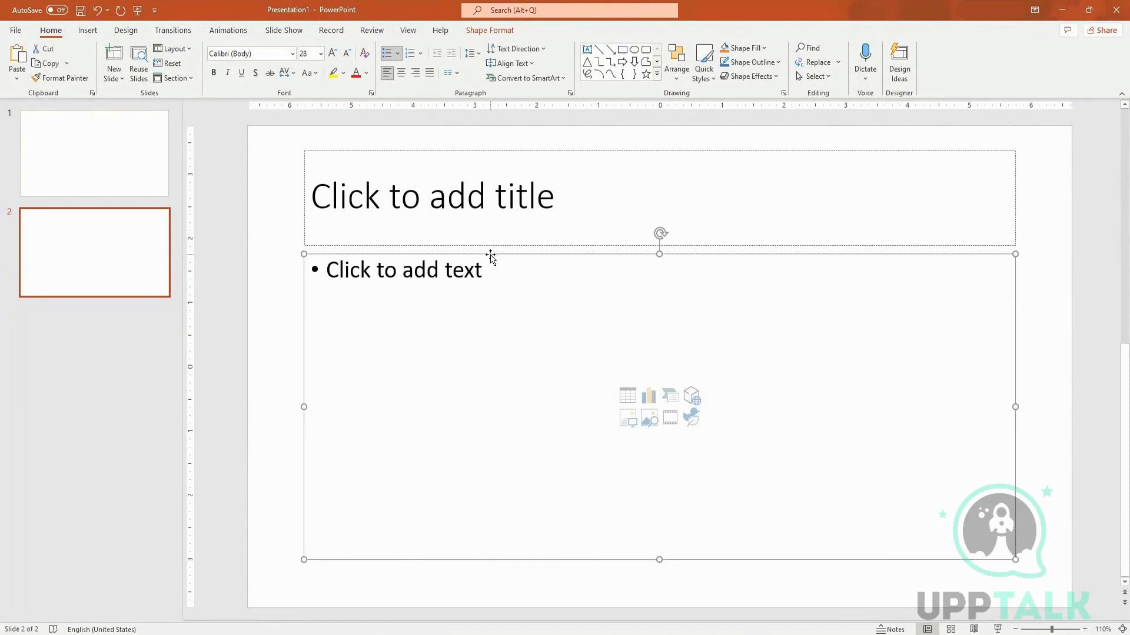
{"action": "key", "text": "Delete"}
{"action": "left_click", "coordinate": [450, 246]}
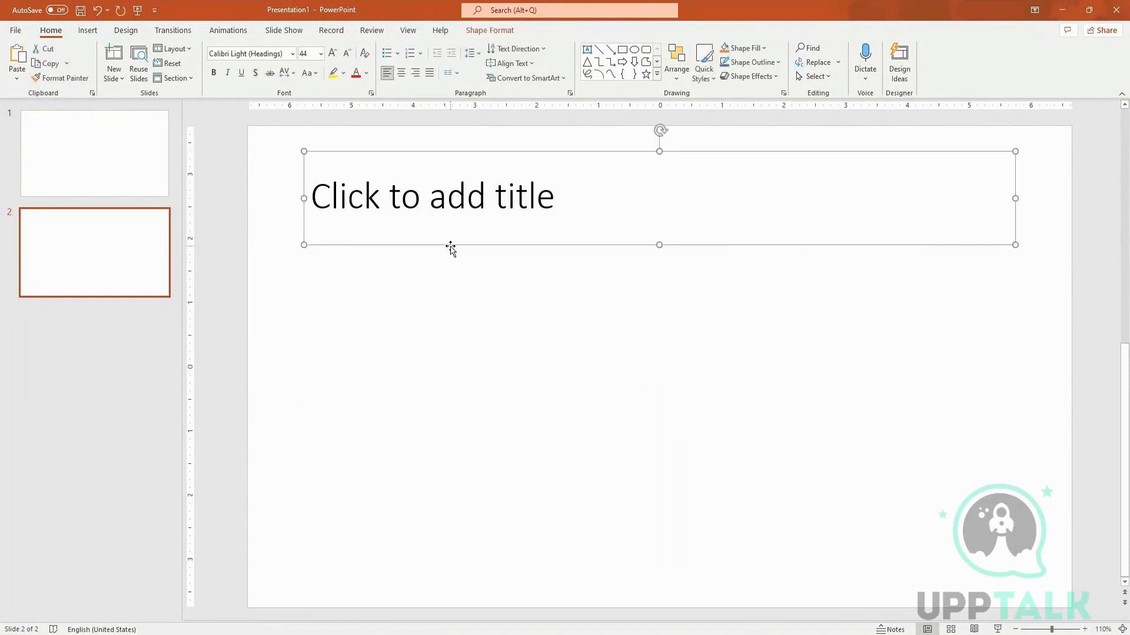
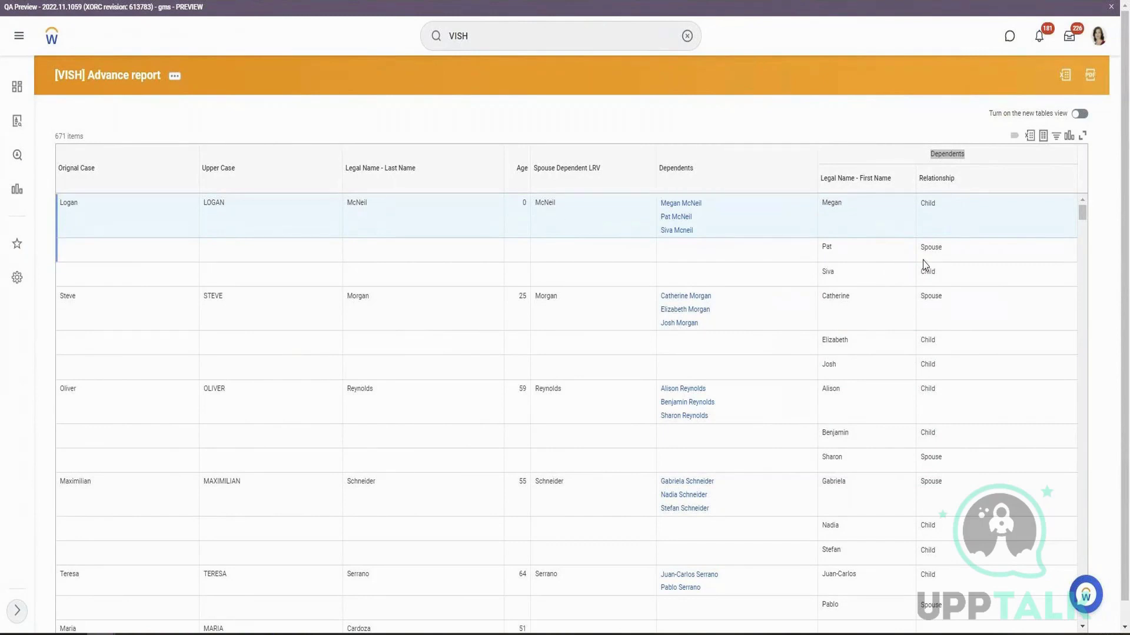
Step: Switch back to the Workday report and compare the first employee's spouse relationship row with the Spouse Dependent LRV value
{"action": "left_click", "coordinate": [938, 248]}
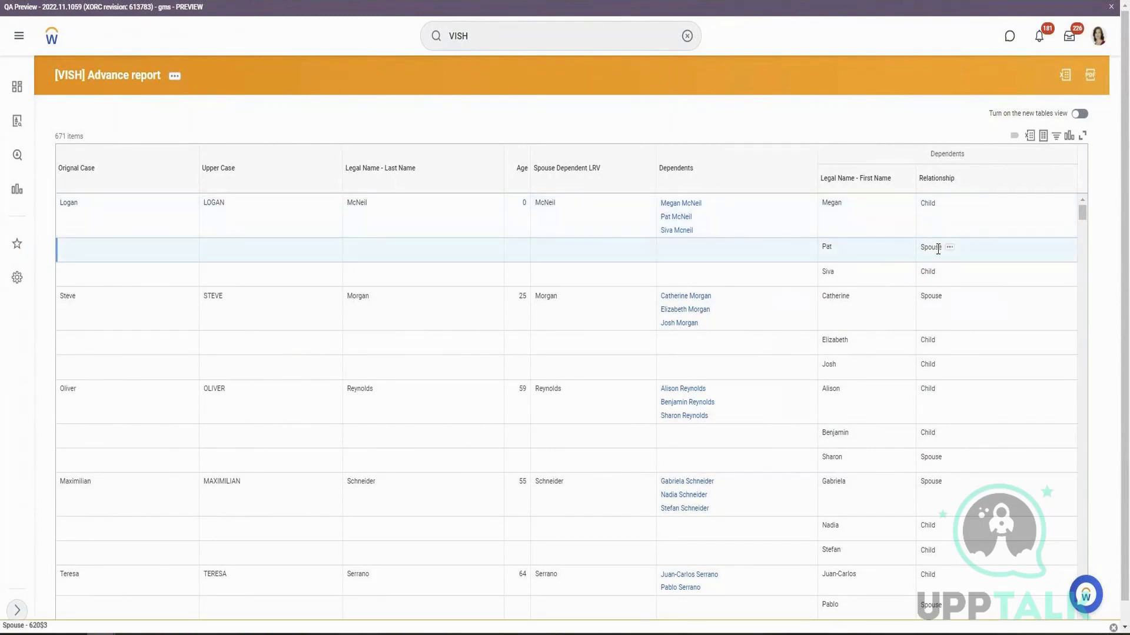
{"action": "double_click", "coordinate": [938, 249]}
{"action": "double_click", "coordinate": [544, 204]}
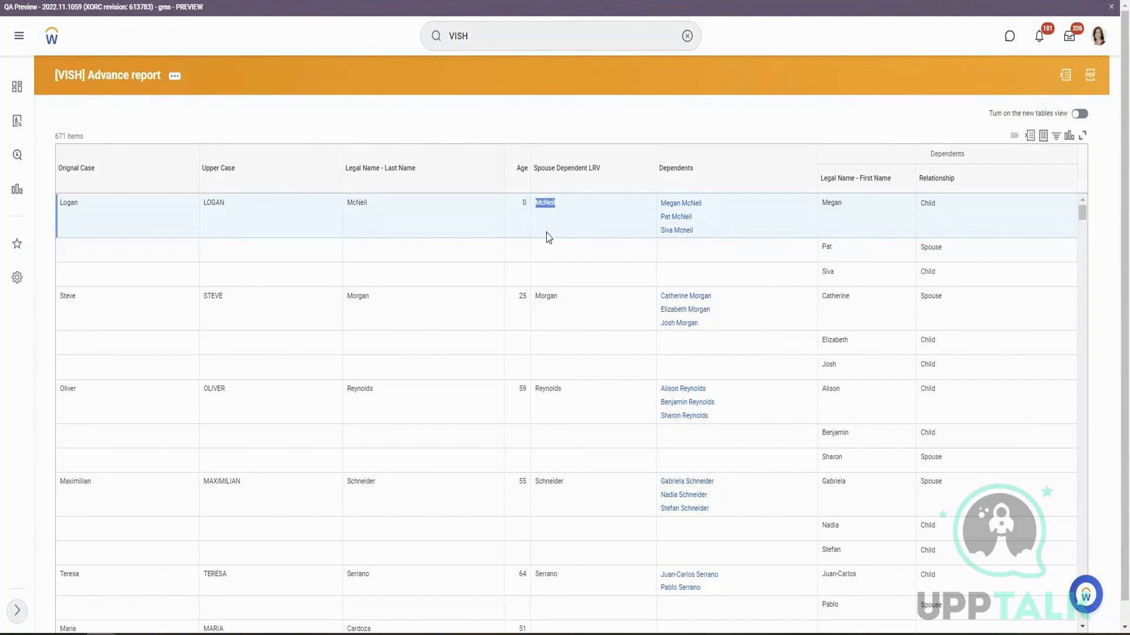
Step: Duplicate the report's browser tab and open the [VISH] Advance report definition for editing in the copy
{"action": "right_click", "coordinate": [105, 1]}
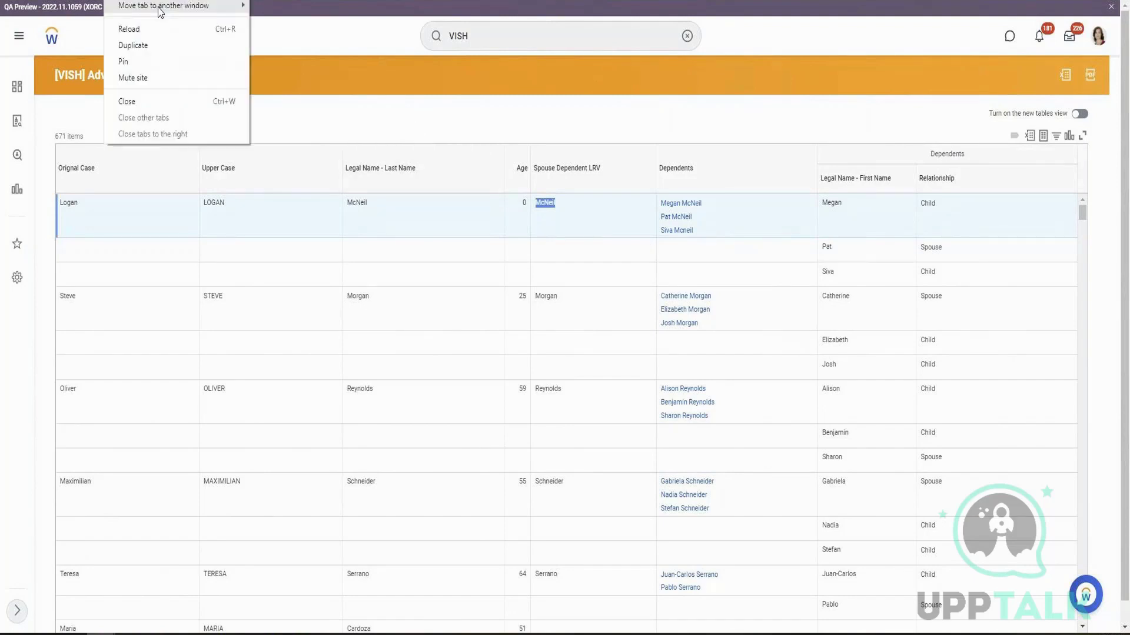
{"action": "left_click", "coordinate": [154, 43]}
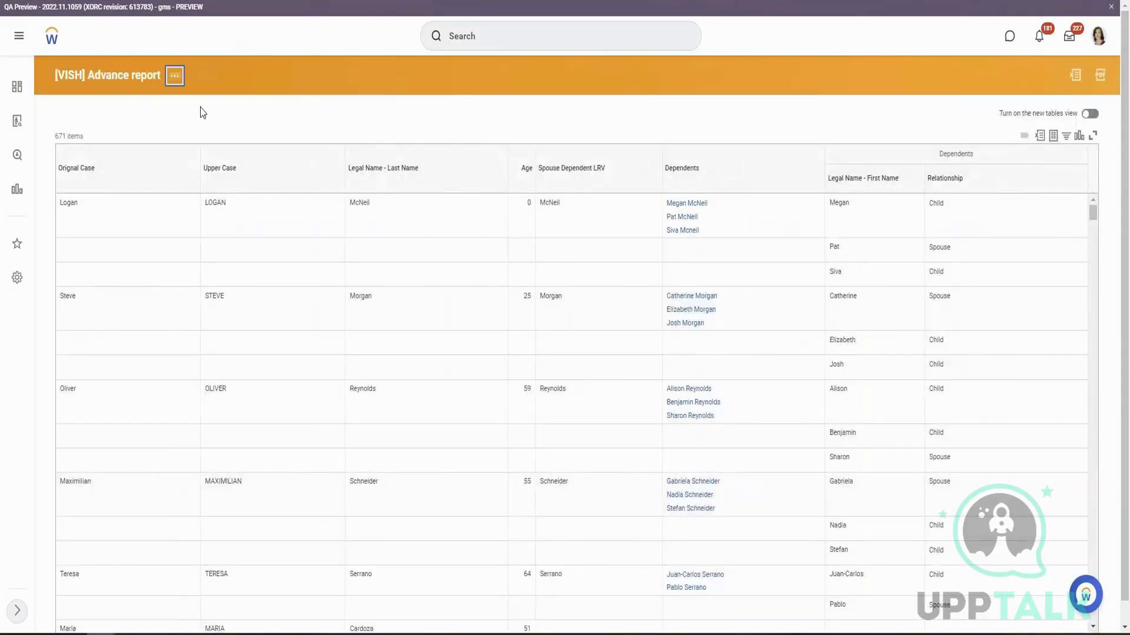
{"action": "left_click", "coordinate": [302, 124]}
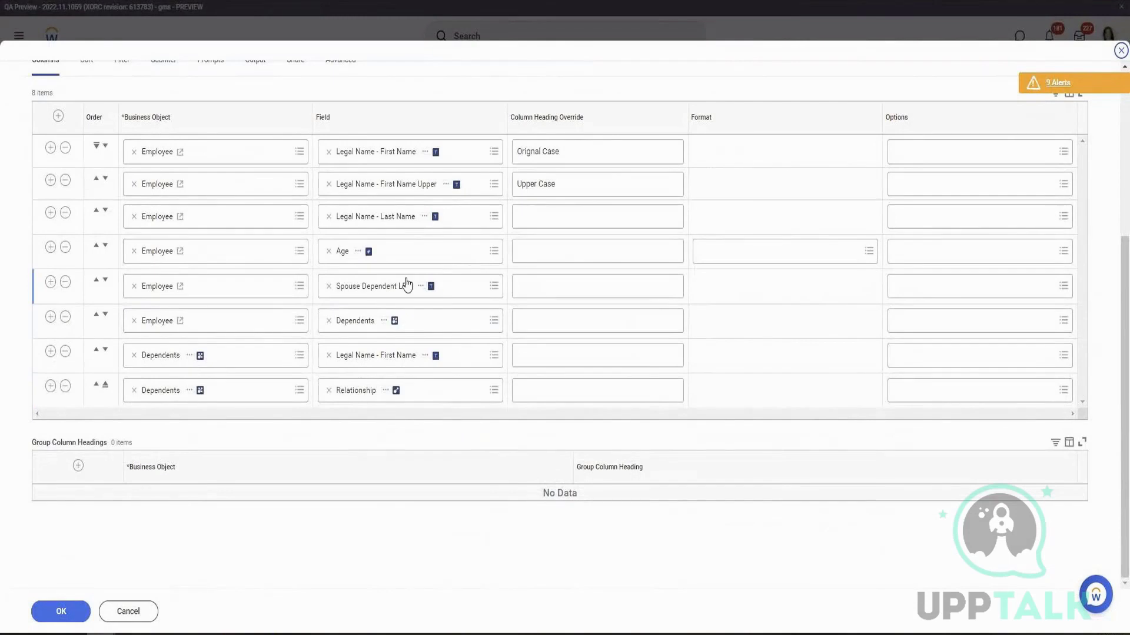
Step: View the Spouse Dependent LRV calculated field and open the definition of its lookup field, Dependents ESI
{"action": "left_click", "coordinate": [385, 321]}
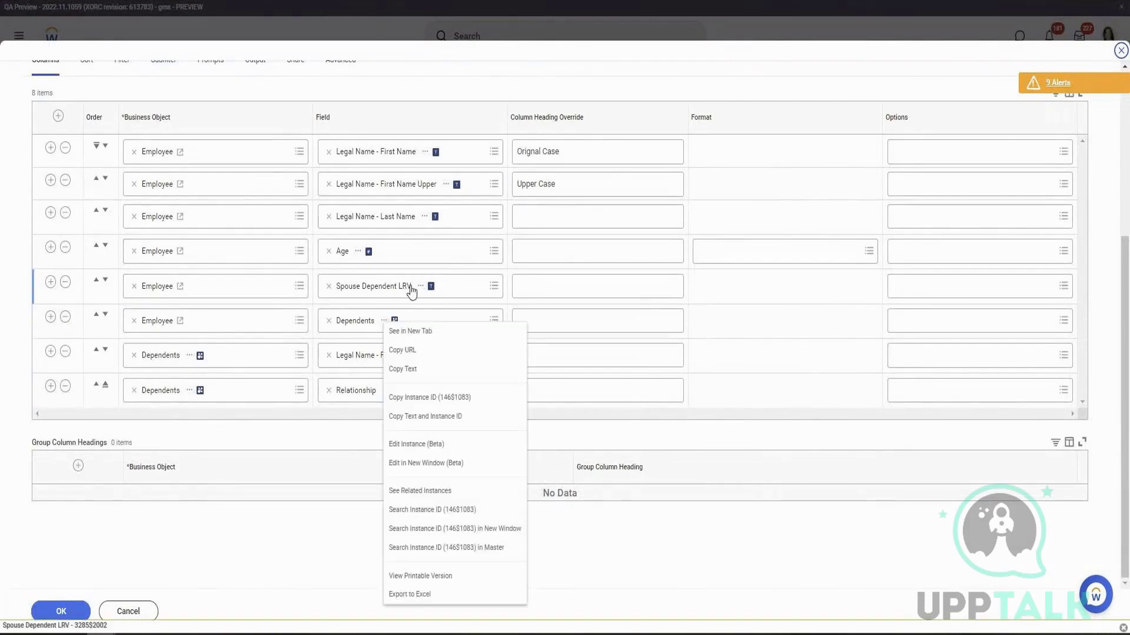
{"action": "left_click", "coordinate": [419, 286]}
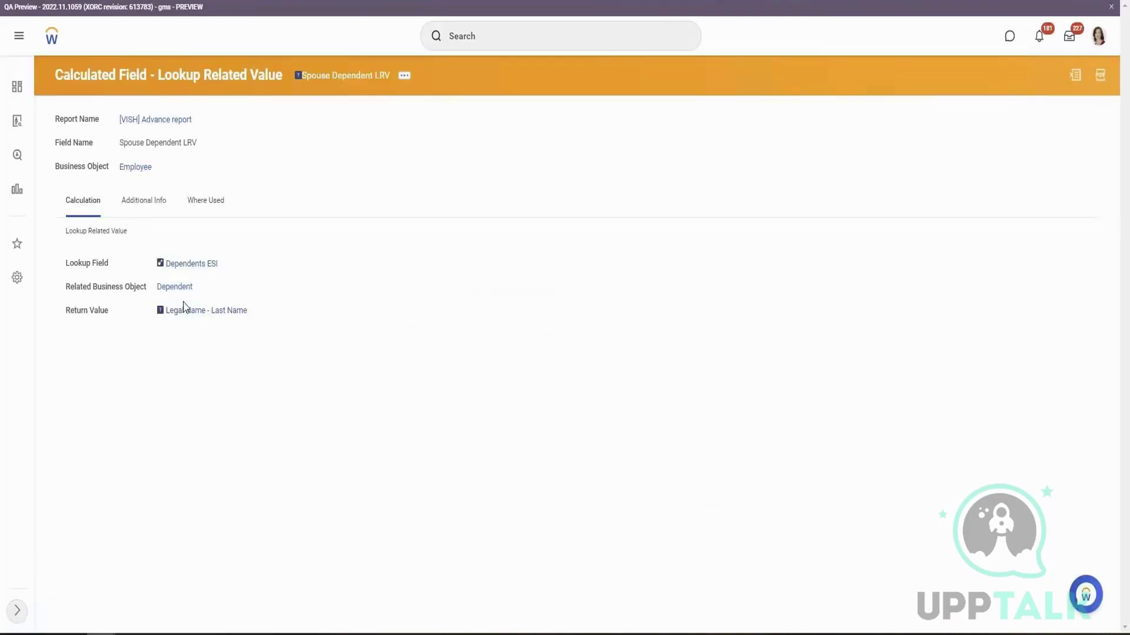
{"action": "left_click", "coordinate": [225, 263]}
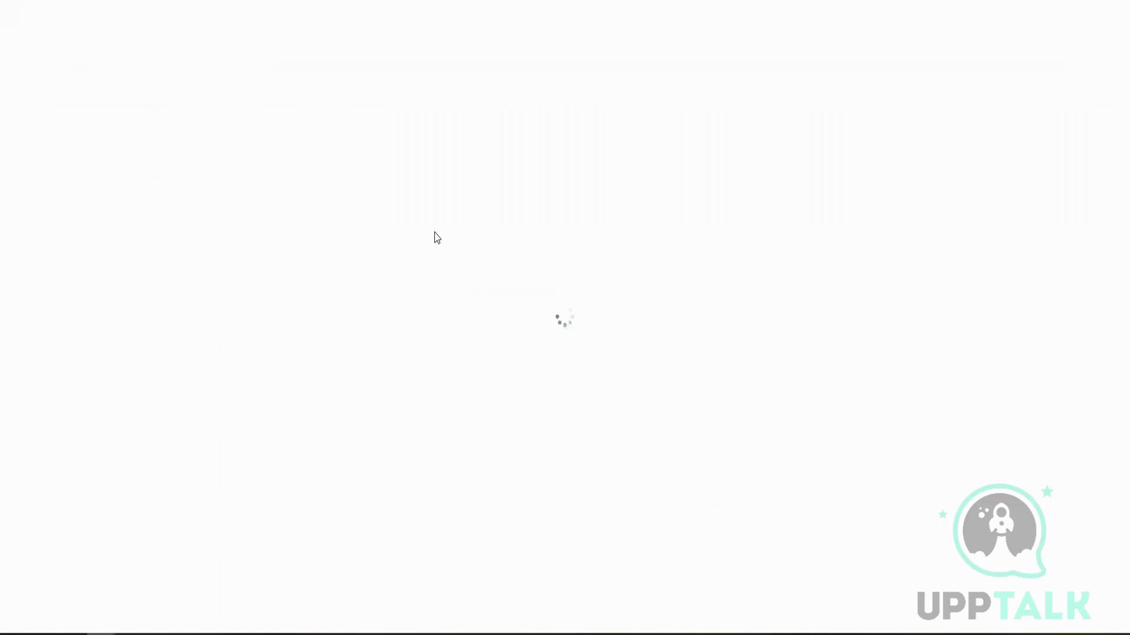
Step: Examine the condition of Dependents ESI by viewing the Dependent Is Spouce definition, and return to Dependents ESI
{"action": "right_click", "coordinate": [205, 313]}
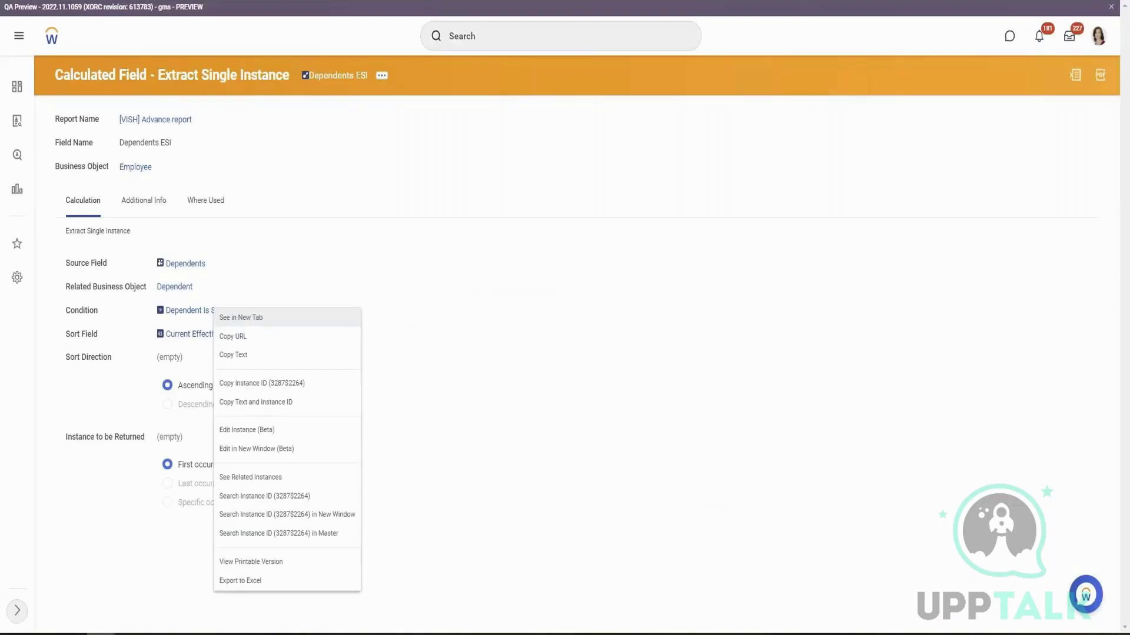
{"action": "left_click", "coordinate": [479, 310]}
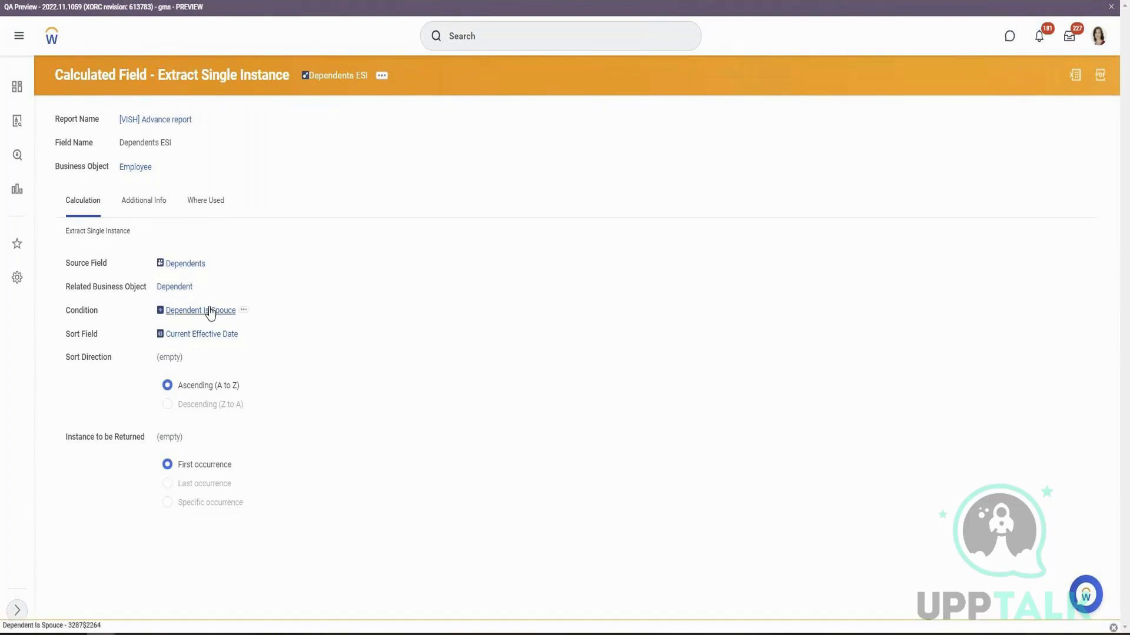
{"action": "double_click", "coordinate": [80, 312]}
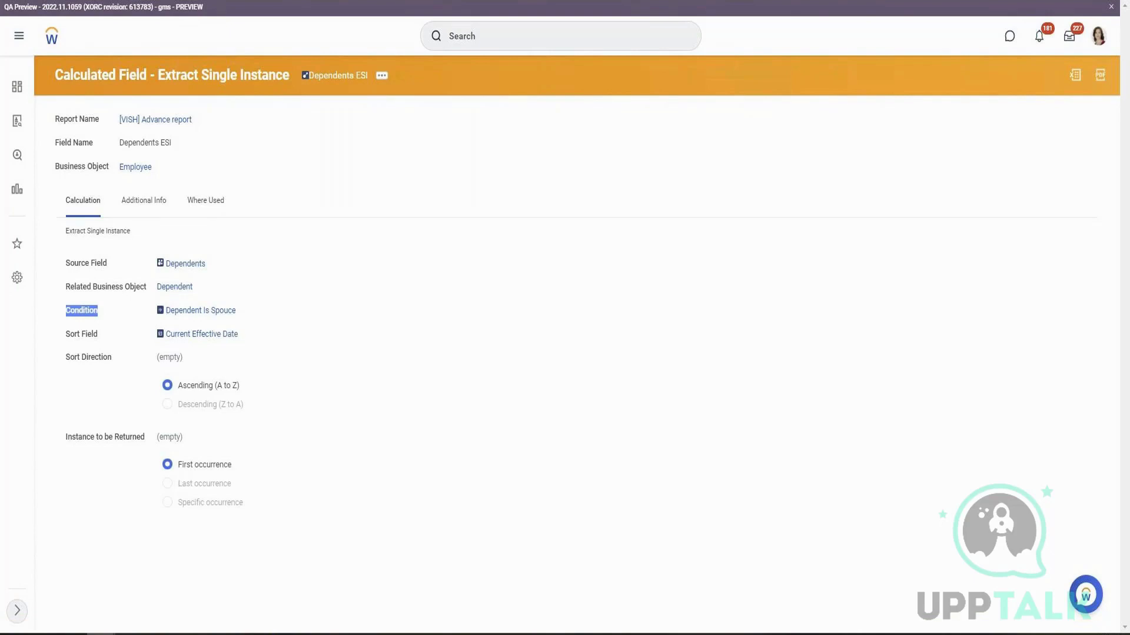
{"action": "left_click", "coordinate": [201, 310]}
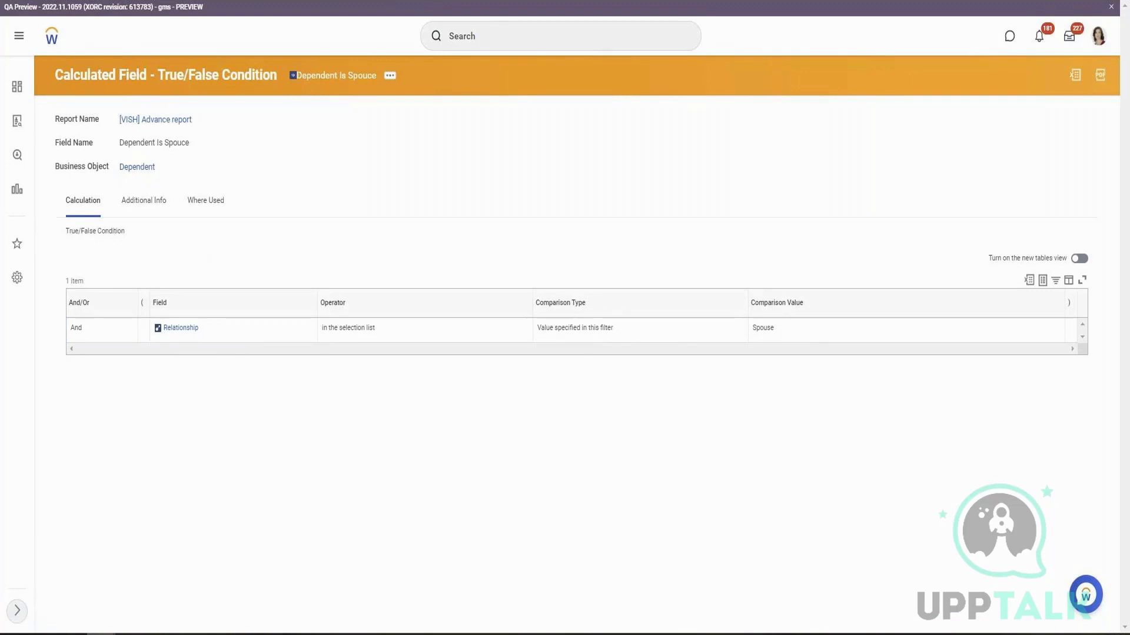
{"action": "key", "text": "alt+Left"}
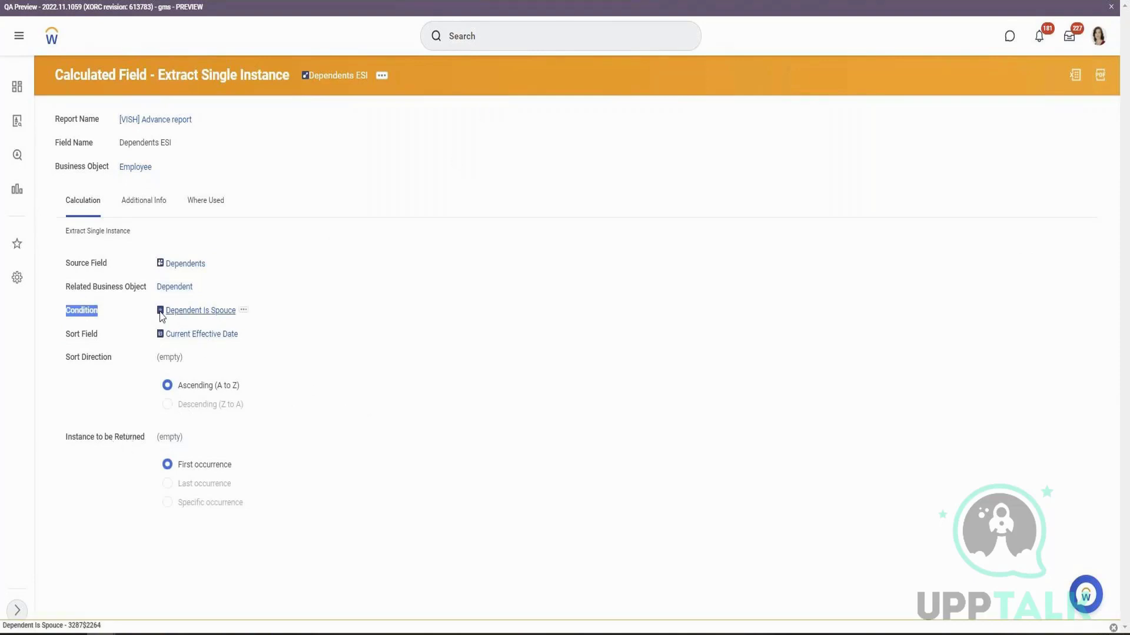
Step: Examine the Instance to be Returned options of Dependents ESI, including Specific occurrence
{"action": "left_click_drag", "start_coordinate": [63, 435], "coordinate": [197, 499]}
{"action": "left_click", "coordinate": [205, 499]}
{"action": "triple_click", "coordinate": [204, 499]}
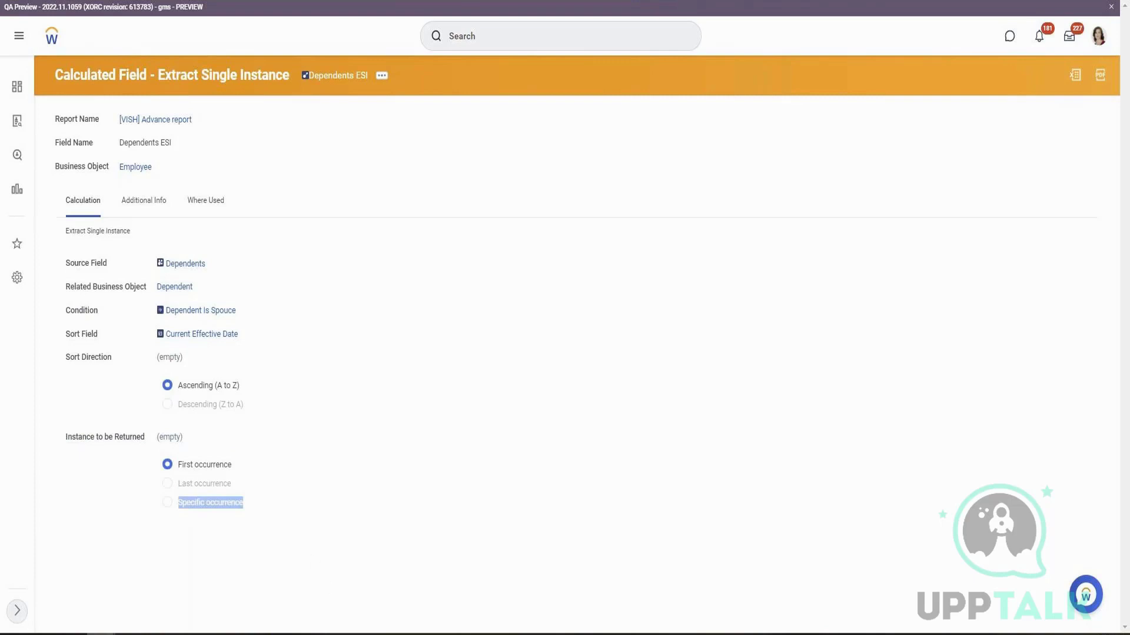
Step: Examine the business object of the Dependent Is Spouce condition and the return value of the Spouse Dependent LRV field
{"action": "key", "text": "alt+Tab"}
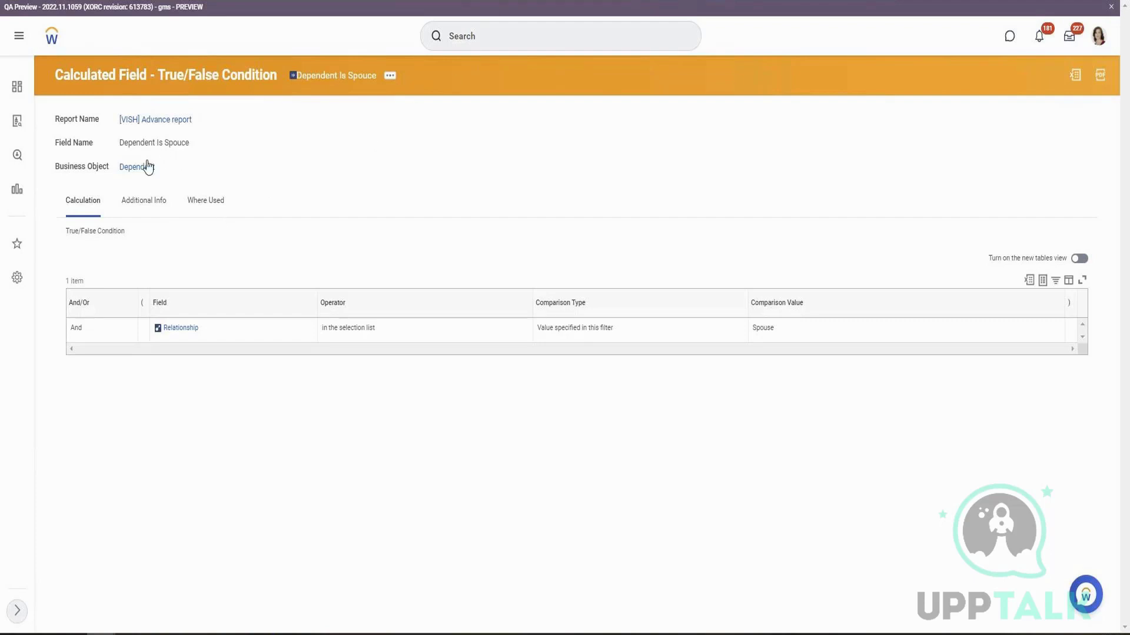
{"action": "triple_click", "coordinate": [80, 167]}
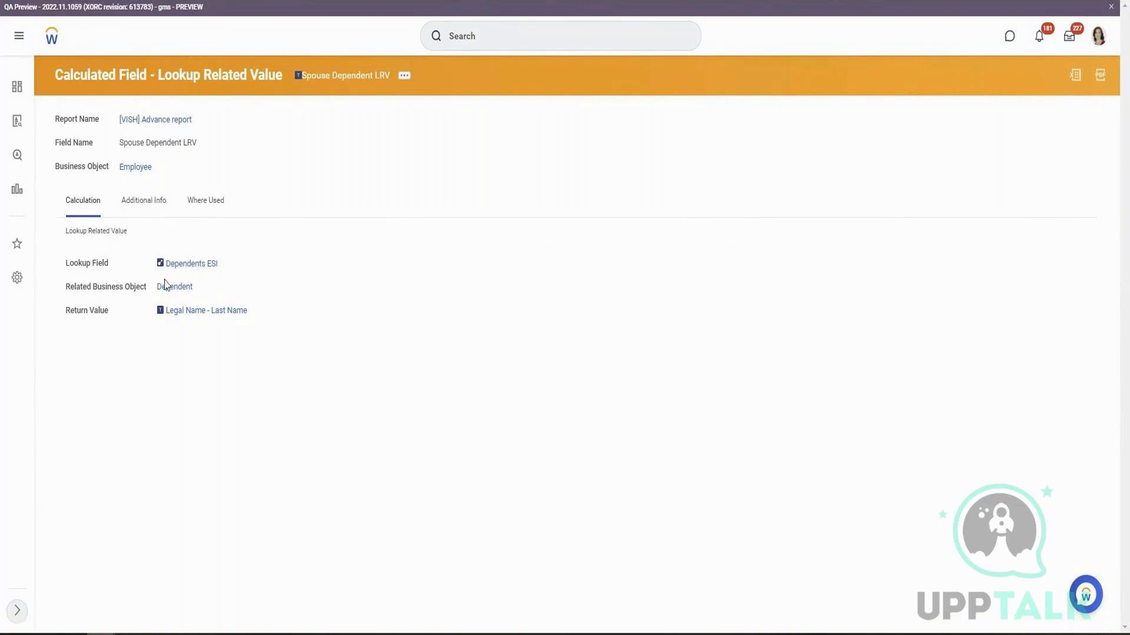
{"action": "triple_click", "coordinate": [81, 313]}
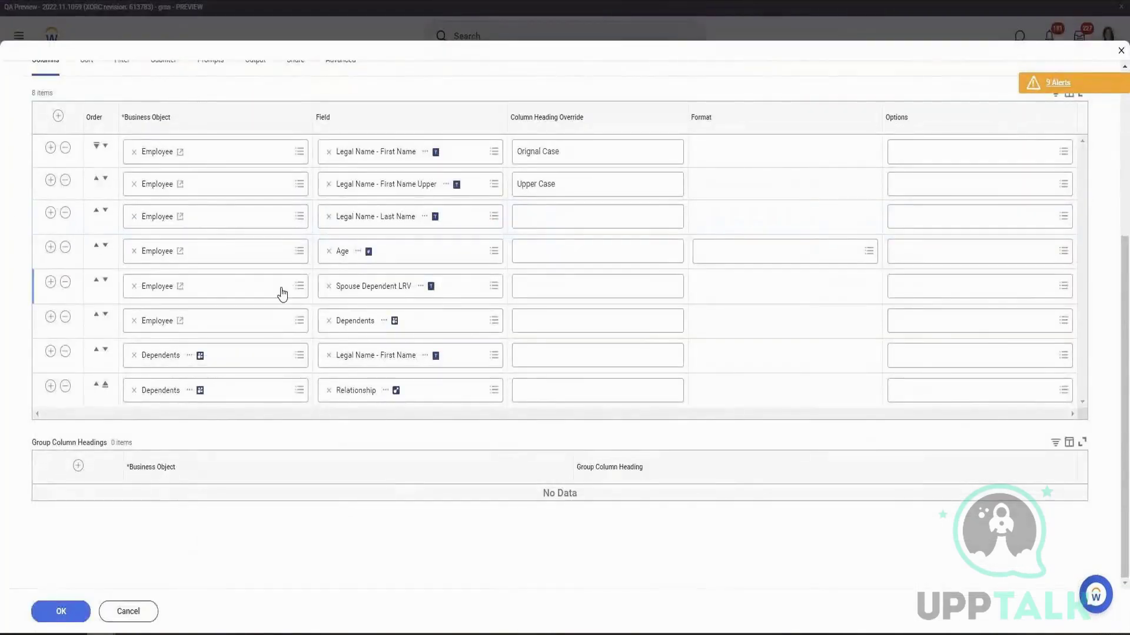
Step: Add an Employee column below Spouse Dependent LRV in the report definition and start creating a calculated field for it
{"action": "left_click", "coordinate": [50, 287]}
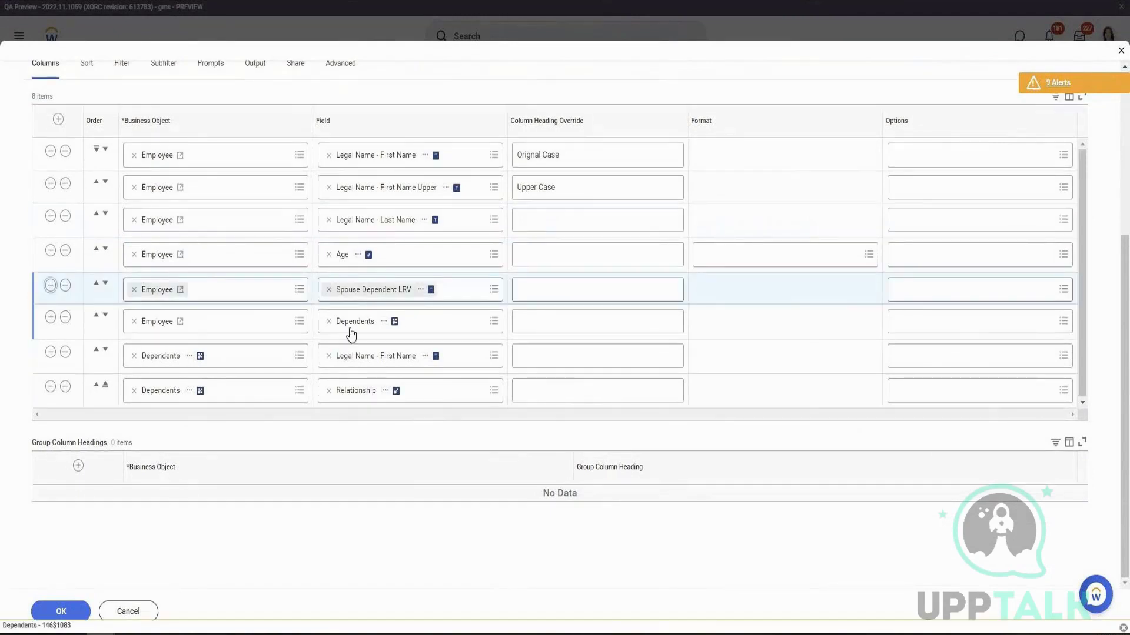
{"action": "left_click", "coordinate": [378, 320]}
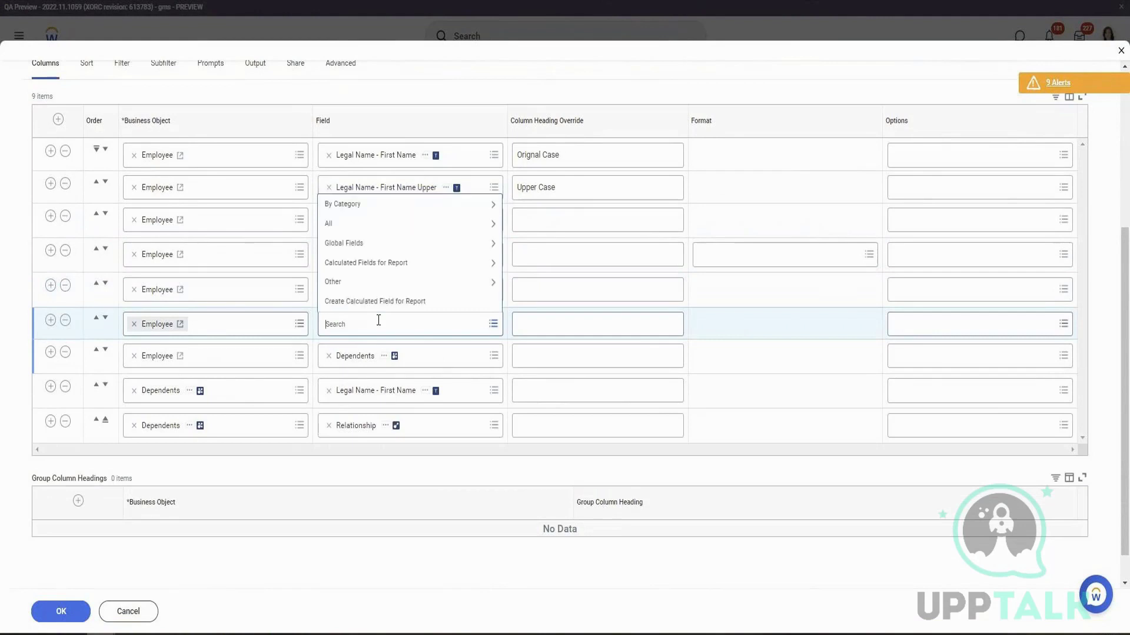
{"action": "left_click", "coordinate": [384, 310]}
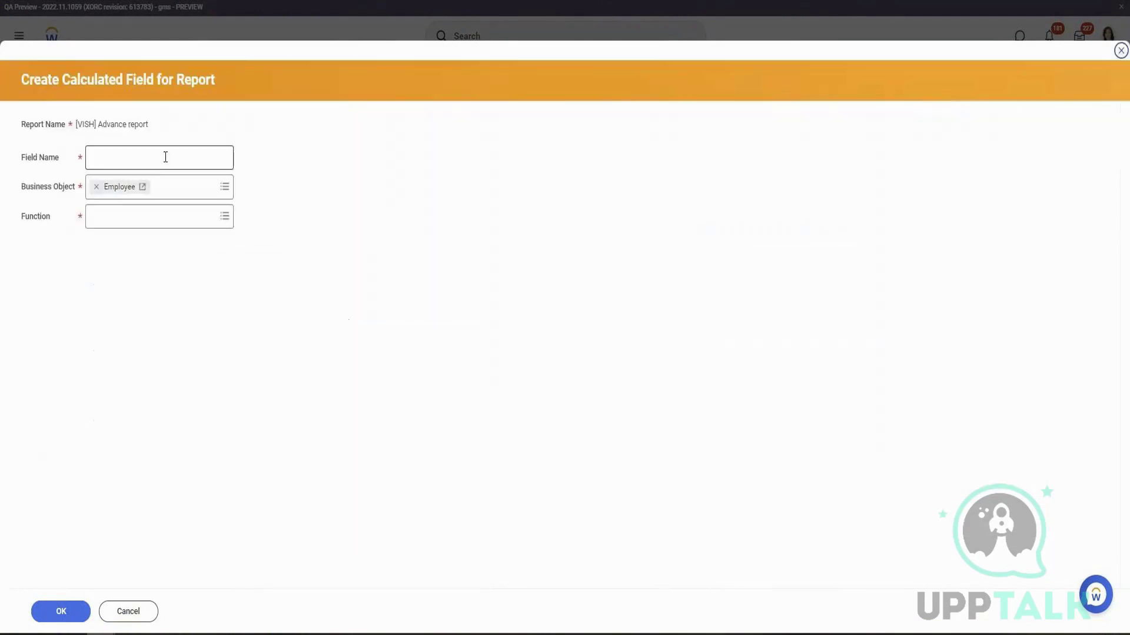
Step: Create the report calculated field CF Spouse Age on the Employee business object with the Lookup Related Value function
{"action": "type", "text": "CF"}
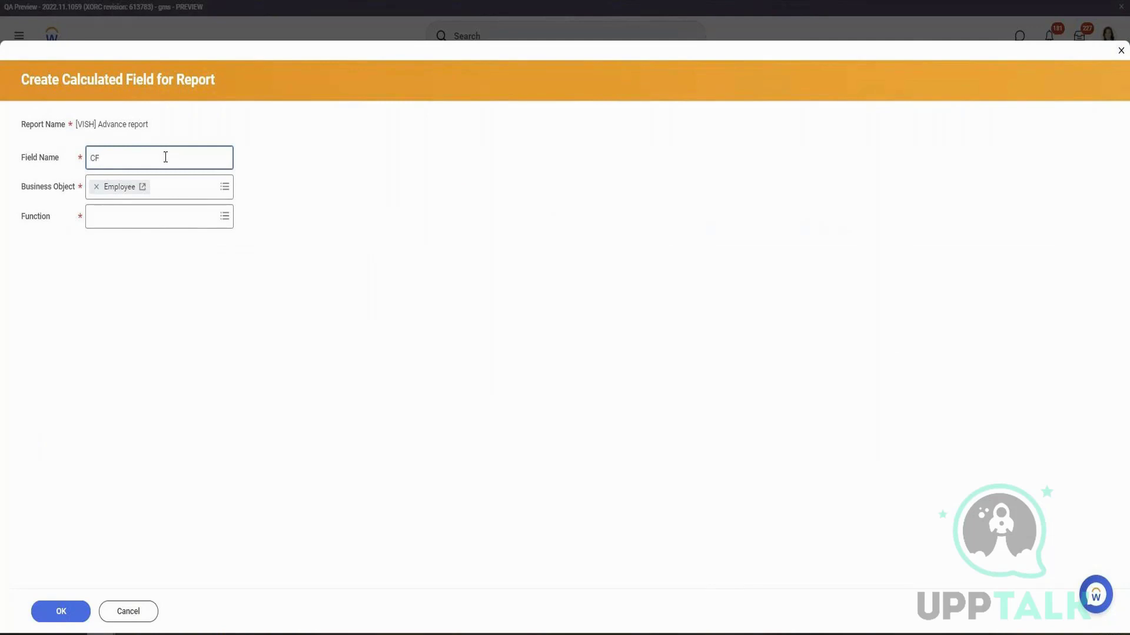
{"action": "type", "text": " Employ"}
{"action": "key", "text": "BackSpace"}
{"action": "key", "text": "BackSpace"}
{"action": "key", "text": "BackSpace"}
{"action": "key", "text": "BackSpace"}
{"action": "key", "text": "BackSpace"}
{"action": "key", "text": "BackSpace"}
{"action": "type", "text": "Spu"}
{"action": "key", "text": "BackSpace"}
{"action": "type", "text": "ouse Age"}
{"action": "key", "text": "Tab"}
{"action": "key", "text": "Tab"}
{"action": "type", "text": "LRV"}
{"action": "key", "text": "Return"}
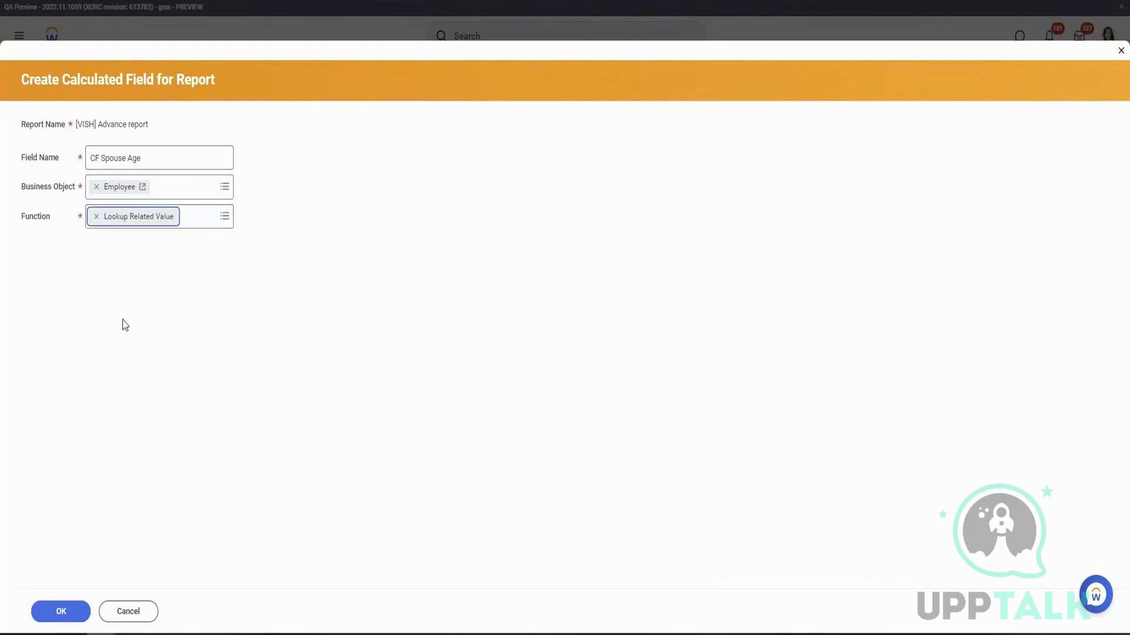
{"action": "left_click", "coordinate": [82, 604]}
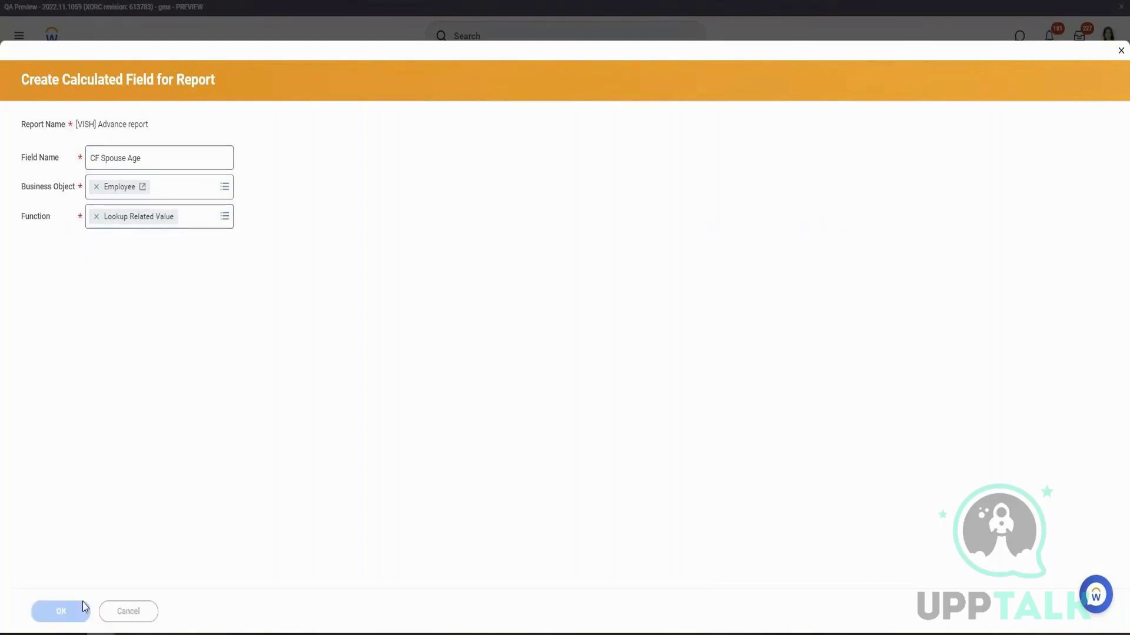
Step: Create a calculated field named CF Spouse Information ESI with the Extract Single Instance function as the lookup field of CF Spouse Age
{"action": "left_click", "coordinate": [201, 272]}
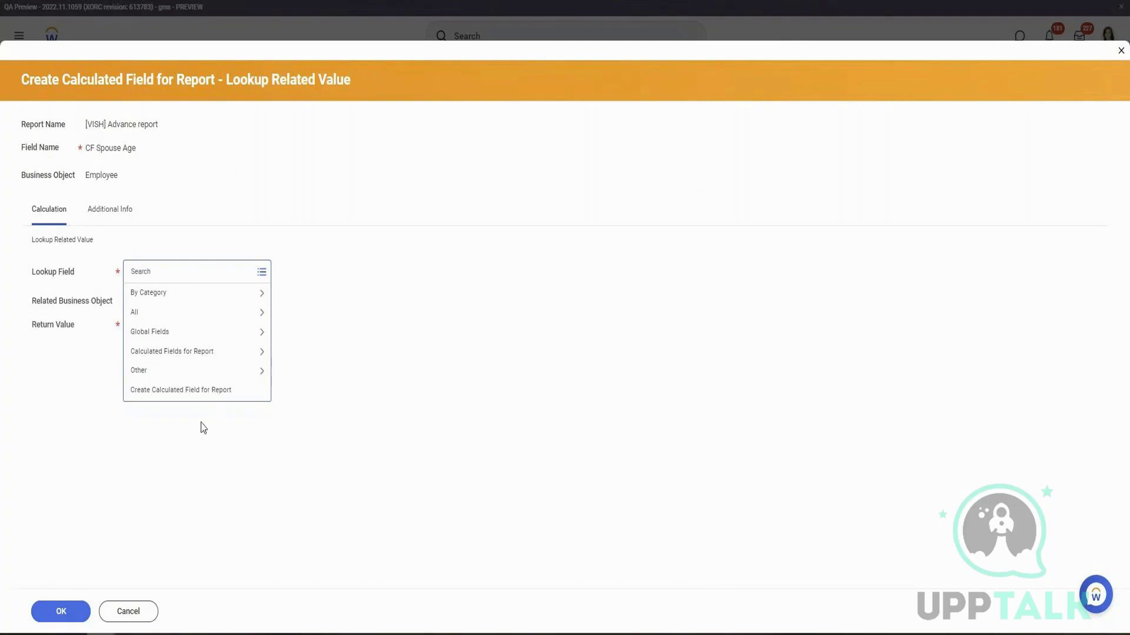
{"action": "left_click", "coordinate": [199, 392]}
{"action": "left_click", "coordinate": [132, 163]}
{"action": "type", "text": "CF"}
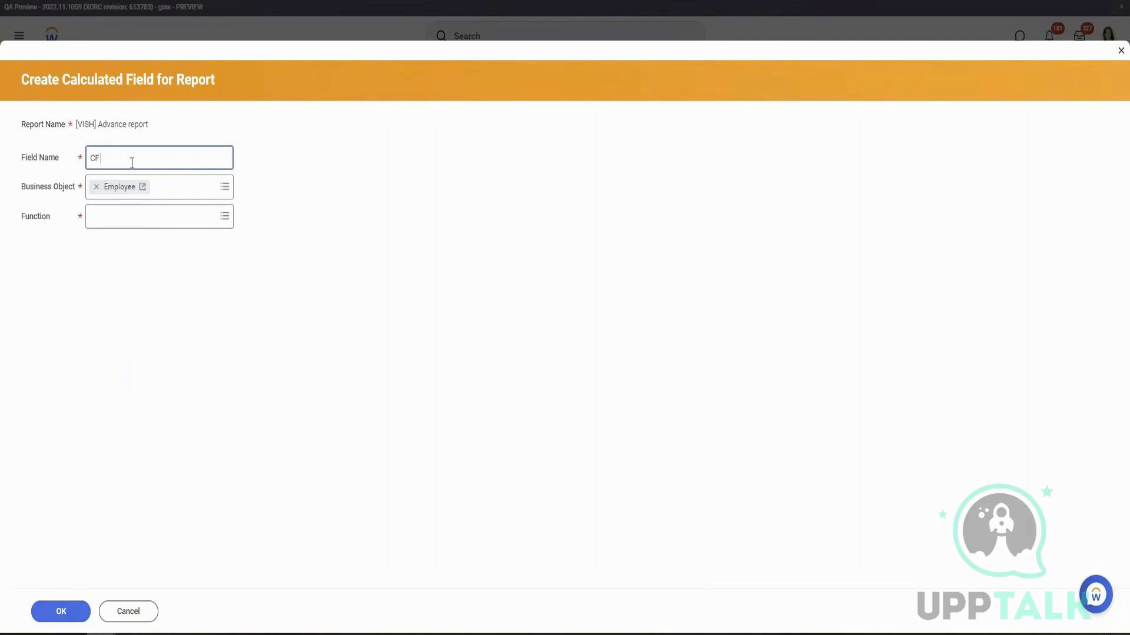
{"action": "type", "text": " ESI"}
{"action": "type", "text": "Spouse "}
{"action": "type", "text": "Informa"}
{"action": "type", "text": "tio"}
{"action": "type", "text": "n"}
{"action": "left_click", "coordinate": [153, 215]}
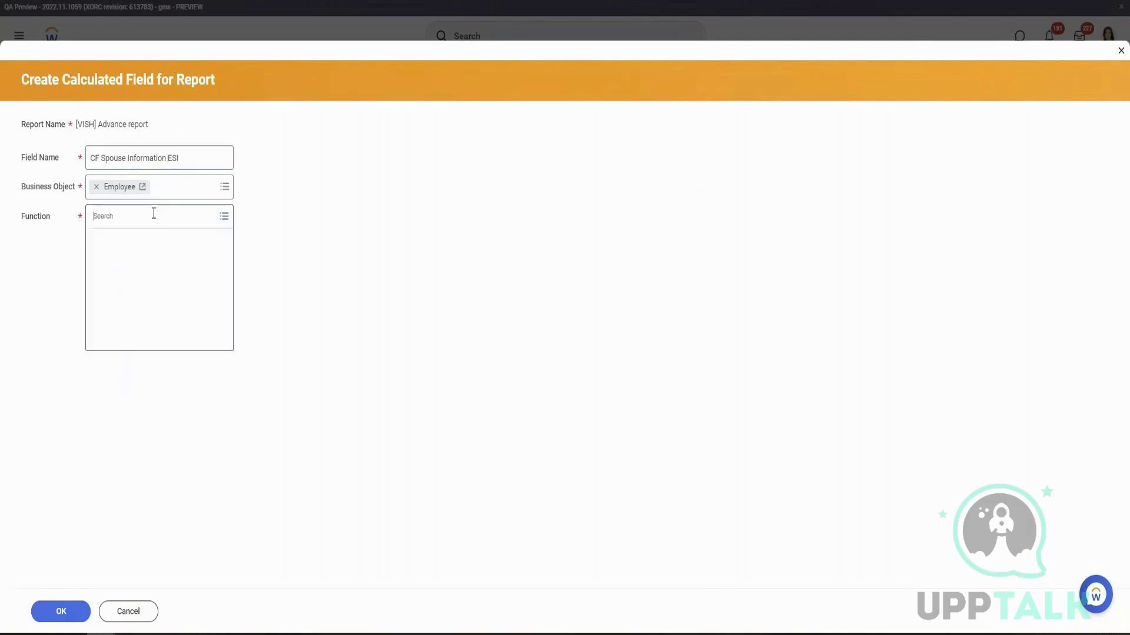
{"action": "type", "text": "ESI"}
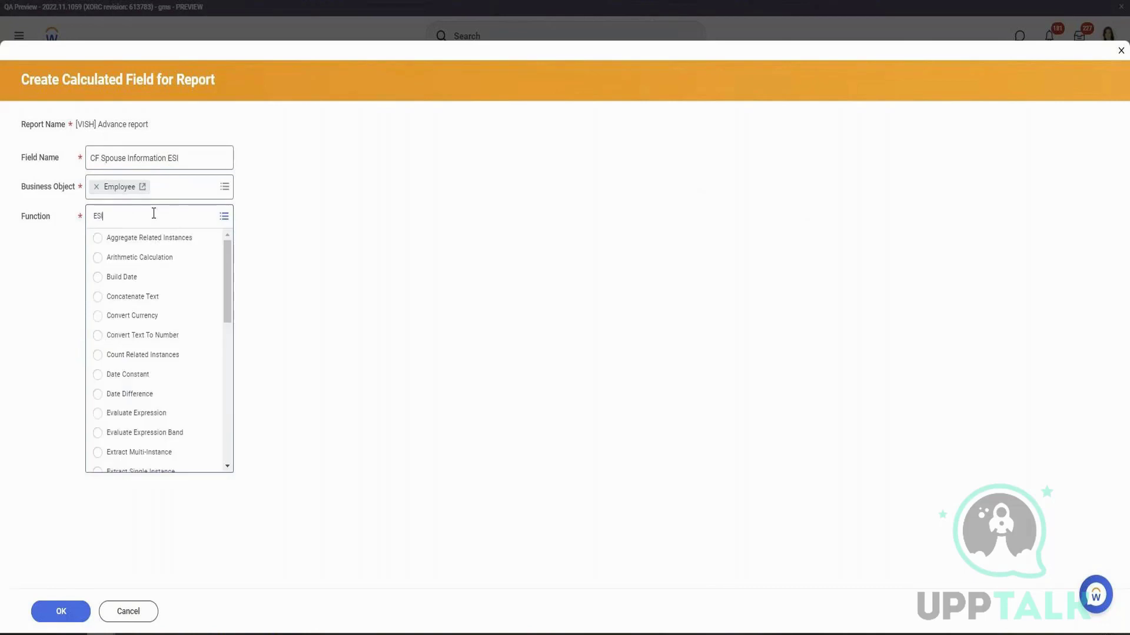
{"action": "key", "text": "Return"}
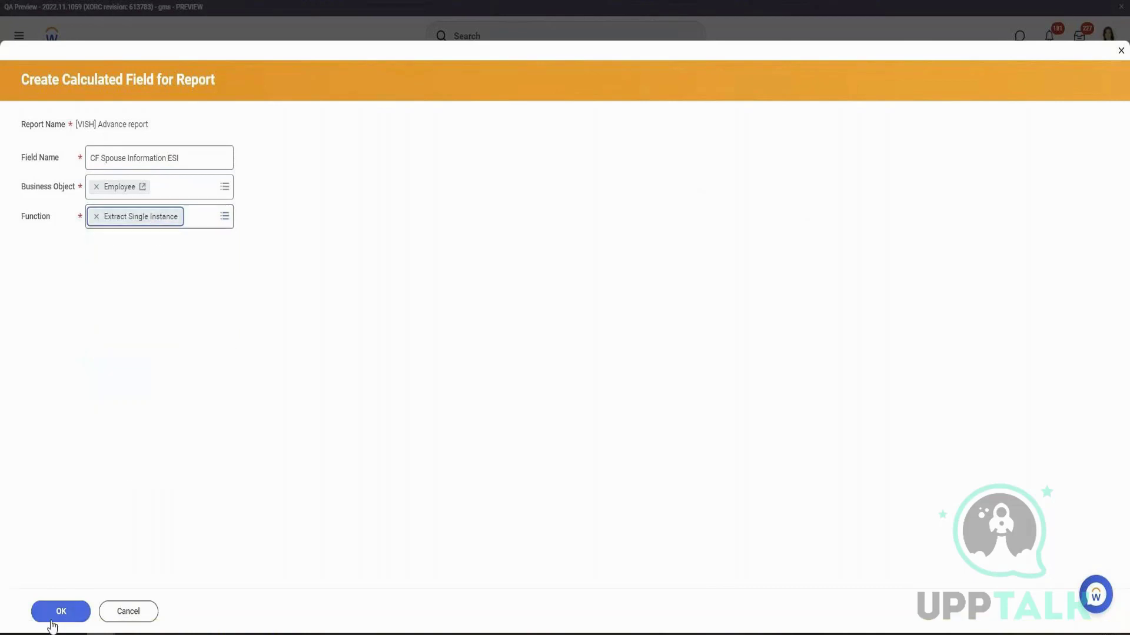
{"action": "left_click", "coordinate": [61, 611]}
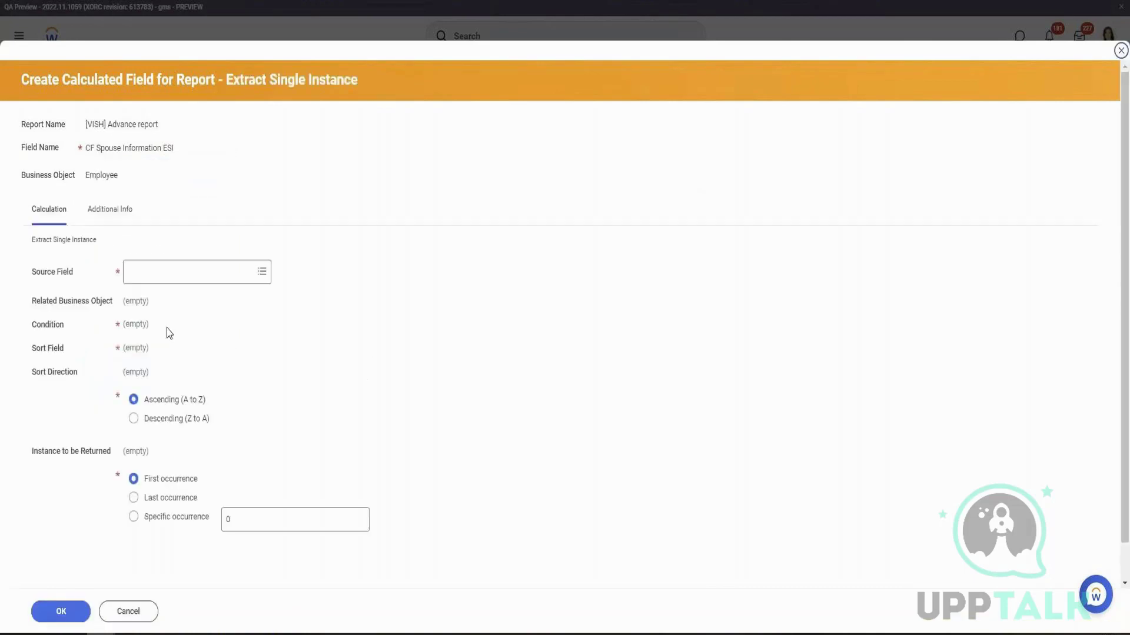
Step: Set the source field of CF Spouse Information ESI to Dependents
{"action": "left_click", "coordinate": [160, 276]}
{"action": "type", "text": "Depen"}
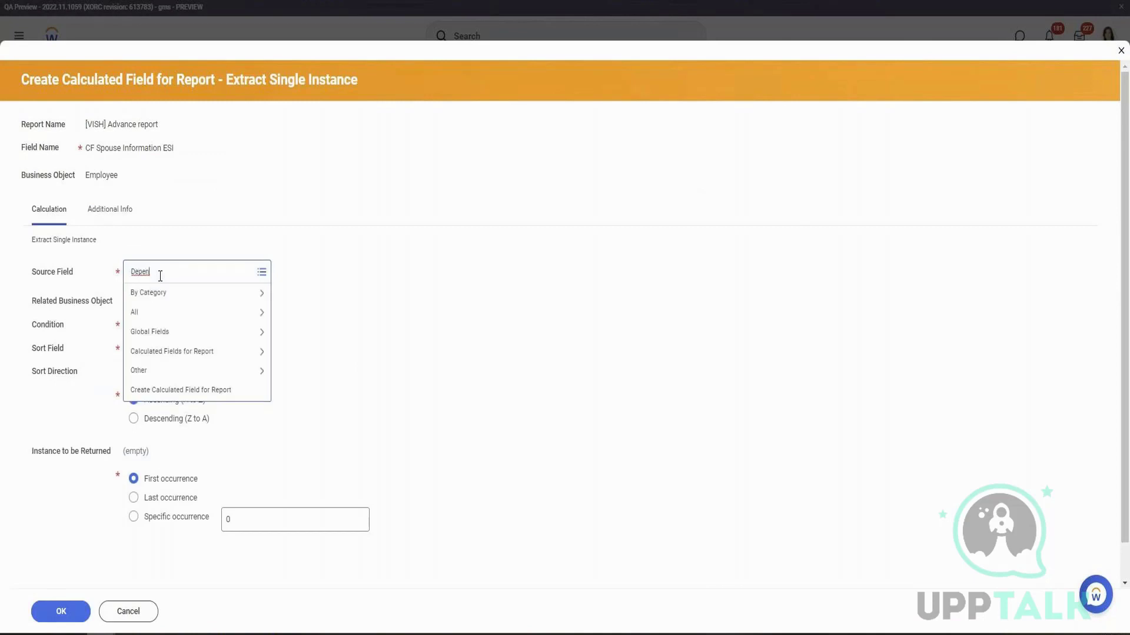
{"action": "key", "text": "Return"}
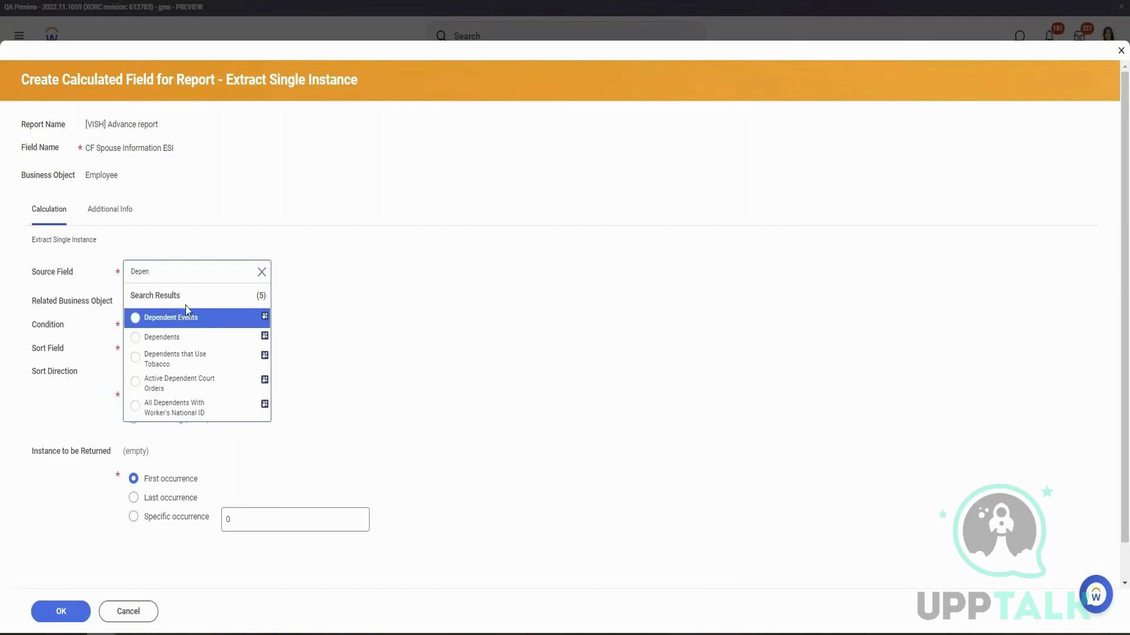
{"action": "left_click", "coordinate": [184, 346]}
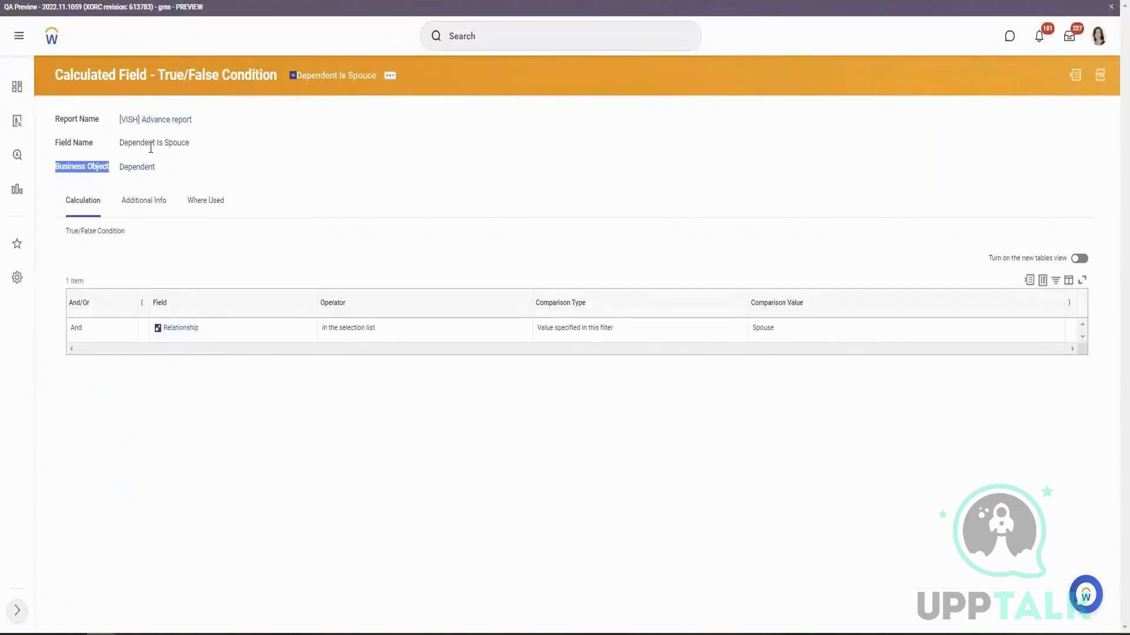
Step: Set the condition of CF Spouse Information ESI to Dependent Is Spouce and its sort field to Current Effective Date
{"action": "triple_click", "coordinate": [155, 144]}
{"action": "key", "text": "ctrl+c"}
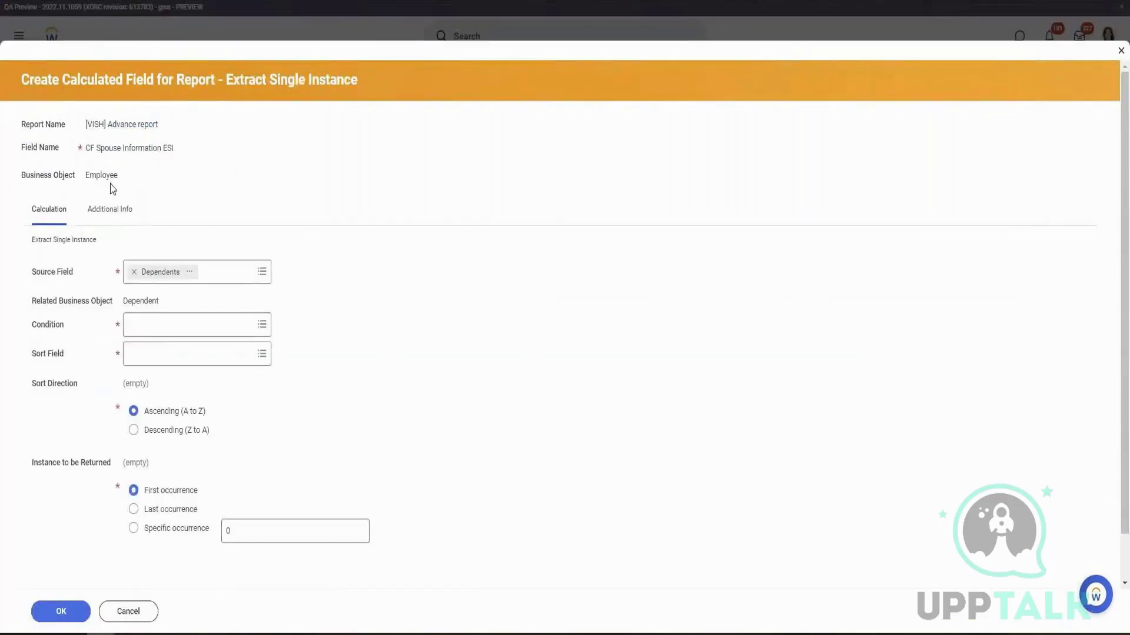
{"action": "left_click", "coordinate": [164, 324]}
{"action": "key", "text": "ctrl+v"}
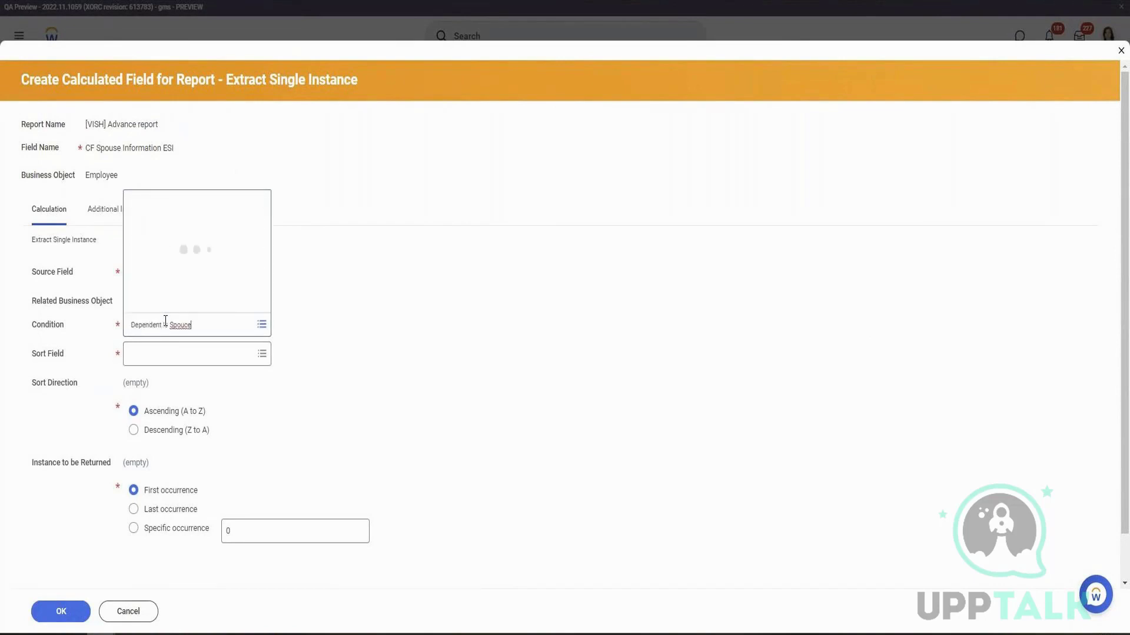
{"action": "left_click", "coordinate": [197, 353]}
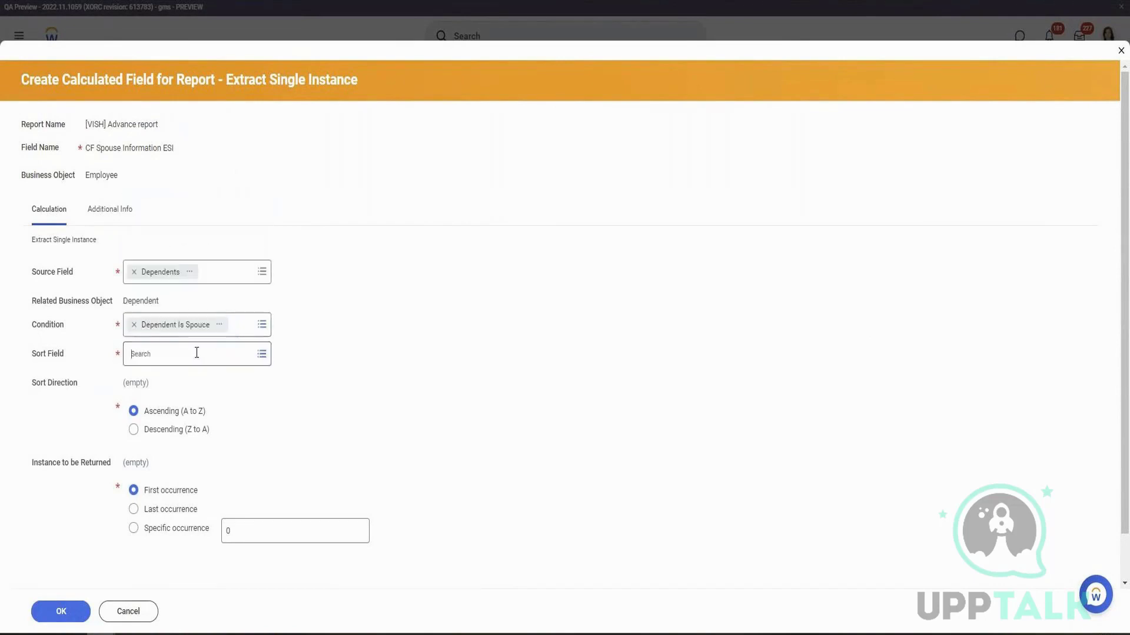
{"action": "type", "text": "effect"}
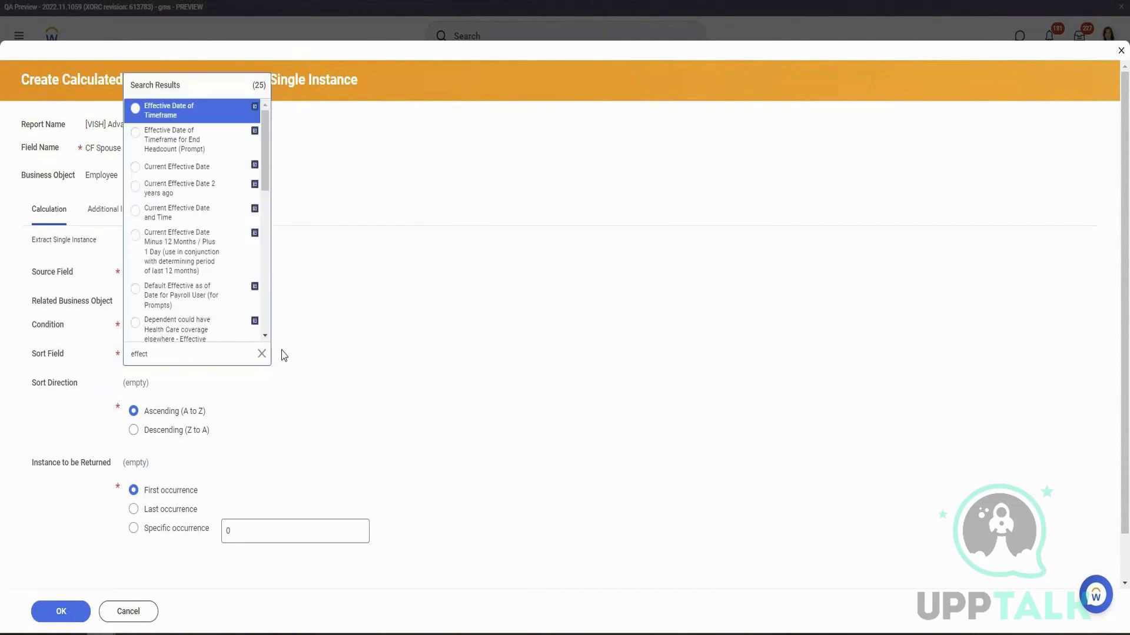
{"action": "left_click", "coordinate": [173, 169]}
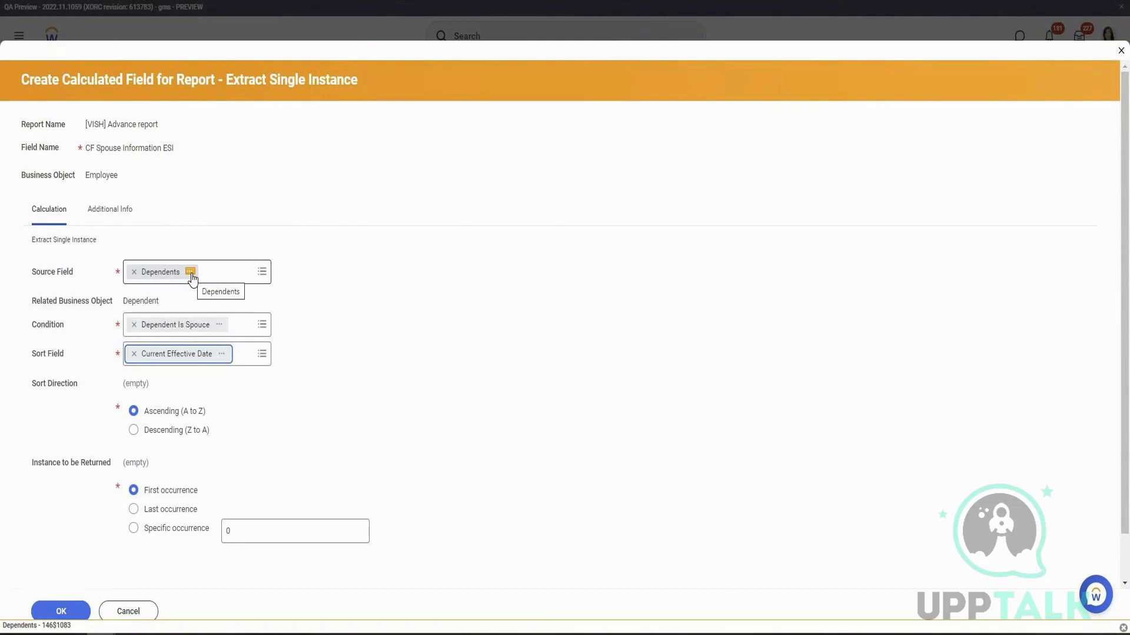
Step: Copy the field name CF Spouse Information ESI and save the Extract Single Instance field
{"action": "double_click", "coordinate": [140, 302]}
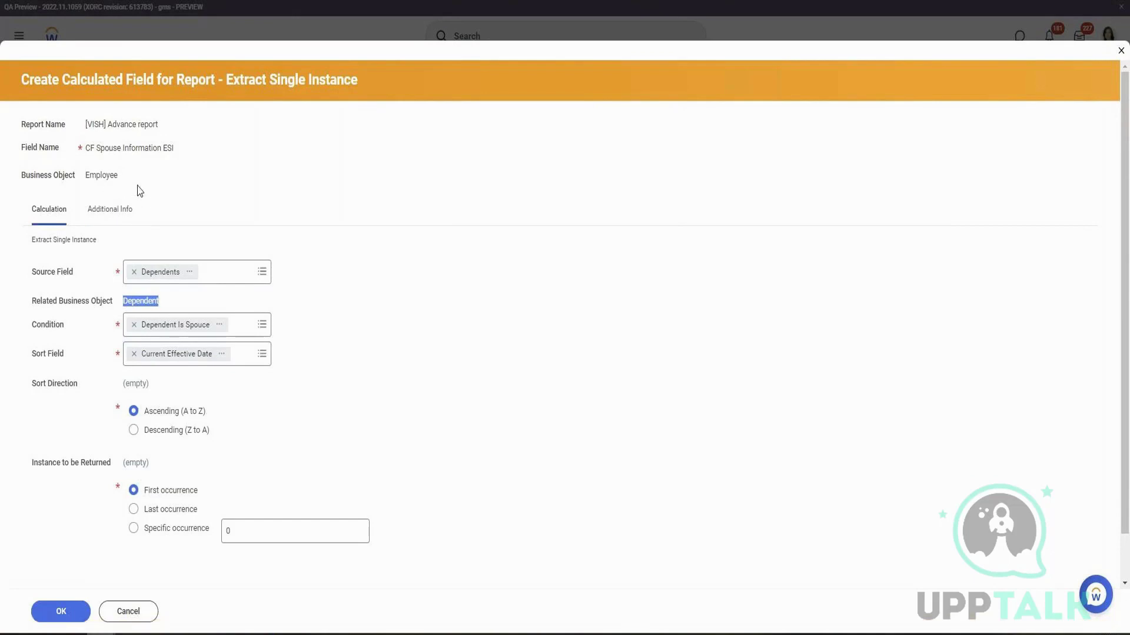
{"action": "triple_click", "coordinate": [143, 147]}
{"action": "right_click", "coordinate": [144, 151]}
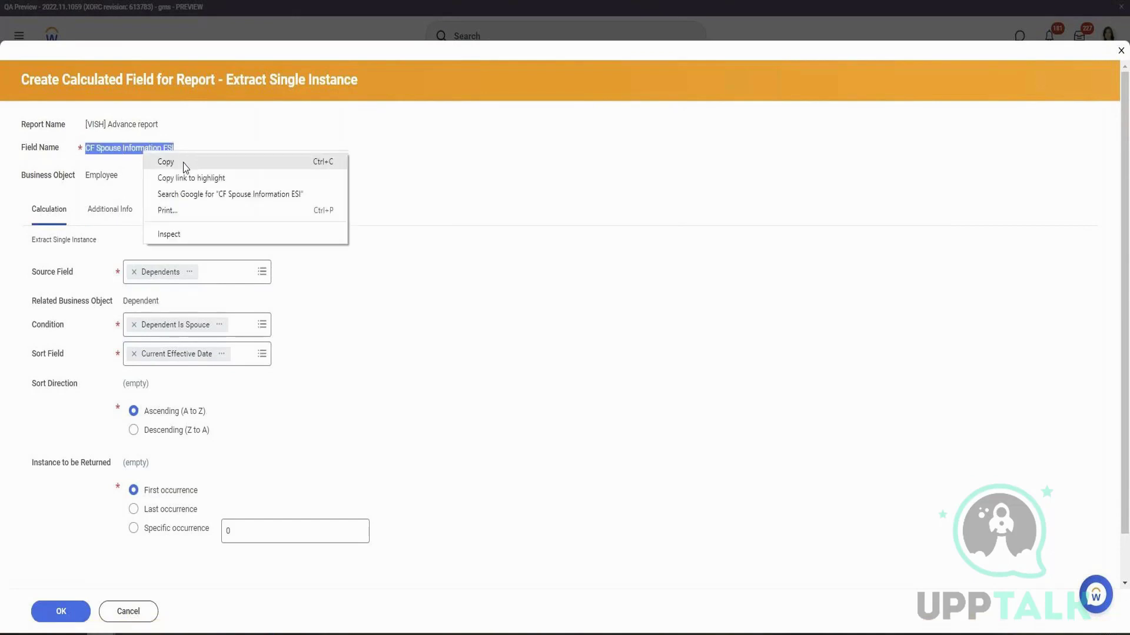
{"action": "left_click", "coordinate": [185, 167]}
{"action": "left_click", "coordinate": [52, 612]}
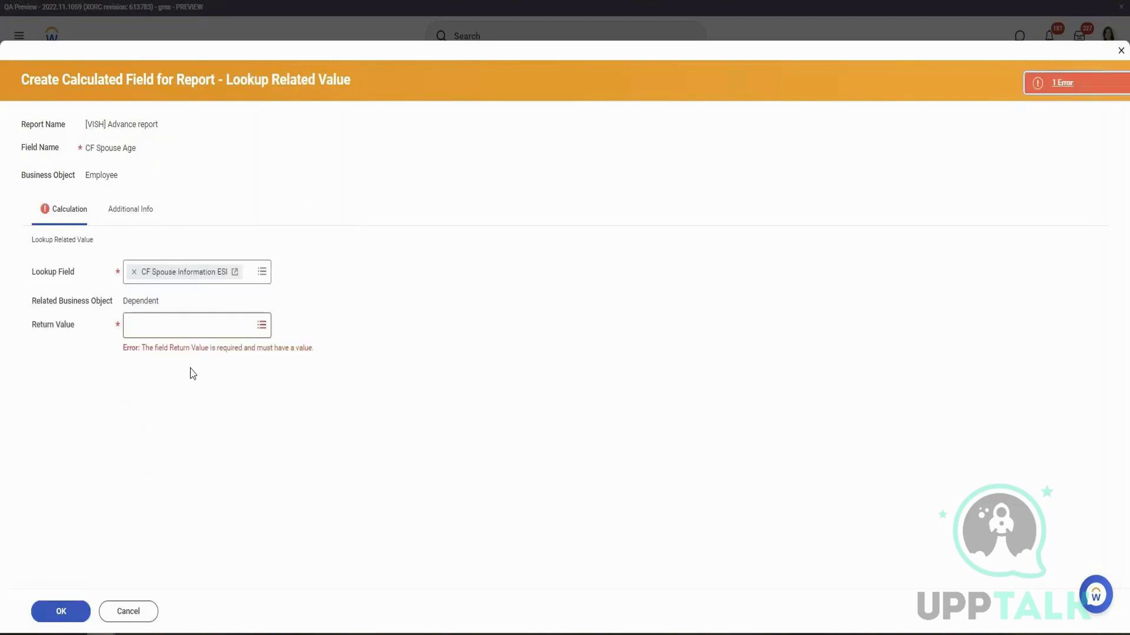
Step: Set the return value of CF Spouse Age to Age and save the calculated field
{"action": "left_click", "coordinate": [195, 321]}
{"action": "type", "text": "Age"}
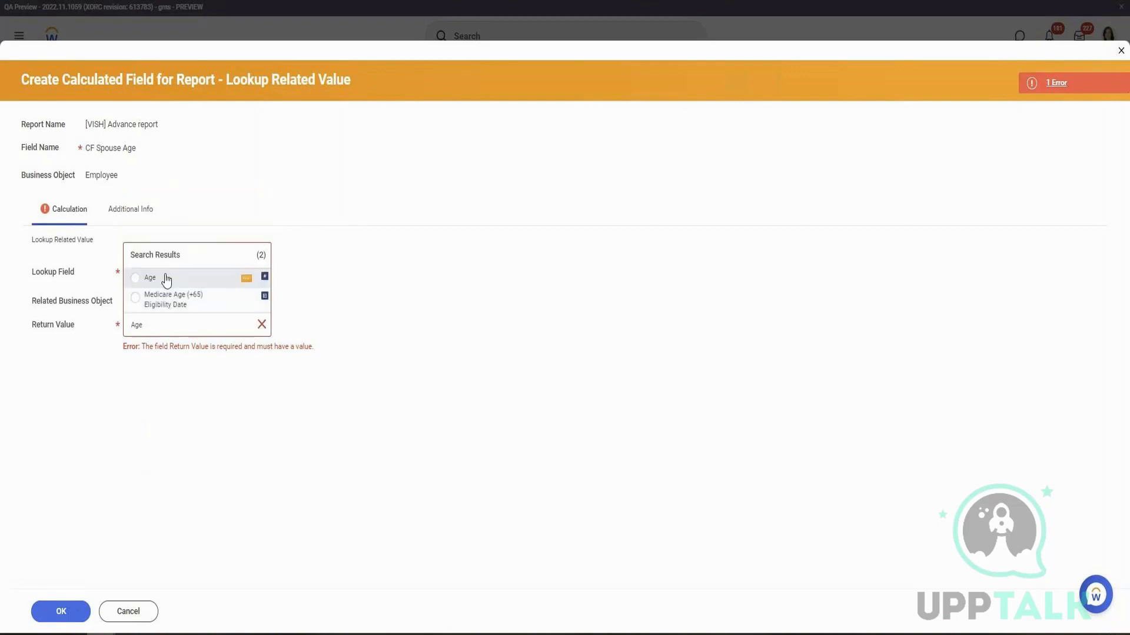
{"action": "left_click", "coordinate": [167, 279]}
{"action": "left_click", "coordinate": [64, 612]}
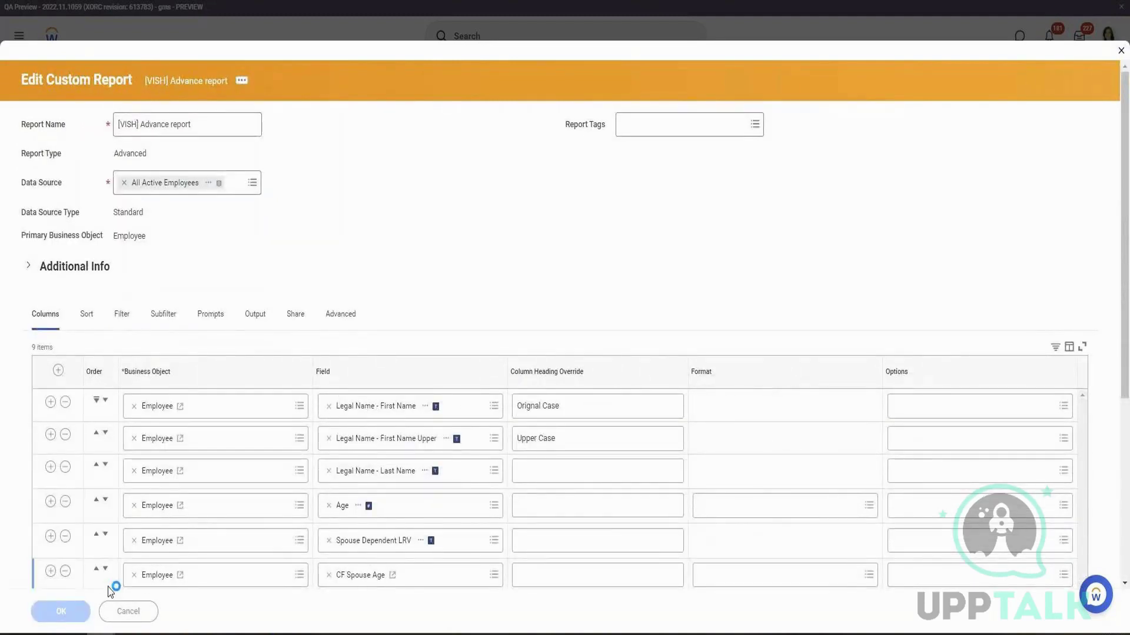
Step: Save and run the updated report, and check the CF Spouse Age value of the first employee
{"action": "left_click", "coordinate": [83, 610]}
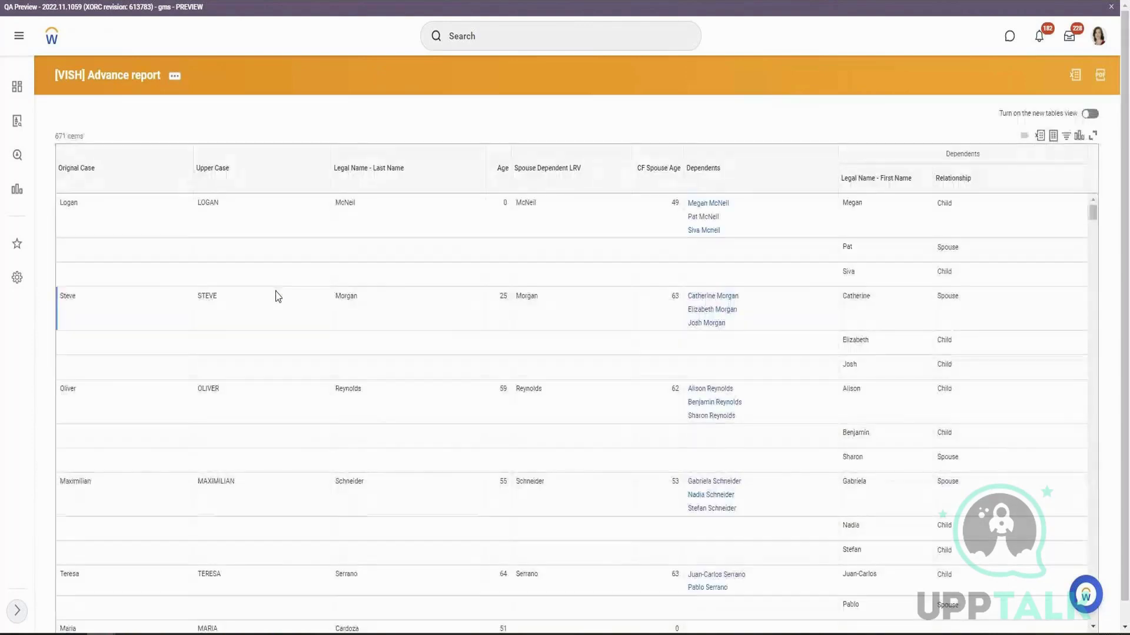
{"action": "double_click", "coordinate": [675, 203]}
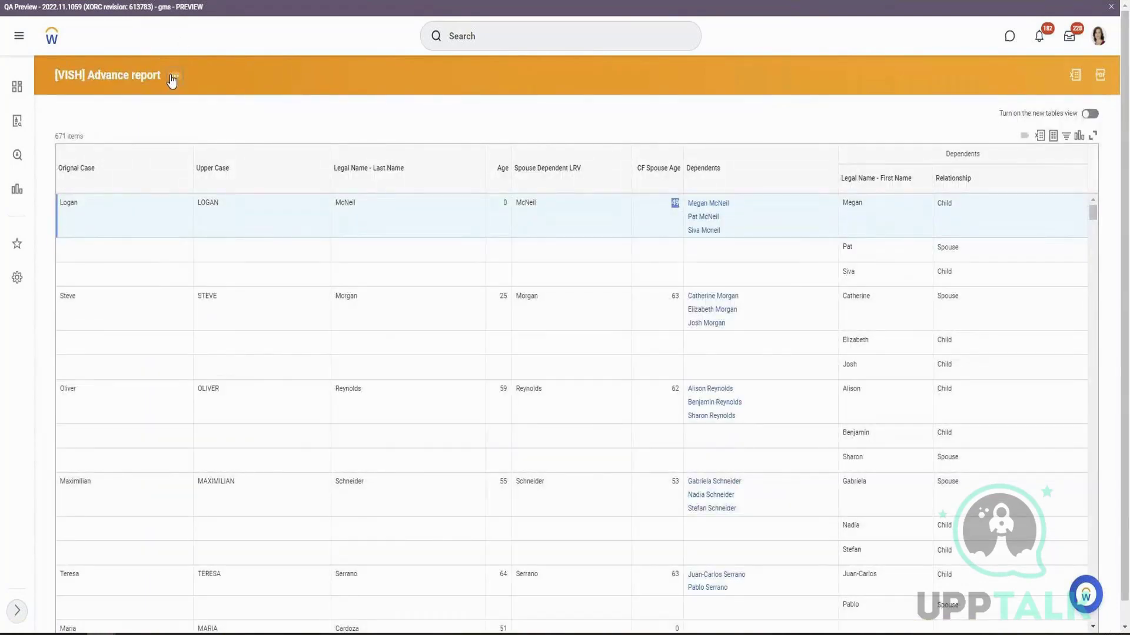
Step: Edit the report to add an Employee column with the field CF Spouse Information ESI below Dependents, and rerun it
{"action": "left_click", "coordinate": [172, 79]}
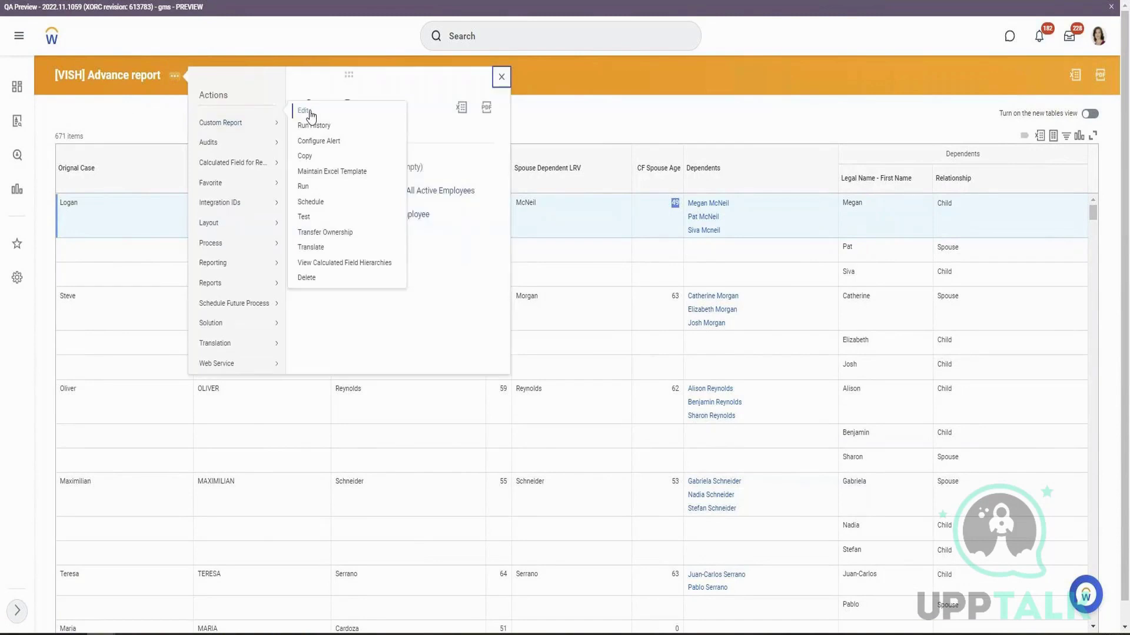
{"action": "left_click", "coordinate": [303, 111]}
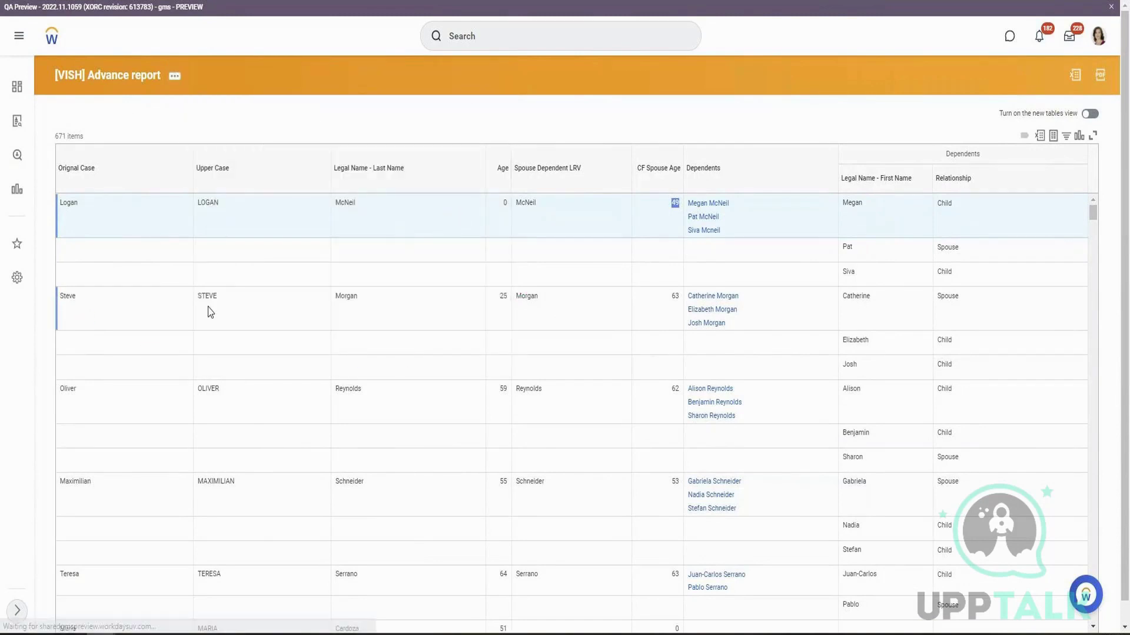
{"action": "scroll", "coordinate": [20, 429], "scroll_direction": "down", "scroll_amount": 5}
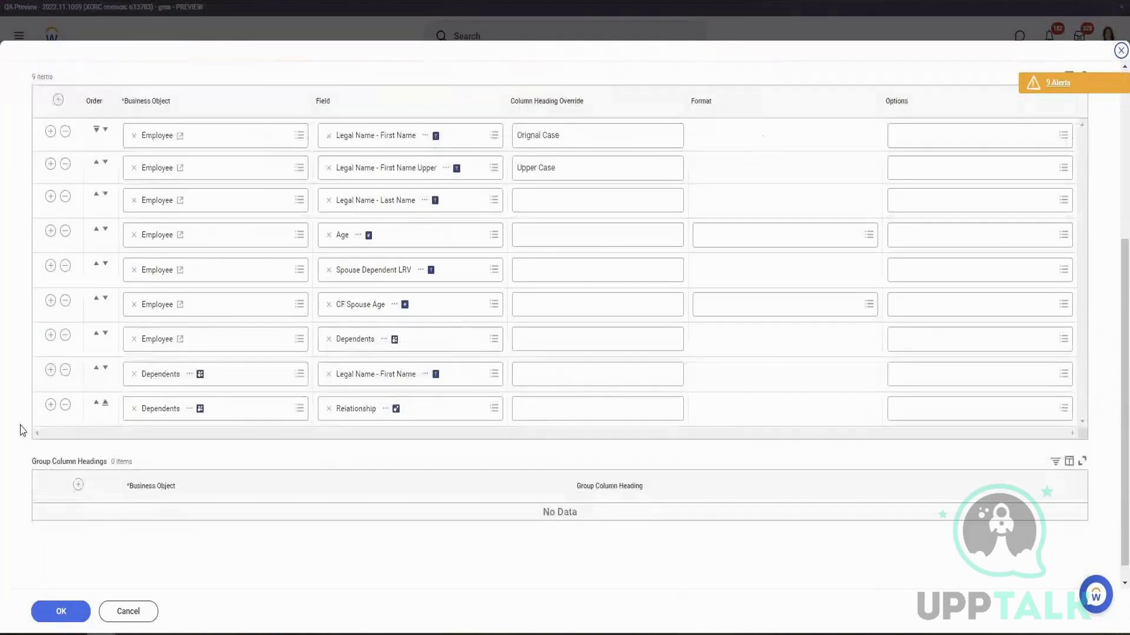
{"action": "left_click", "coordinate": [51, 335]}
{"action": "left_click", "coordinate": [394, 375]}
{"action": "type", "text": "CF Spouse Information ESI"}
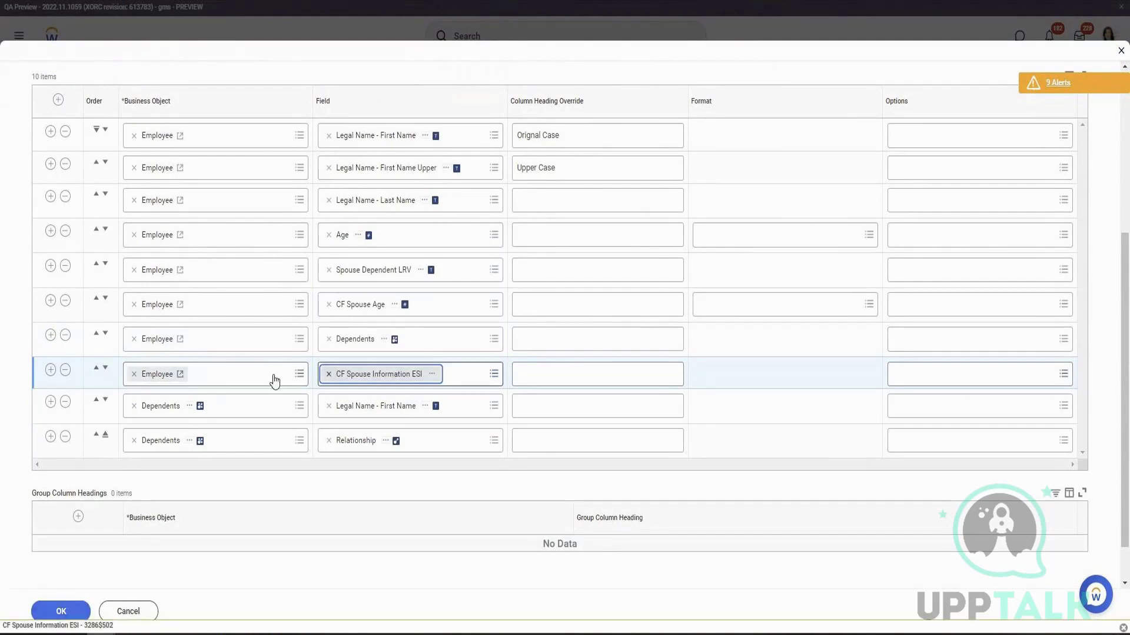
{"action": "left_click", "coordinate": [66, 613]}
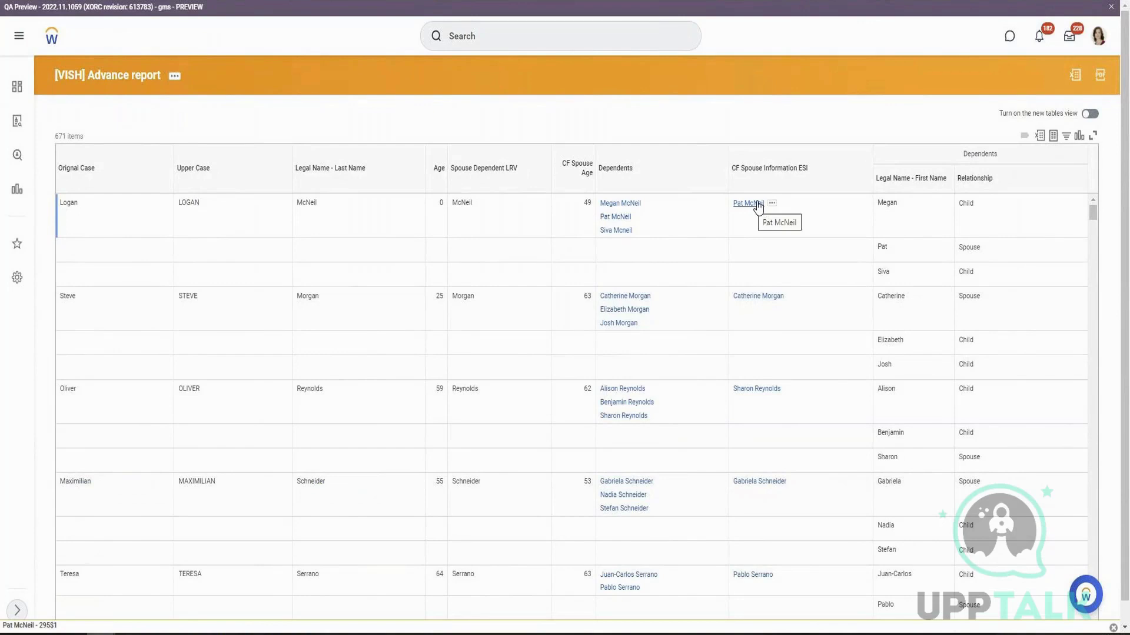
Step: Compare the first employee's Spouse Dependent LRV, CF Spouse Age and Dependents values in the report results
{"action": "left_click_drag", "start_coordinate": [457, 204], "coordinate": [584, 212]}
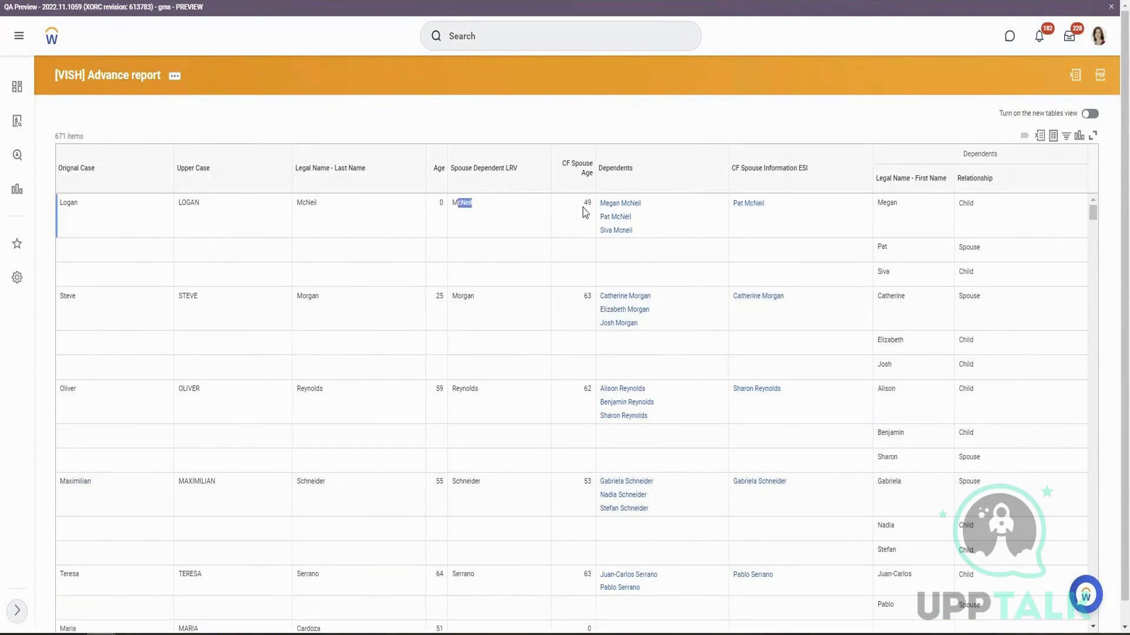
{"action": "left_click", "coordinate": [375, 353]}
{"action": "left_click_drag", "start_coordinate": [650, 174], "coordinate": [604, 177]}
{"action": "mouse_move", "coordinate": [613, 218]}
{"action": "left_mouse_down"}
{"action": "mouse_move", "coordinate": [572, 211]}
{"action": "mouse_move", "coordinate": [604, 206]}
{"action": "left_mouse_up"}
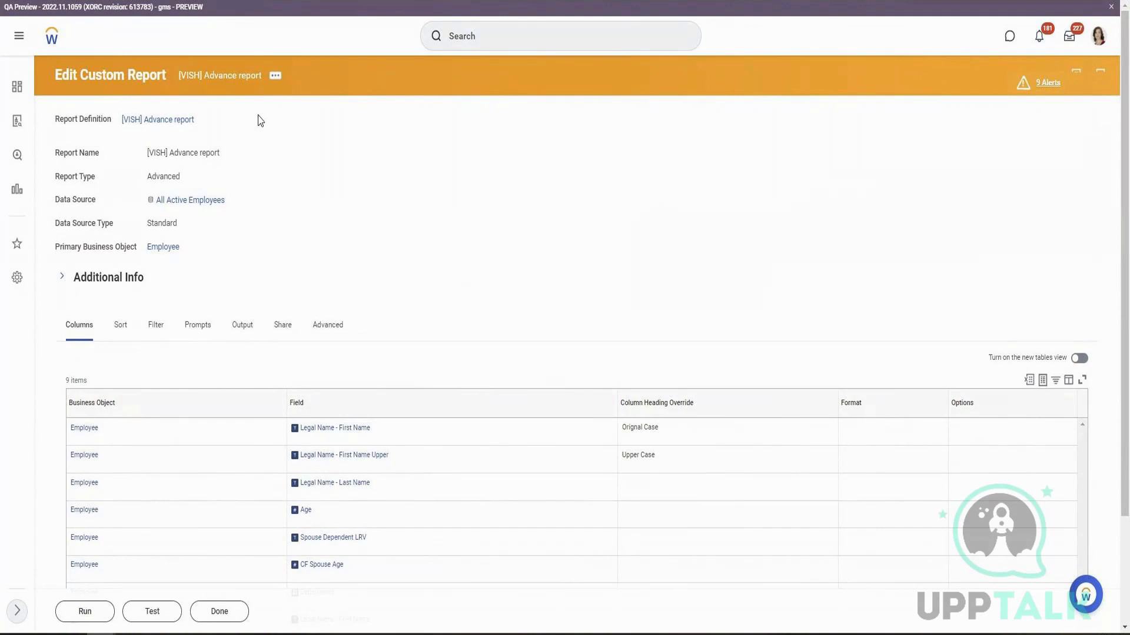
Step: Edit the report to add an Employee column below CF Spouse Information ESI and start creating a calculated field for it
{"action": "left_click", "coordinate": [282, 88]}
{"action": "mouse_move", "coordinate": [293, 138]}
{"action": "mouse_move", "coordinate": [330, 124]}
{"action": "left_click", "coordinate": [404, 126]}
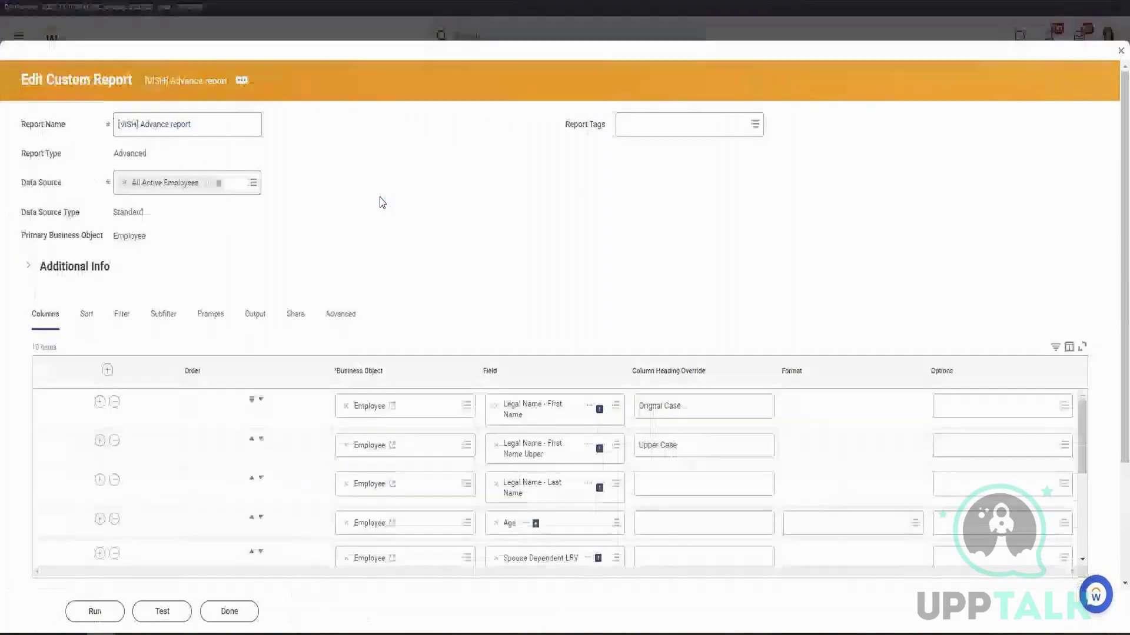
{"action": "scroll", "coordinate": [383, 203], "scroll_direction": "down", "scroll_amount": 3}
{"action": "scroll", "coordinate": [379, 203], "scroll_direction": "down", "scroll_amount": 1}
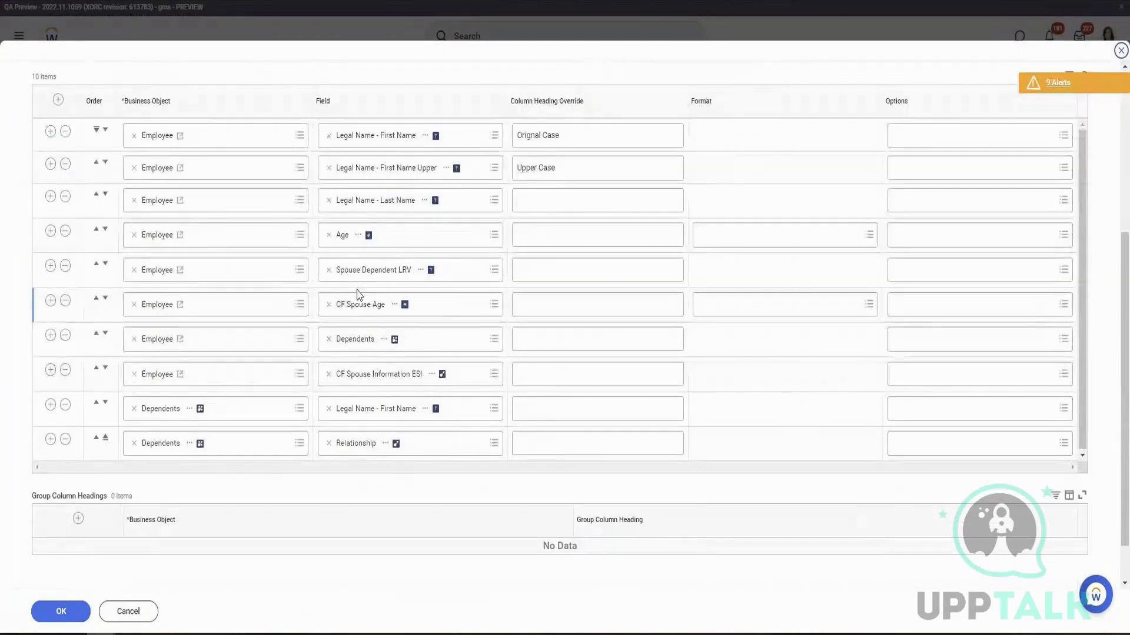
{"action": "left_click", "coordinate": [64, 373]}
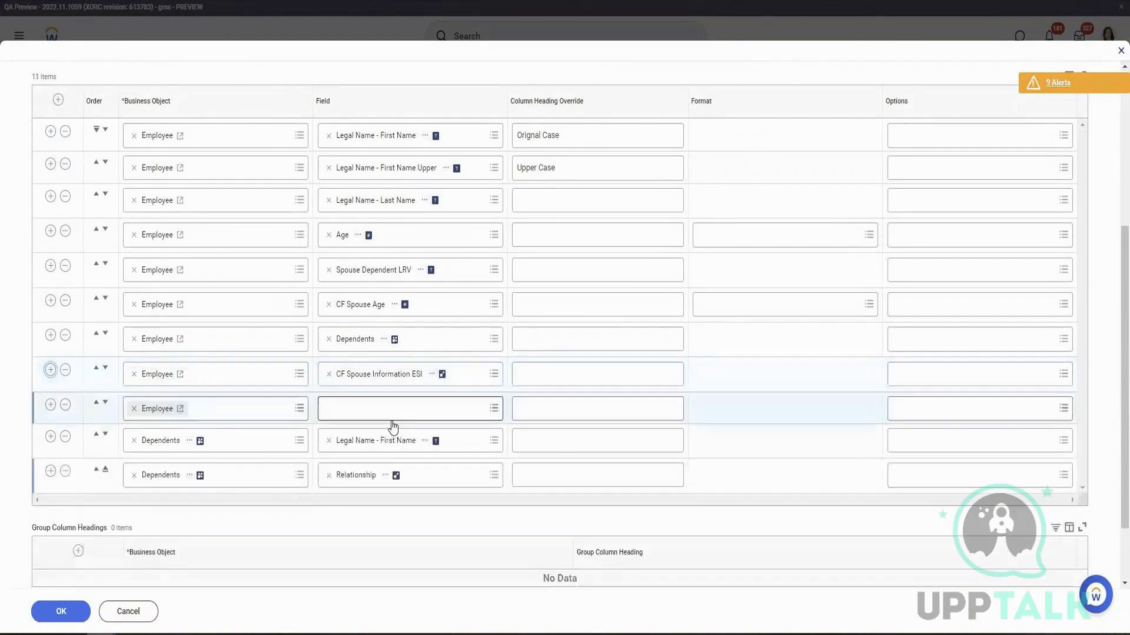
{"action": "left_click", "coordinate": [391, 409]}
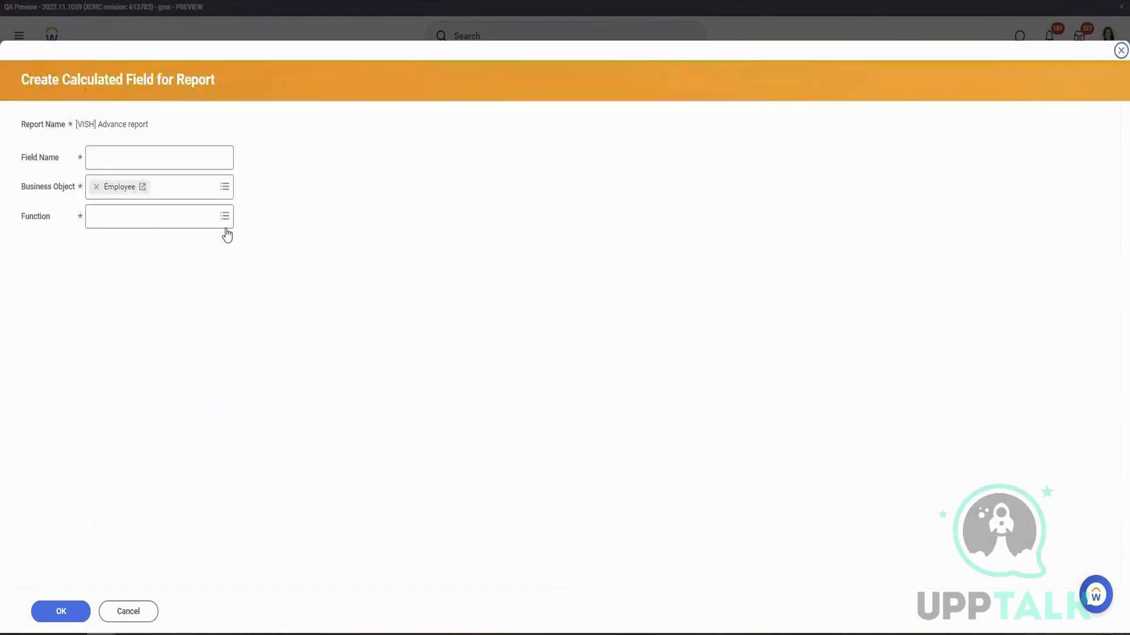
{"action": "left_click", "coordinate": [178, 156]}
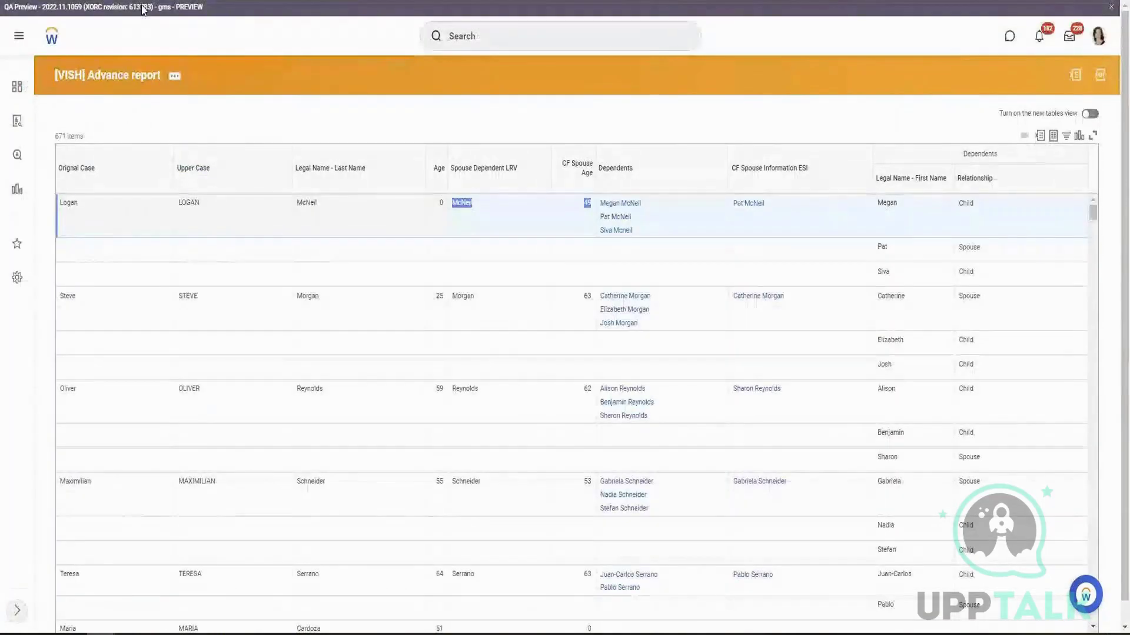
Step: Review the report definition's filters and the comparison value of the Dependent Is Spouce condition
{"action": "left_click", "coordinate": [174, 76]}
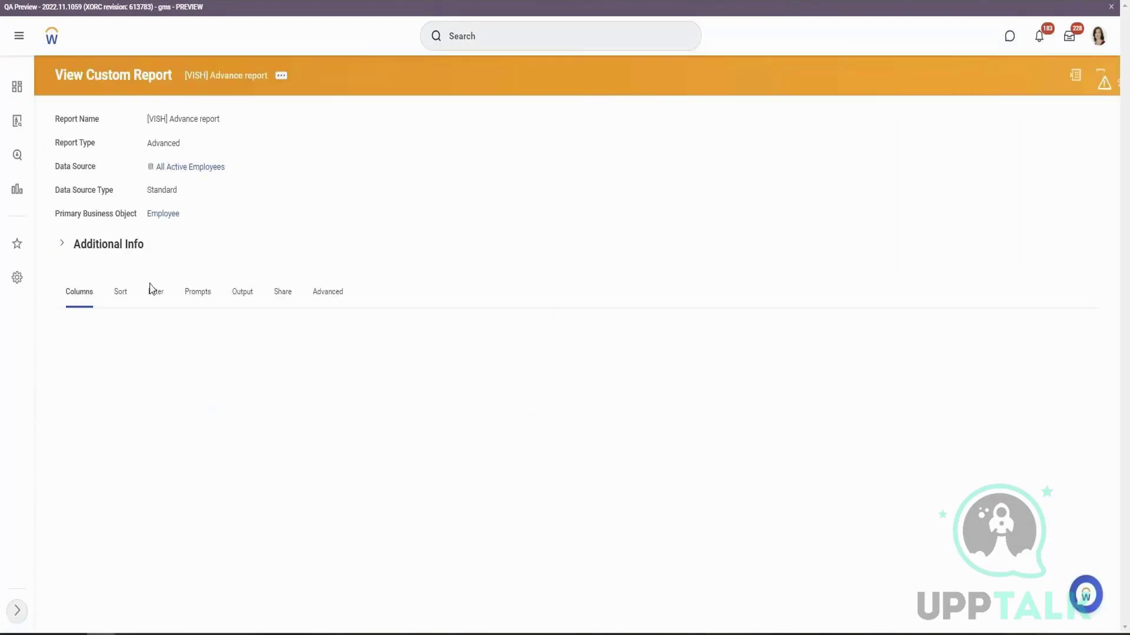
{"action": "left_click", "coordinate": [153, 298]}
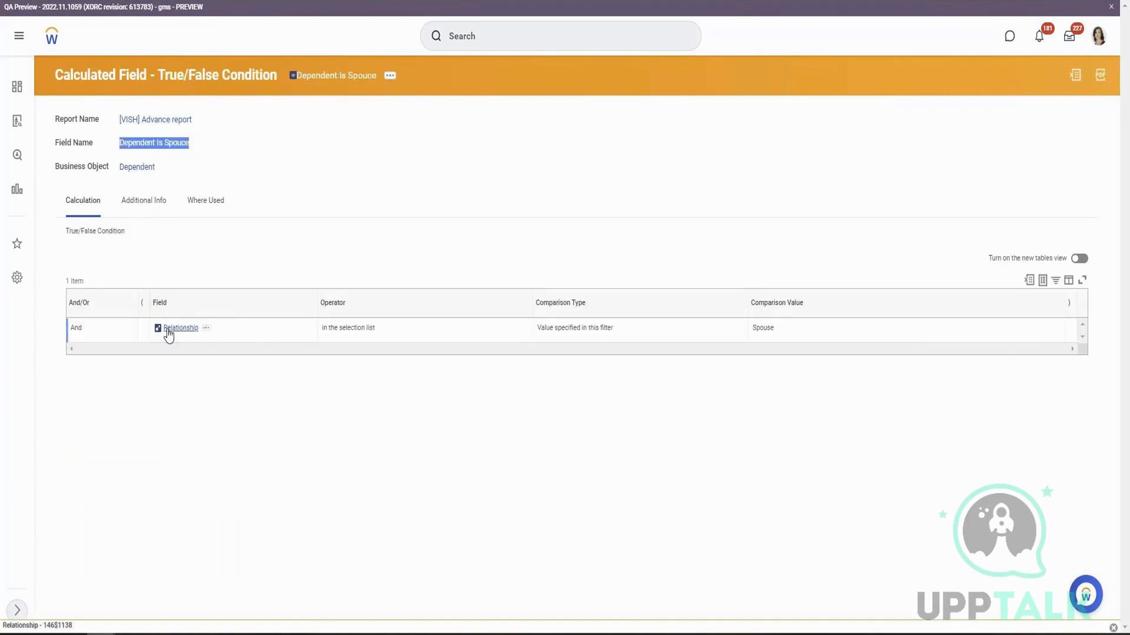
{"action": "double_click", "coordinate": [758, 329]}
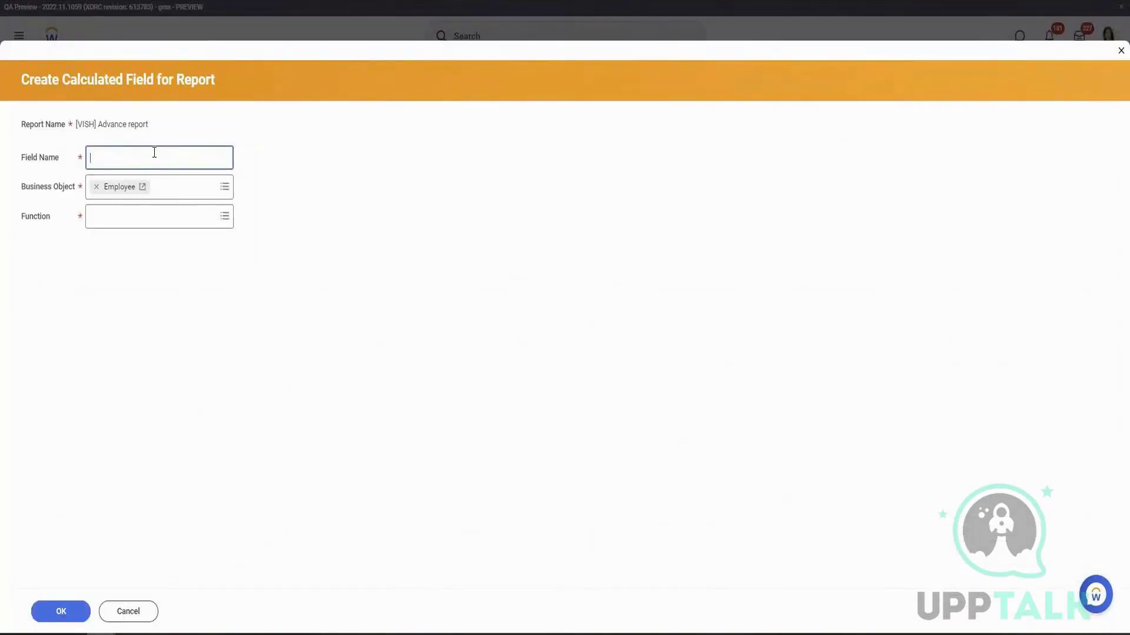
Step: Name the new calculated field CF Depenents MEI and give it the Extract Multi-Instance function
{"action": "type", "text": "CF Depenents MEI"}
{"action": "left_click", "coordinate": [182, 216]}
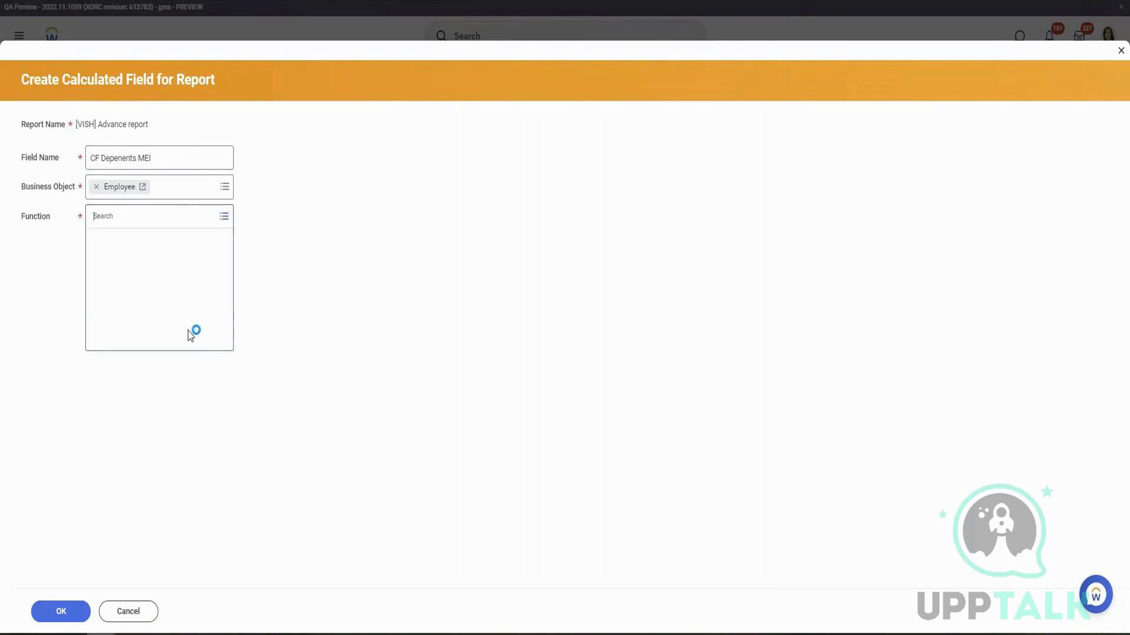
{"action": "scroll", "coordinate": [188, 335], "scroll_direction": "down", "scroll_amount": 5}
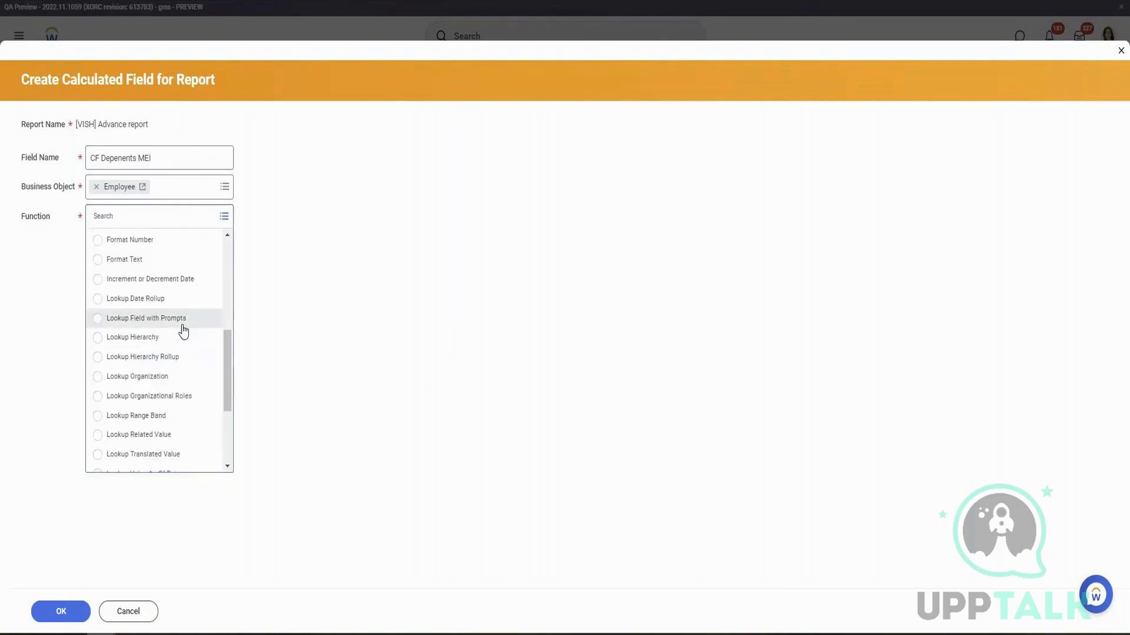
{"action": "scroll", "coordinate": [169, 308], "scroll_direction": "up", "scroll_amount": 3}
{"action": "left_click", "coordinate": [140, 249]}
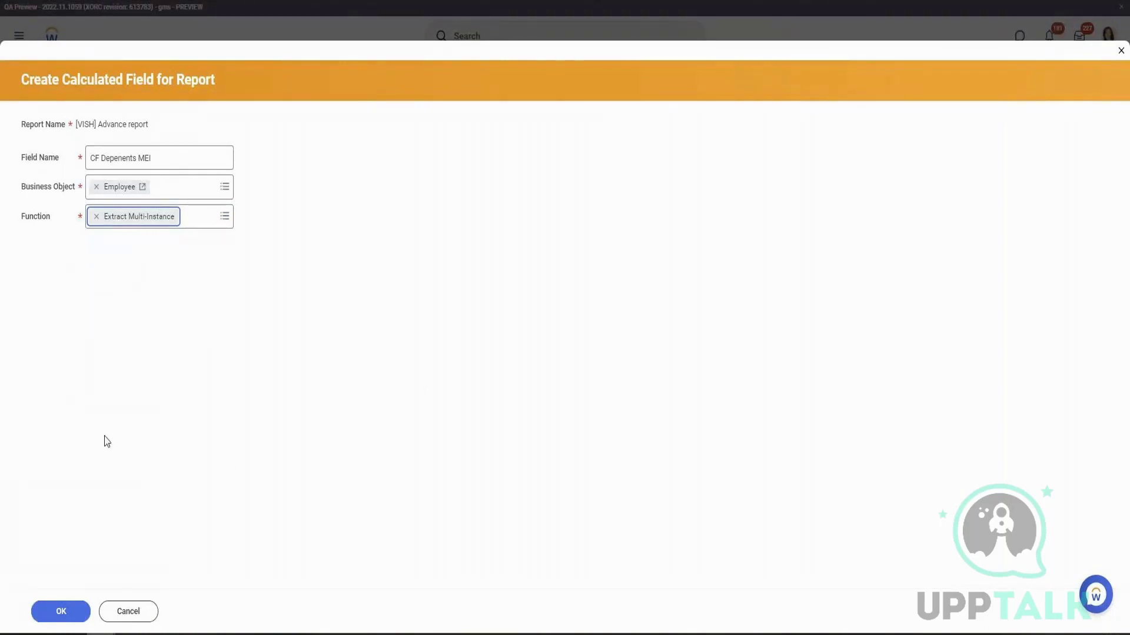
{"action": "left_click", "coordinate": [39, 615]}
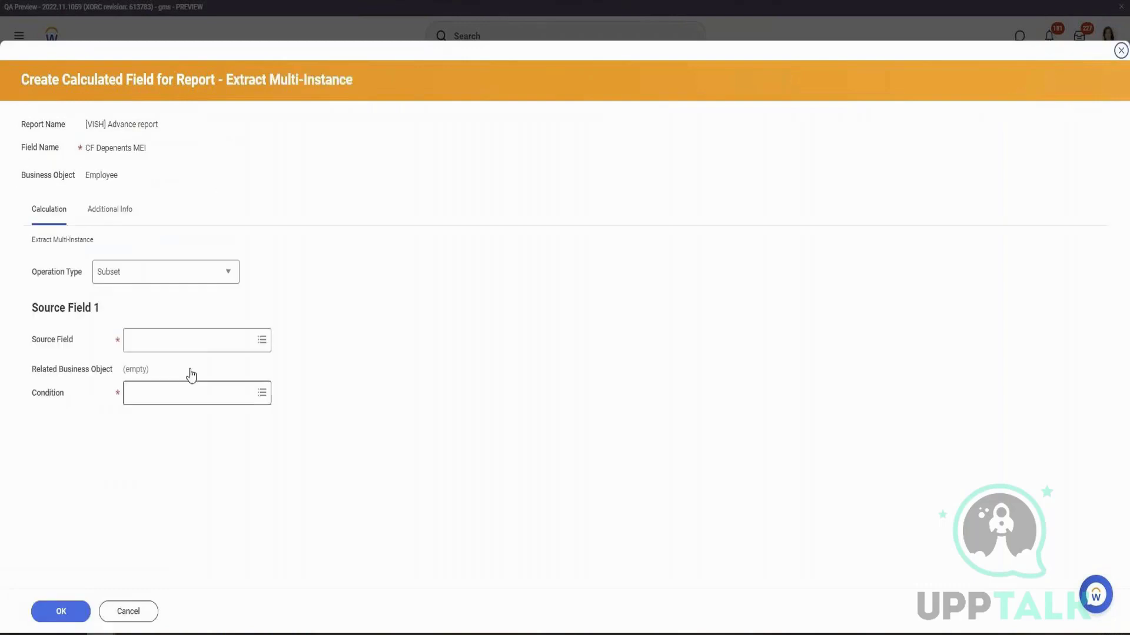
Step: Set the source field to Dependents and the condition to Any is True, copy the field name and save the calculated field
{"action": "left_click", "coordinate": [170, 344]}
{"action": "type", "text": "Depen"}
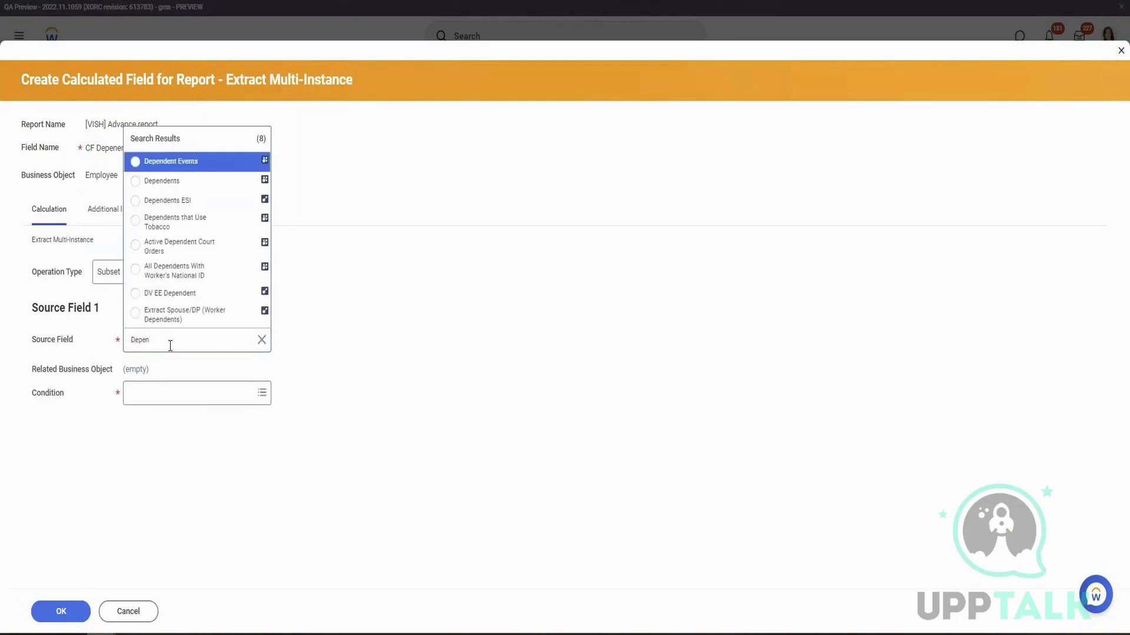
{"action": "left_click", "coordinate": [166, 182]}
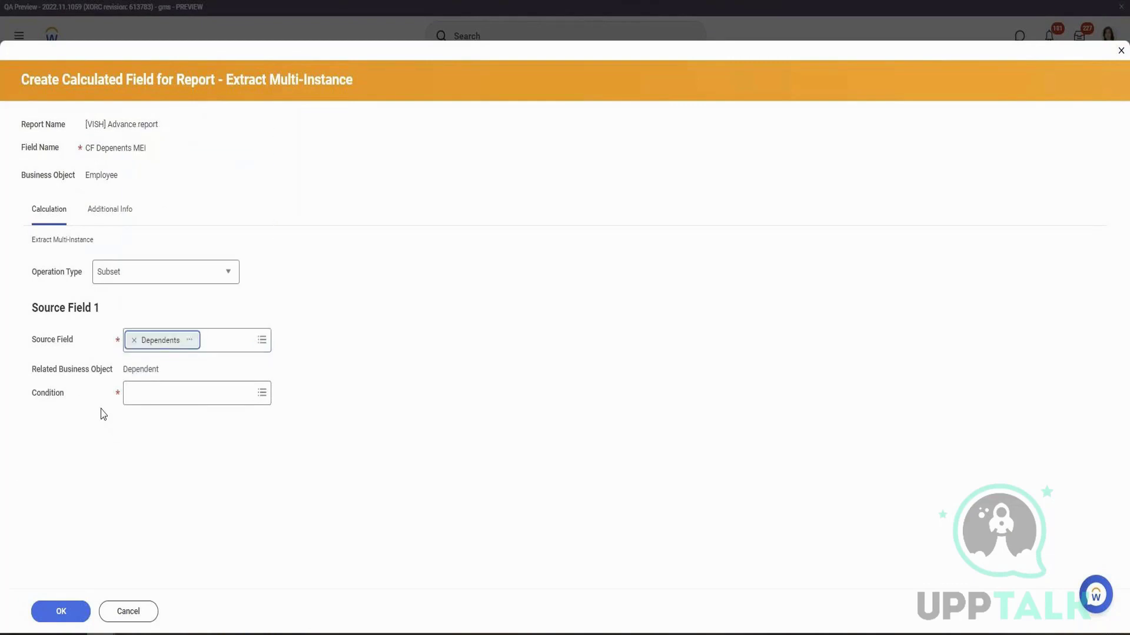
{"action": "left_click", "coordinate": [171, 396]}
{"action": "type", "text": "any is"}
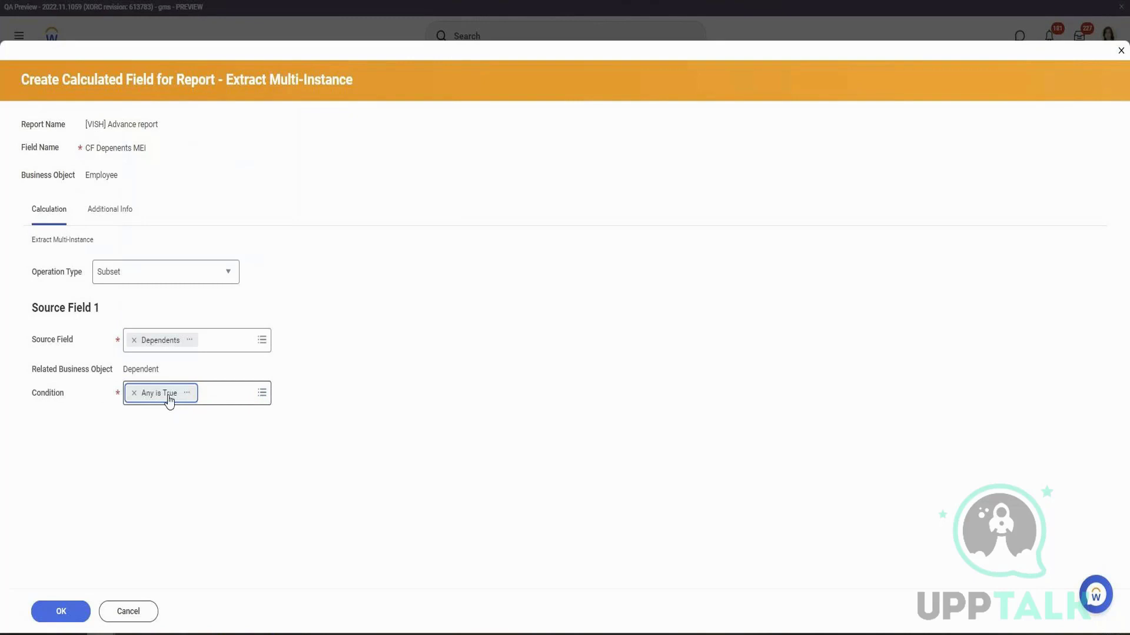
{"action": "left_click", "coordinate": [118, 144]}
{"action": "triple_click", "coordinate": [117, 145]}
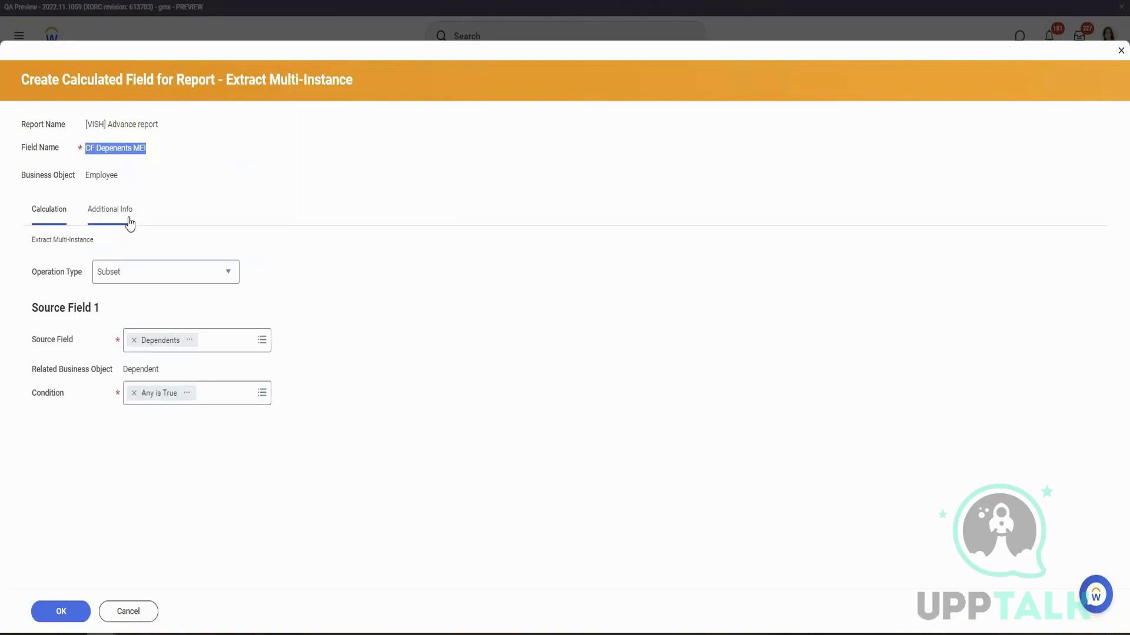
{"action": "left_click", "coordinate": [73, 614]}
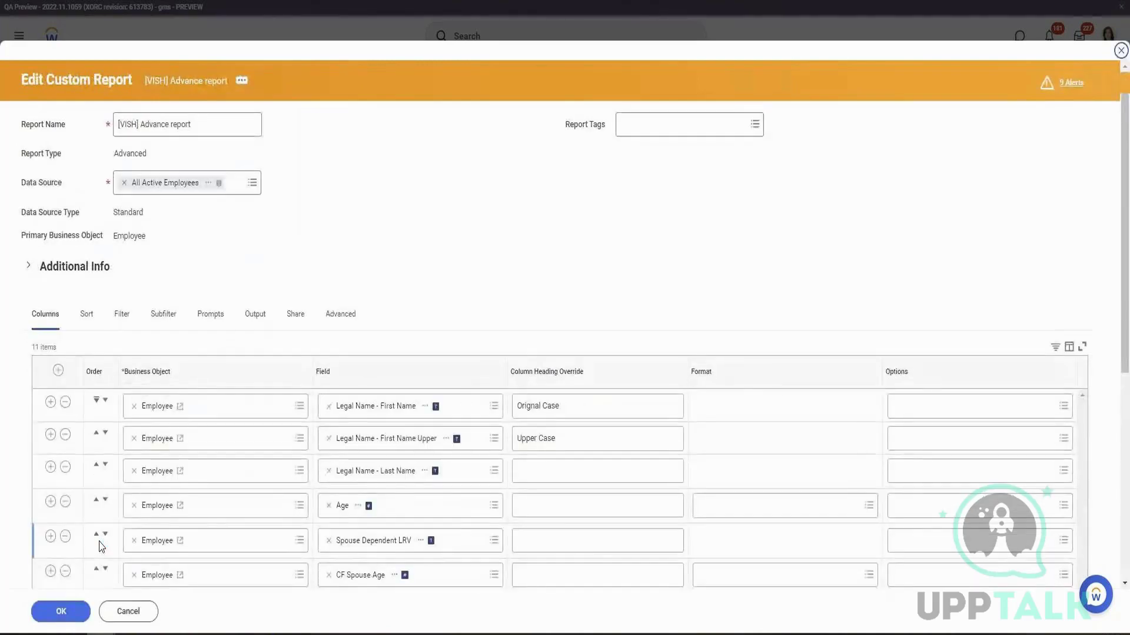
Step: Save and run the report, and check the first employee's CF Depenents MEI values
{"action": "left_click", "coordinate": [59, 613]}
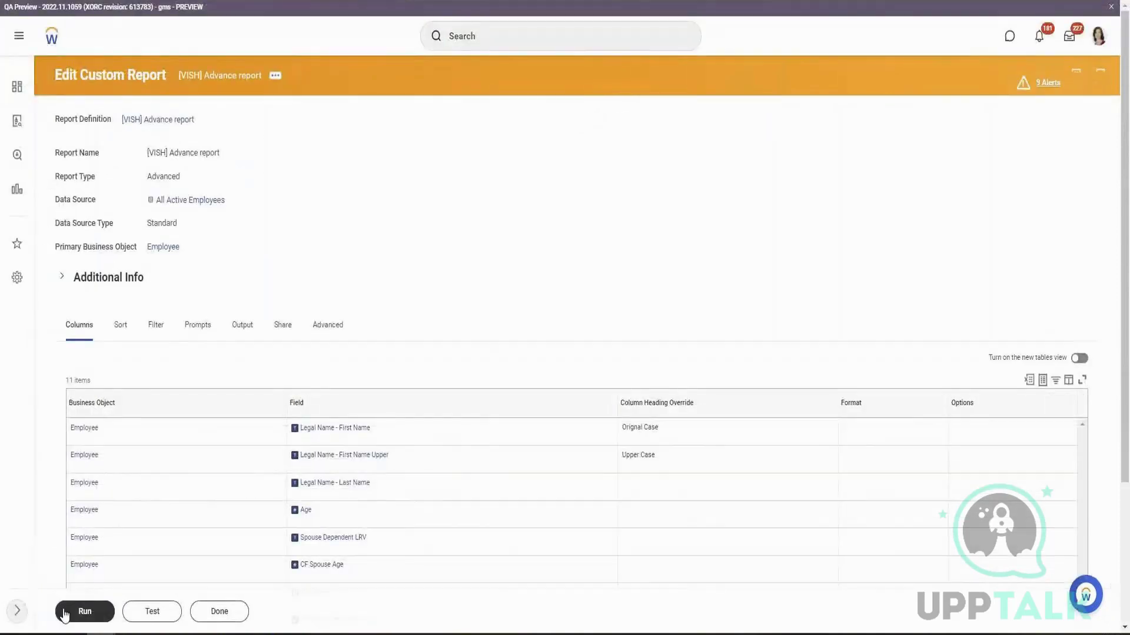
{"action": "left_click", "coordinate": [66, 613]}
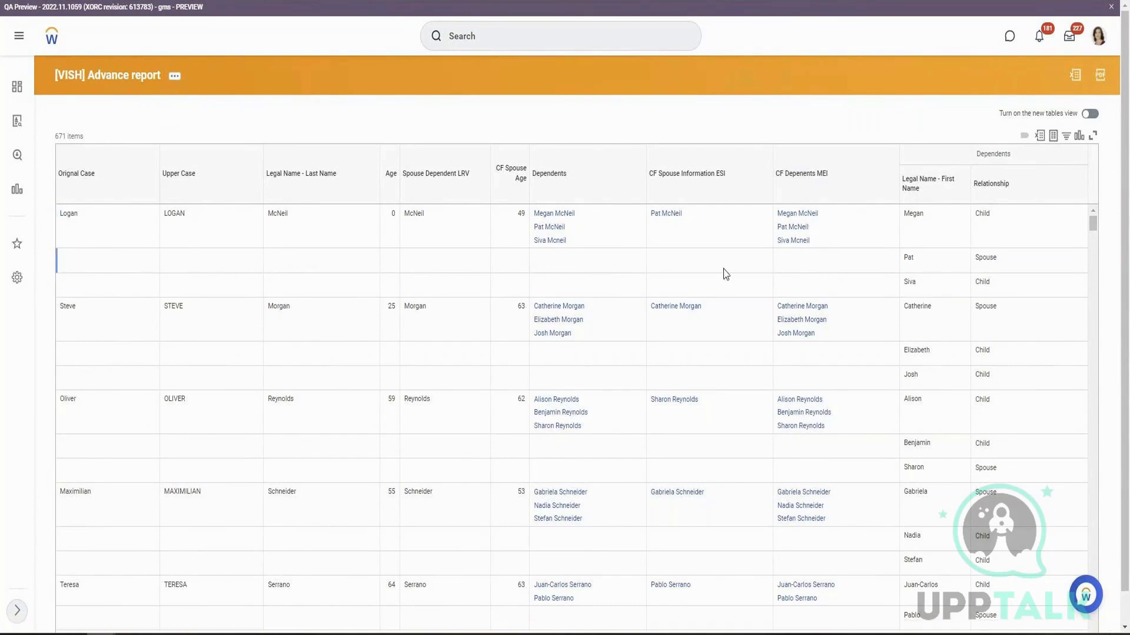
{"action": "left_click", "coordinate": [826, 252]}
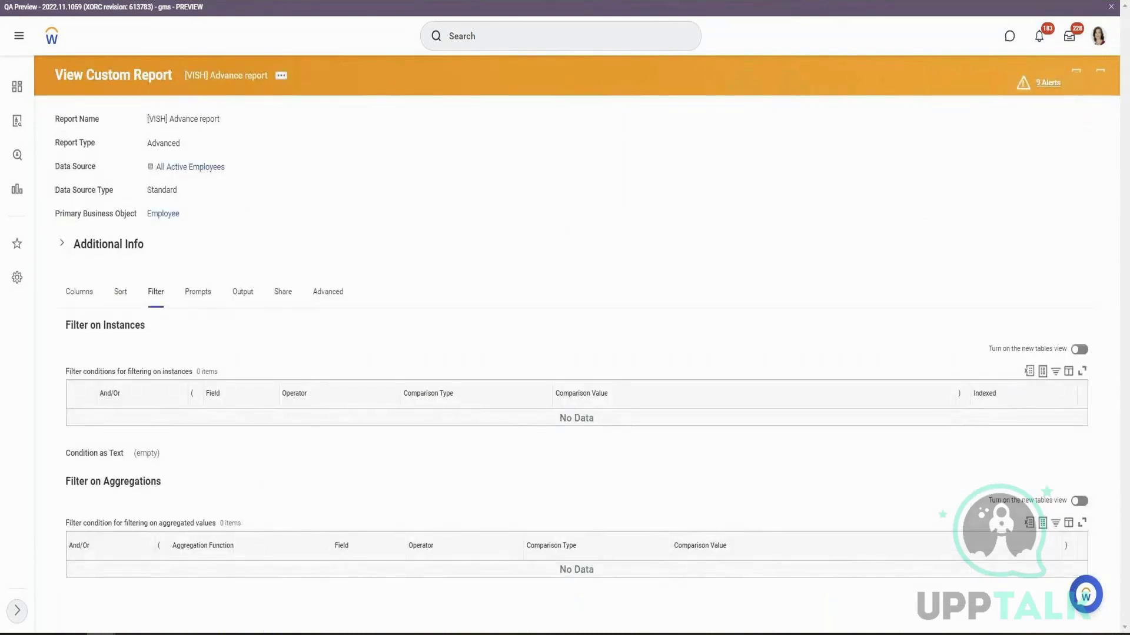
Step: Open the calculated field CF Depenents MEI from the report definition's columns for editing
{"action": "left_click", "coordinate": [77, 297]}
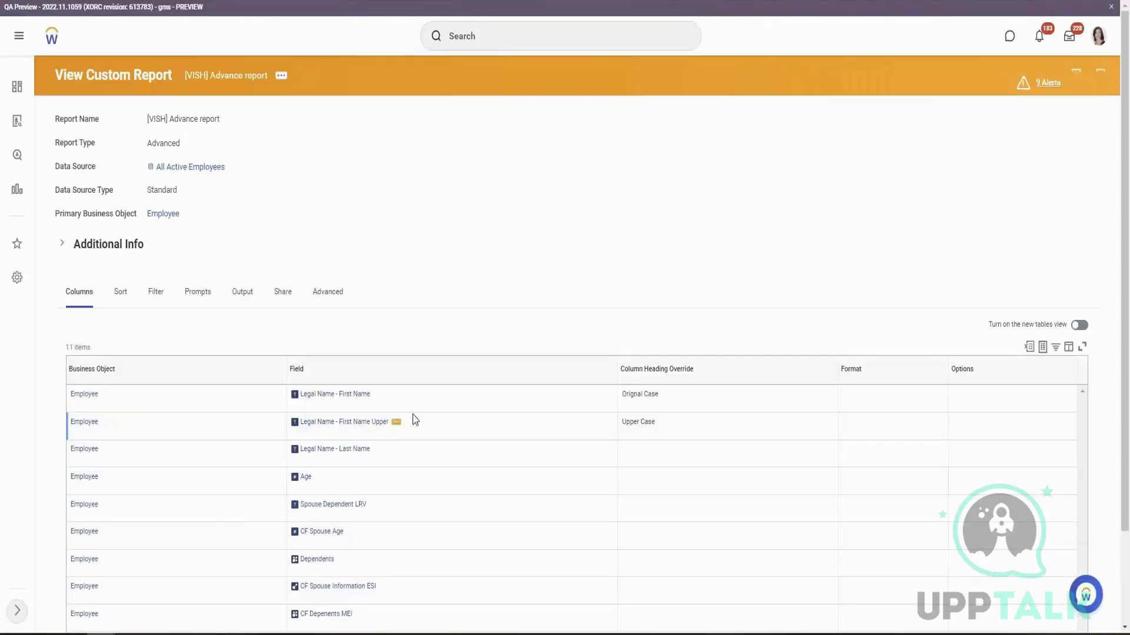
{"action": "scroll", "coordinate": [406, 432], "scroll_direction": "down", "scroll_amount": 2}
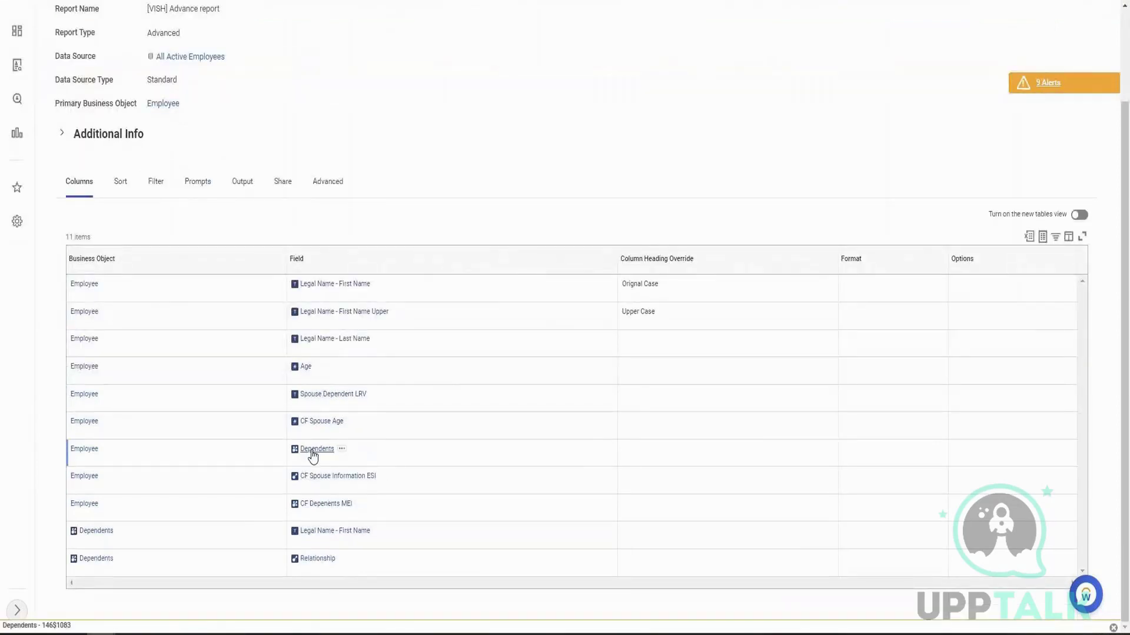
{"action": "right_click", "coordinate": [350, 509]}
{"action": "left_click", "coordinate": [396, 259]}
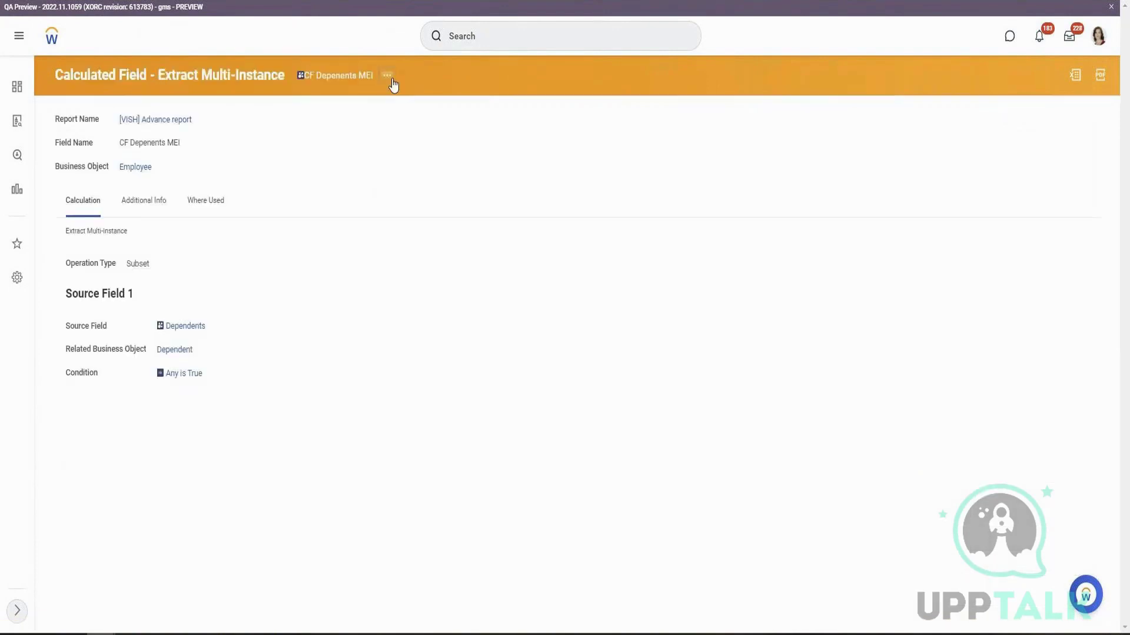
{"action": "left_click", "coordinate": [386, 75]}
{"action": "mouse_move", "coordinate": [447, 150]}
{"action": "mouse_move", "coordinate": [474, 166]}
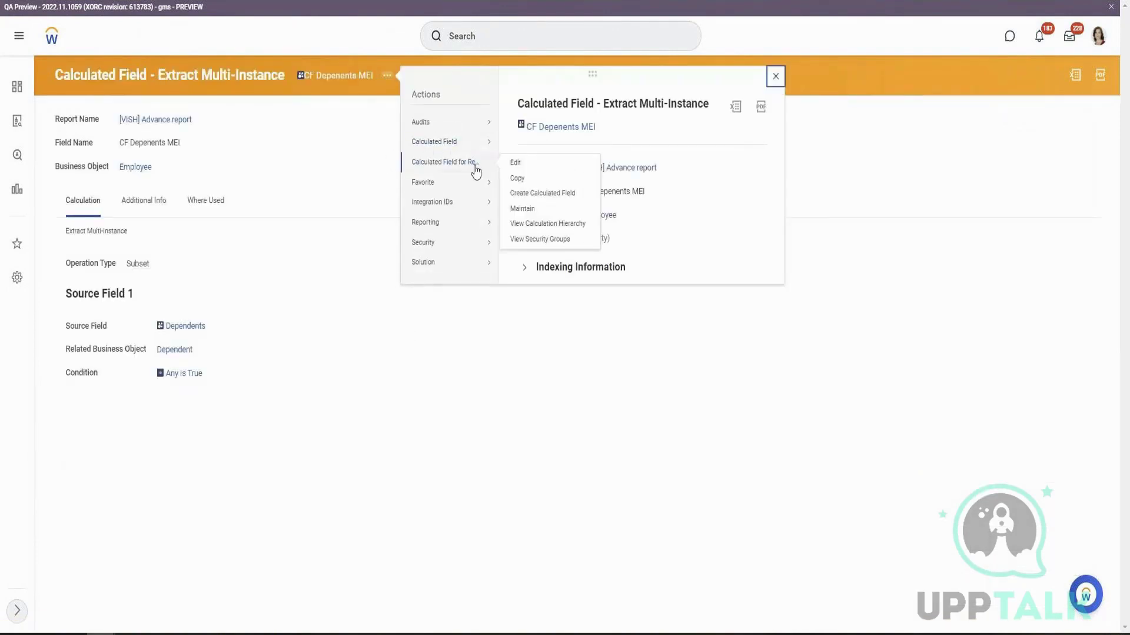
{"action": "left_click", "coordinate": [513, 173]}
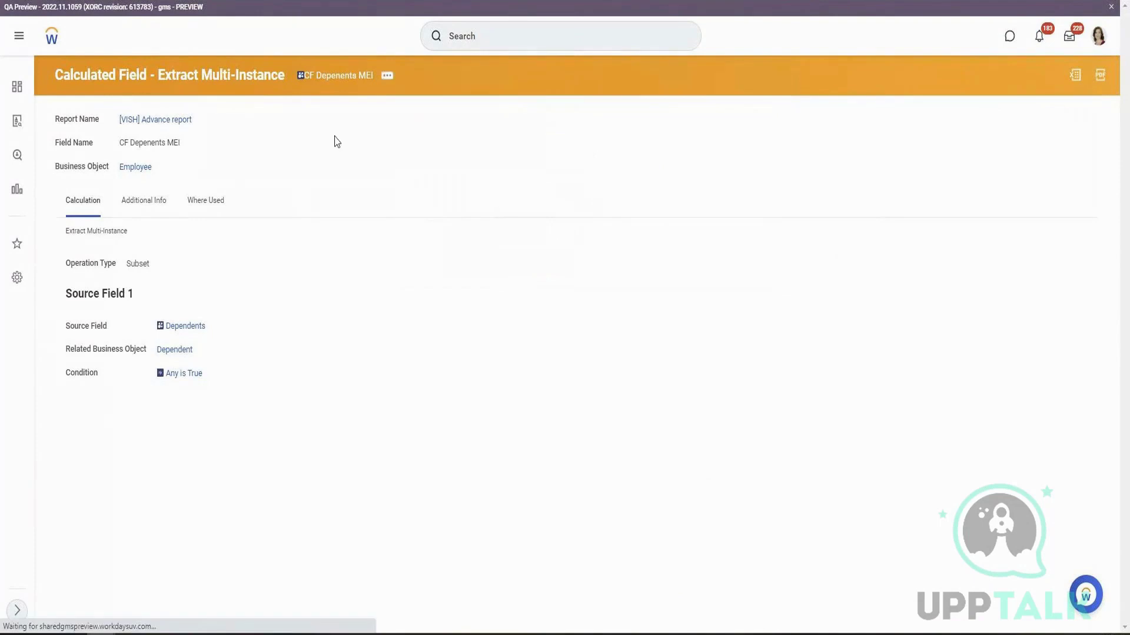
Step: Remove the Any is True condition and start creating a calculated field as the replacement condition
{"action": "left_click", "coordinate": [133, 422]}
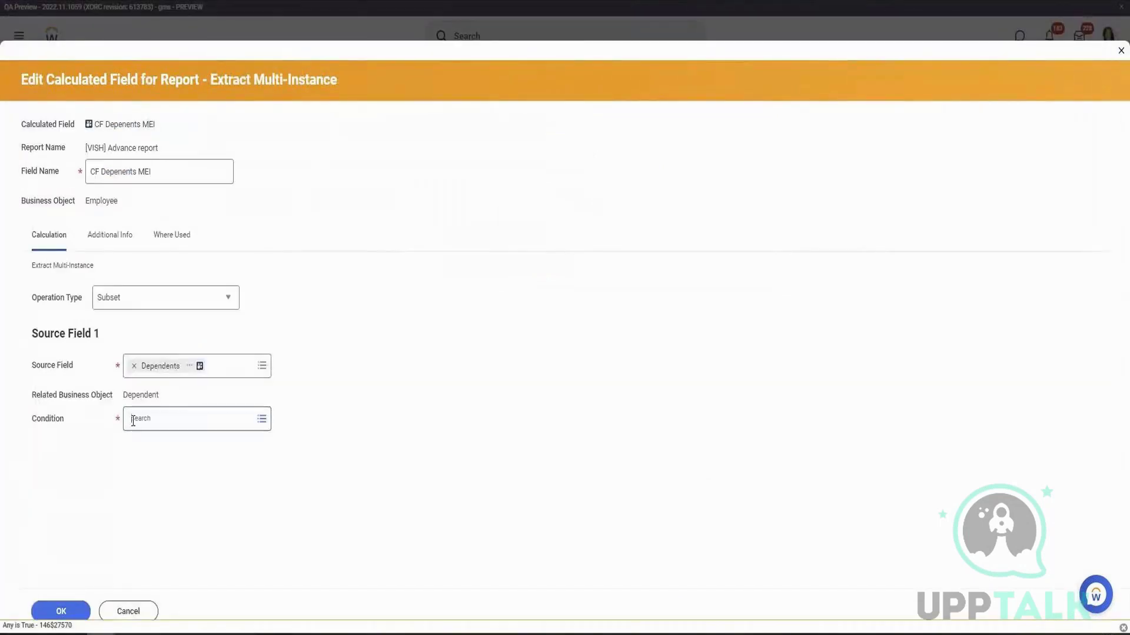
{"action": "left_click", "coordinate": [180, 421]}
{"action": "left_click", "coordinate": [194, 398]}
Step: Name the Dependent calculated field CF Relationship is spouse and give it the True/False Condition function
{"action": "left_click", "coordinate": [183, 151]}
{"action": "type", "text": "CF Employ"}
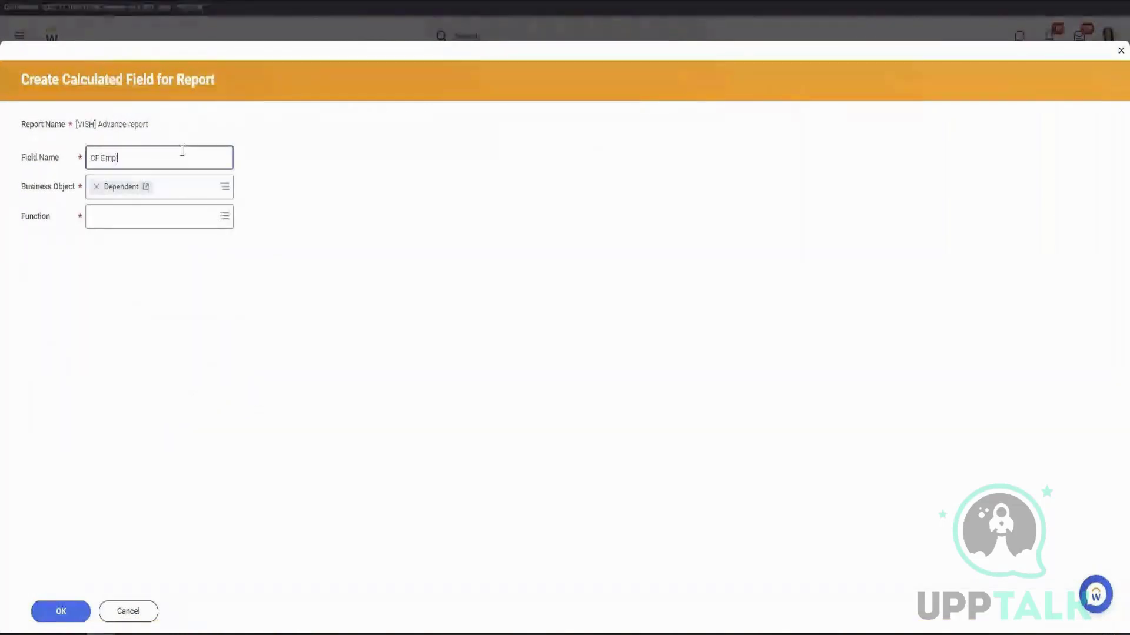
{"action": "key", "text": "BackSpace"}
{"action": "key", "text": "BackSpace"}
{"action": "key", "text": "BackSpace"}
{"action": "key", "text": "BackSpace"}
{"action": "key", "text": "BackSpace"}
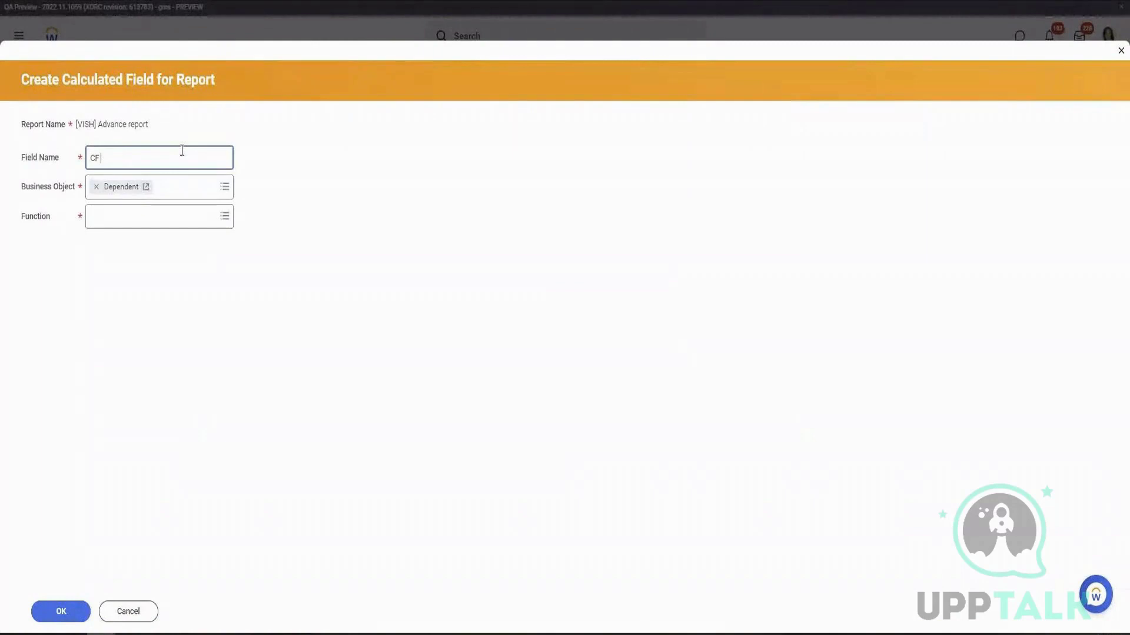
{"action": "type", "text": "Relationship is spouse"}
{"action": "left_click", "coordinate": [172, 214]}
{"action": "type", "text": "t"}
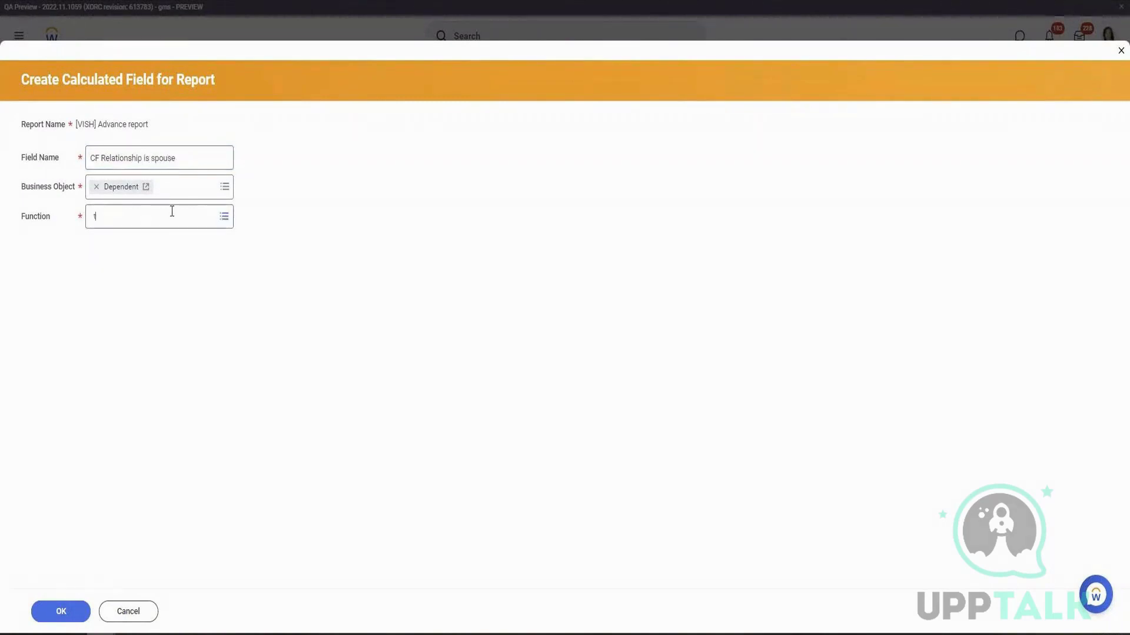
{"action": "type", "text": "rue"}
{"action": "key", "text": "Return"}
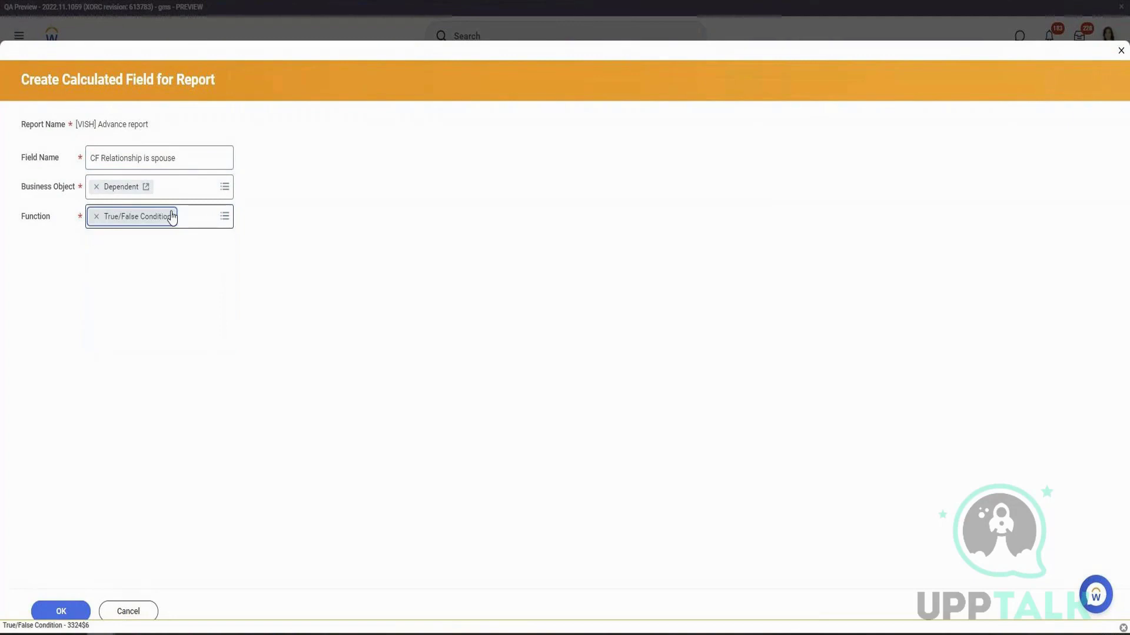
{"action": "left_click", "coordinate": [68, 614]}
Step: Set the condition's field to Relationship and its operator to in the selection list
{"action": "left_click", "coordinate": [446, 323]}
{"action": "type", "text": "Relation"}
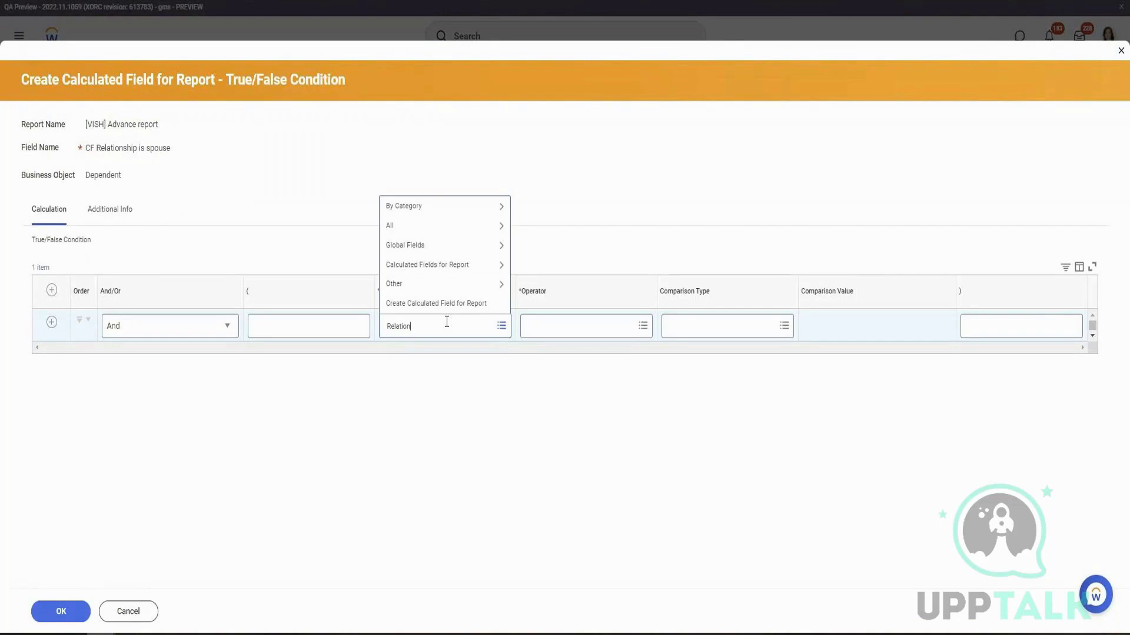
{"action": "key", "text": "Return"}
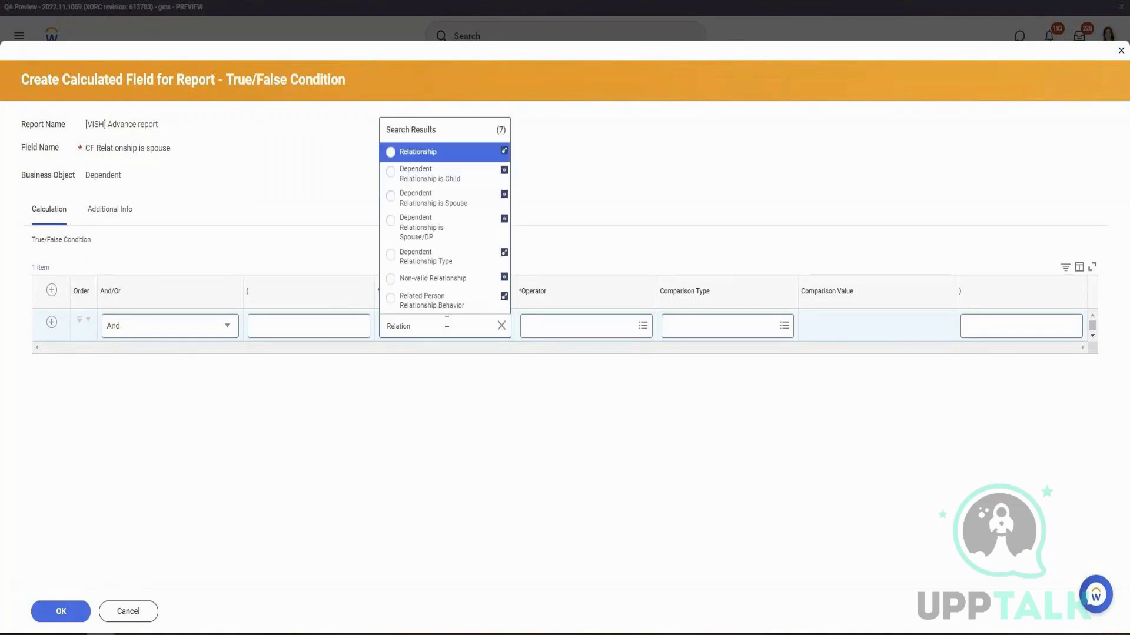
{"action": "left_click", "coordinate": [419, 150]}
{"action": "left_click", "coordinate": [618, 328]}
{"action": "left_click", "coordinate": [595, 284]}
{"action": "left_click", "coordinate": [563, 251]}
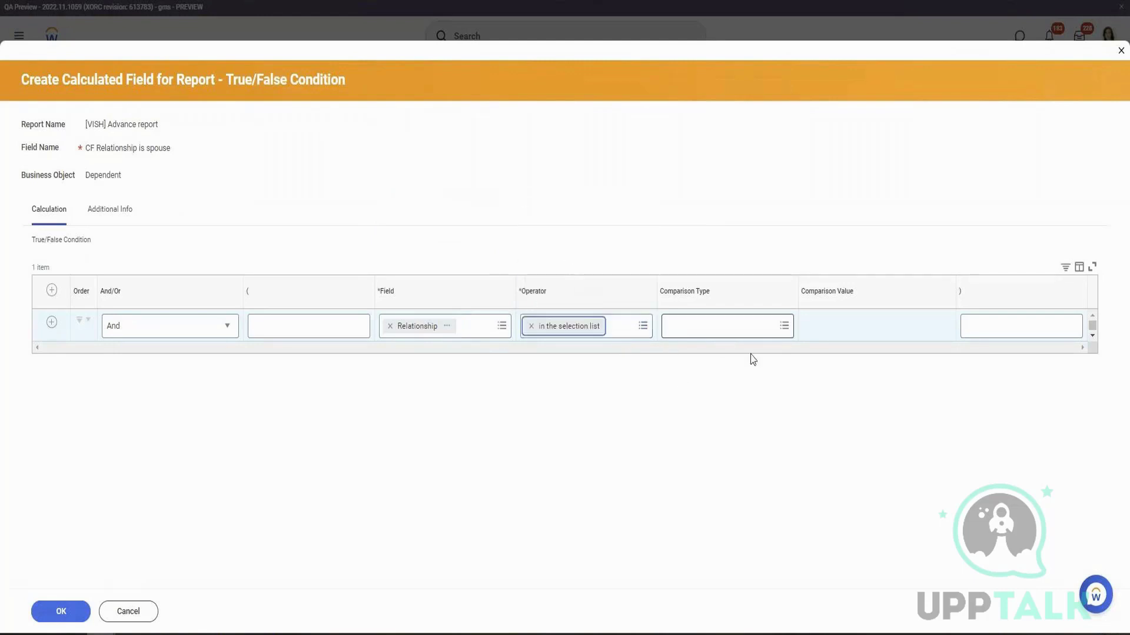
Step: Choose Child as the comparison value specified in this filter, and save the condition and the calculated field using it
{"action": "left_click", "coordinate": [866, 327]}
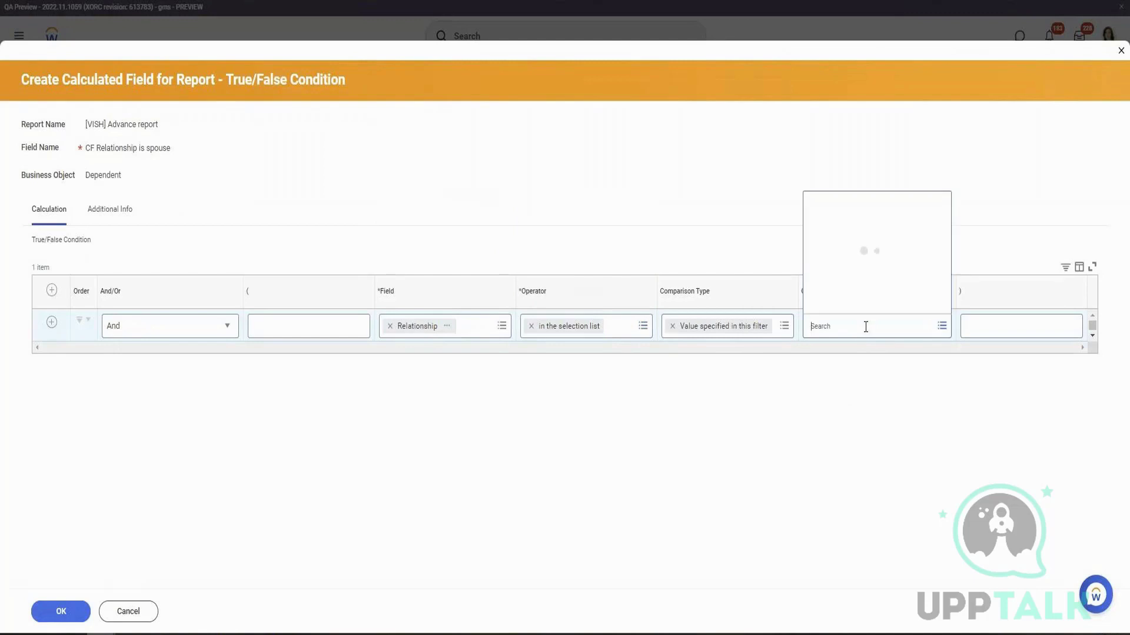
{"action": "type", "text": "CHI"}
{"action": "left_click", "coordinate": [832, 99]}
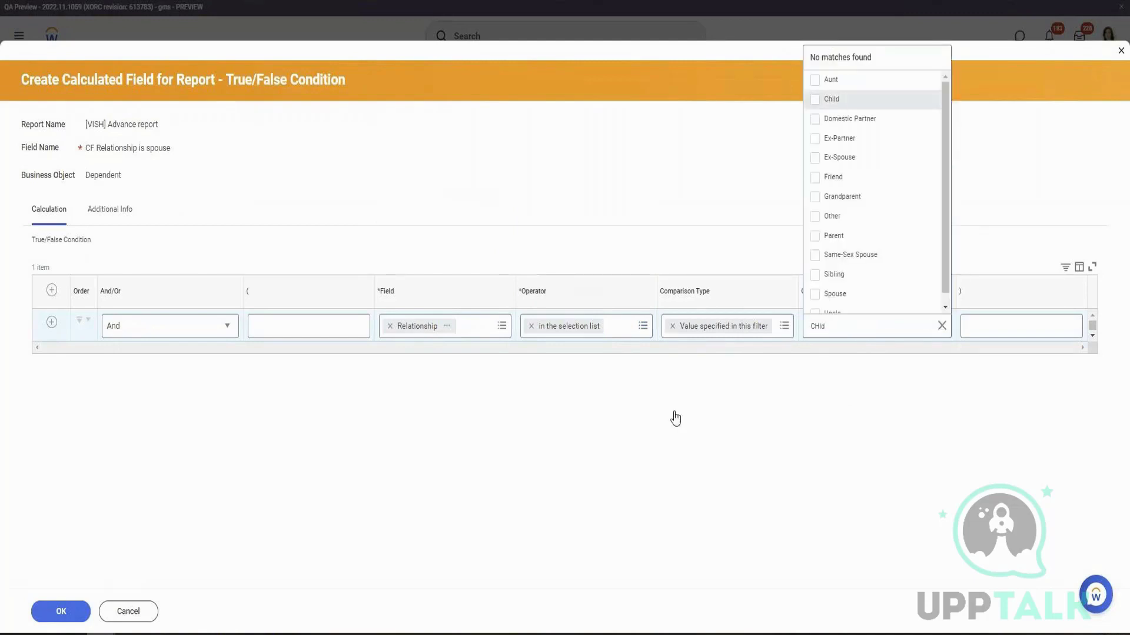
{"action": "left_click", "coordinate": [615, 548]}
{"action": "left_click", "coordinate": [62, 612]}
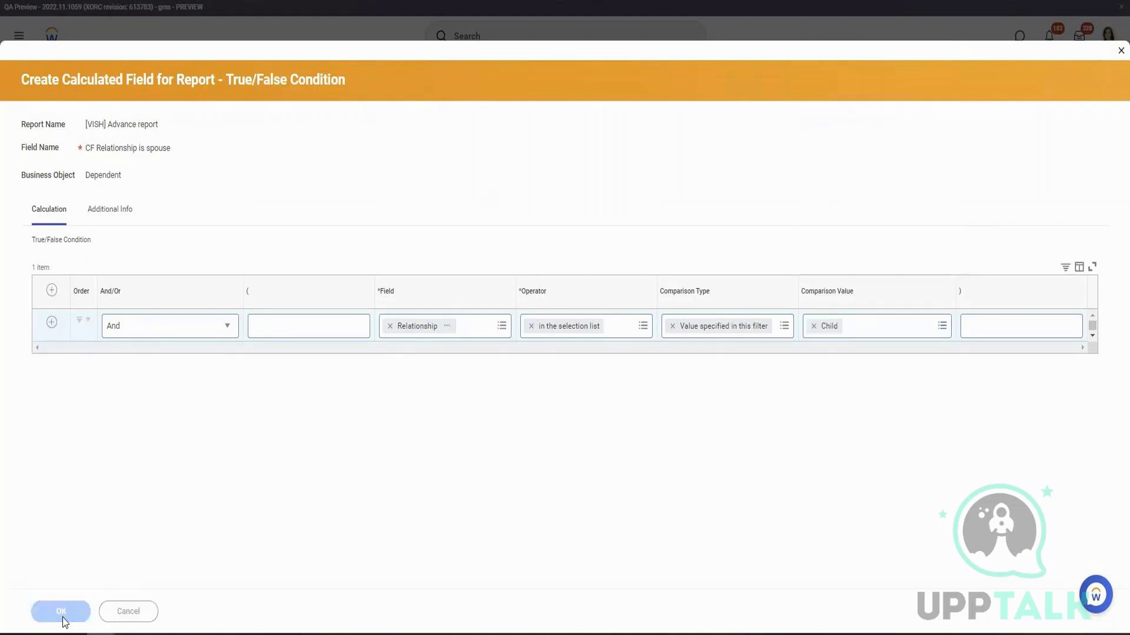
{"action": "left_click", "coordinate": [62, 612]}
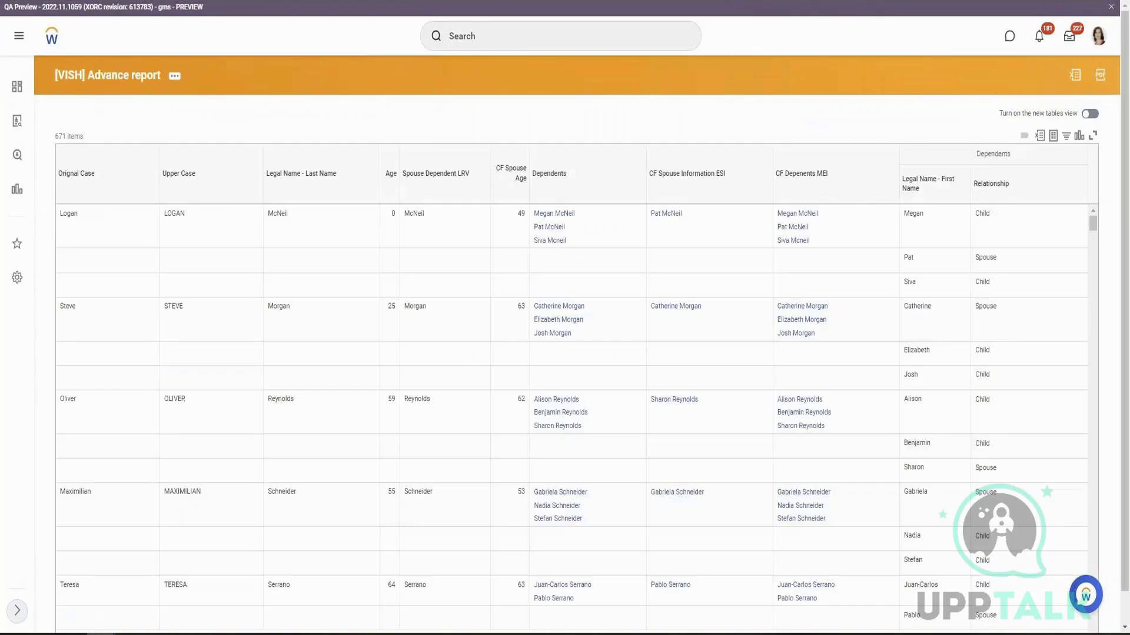
Step: Compare the first employee's CF Depenents MEI values with the listed dependents and their relationships in the refreshed report
{"action": "left_click", "coordinate": [1036, 288]}
{"action": "left_click", "coordinate": [809, 241]}
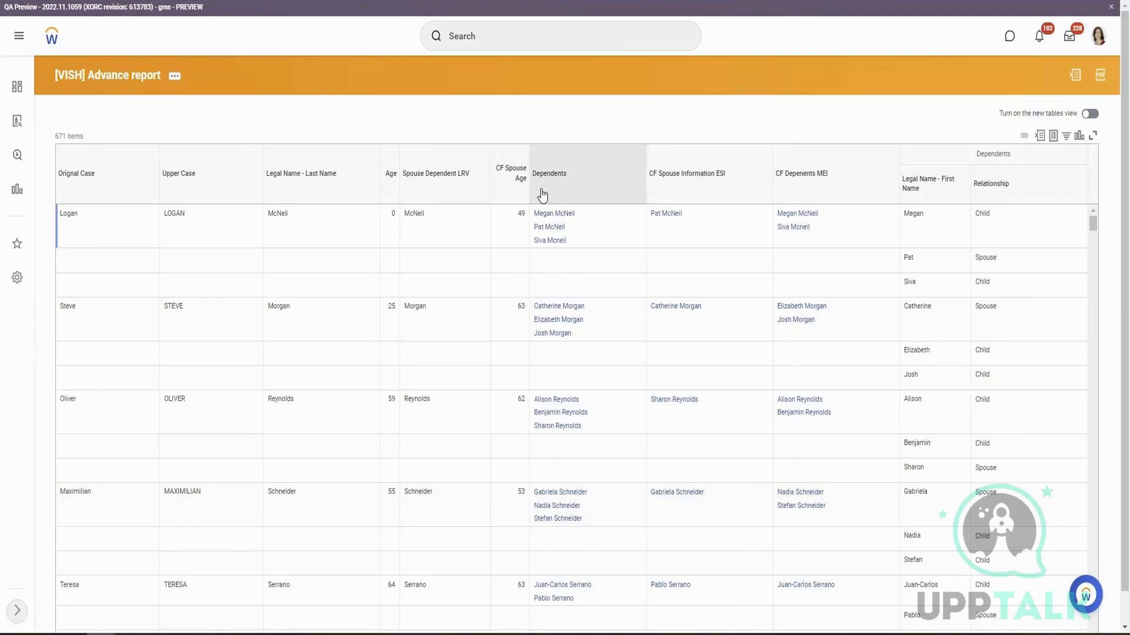
{"action": "mouse_move", "coordinate": [828, 218]}
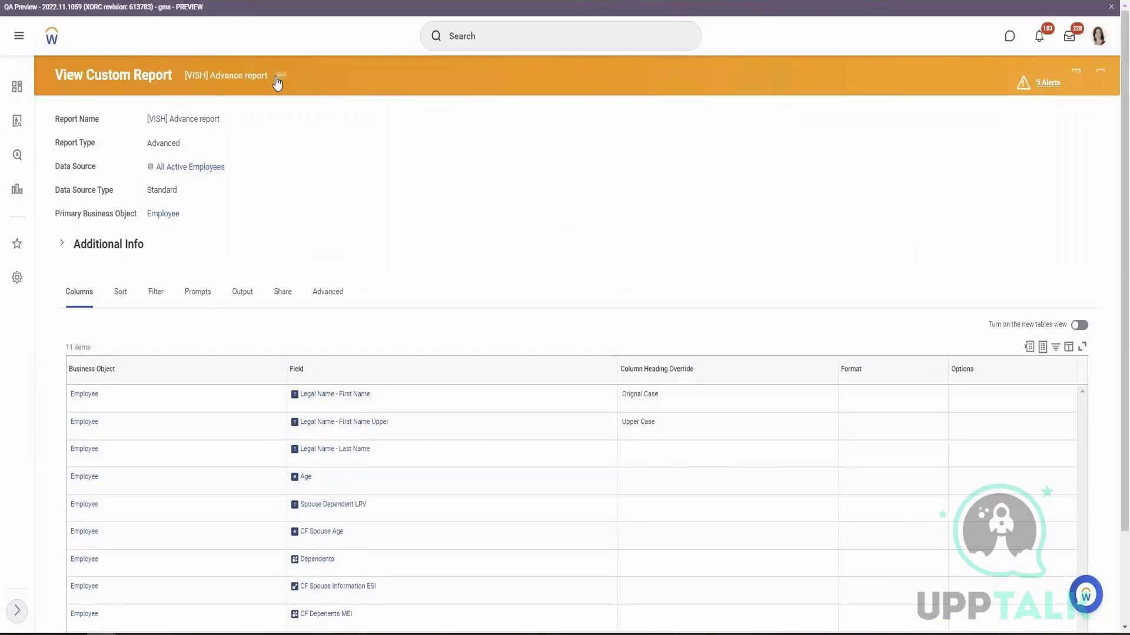
Step: Edit the custom report, add a column row below CF Depenents MEI, and start creating a calculated field for it
{"action": "left_click", "coordinate": [281, 76]}
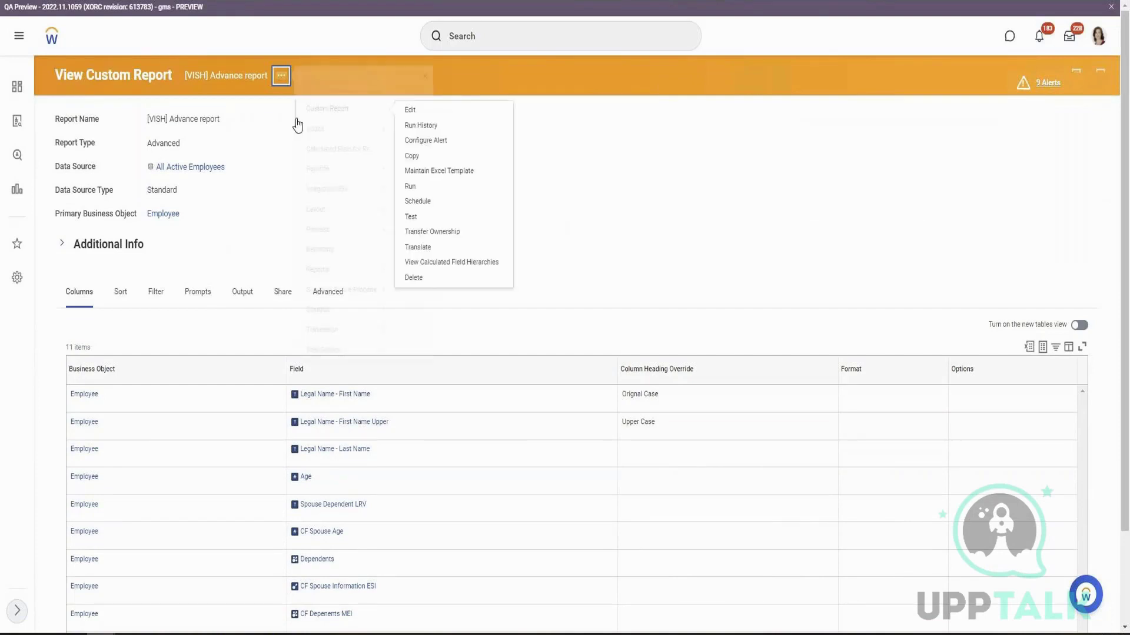
{"action": "left_click", "coordinate": [421, 110]}
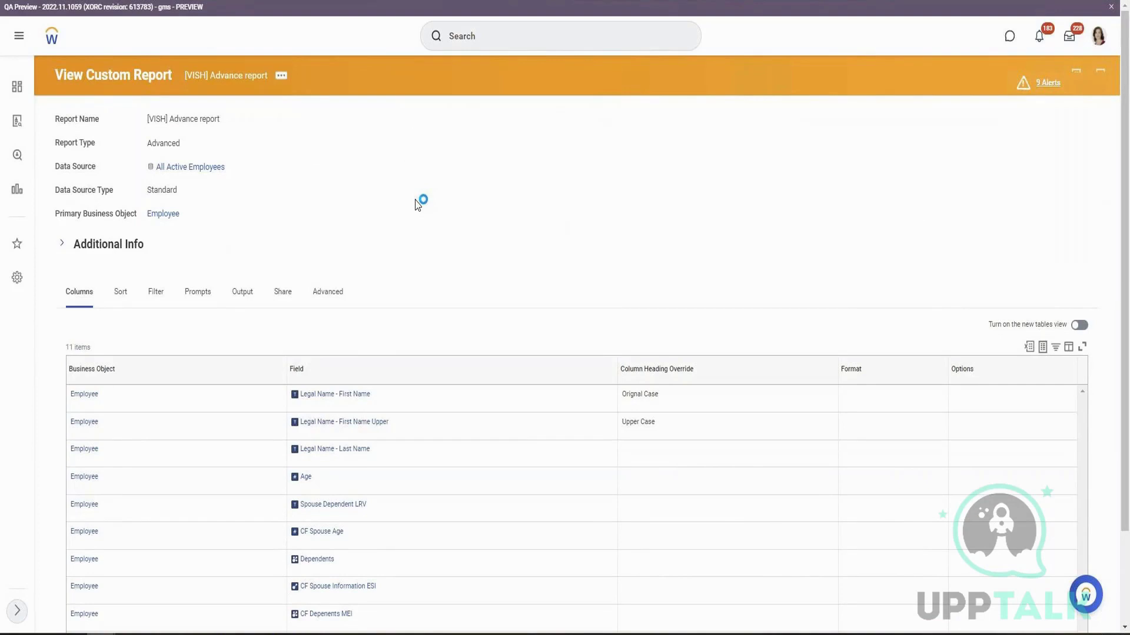
{"action": "scroll", "coordinate": [179, 357], "scroll_direction": "down", "scroll_amount": 5}
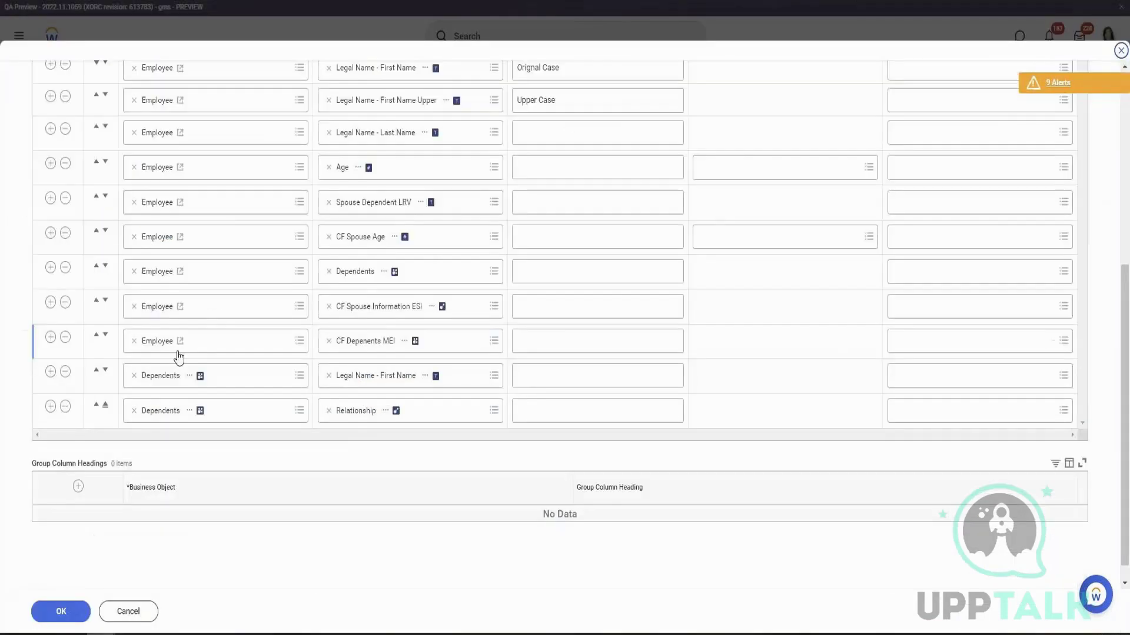
{"action": "scroll", "coordinate": [42, 306], "scroll_direction": "down", "scroll_amount": 1}
{"action": "left_click", "coordinate": [51, 316]}
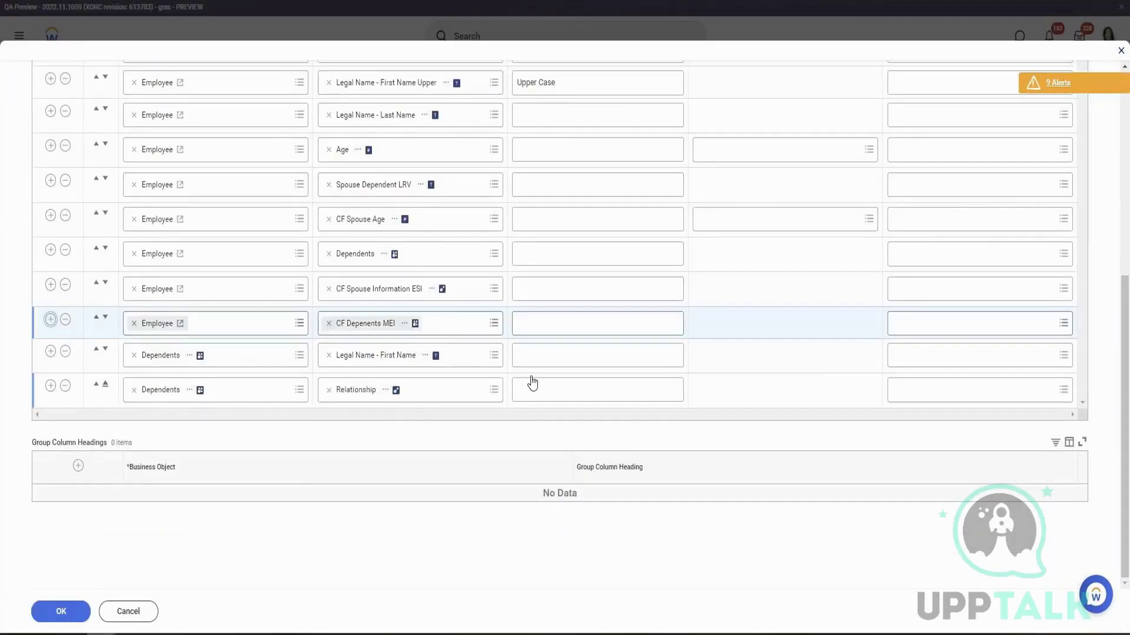
{"action": "left_click", "coordinate": [469, 360]}
{"action": "left_click", "coordinate": [461, 336]}
Step: Look through the full list of functions available for the Employee calculated field
{"action": "left_click", "coordinate": [179, 217]}
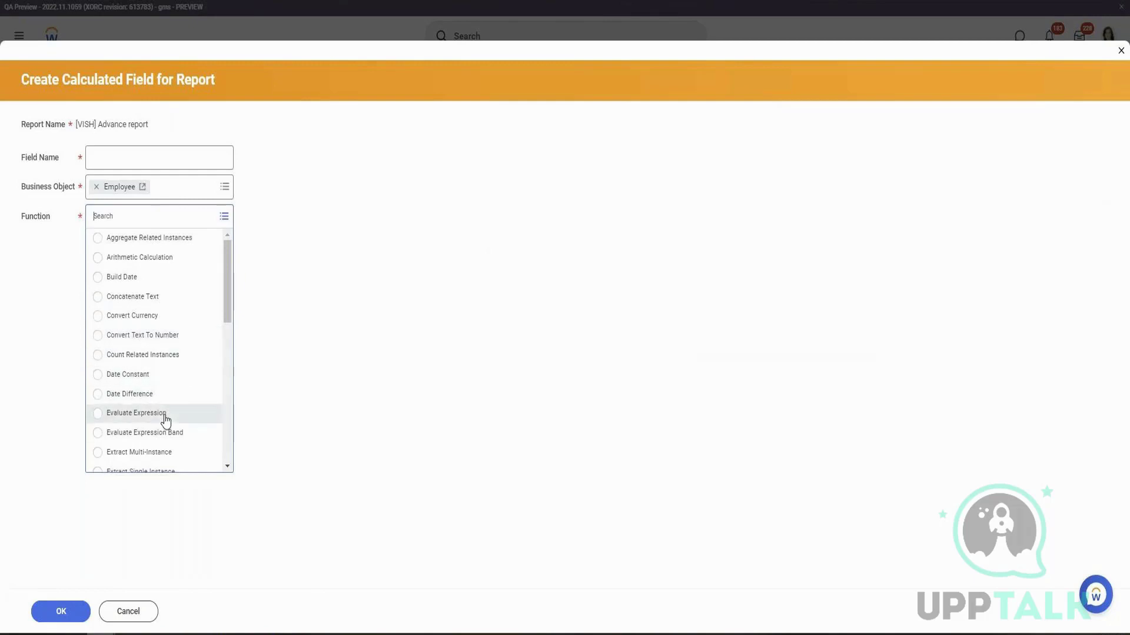
{"action": "left_click_drag", "start_coordinate": [229, 297], "coordinate": [232, 336]}
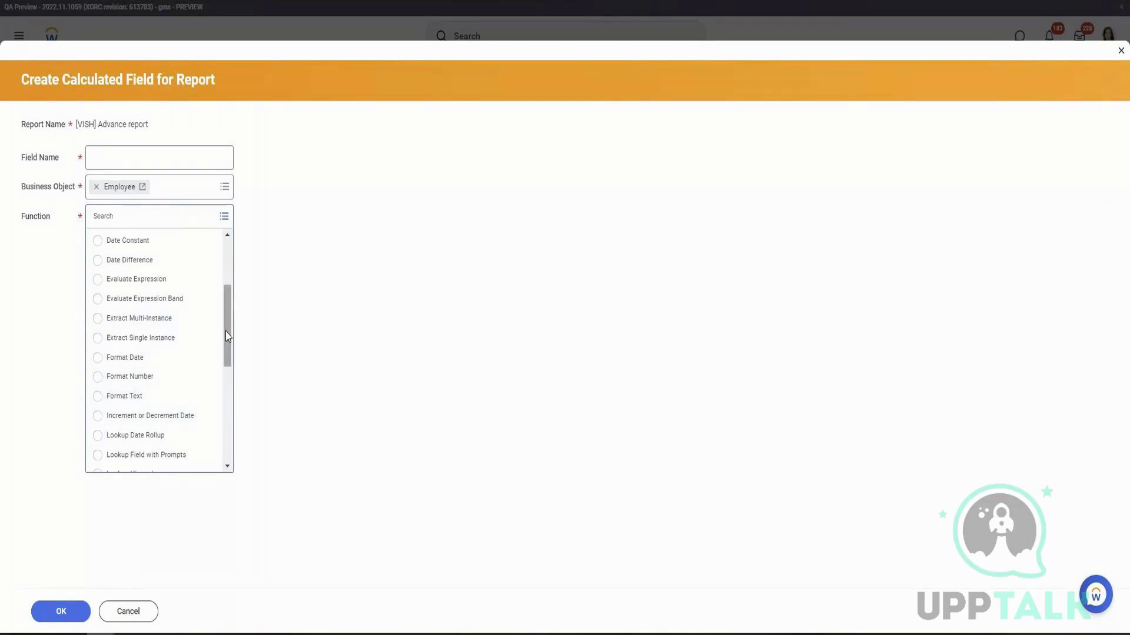
{"action": "left_click_drag", "start_coordinate": [229, 337], "coordinate": [233, 399]}
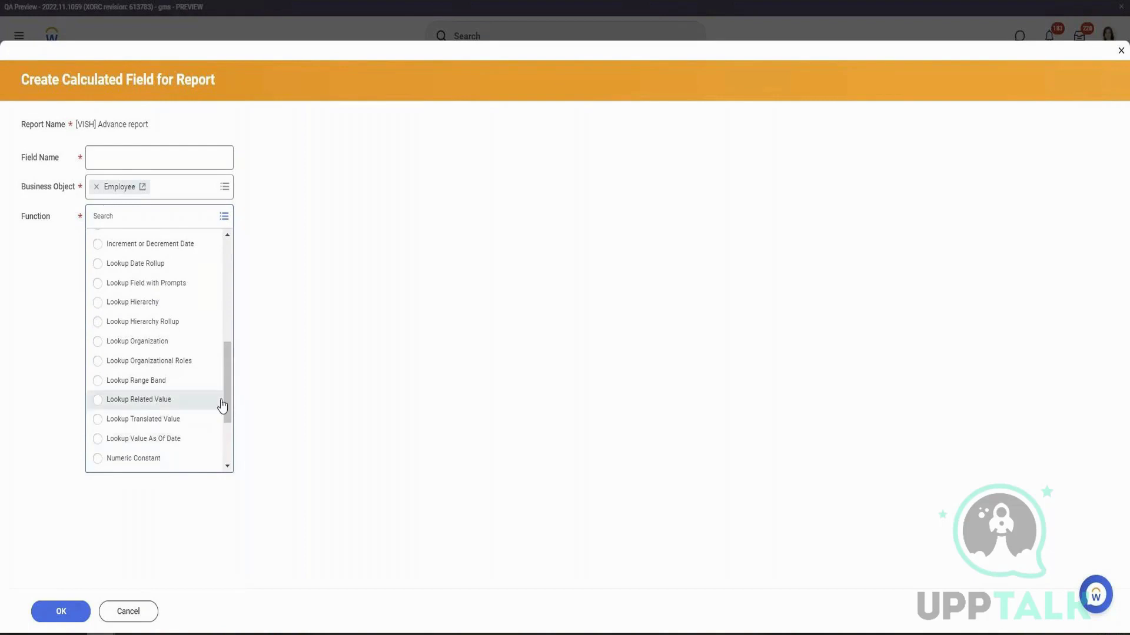
{"action": "scroll", "coordinate": [230, 396], "scroll_direction": "down", "scroll_amount": 3}
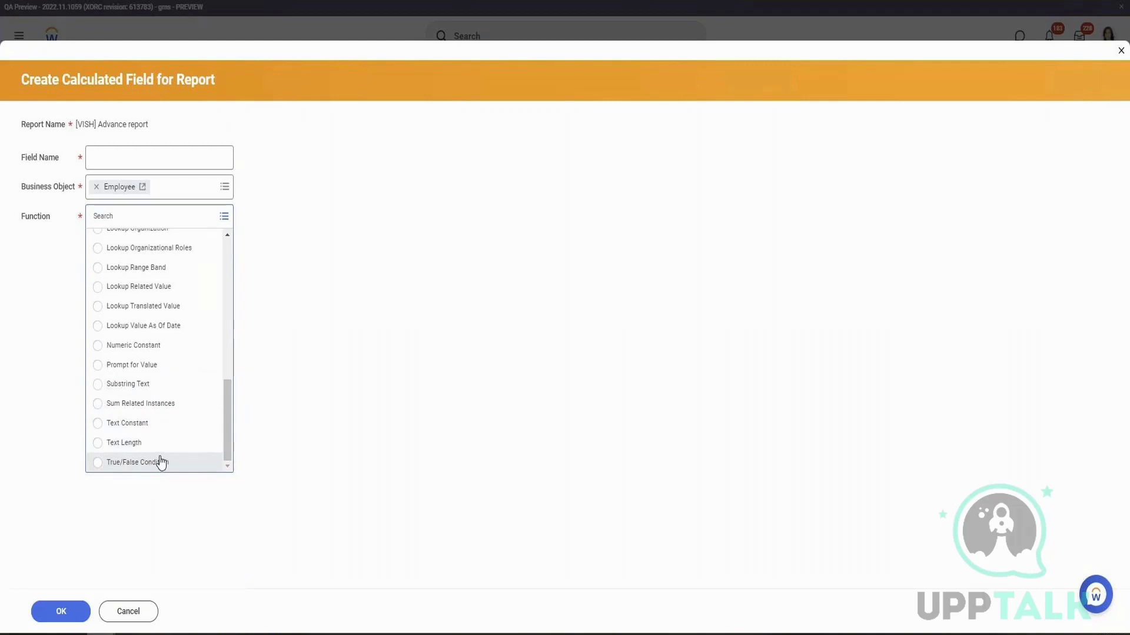
{"action": "left_click_drag", "start_coordinate": [227, 418], "coordinate": [250, 238]}
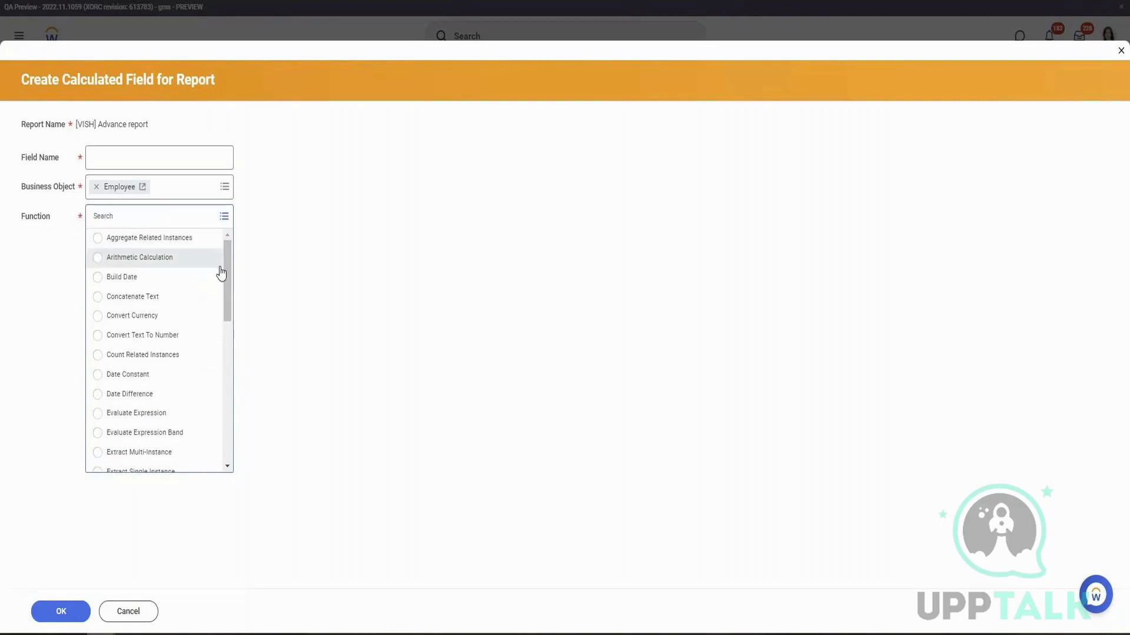
{"action": "left_click_drag", "start_coordinate": [234, 272], "coordinate": [243, 422]}
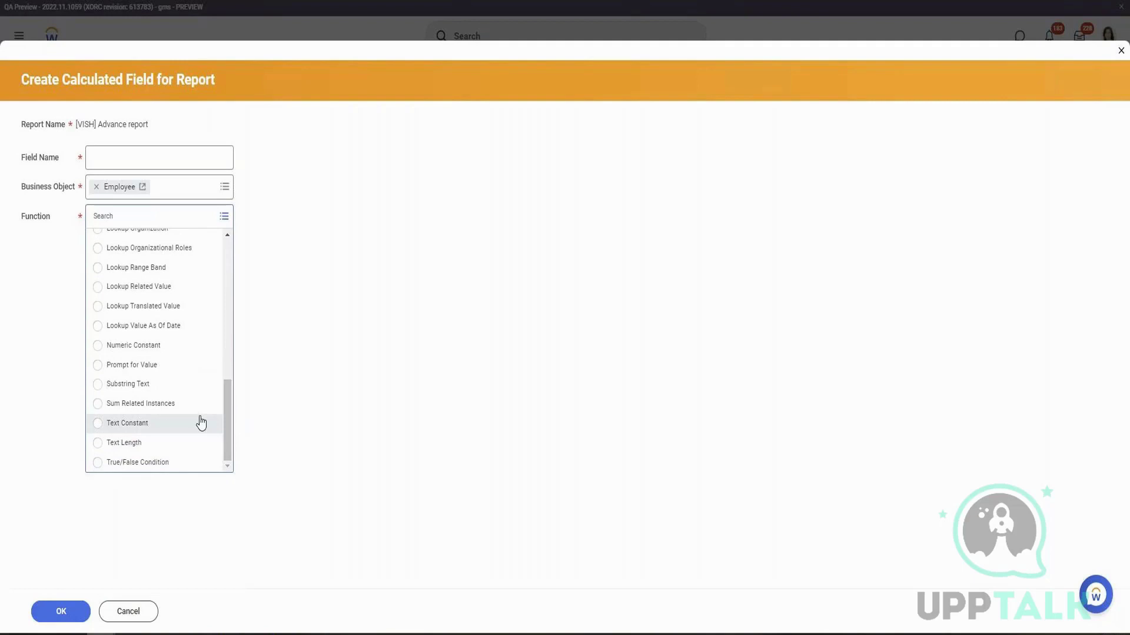
{"action": "scroll", "coordinate": [200, 422], "scroll_direction": "up", "scroll_amount": 3}
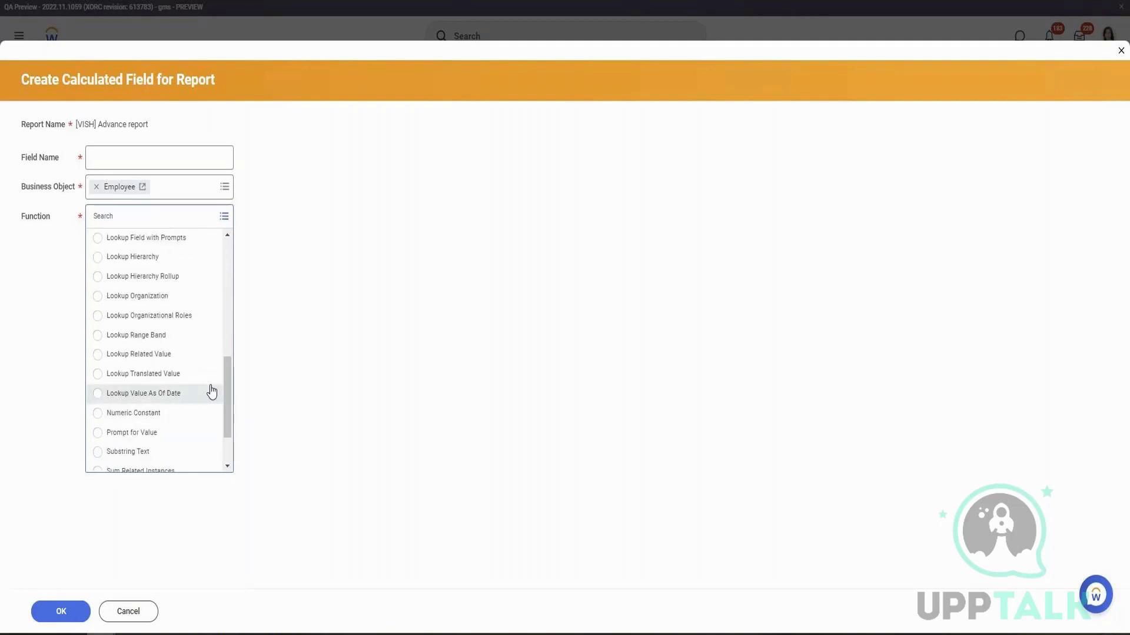
{"action": "scroll", "coordinate": [230, 363], "scroll_direction": "up", "scroll_amount": 3}
{"action": "left_click_drag", "start_coordinate": [230, 363], "coordinate": [236, 310]}
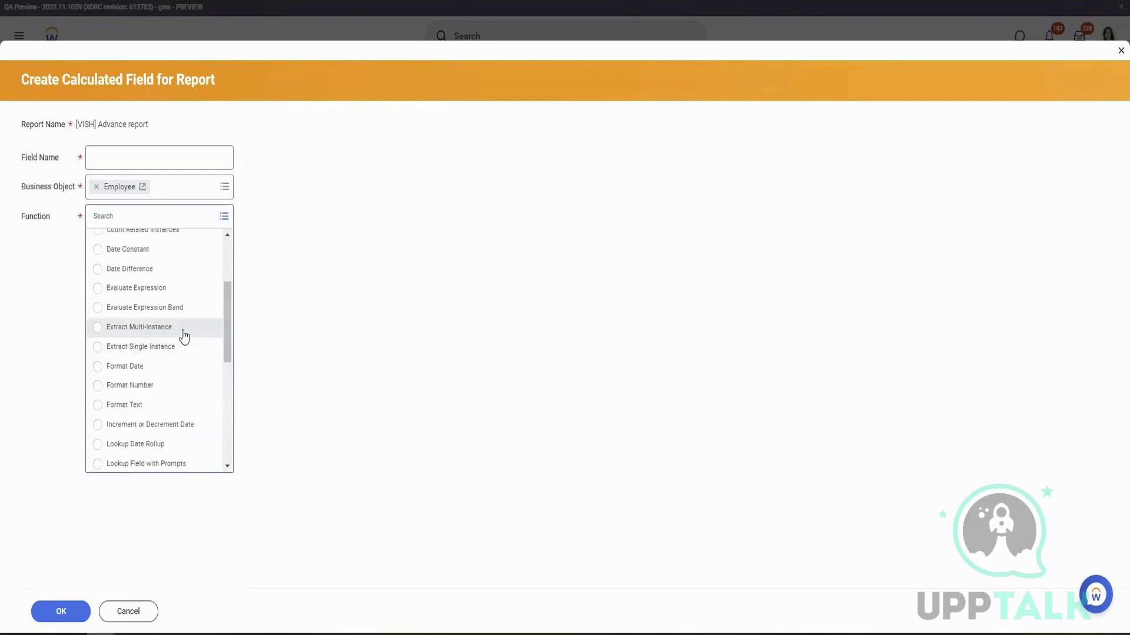
{"action": "scroll", "coordinate": [183, 329], "scroll_direction": "up", "scroll_amount": 1}
{"action": "scroll", "coordinate": [183, 329], "scroll_direction": "up", "scroll_amount": 1}
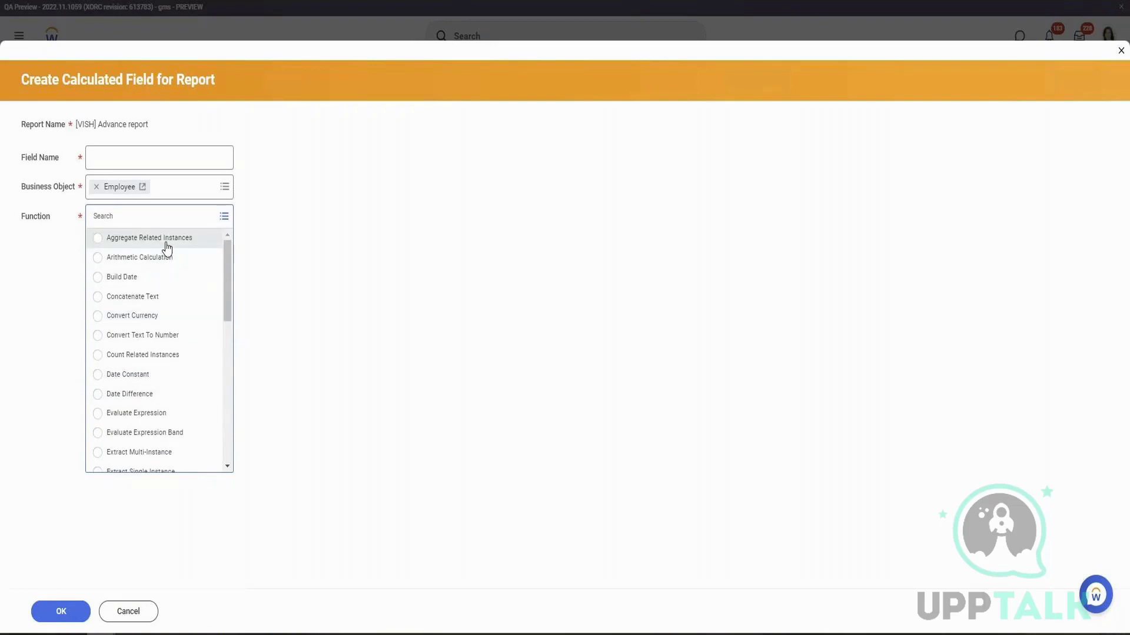
Step: Give the Employee calculated field the Count Related Instances function and the name Dependent Count, and proceed to its calculation
{"action": "left_click", "coordinate": [150, 360]}
{"action": "left_click", "coordinate": [154, 158]}
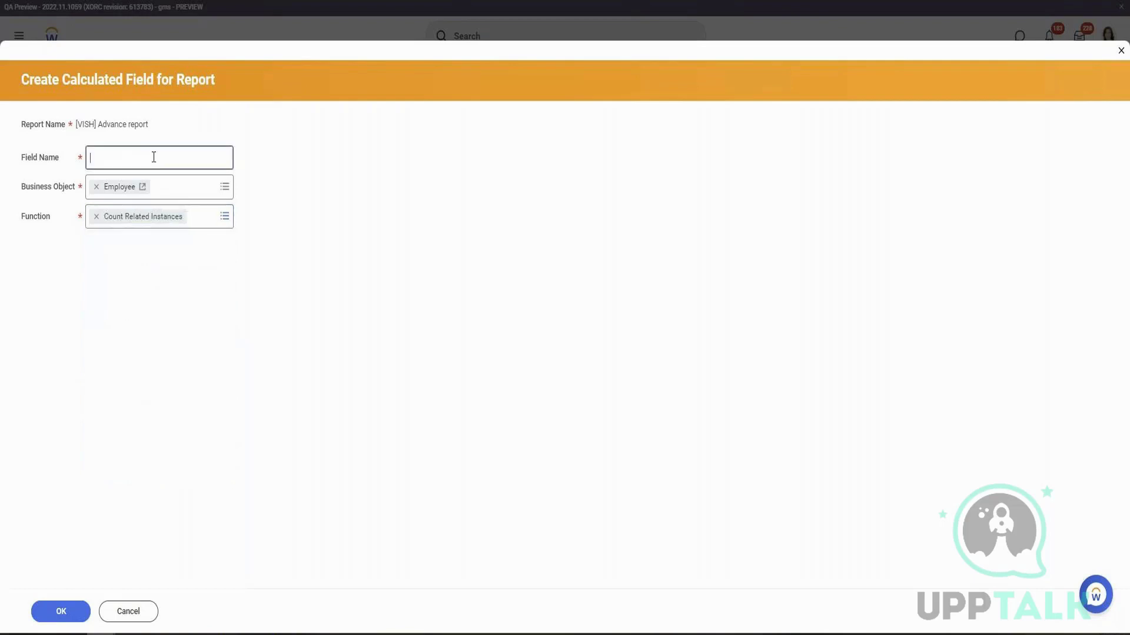
{"action": "type", "text": "Dependent Coun"}
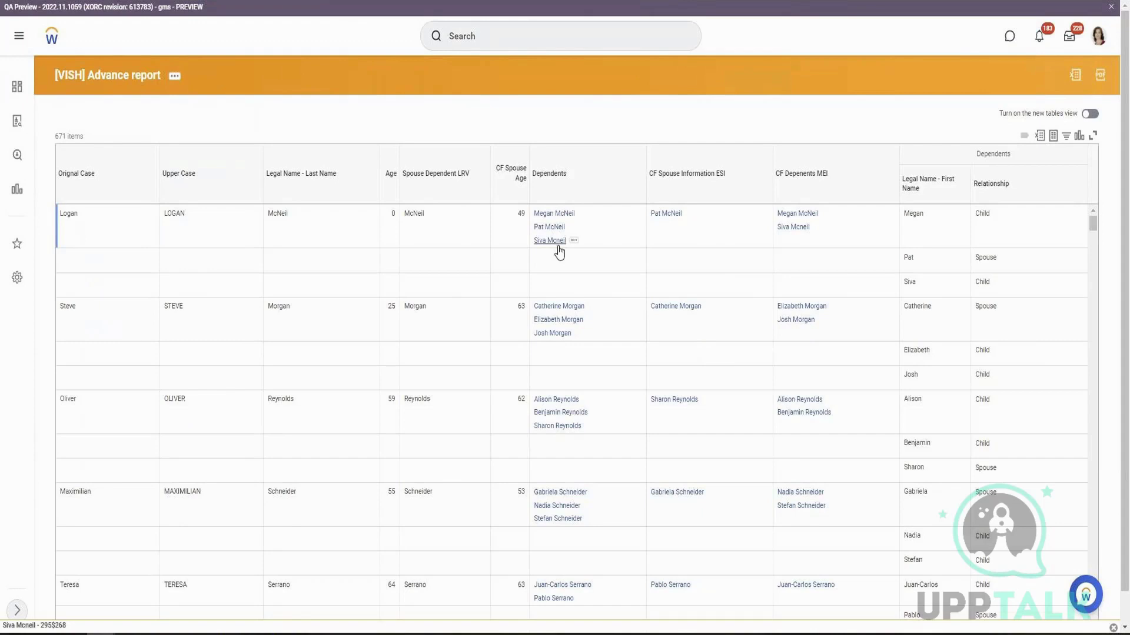
{"action": "left_click_drag", "start_coordinate": [567, 175], "coordinate": [531, 176]}
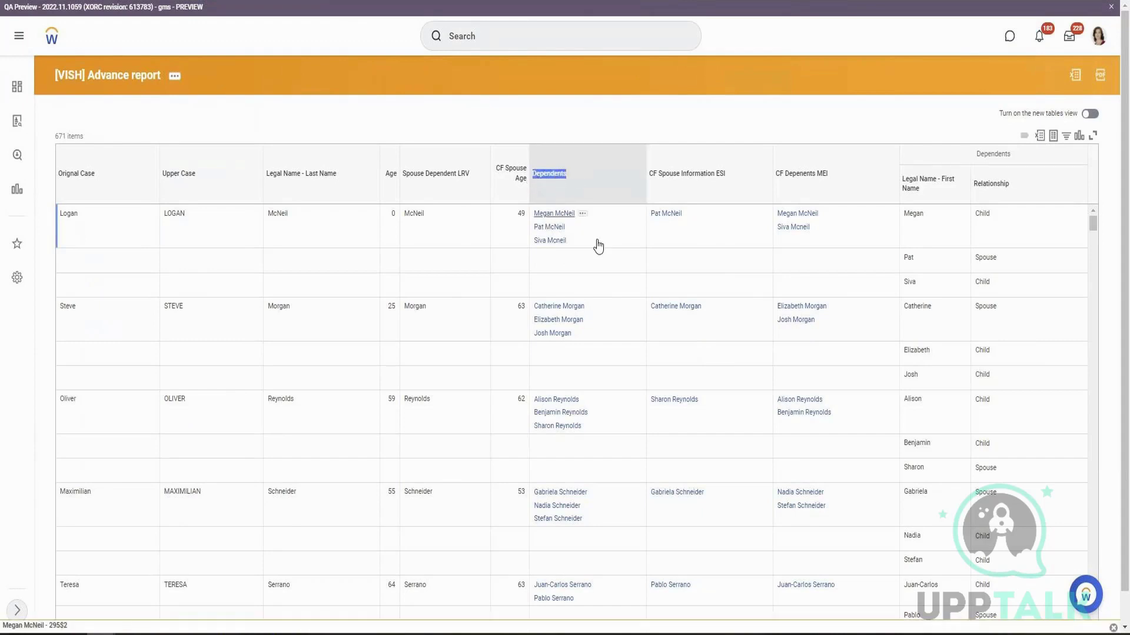
{"action": "left_click", "coordinate": [564, 176]}
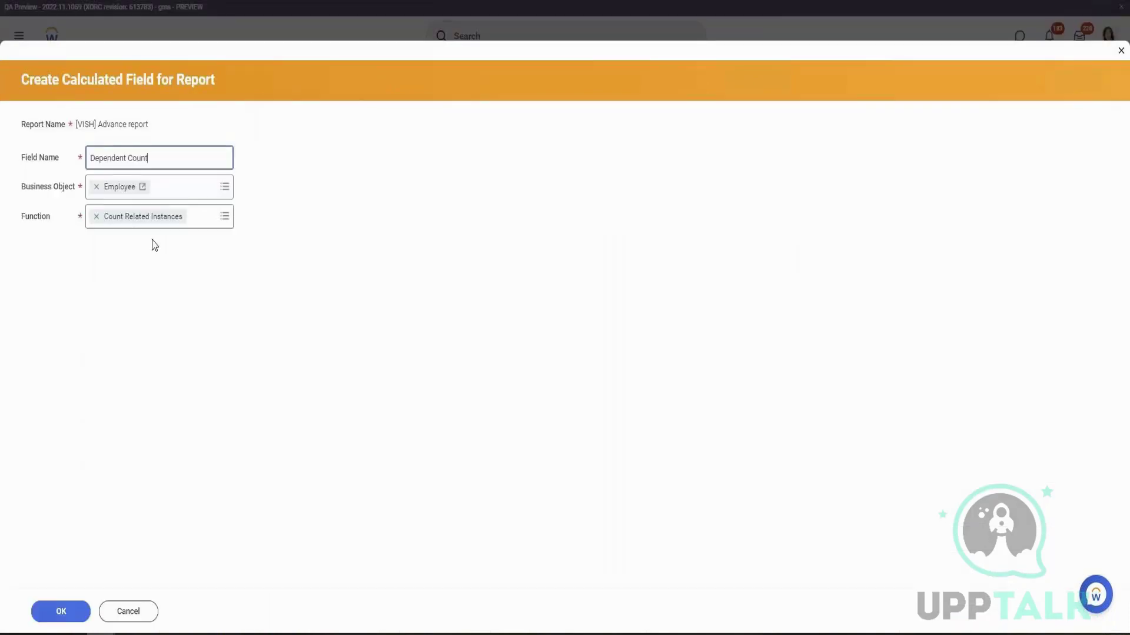
{"action": "left_click", "coordinate": [77, 612]}
Step: Count all instances of the related field Dependents and save the calculated field
{"action": "left_click", "coordinate": [207, 270]}
{"action": "type", "text": "depen"}
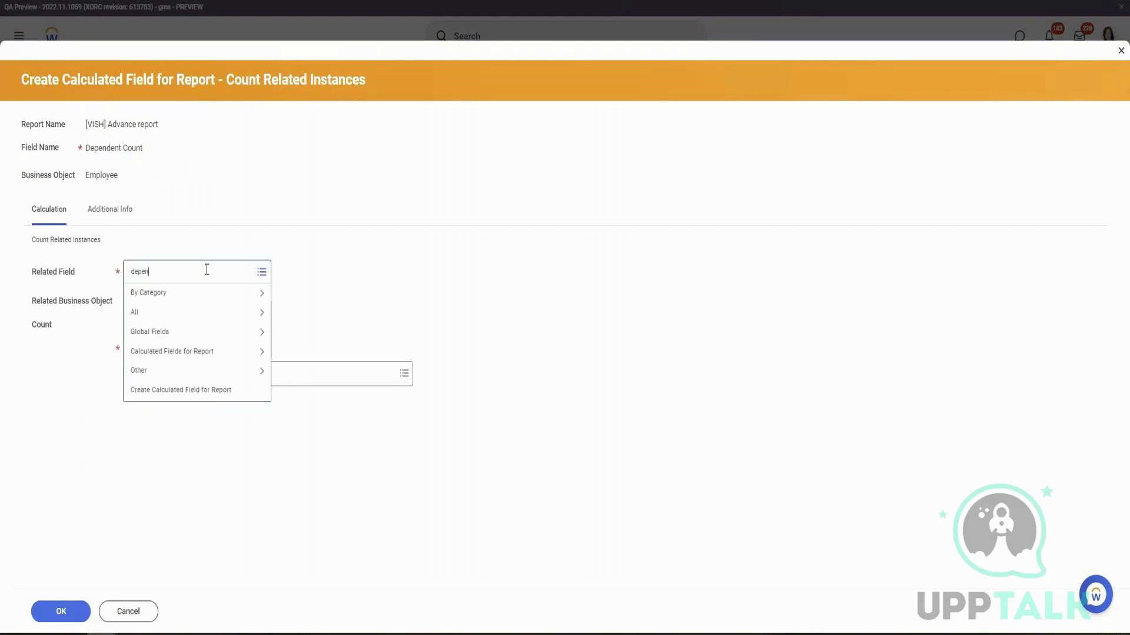
{"action": "key", "text": "Return"}
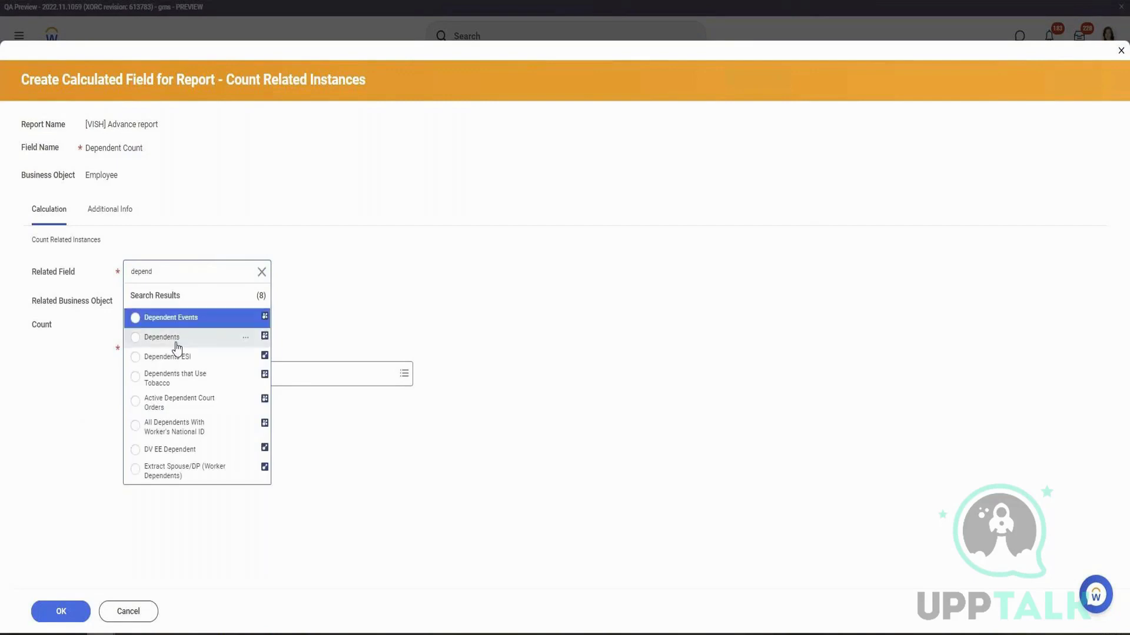
{"action": "left_click", "coordinate": [209, 339]}
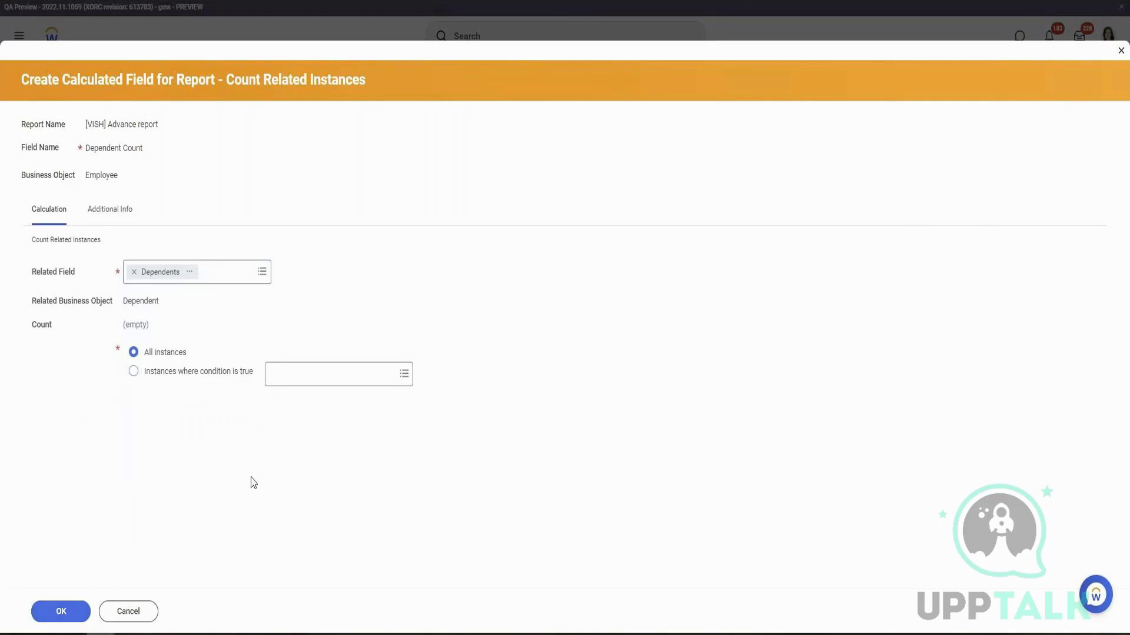
{"action": "left_click", "coordinate": [62, 611]}
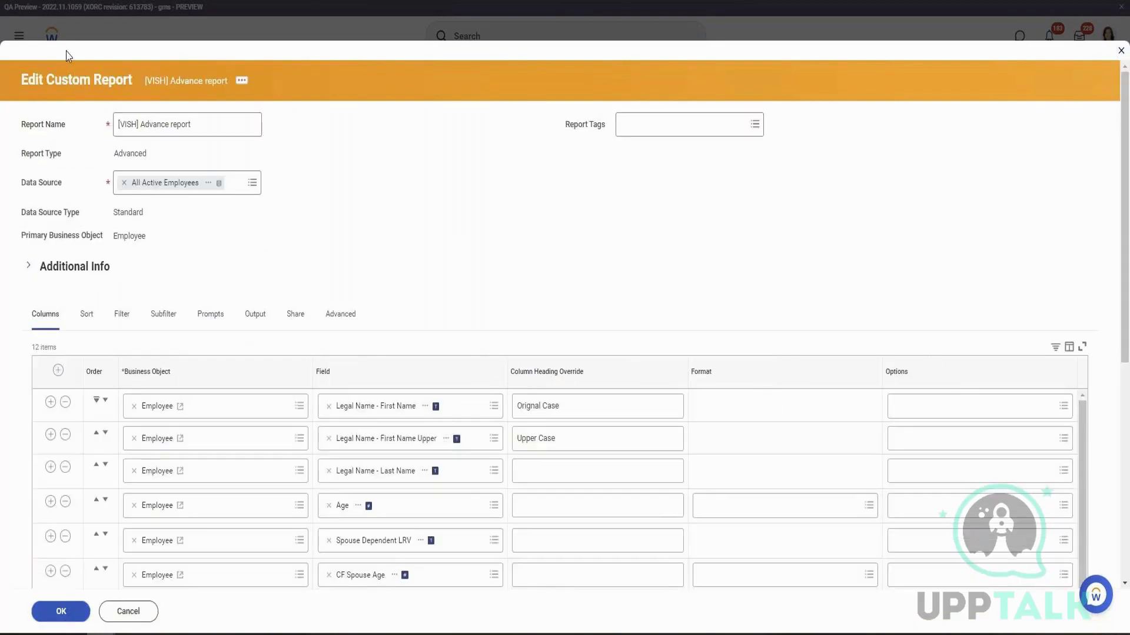
Step: Save the report definition, refresh the report output, and check the first employee's Dependent Count value
{"action": "left_click", "coordinate": [61, 611]}
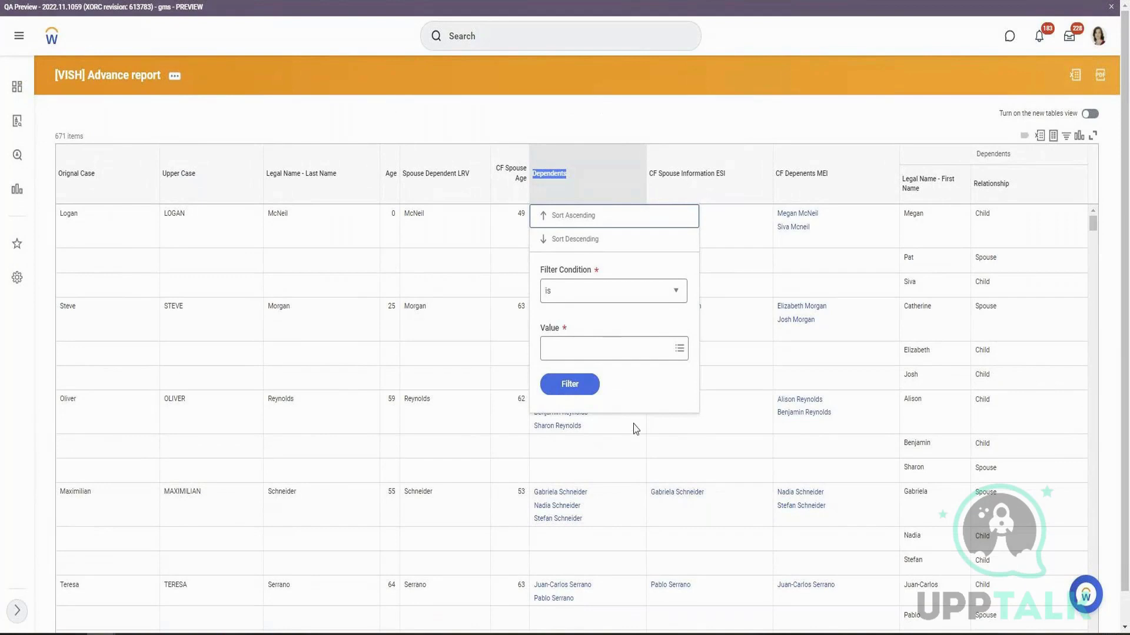
{"action": "key", "text": "F5"}
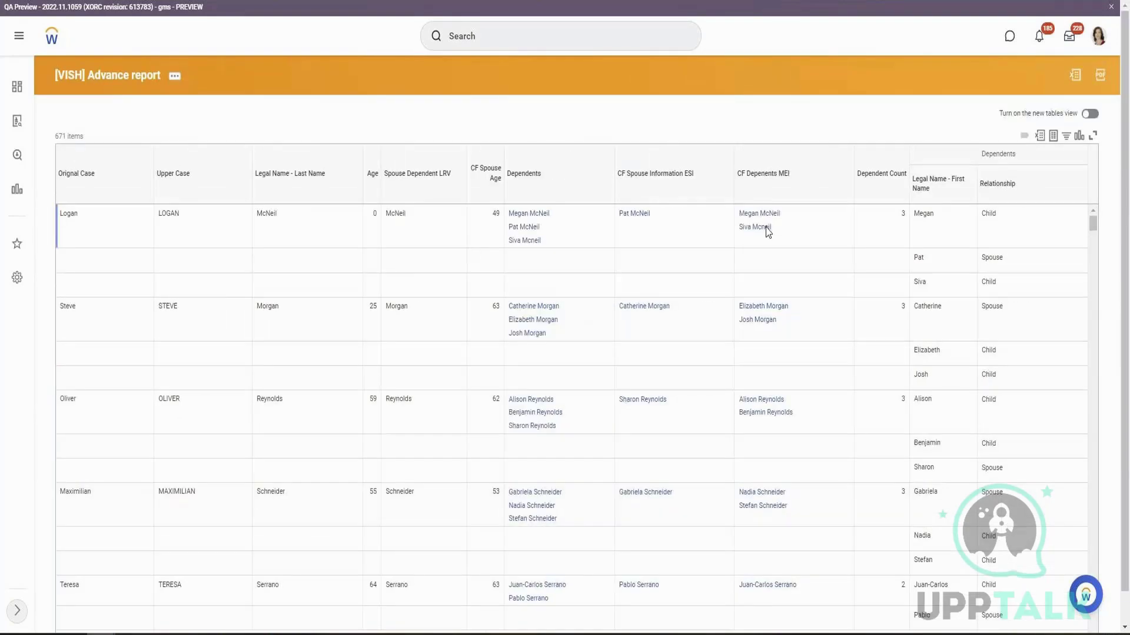
{"action": "left_click", "coordinate": [877, 196]}
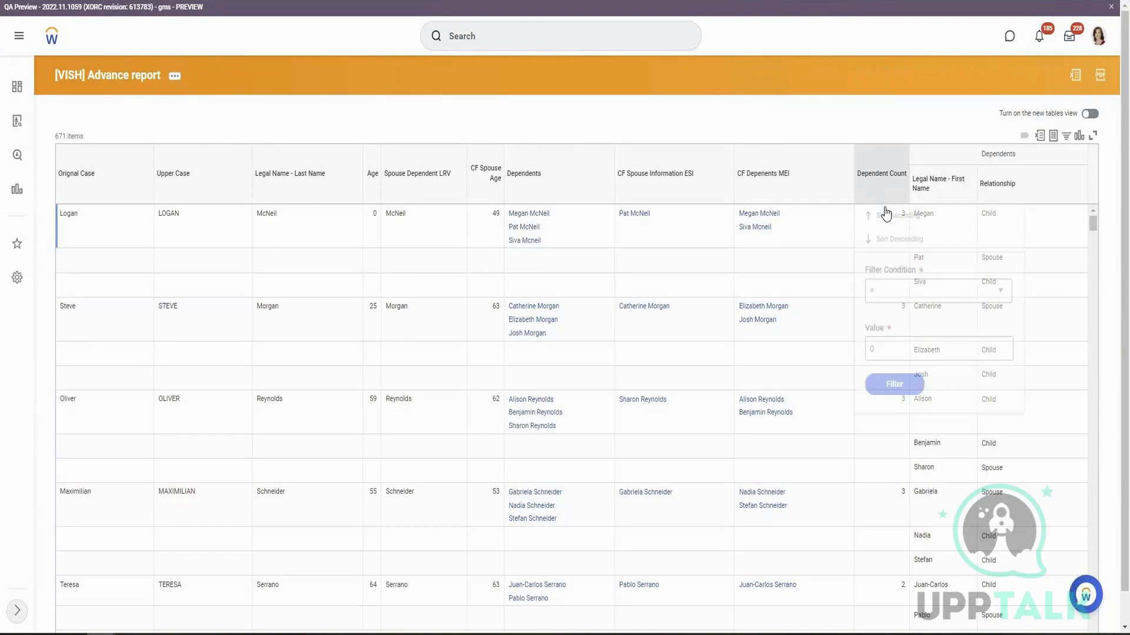
{"action": "left_click", "coordinate": [876, 159]}
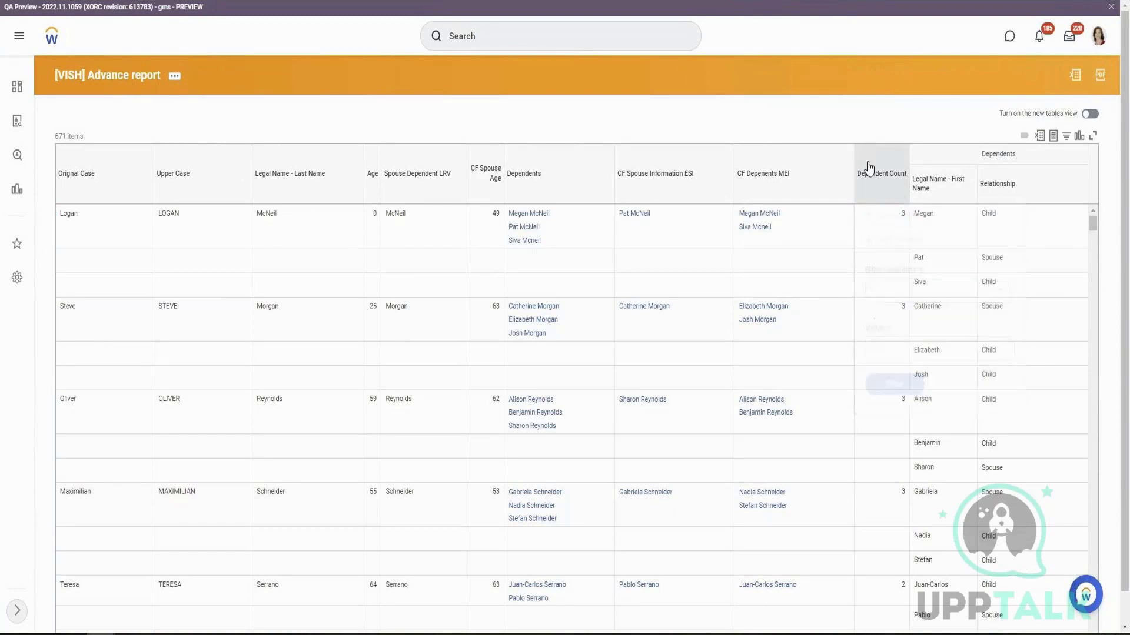
{"action": "double_click", "coordinate": [904, 215]}
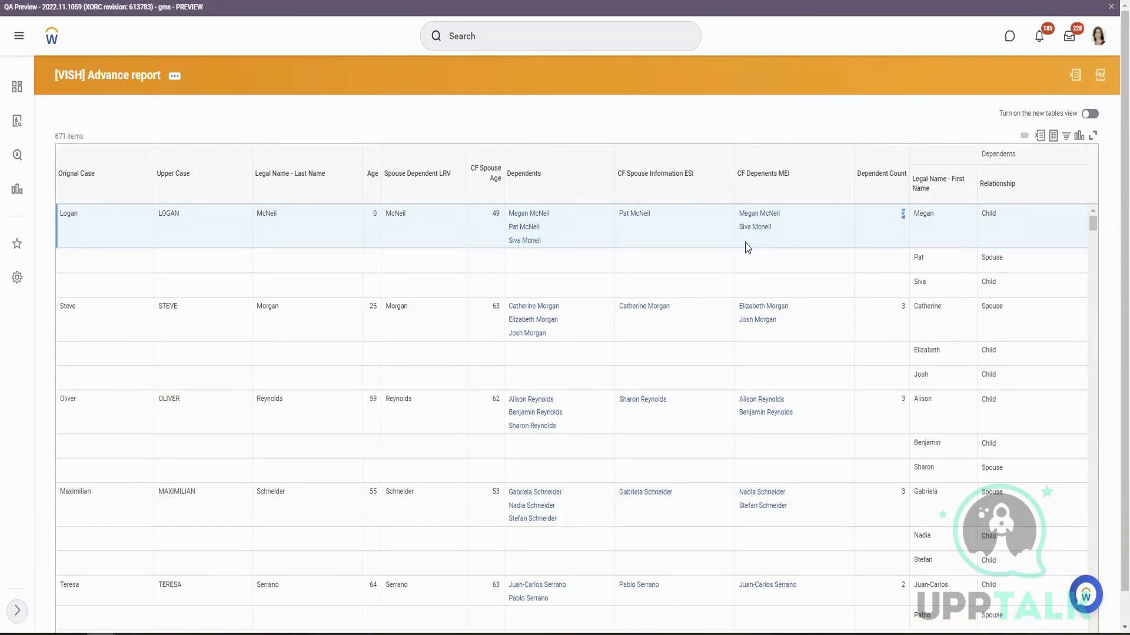
Step: Open the report's Dependent Count calculated field for editing from the custom report's column list
{"action": "left_click_drag", "start_coordinate": [738, 179], "coordinate": [788, 183]}
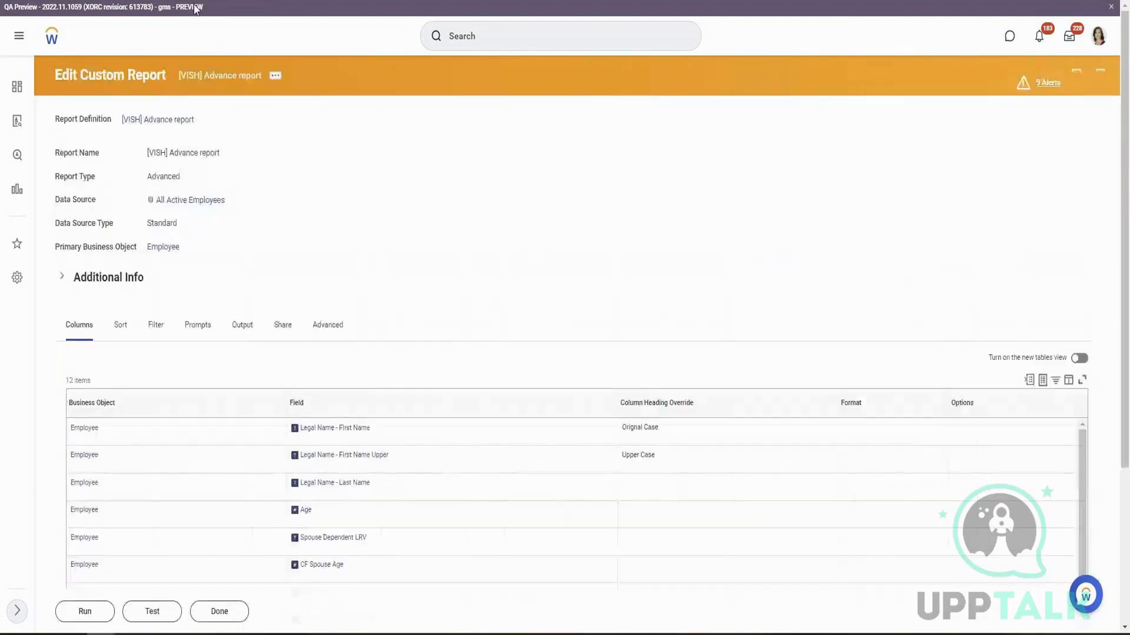
{"action": "scroll", "coordinate": [274, 266], "scroll_direction": "down", "scroll_amount": 1}
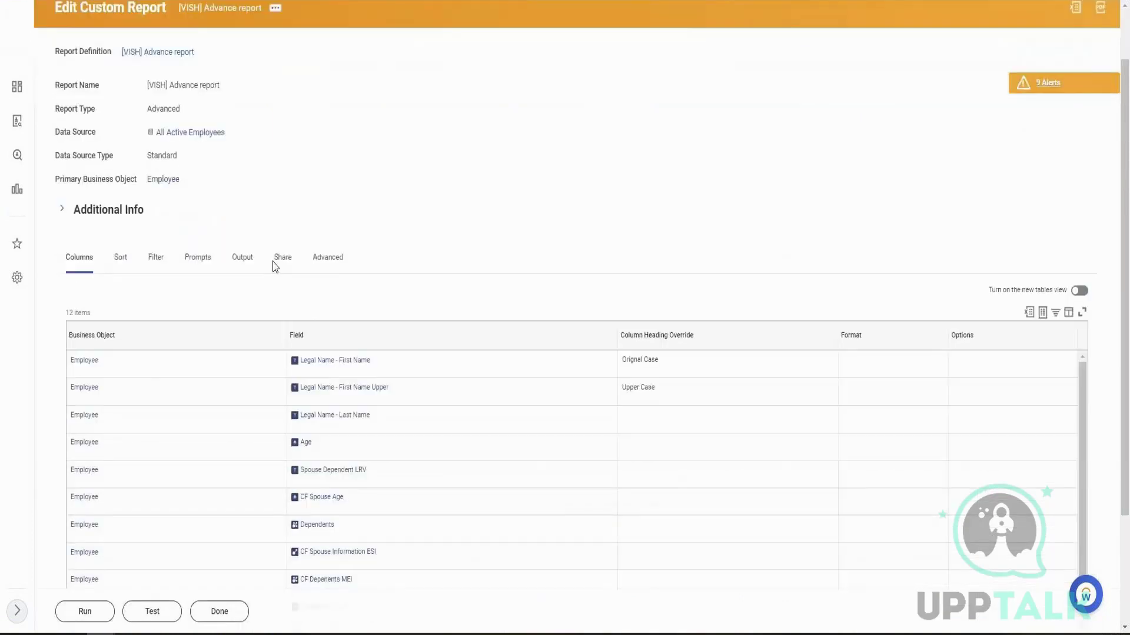
{"action": "scroll", "coordinate": [275, 266], "scroll_direction": "down", "scroll_amount": 3}
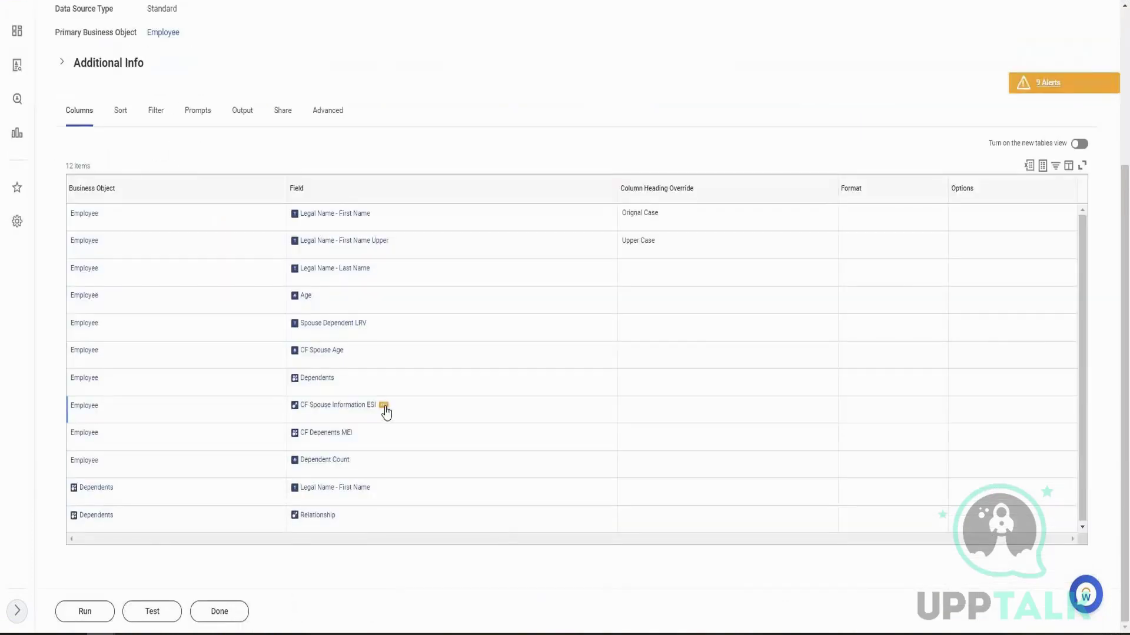
{"action": "left_click", "coordinate": [356, 461]}
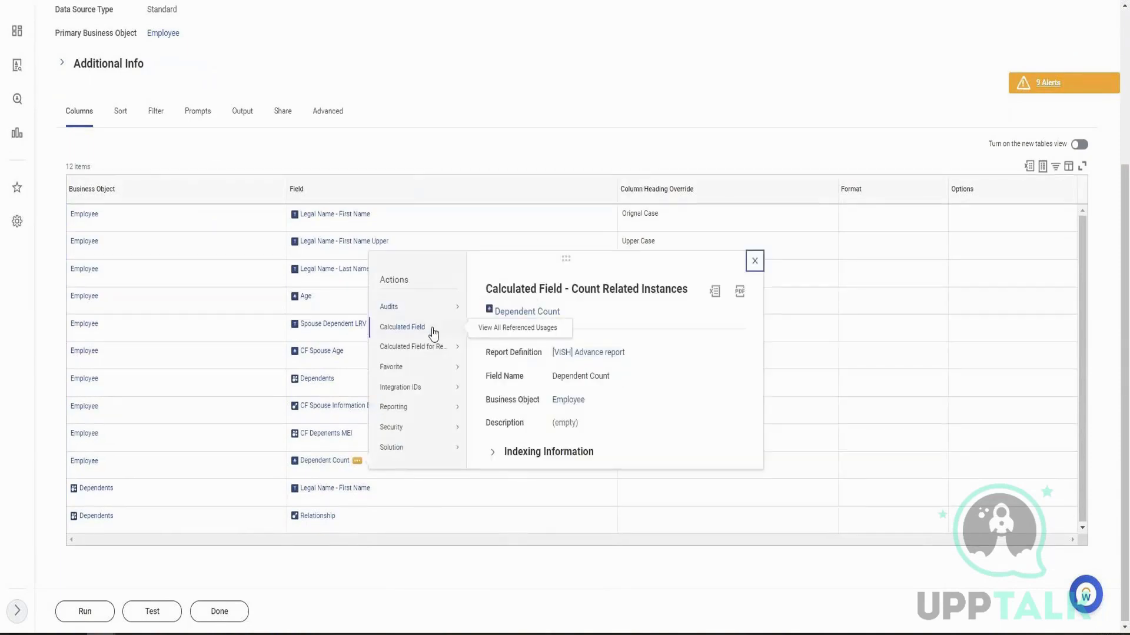
{"action": "mouse_move", "coordinate": [445, 347]}
{"action": "left_click", "coordinate": [481, 349]}
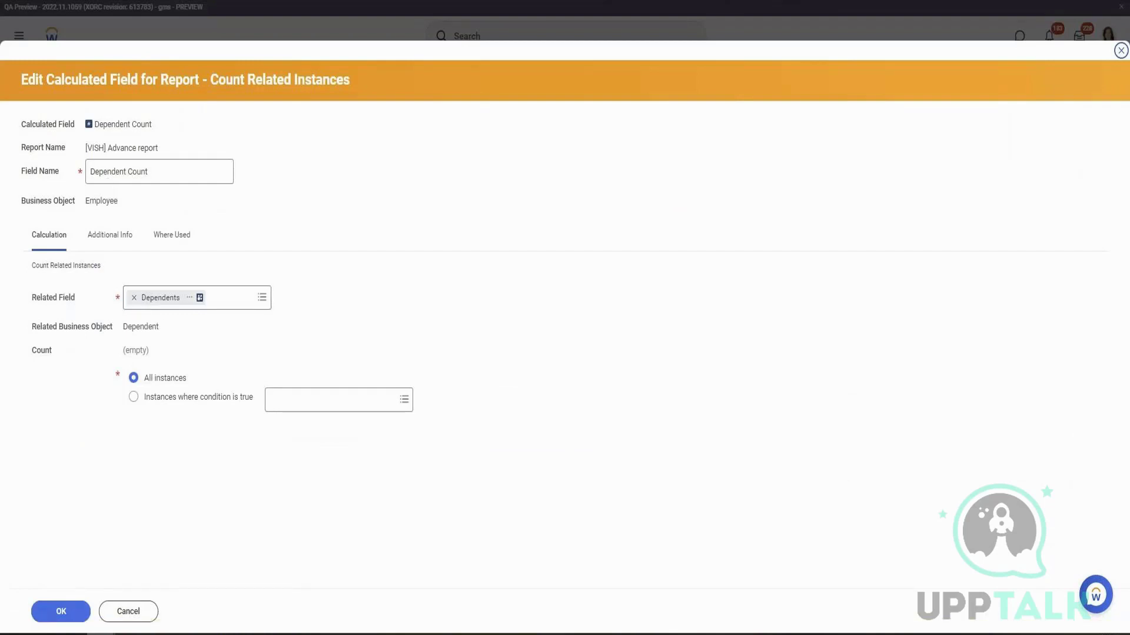
Step: Copy the CF Depenents MEI column heading from the report output
{"action": "left_click", "coordinate": [784, 176]}
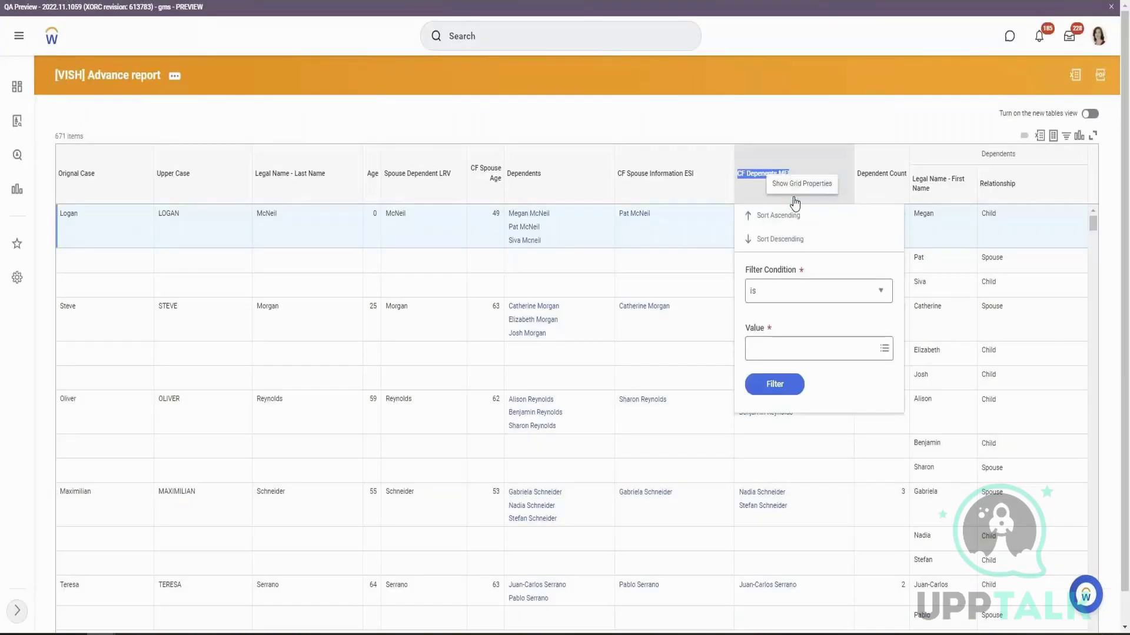
{"action": "left_click", "coordinate": [740, 176]}
{"action": "key", "text": "ctrl+c"}
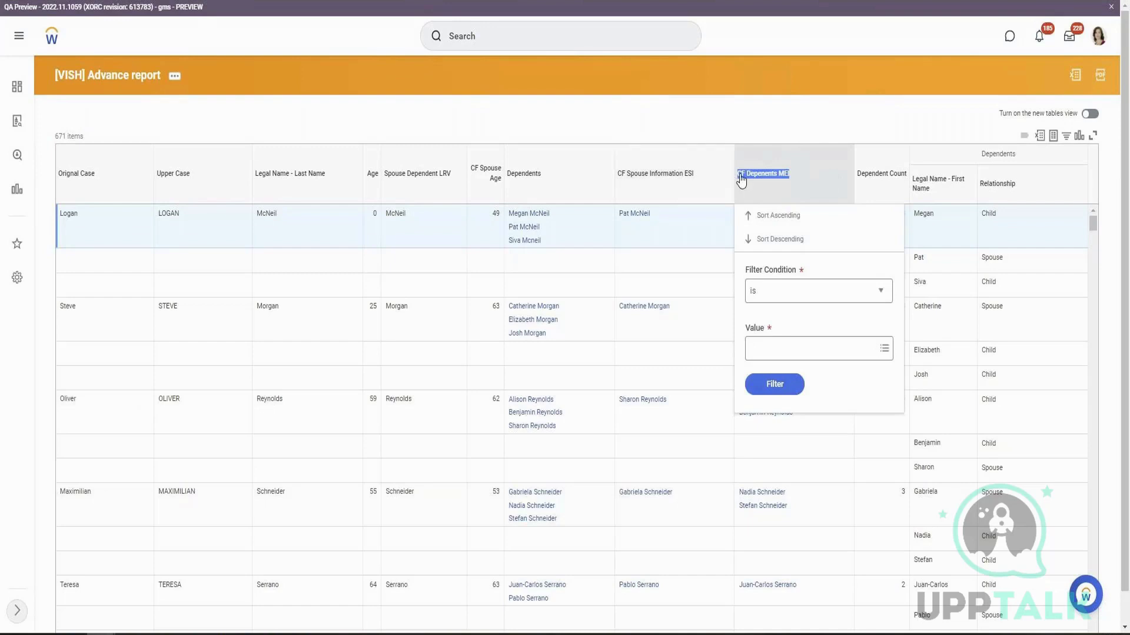
{"action": "left_click", "coordinate": [742, 176]}
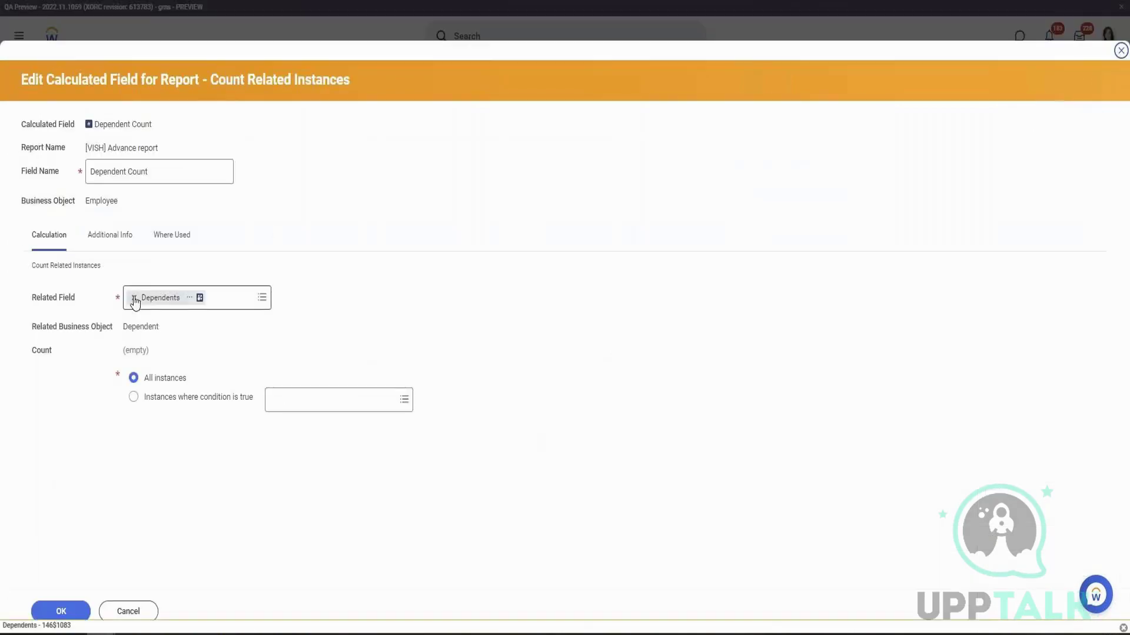
Step: Replace the related field of Dependent Count with CF Depenents MEI and save the calculated field
{"action": "left_click", "coordinate": [133, 298]}
{"action": "key", "text": "BackSpace"}
{"action": "key", "text": "ctrl+v"}
{"action": "key", "text": "Return"}
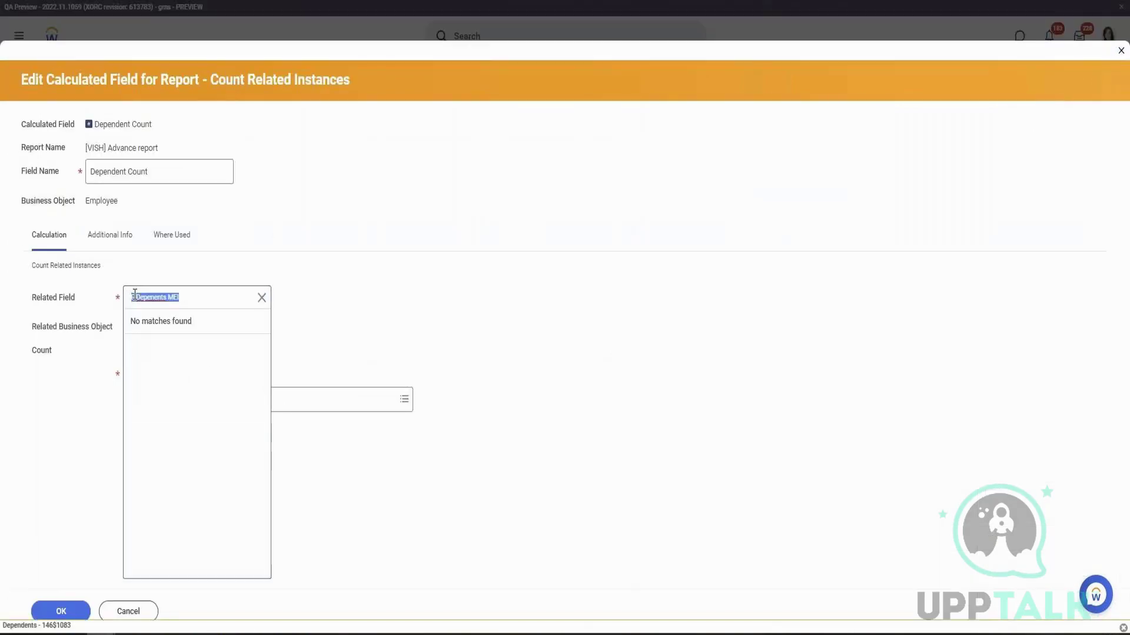
{"action": "left_click", "coordinate": [205, 300]}
{"action": "key", "text": "Return"}
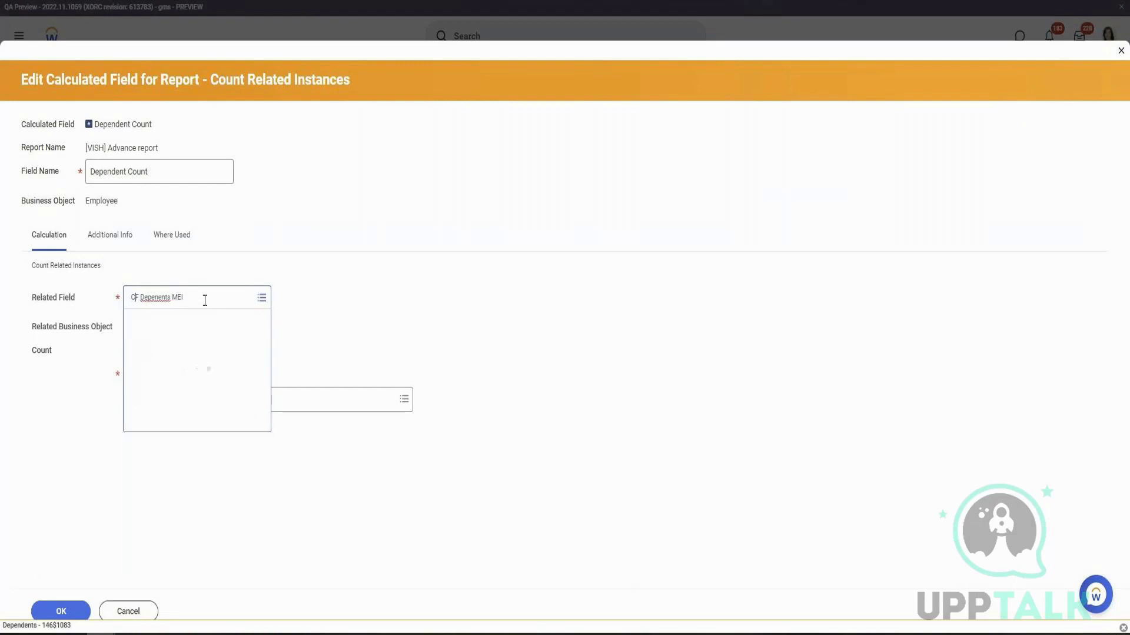
{"action": "left_click", "coordinate": [62, 612]}
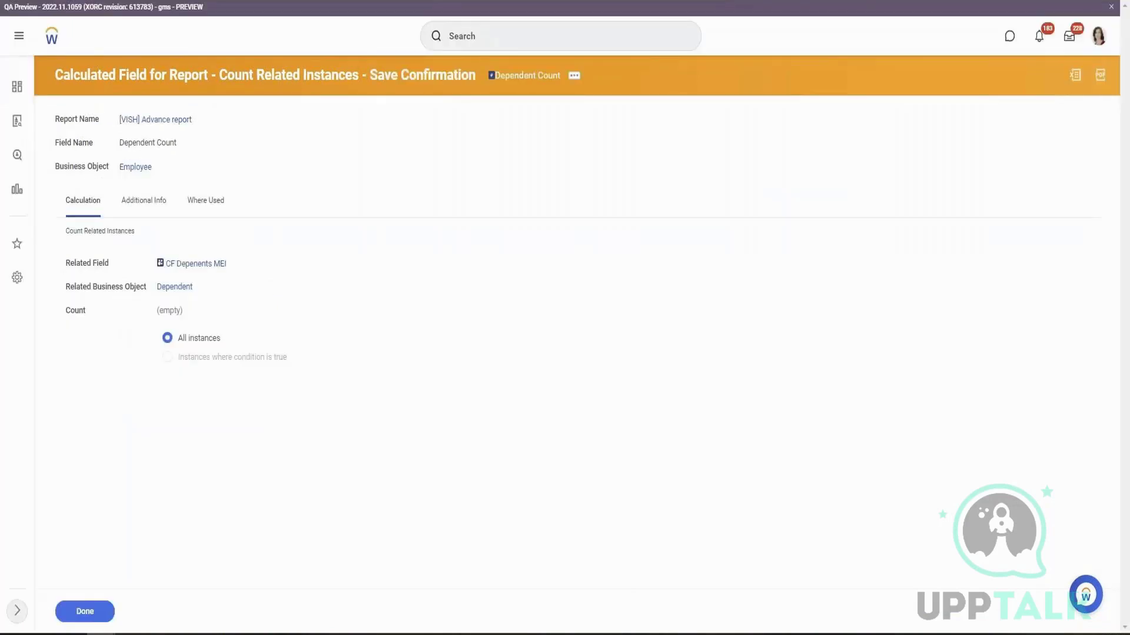
Step: Refresh the report output, check the Dependent Count of the first and fifth employees, and finish the calculated field's save confirmation
{"action": "key", "text": "ctrl+Tab"}
{"action": "key", "text": "F5"}
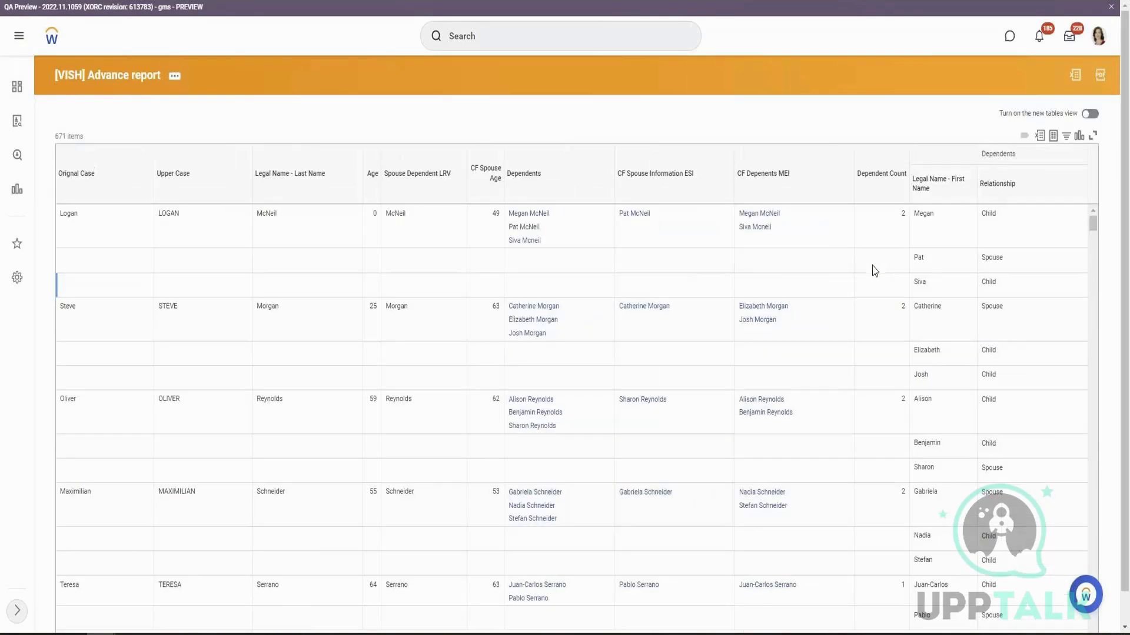
{"action": "left_click", "coordinate": [902, 217]}
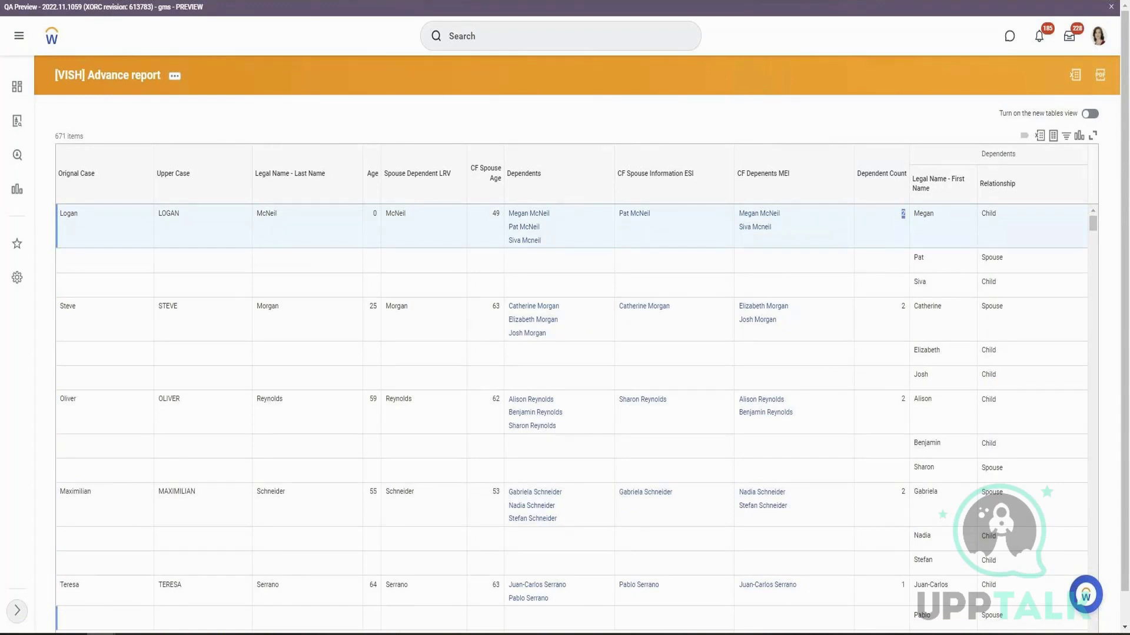
{"action": "left_click", "coordinate": [903, 589]}
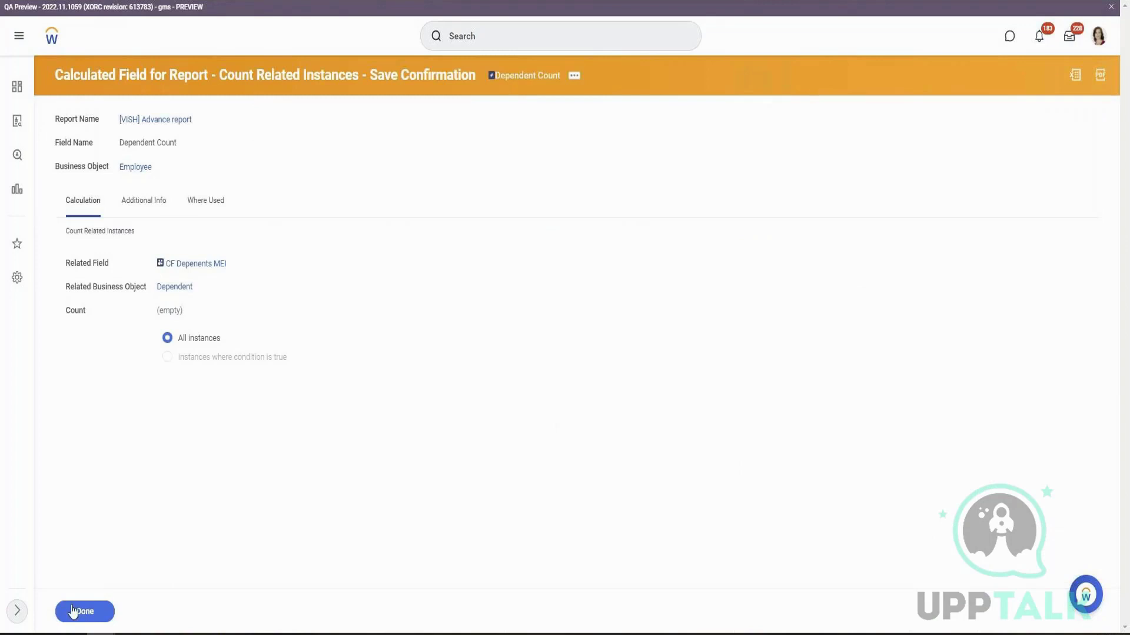
{"action": "left_click", "coordinate": [76, 612]}
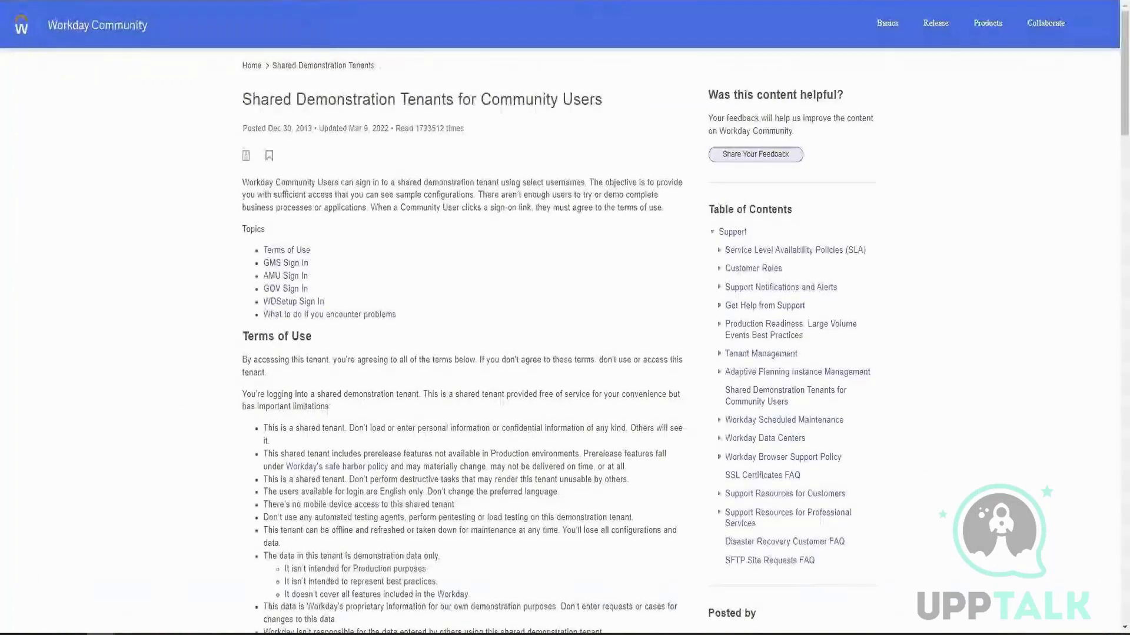
Step: Go to the GMS sign-in section of the Workday Community page and sign in to the shared preview tenant as its CHRO user
{"action": "left_click", "coordinate": [285, 263]}
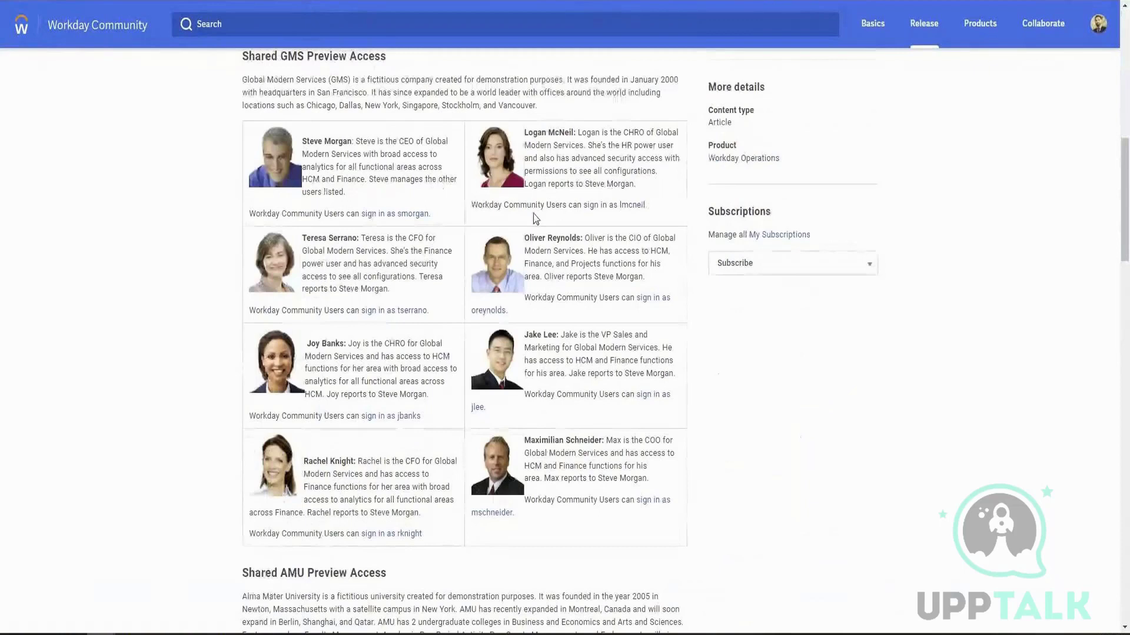
{"action": "left_click", "coordinate": [622, 207]}
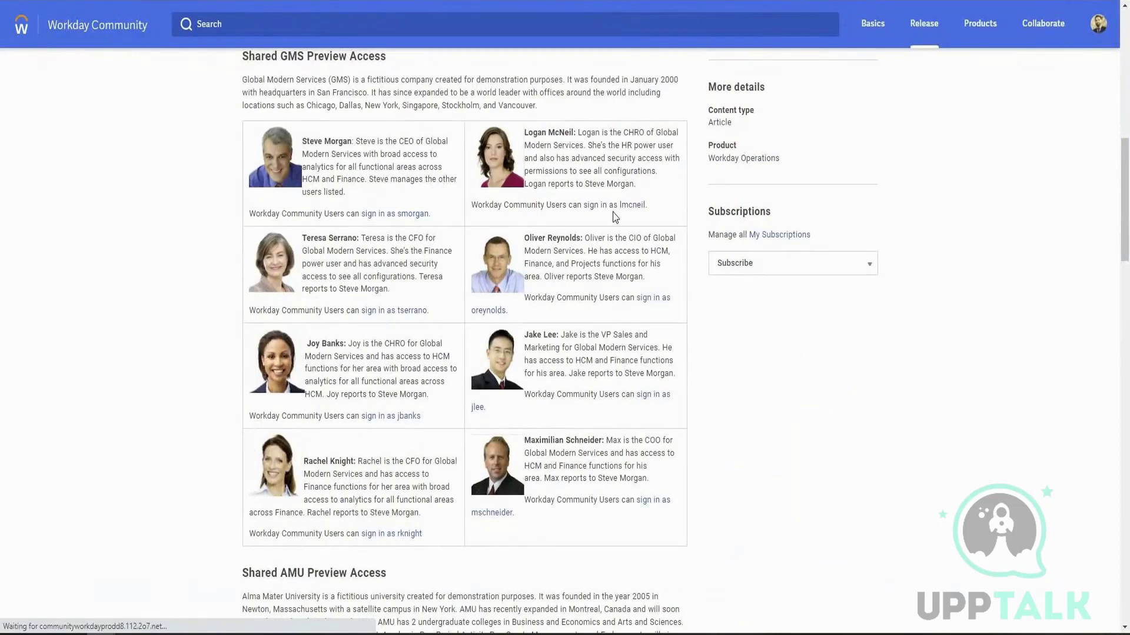
{"action": "left_click", "coordinate": [370, 450]}
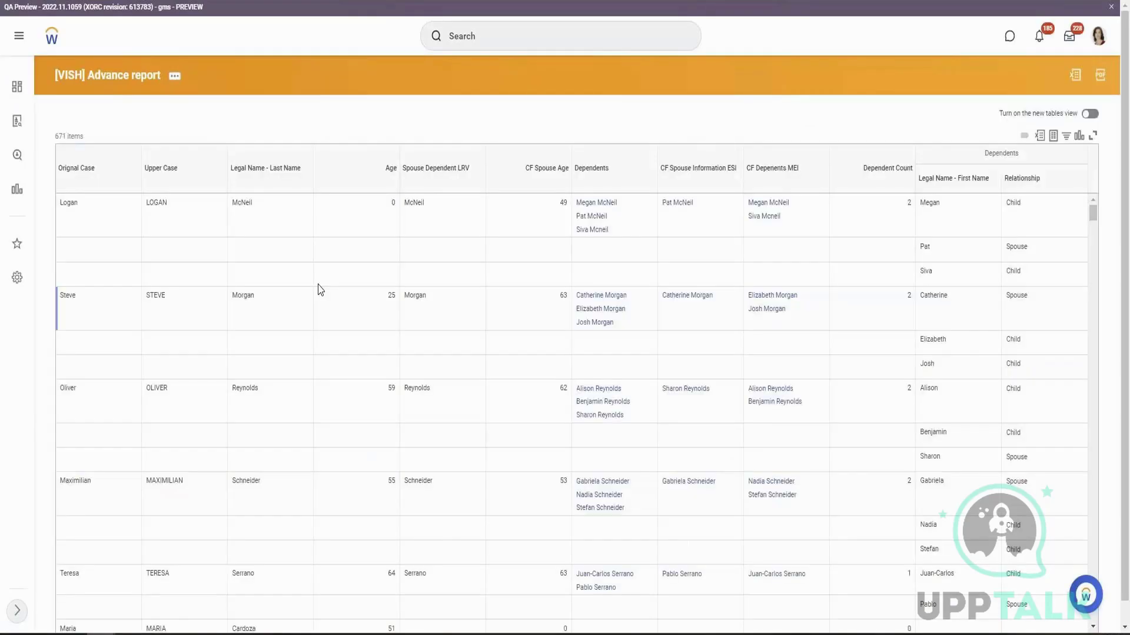
Step: Edit the Advance report definition, add an Employee column row below CF Depenents MEI, and start a new calculated field in it
{"action": "left_click", "coordinate": [175, 75]}
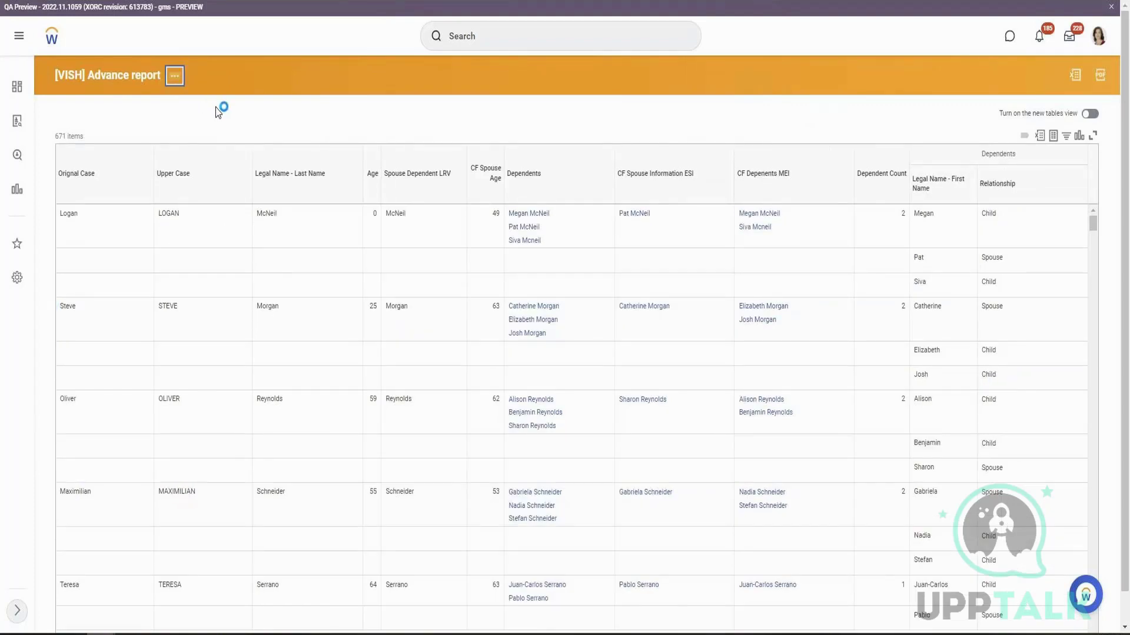
{"action": "mouse_move", "coordinate": [214, 112]}
{"action": "left_click", "coordinate": [319, 120]}
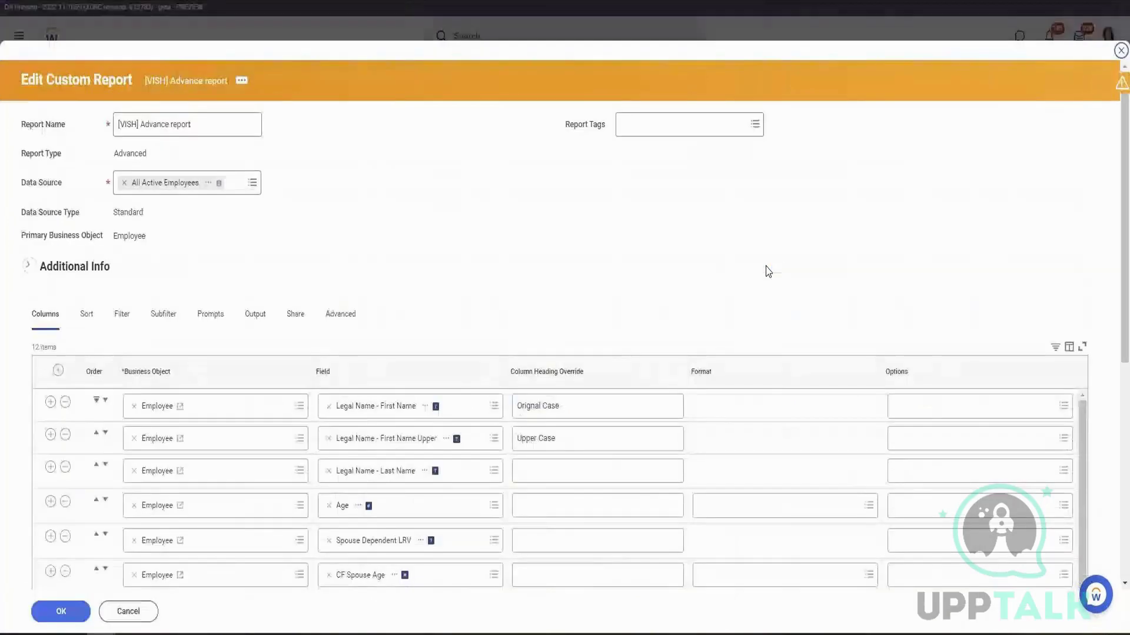
{"action": "scroll", "coordinate": [121, 269], "scroll_direction": "down", "scroll_amount": 5}
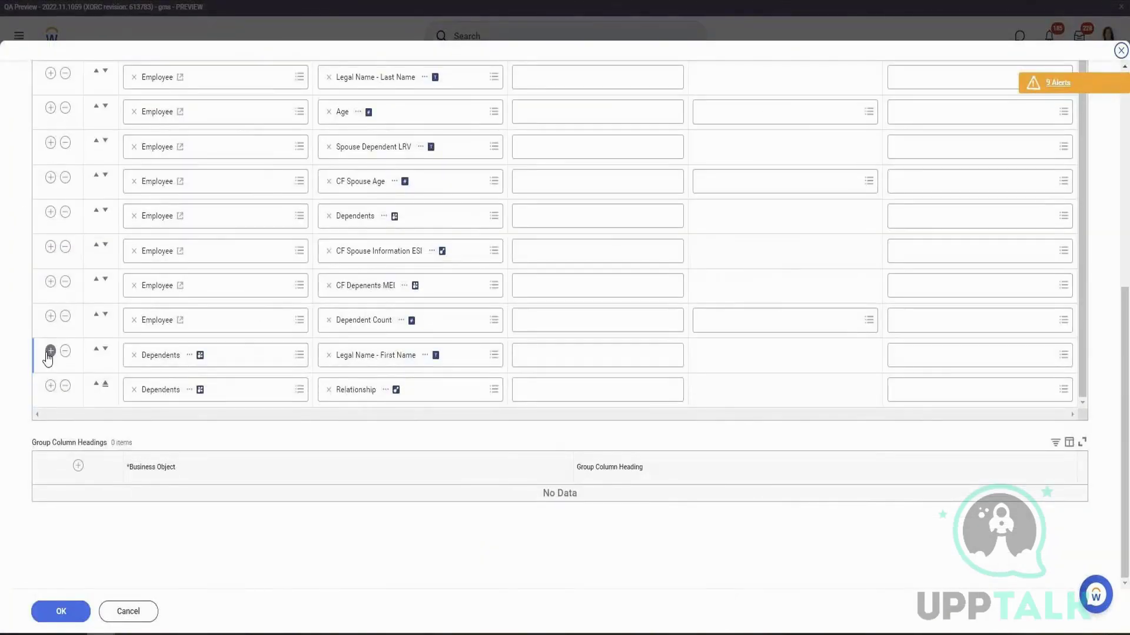
{"action": "left_click", "coordinate": [51, 281]}
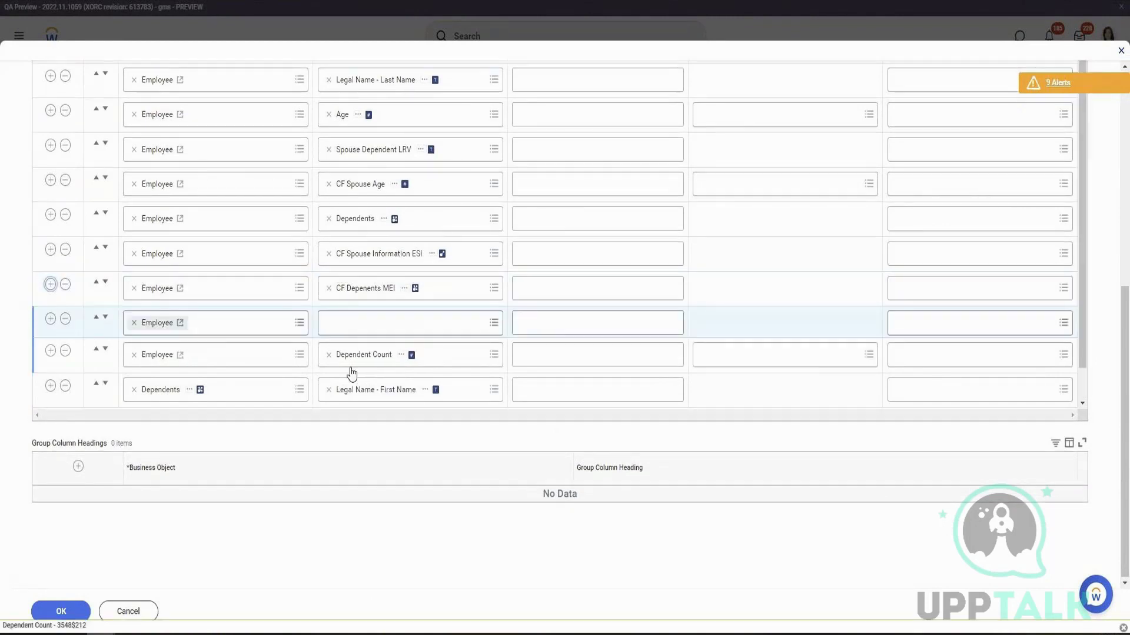
{"action": "left_click", "coordinate": [414, 323]}
{"action": "left_click", "coordinate": [404, 301]}
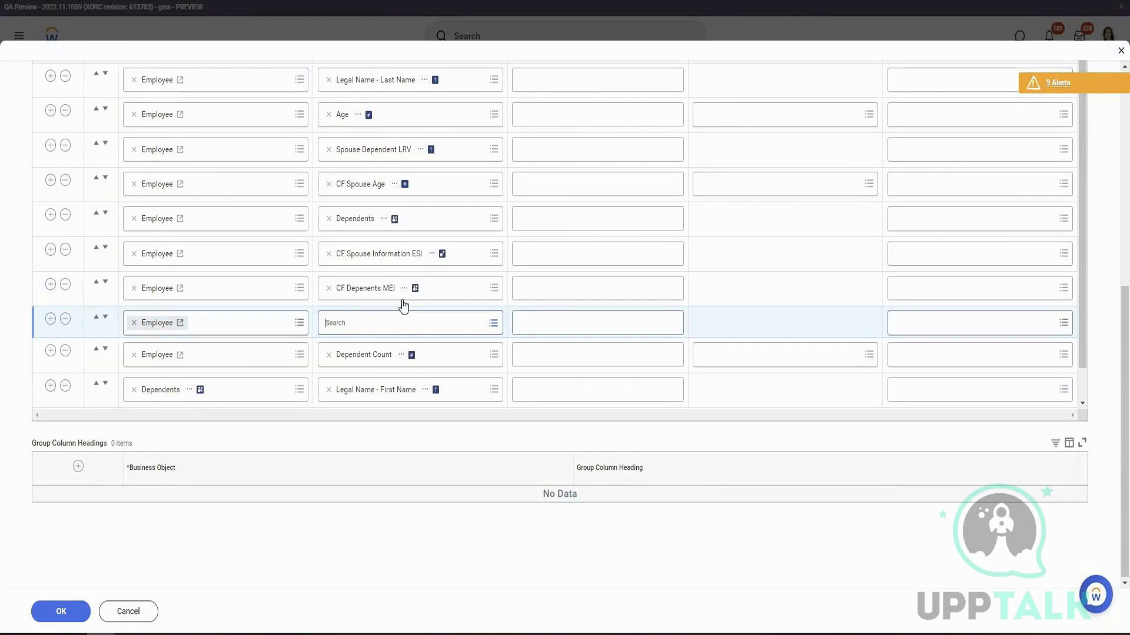
Step: Give the Employee calculated field the Aggregate Related Instances function and the name Dependent Age SUM, and proceed to its calculation
{"action": "left_click", "coordinate": [157, 155]}
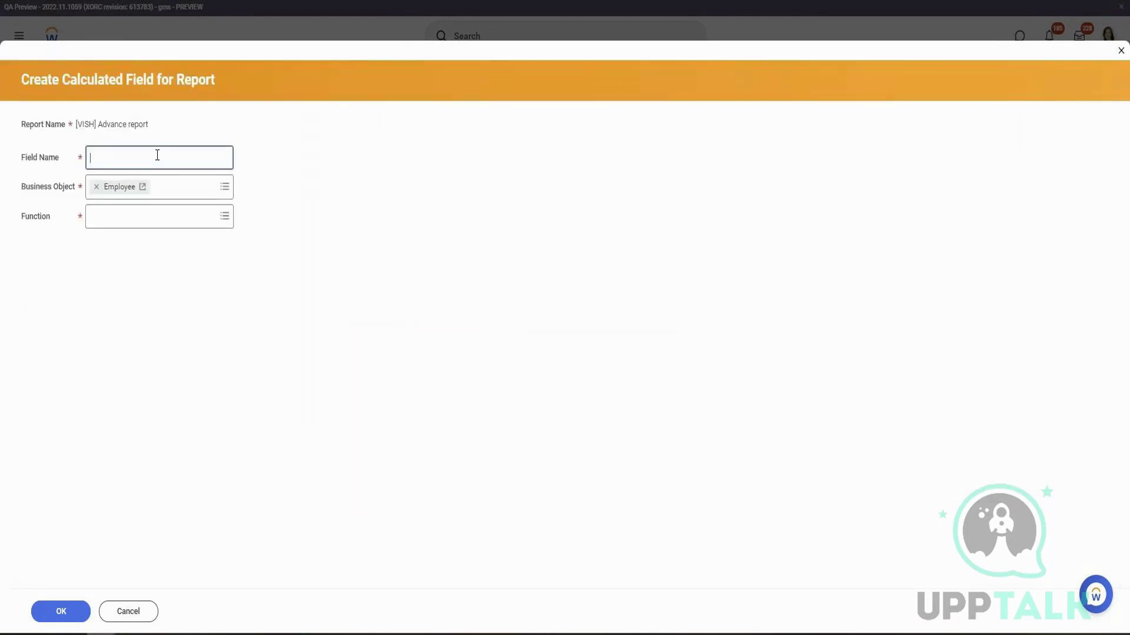
{"action": "left_click", "coordinate": [151, 215]}
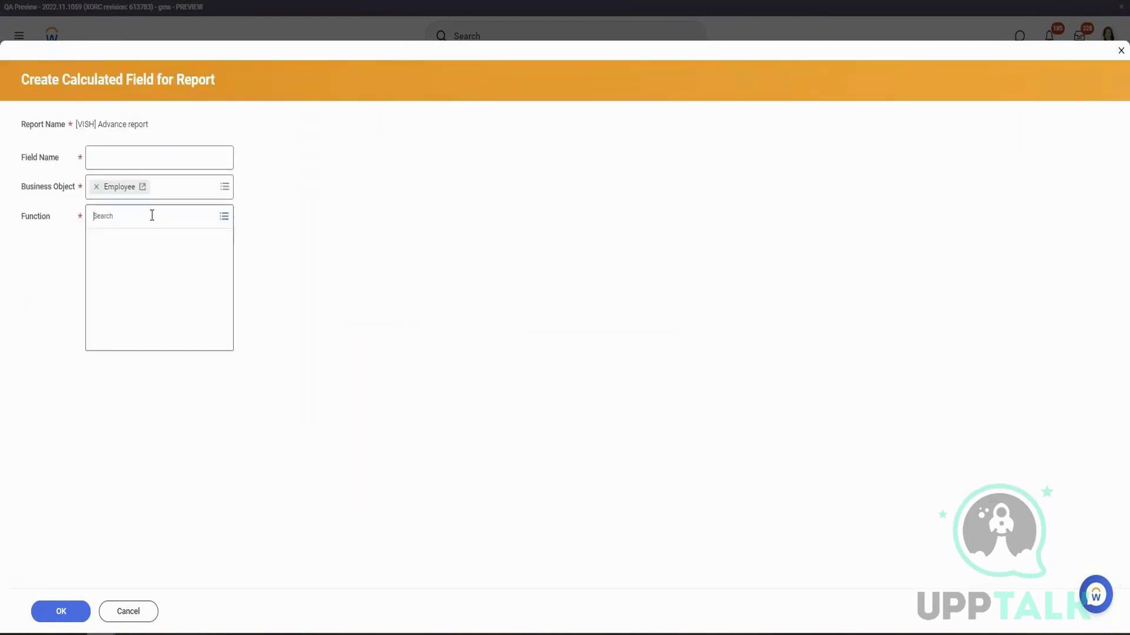
{"action": "left_click", "coordinate": [158, 242]}
{"action": "left_click", "coordinate": [132, 160]}
{"action": "type", "text": "Dependent Age SUM"}
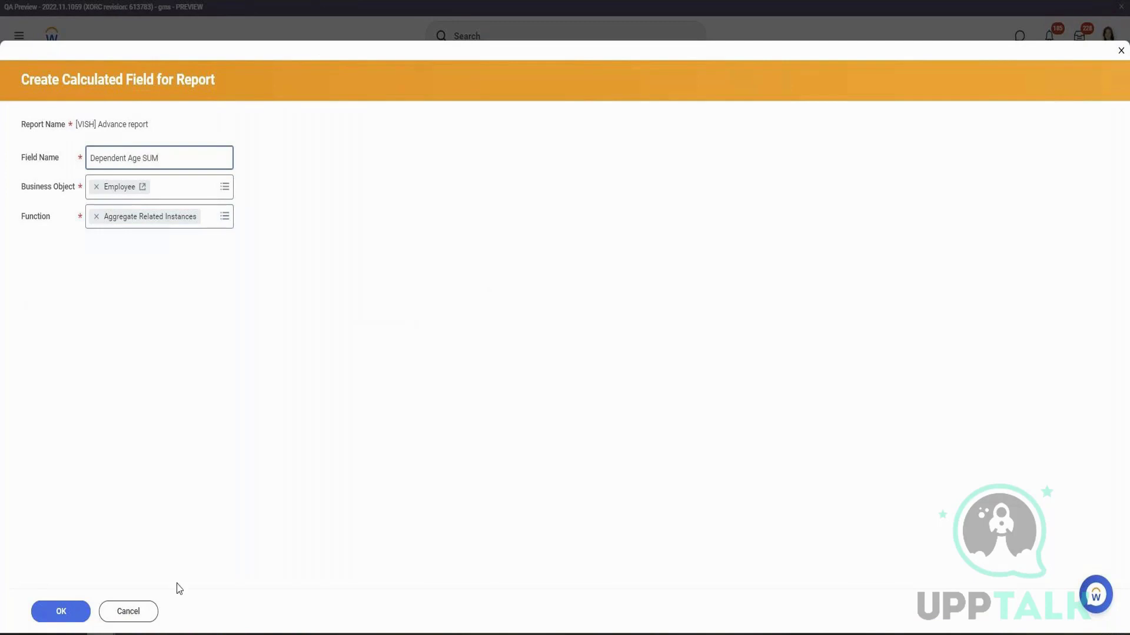
{"action": "left_click", "coordinate": [56, 612]}
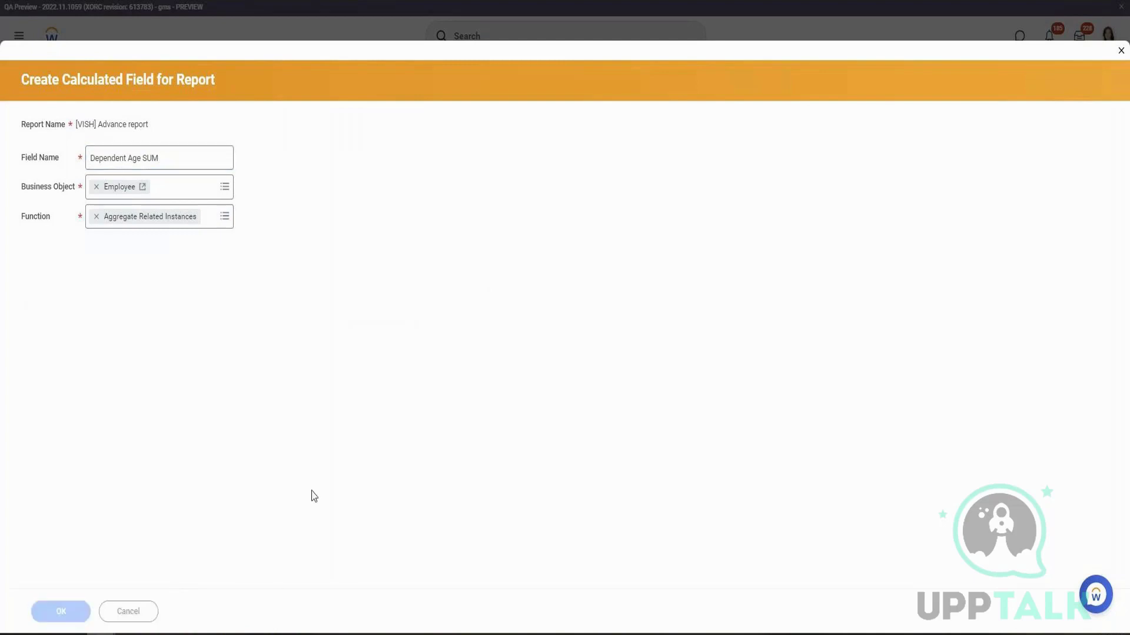
Step: Set the calculation's source field to Dependents and its condition to Any is True
{"action": "left_click", "coordinate": [187, 272]}
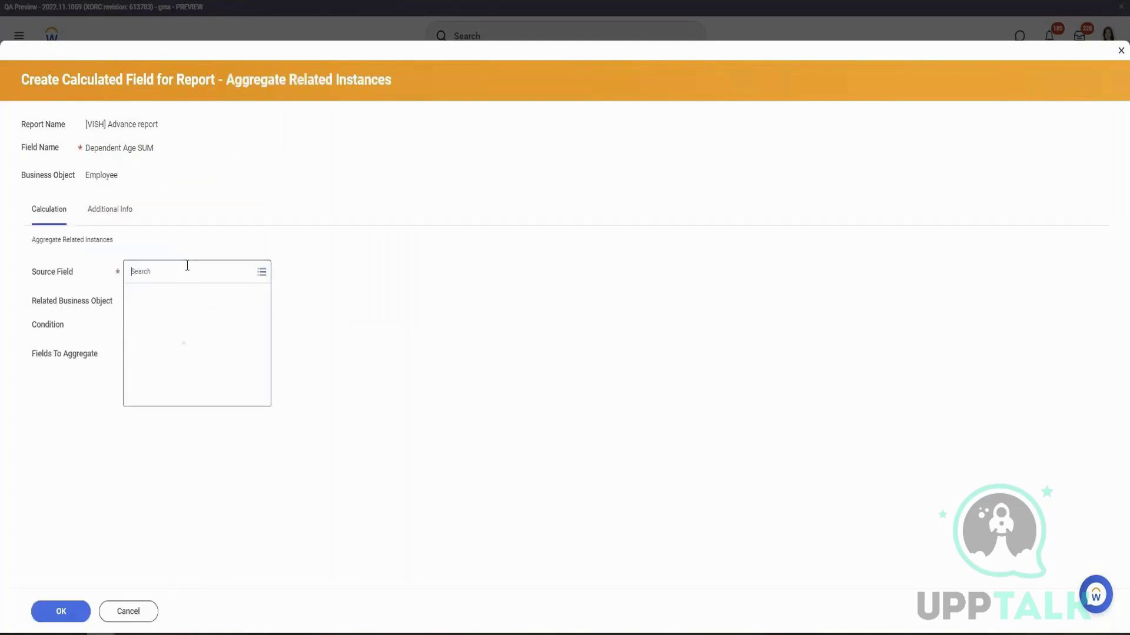
{"action": "type", "text": "Depen"}
{"action": "key", "text": "Return"}
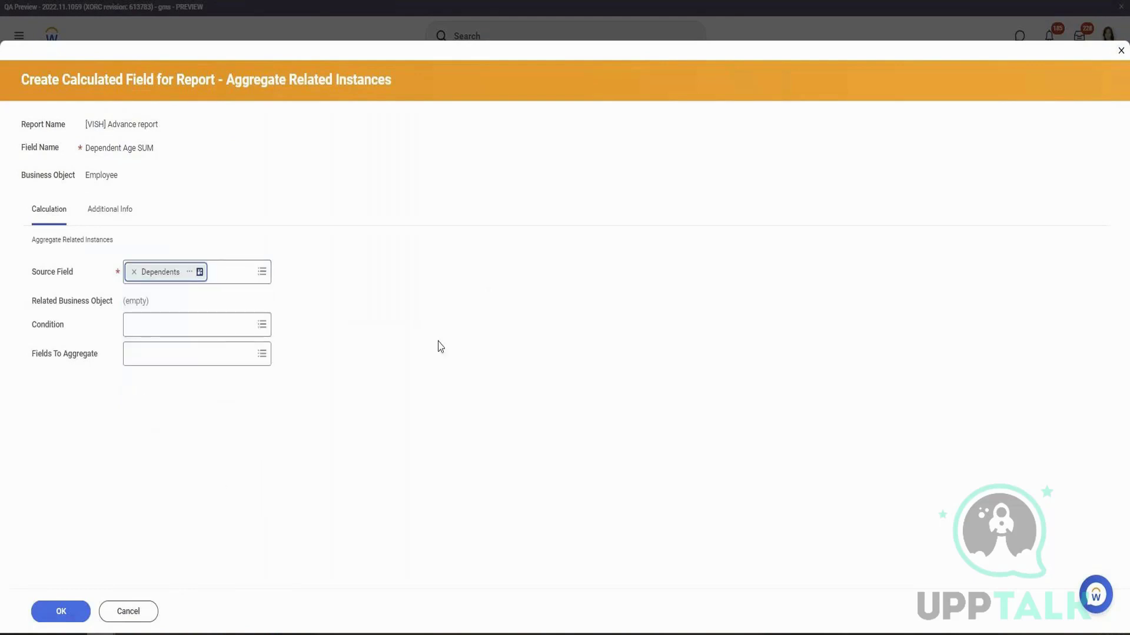
{"action": "left_click", "coordinate": [192, 333]}
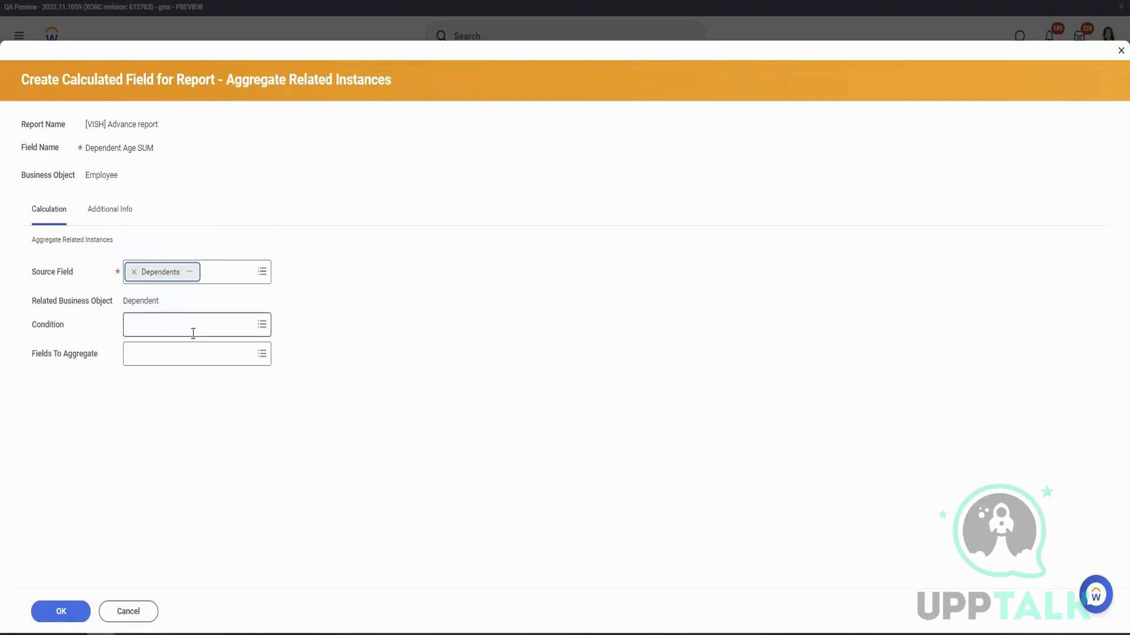
{"action": "type", "text": "any is"}
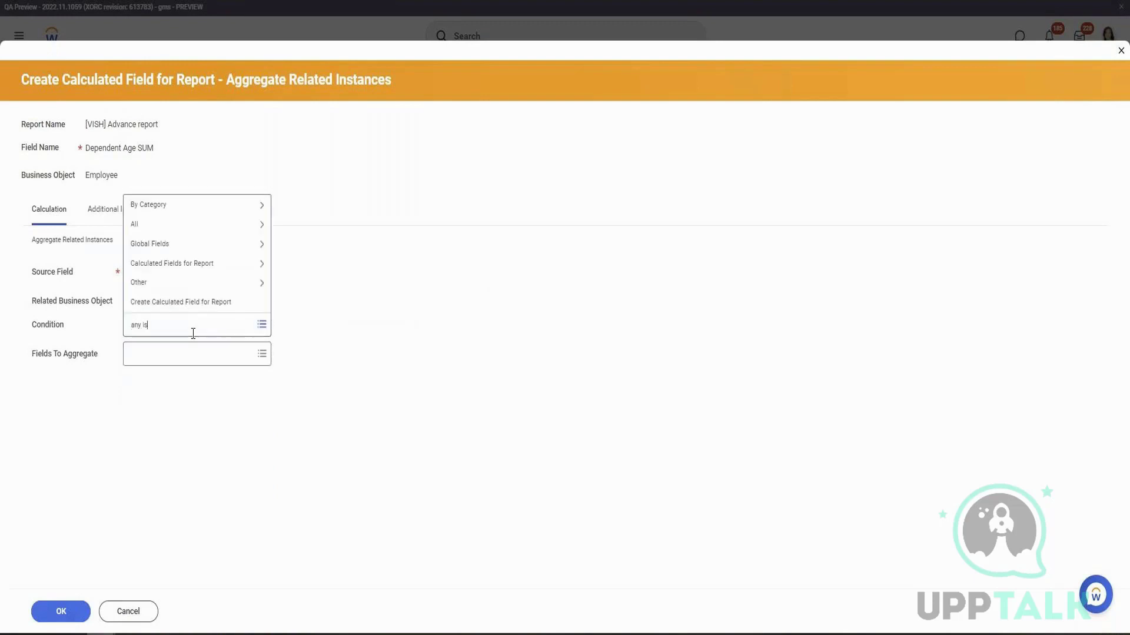
{"action": "key", "text": "Return"}
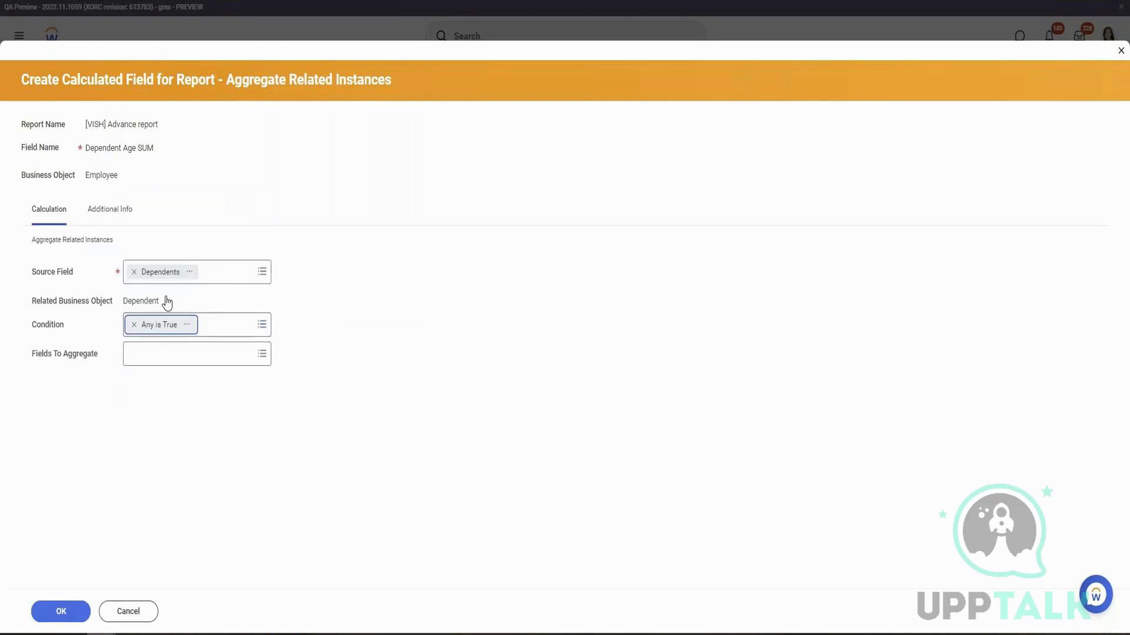
Step: Search the fields to aggregate for age, and browse all fields offered for the Dependent object
{"action": "left_click", "coordinate": [198, 360]}
{"action": "type", "text": "age"}
{"action": "key", "text": "Return"}
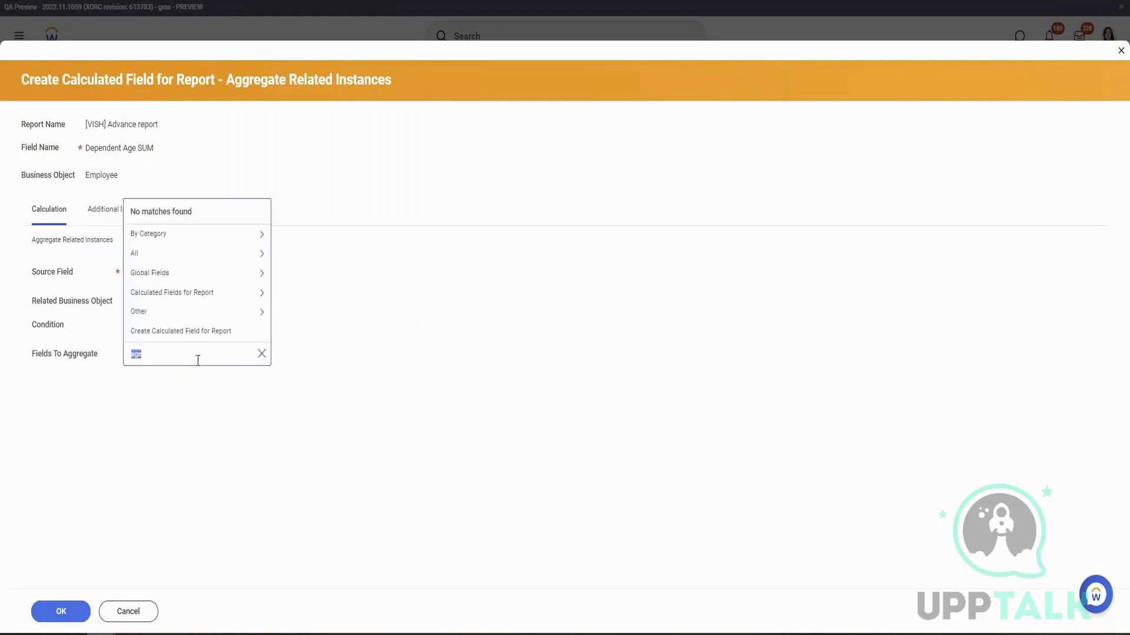
{"action": "left_click", "coordinate": [193, 253]}
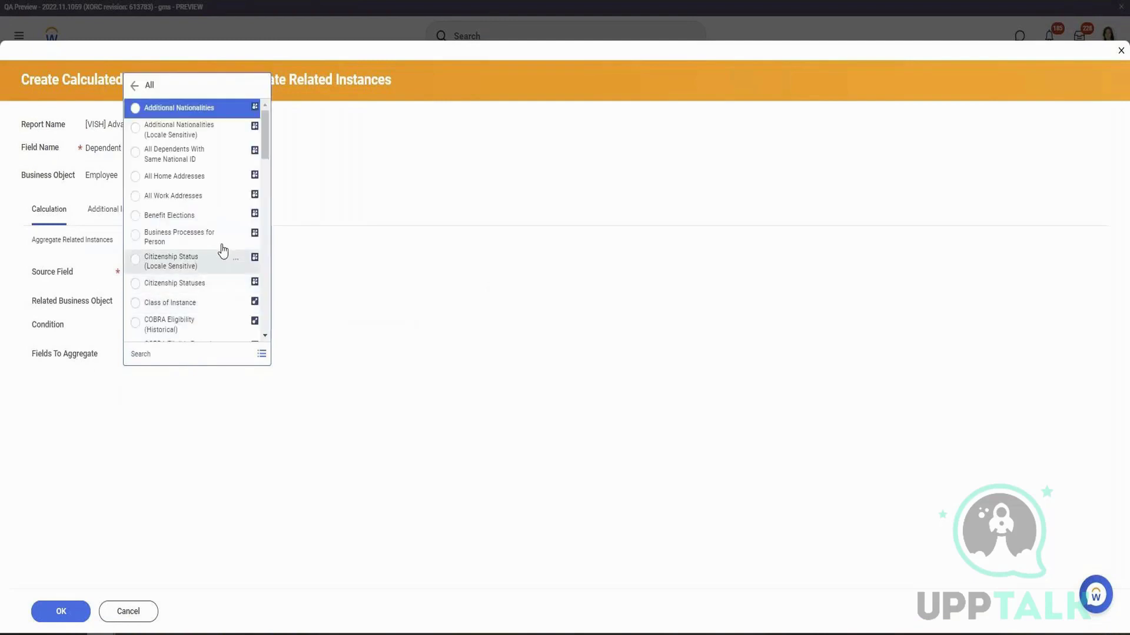
{"action": "scroll", "coordinate": [228, 172], "scroll_direction": "down", "scroll_amount": 5}
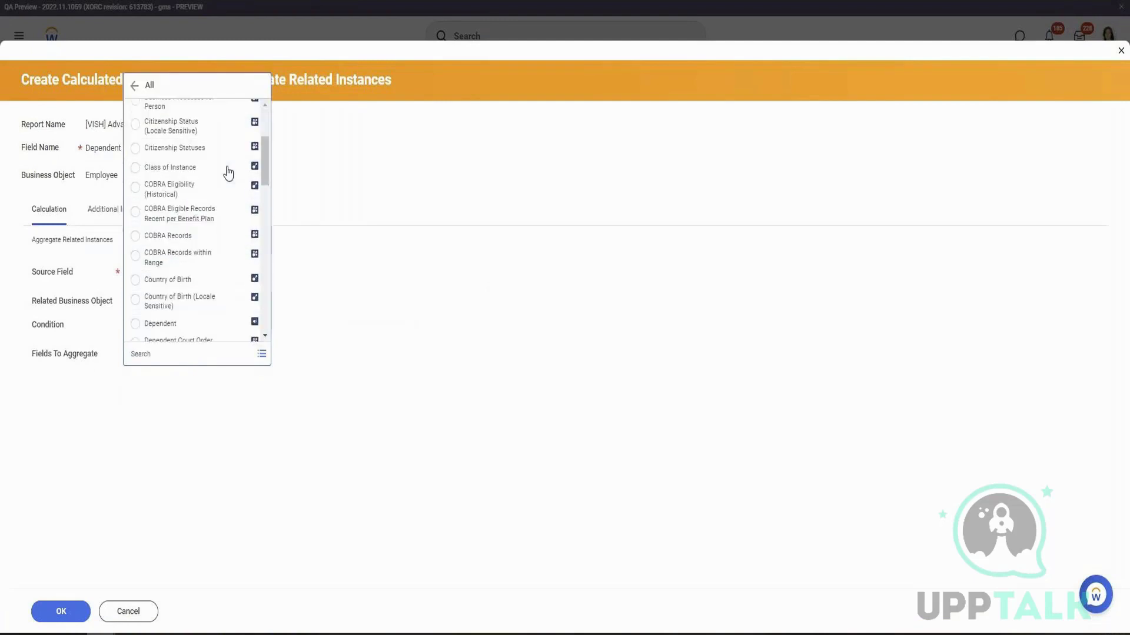
{"action": "scroll", "coordinate": [228, 172], "scroll_direction": "down", "scroll_amount": 10}
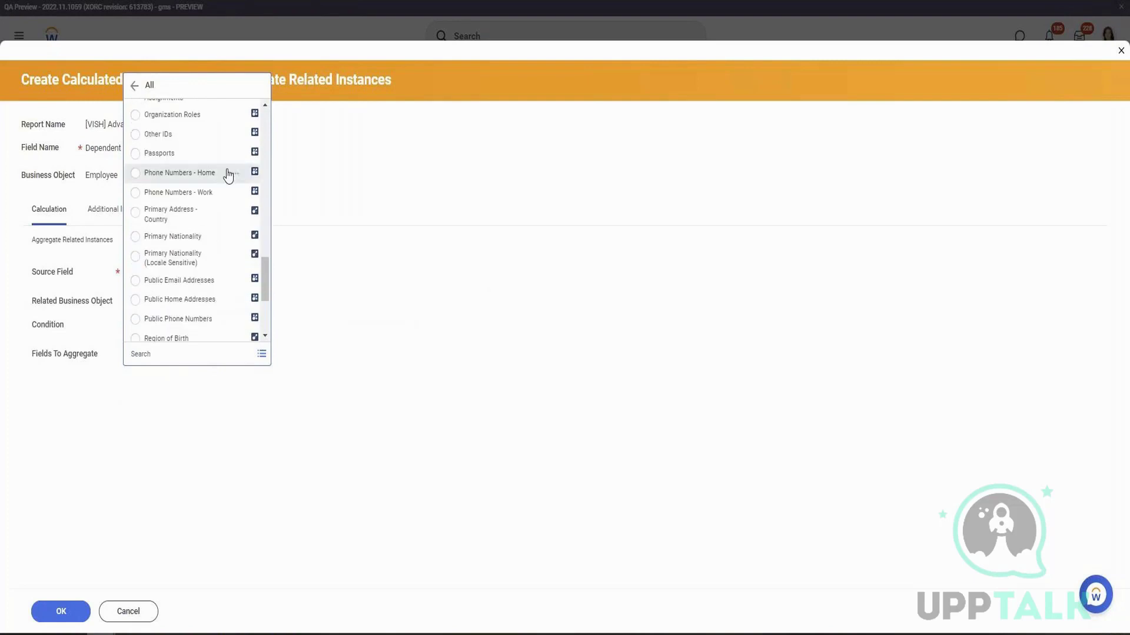
{"action": "scroll", "coordinate": [229, 175], "scroll_direction": "down", "scroll_amount": 2}
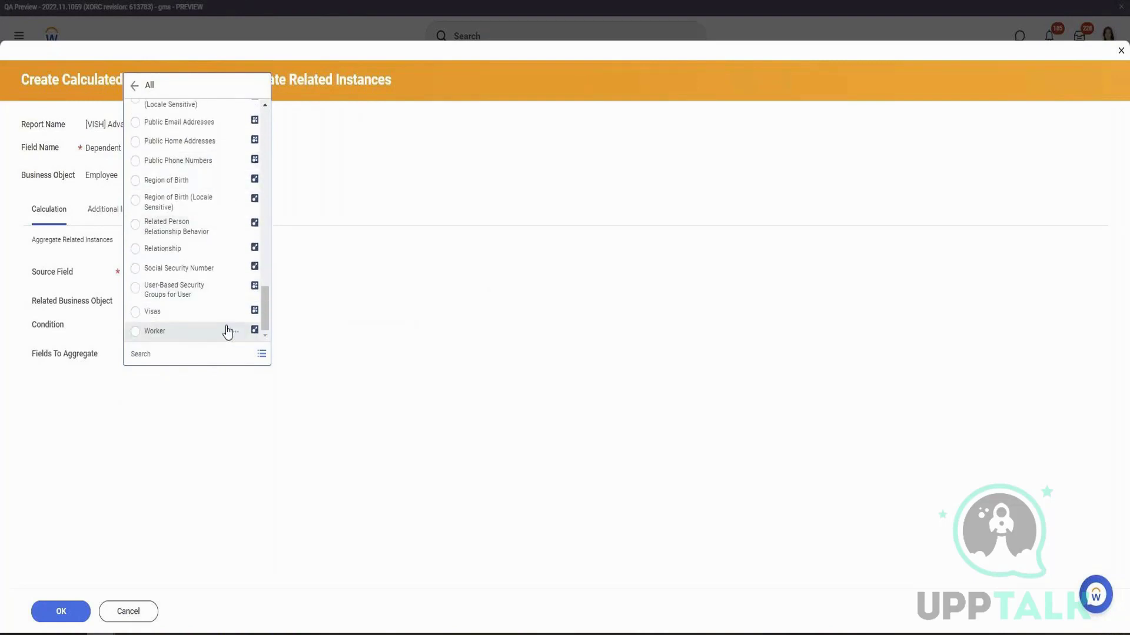
{"action": "scroll", "coordinate": [228, 331], "scroll_direction": "up", "scroll_amount": 10}
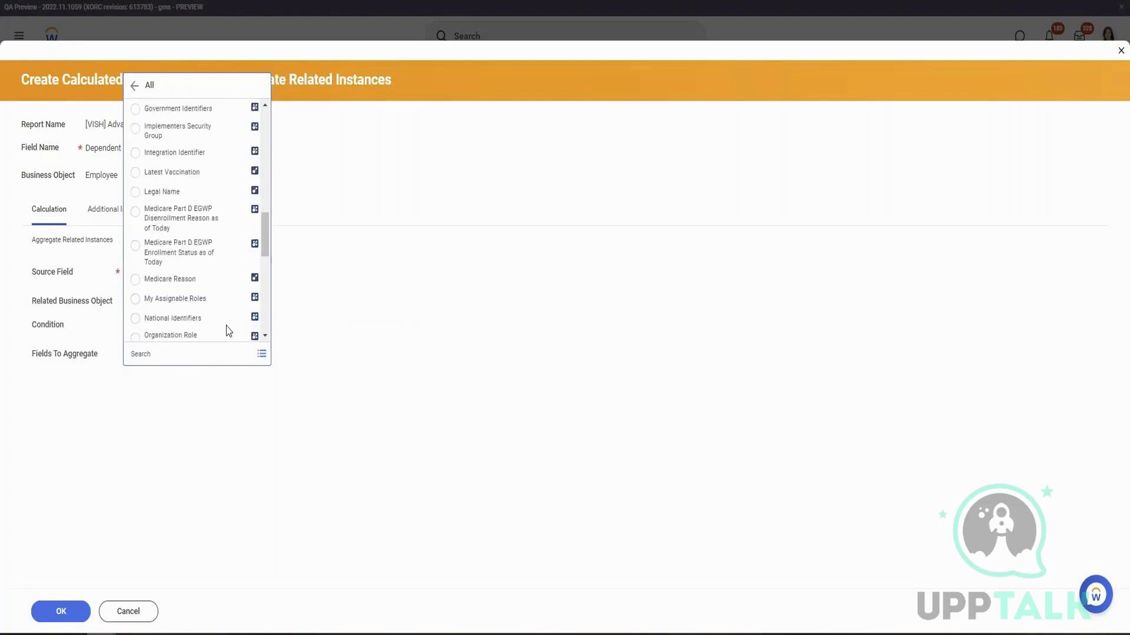
{"action": "scroll", "coordinate": [227, 330], "scroll_direction": "up", "scroll_amount": 5}
{"action": "left_click", "coordinate": [429, 325]}
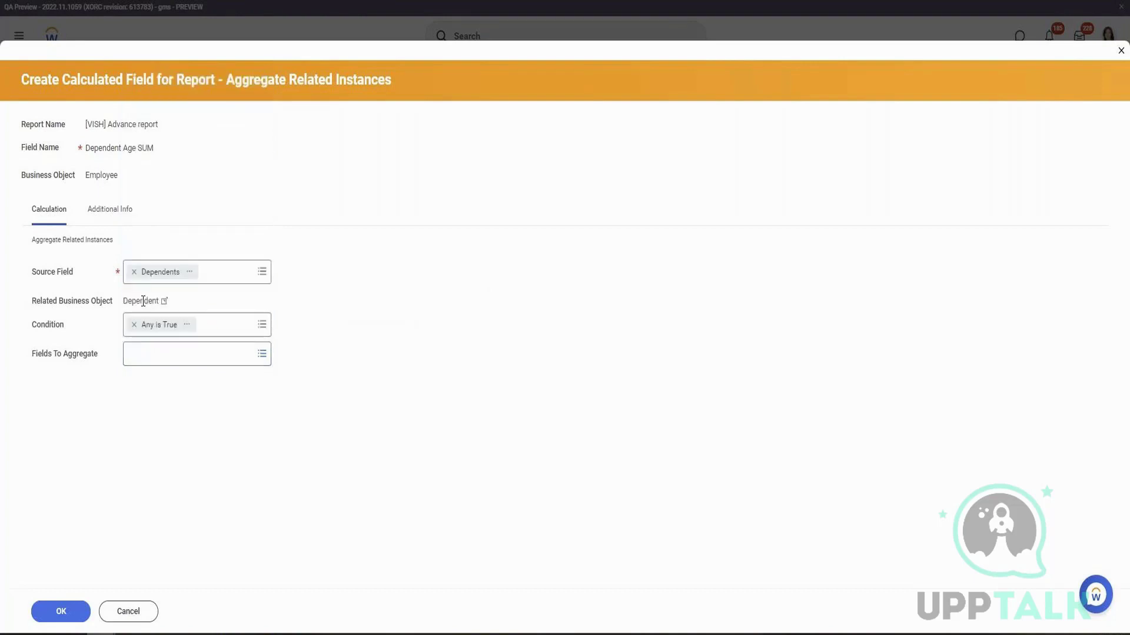
Step: Set the calculation's source field to Employee and its field to aggregate to Dependents, and save the calculated field
{"action": "left_click", "coordinate": [154, 271]}
{"action": "type", "text": "employee"}
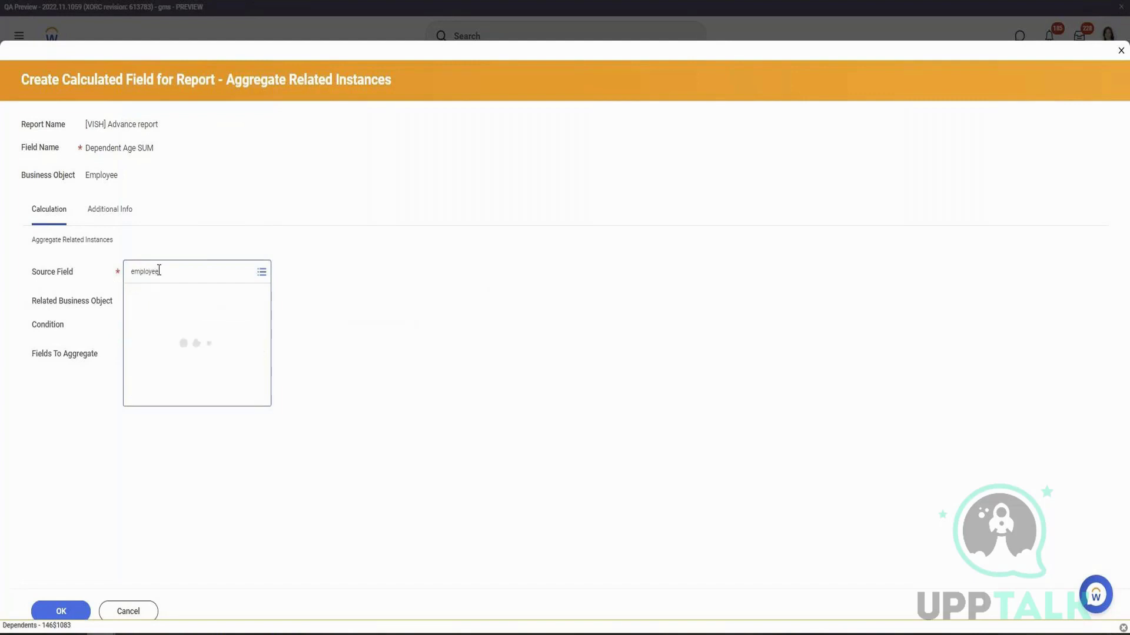
{"action": "left_click", "coordinate": [175, 323]}
{"action": "left_click", "coordinate": [155, 355]}
{"action": "type", "text": "Depen"}
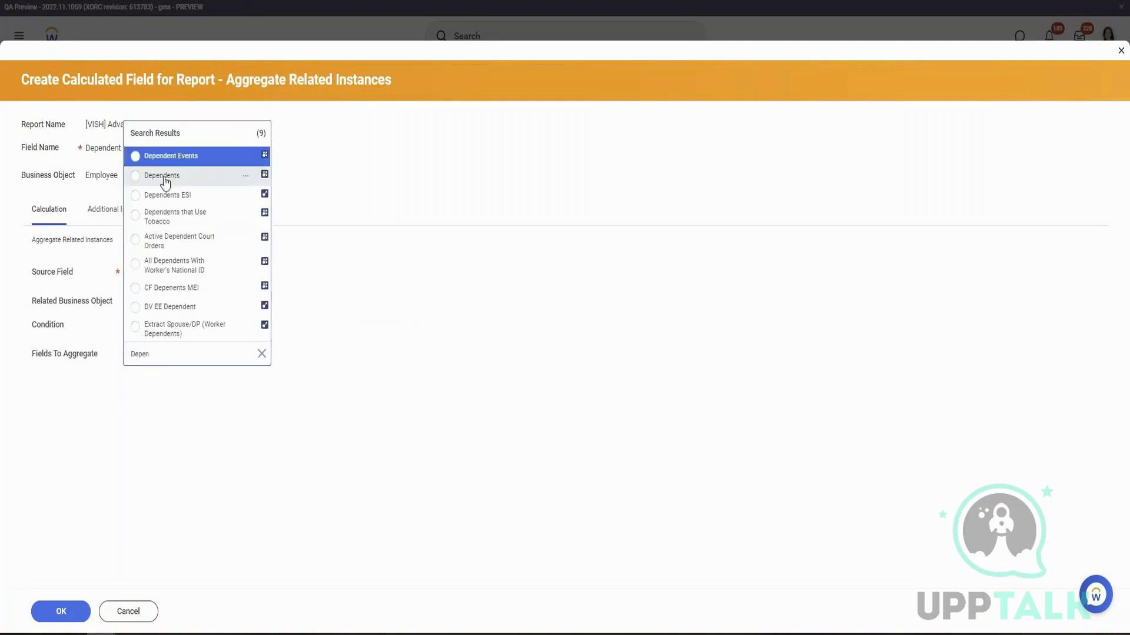
{"action": "left_click", "coordinate": [162, 174]}
{"action": "left_click", "coordinate": [72, 615]}
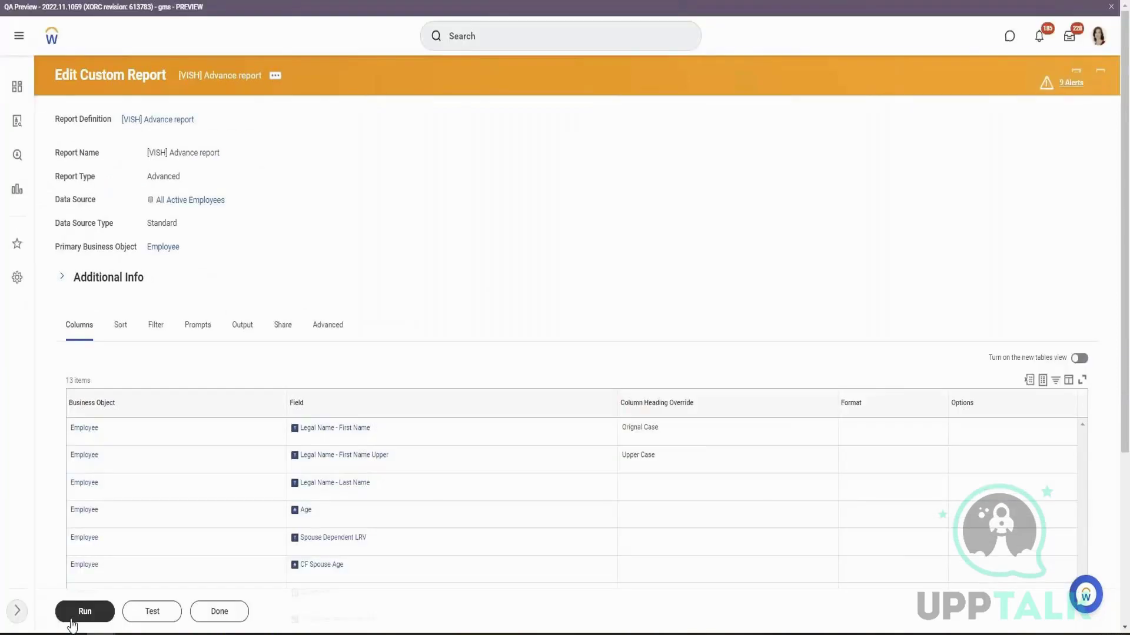
Step: Run the report, and open the Dependent Age SUM field's definition in a separate browser tab to review its source field
{"action": "left_click", "coordinate": [86, 610]}
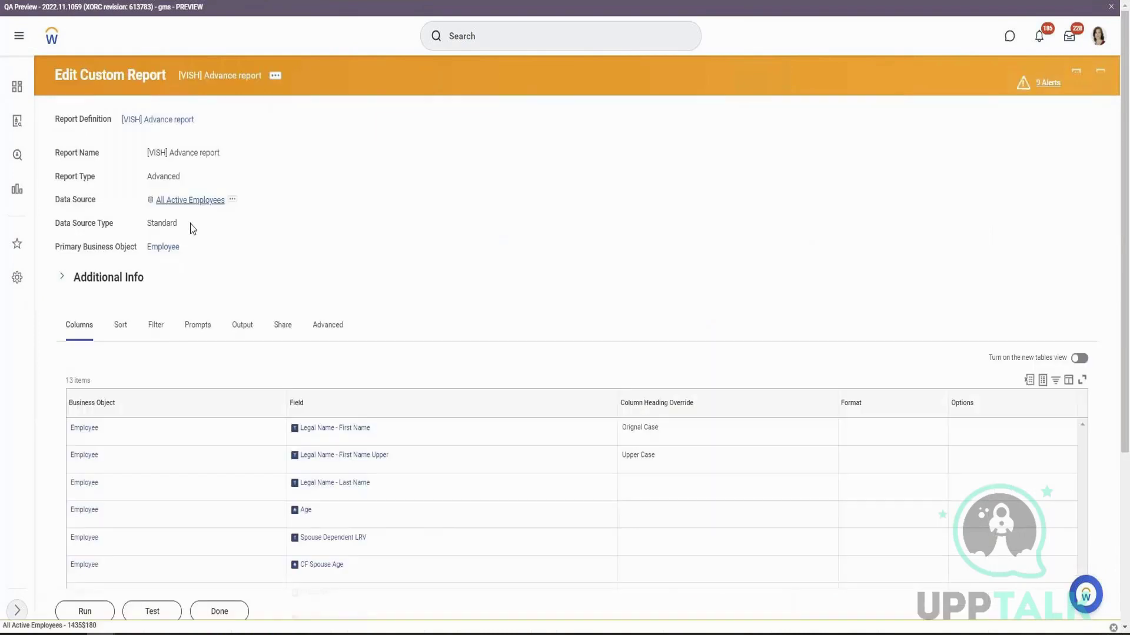
{"action": "scroll", "coordinate": [189, 253], "scroll_direction": "down", "scroll_amount": 5}
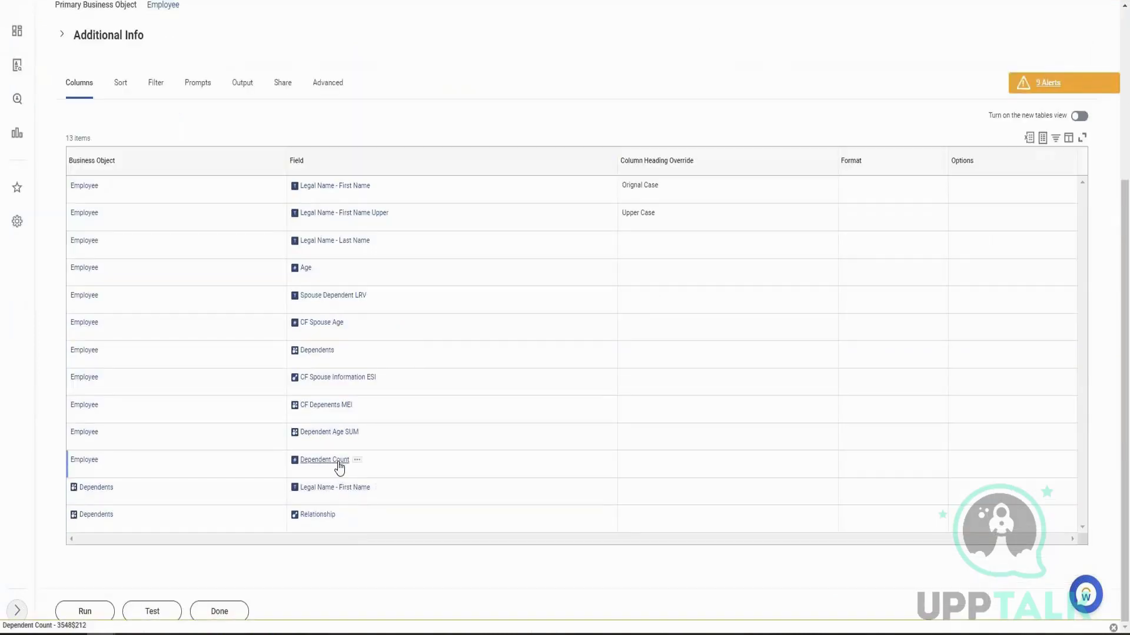
{"action": "right_click", "coordinate": [342, 436]}
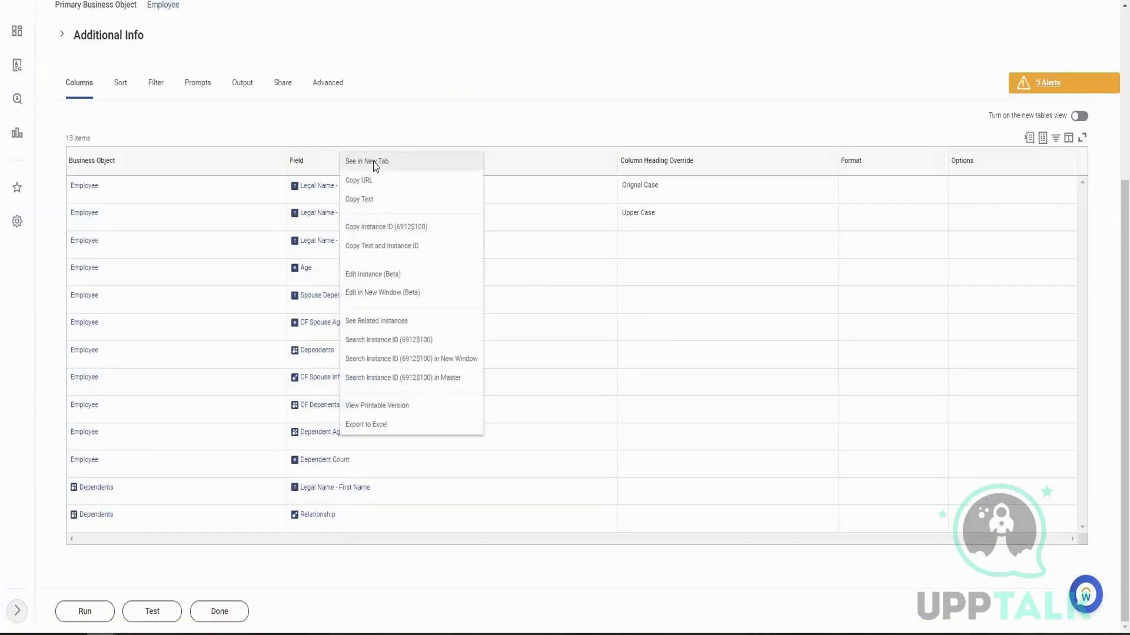
{"action": "left_click", "coordinate": [375, 165]}
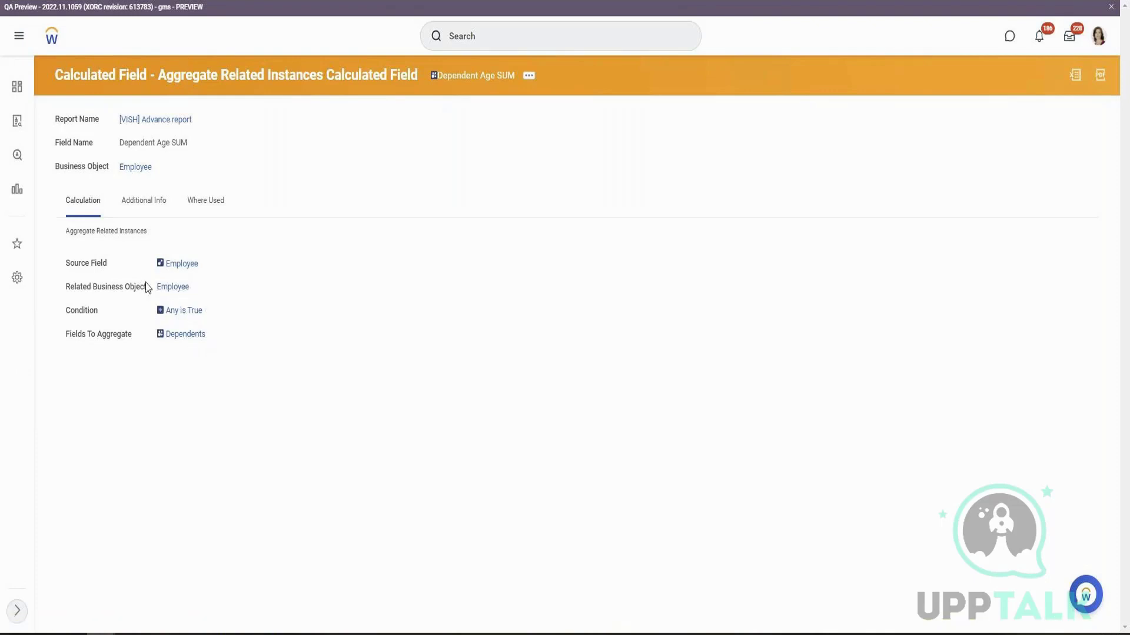
{"action": "triple_click", "coordinate": [72, 264]}
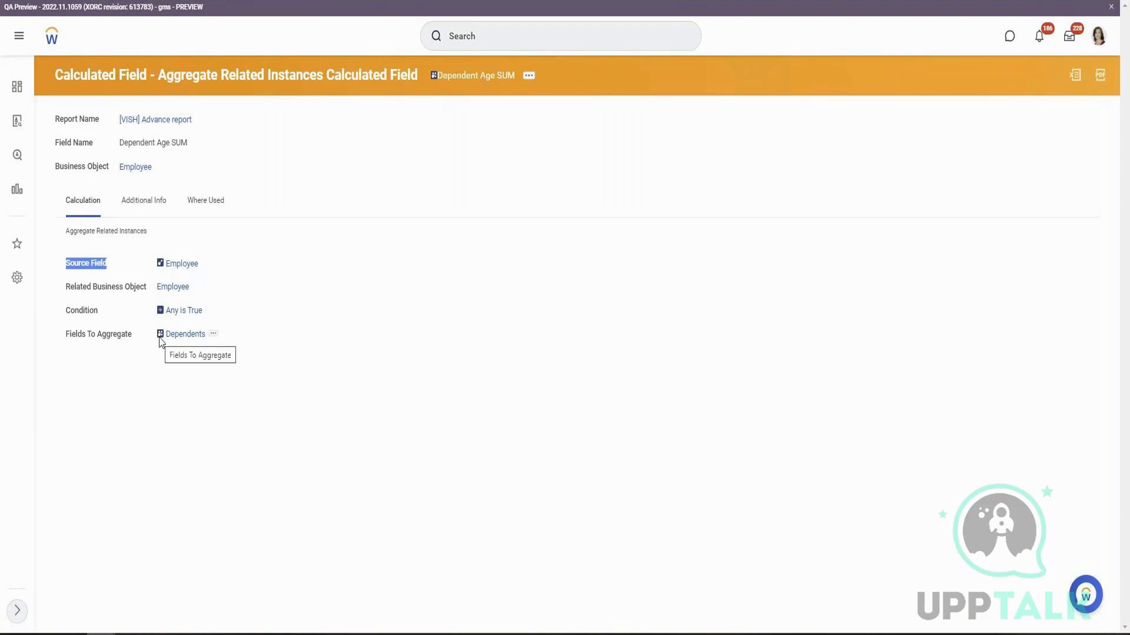
Step: Edit the Dependent Age SUM calculated field, replace its field to aggregate with one found by searching History, and confirm the change
{"action": "left_click", "coordinate": [529, 75]}
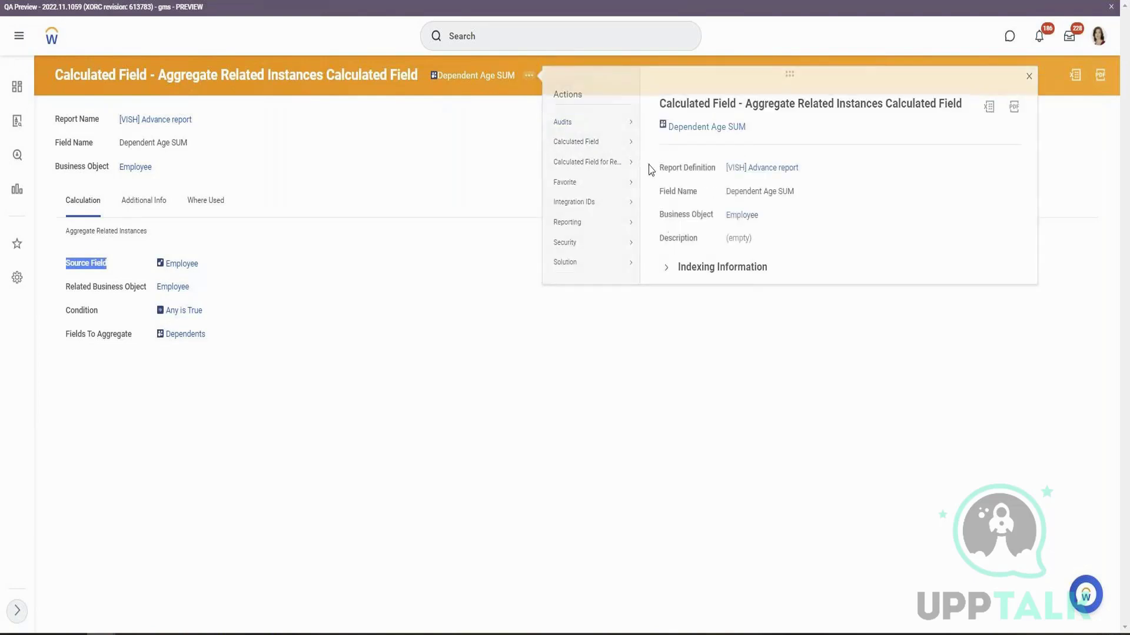
{"action": "left_click", "coordinate": [653, 168]}
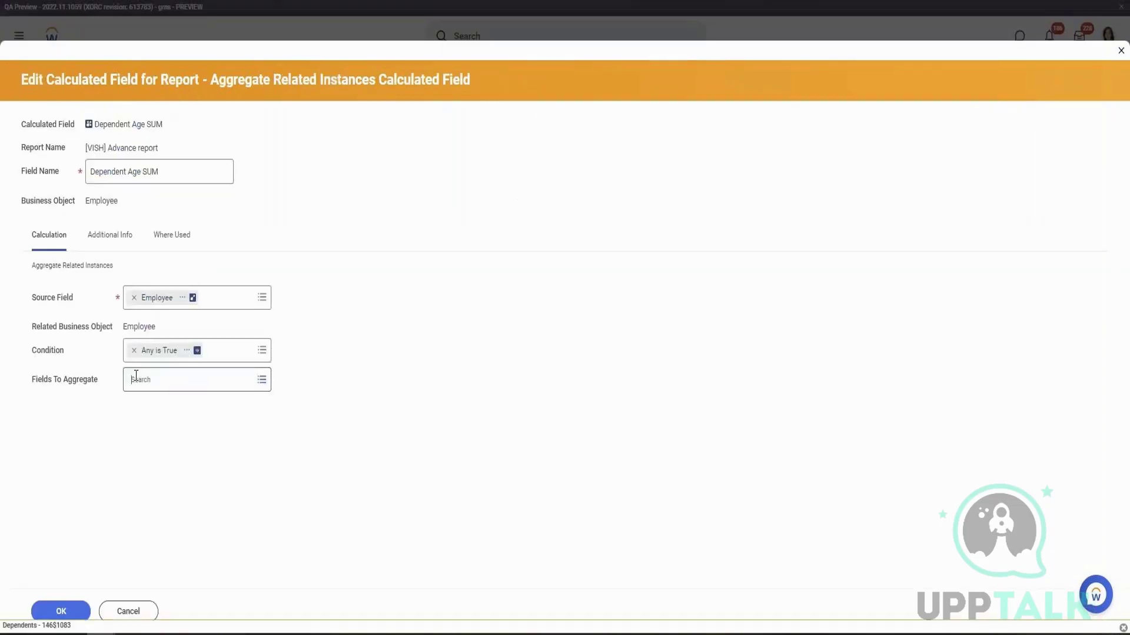
{"action": "type", "text": "History"}
{"action": "key", "text": "Return"}
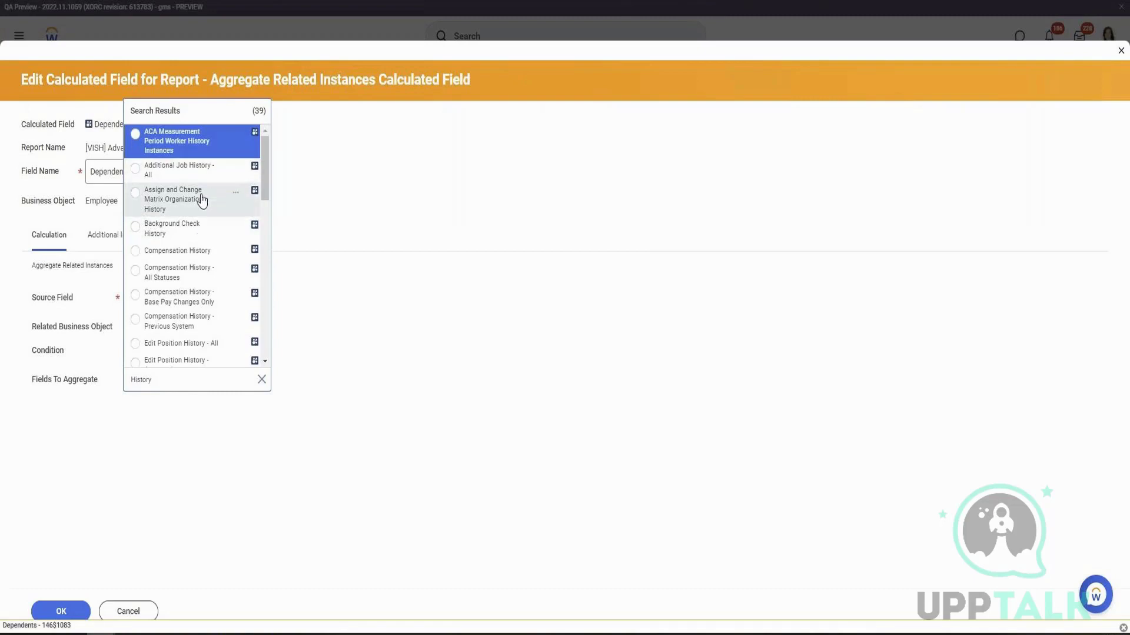
{"action": "left_click", "coordinate": [212, 259]}
{"action": "left_click", "coordinate": [59, 611]}
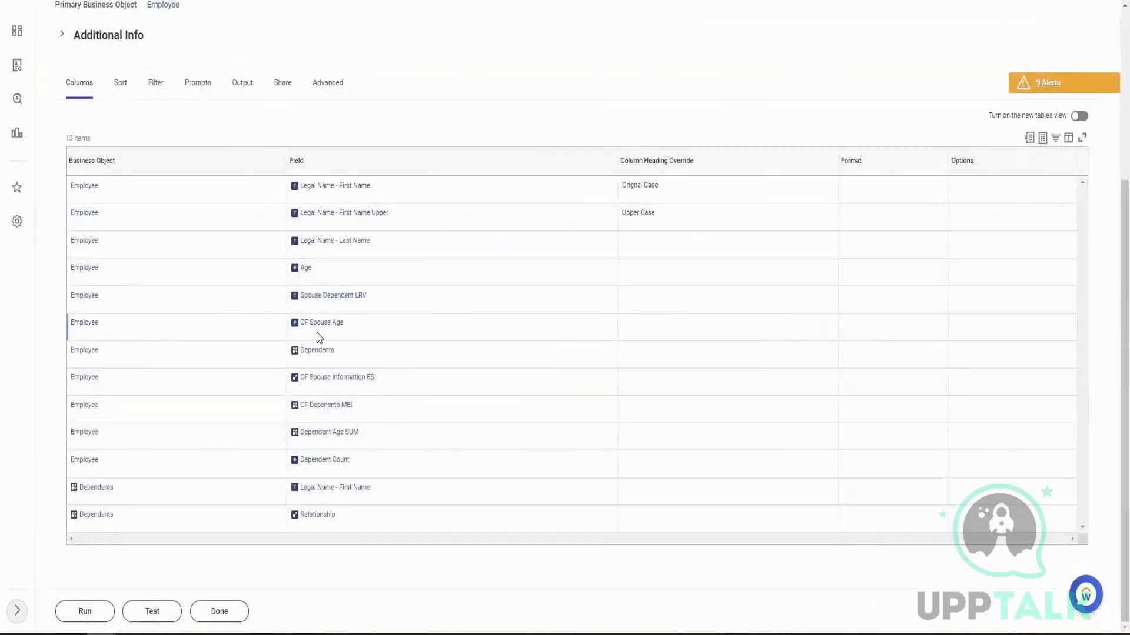
Step: Edit the Advance report definition, add an Employee column row below Dependent Count, and start a new calculated field in it
{"action": "scroll", "coordinate": [320, 337], "scroll_direction": "up", "scroll_amount": 5}
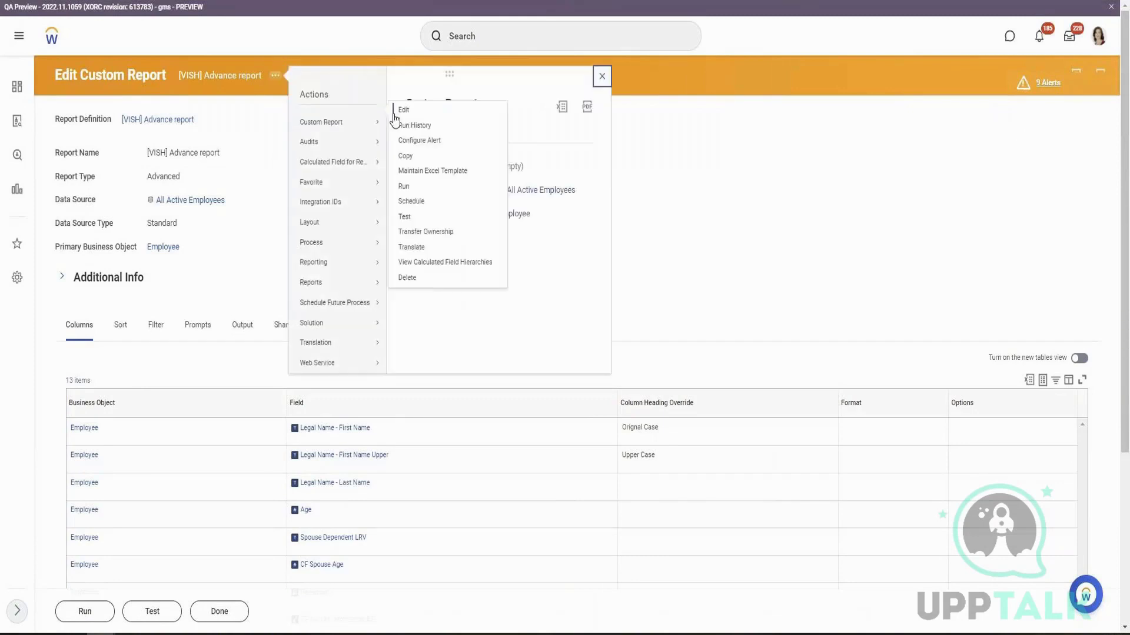
{"action": "left_click", "coordinate": [404, 111]}
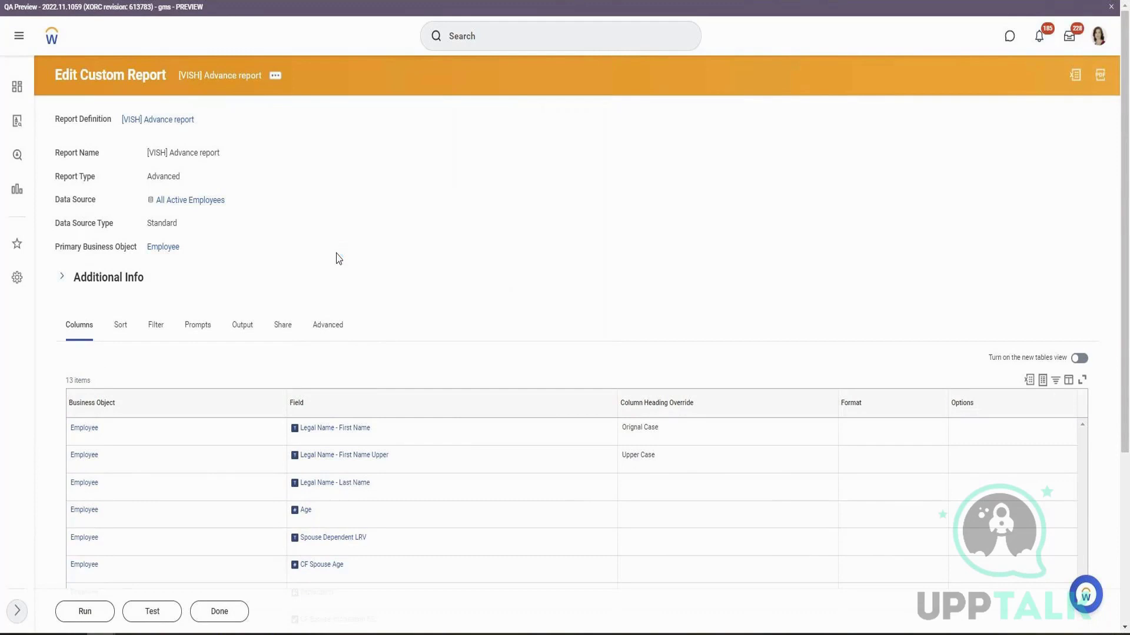
{"action": "scroll", "coordinate": [336, 255], "scroll_direction": "down", "scroll_amount": 8}
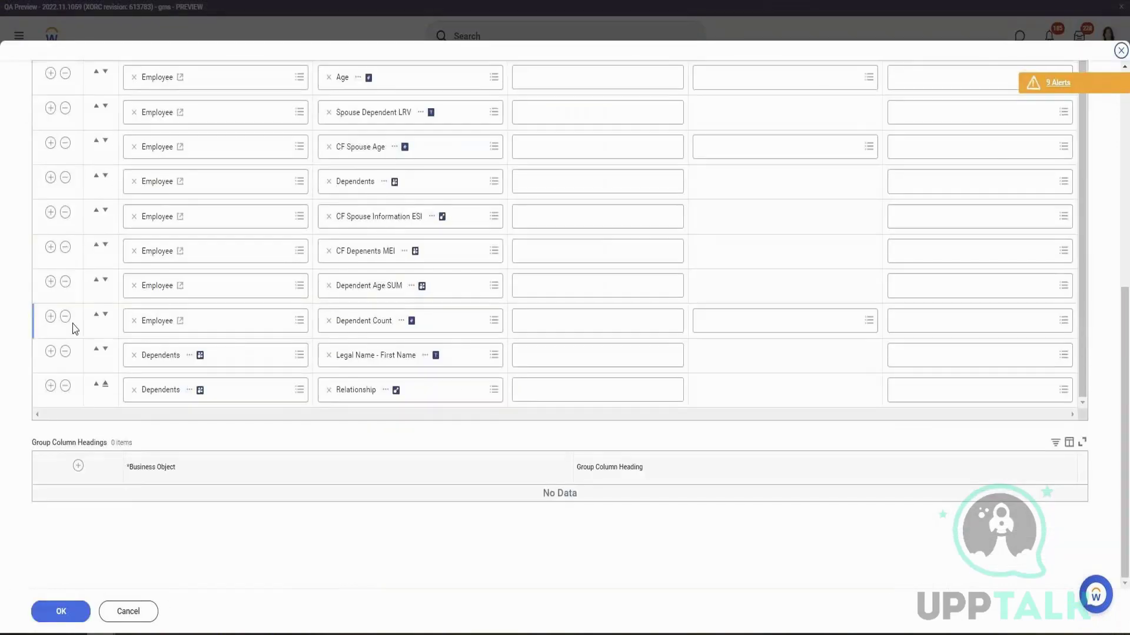
{"action": "left_click", "coordinate": [51, 318]}
{"action": "left_click", "coordinate": [454, 358]}
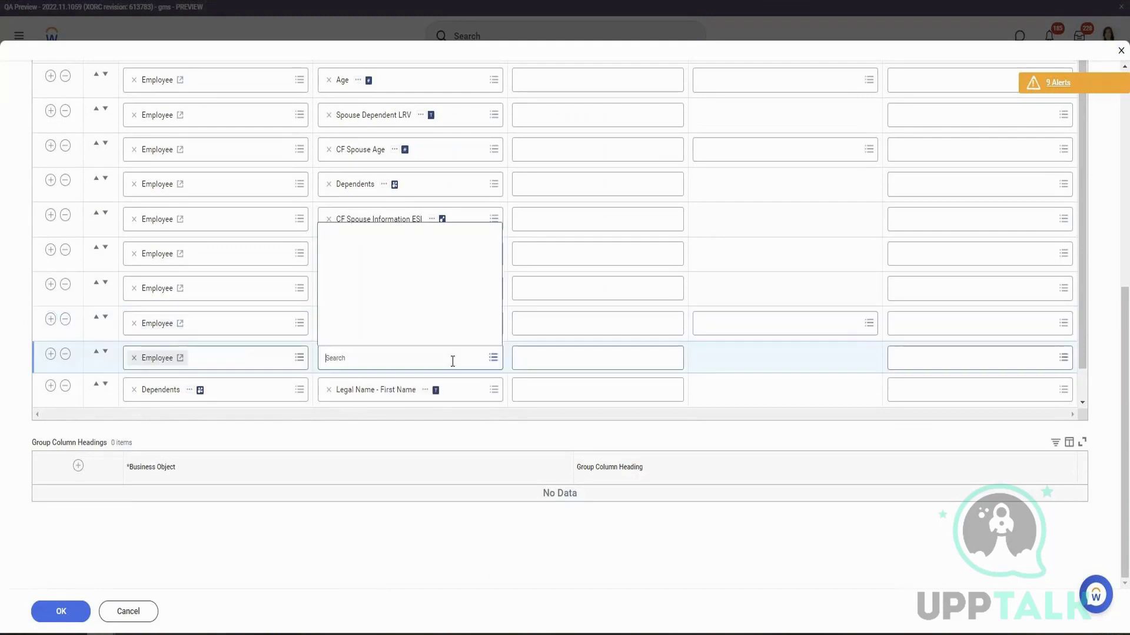
{"action": "left_click", "coordinate": [399, 335]}
Step: Name the calculated field CF Dependnts Age, give it the Evaluate Expression function, and proceed to its calculation
{"action": "left_click", "coordinate": [159, 158]}
{"action": "type", "text": "C"}
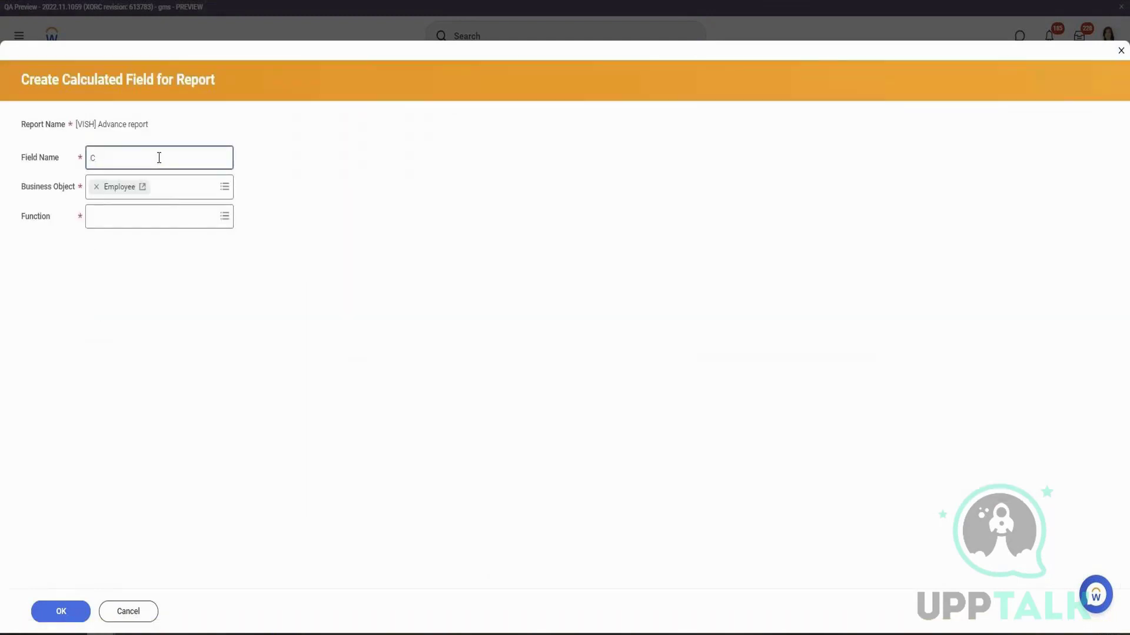
{"action": "type", "text": "F Dependnts Age"}
{"action": "left_click", "coordinate": [135, 216]}
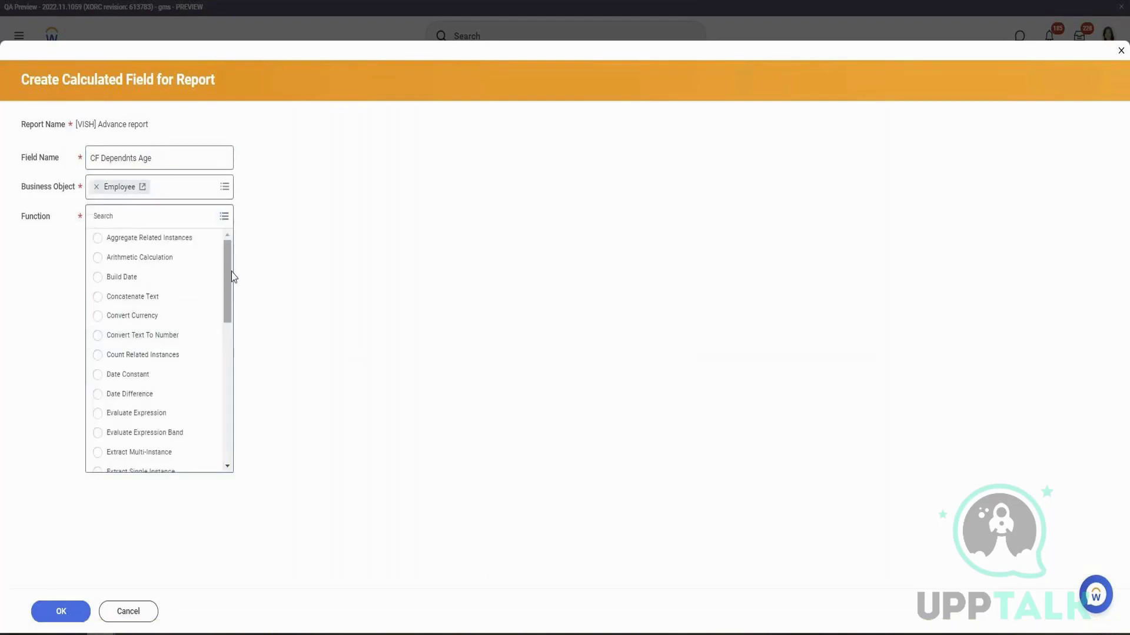
{"action": "scroll", "coordinate": [231, 272], "scroll_direction": "down", "scroll_amount": 2}
{"action": "left_click", "coordinate": [174, 386]}
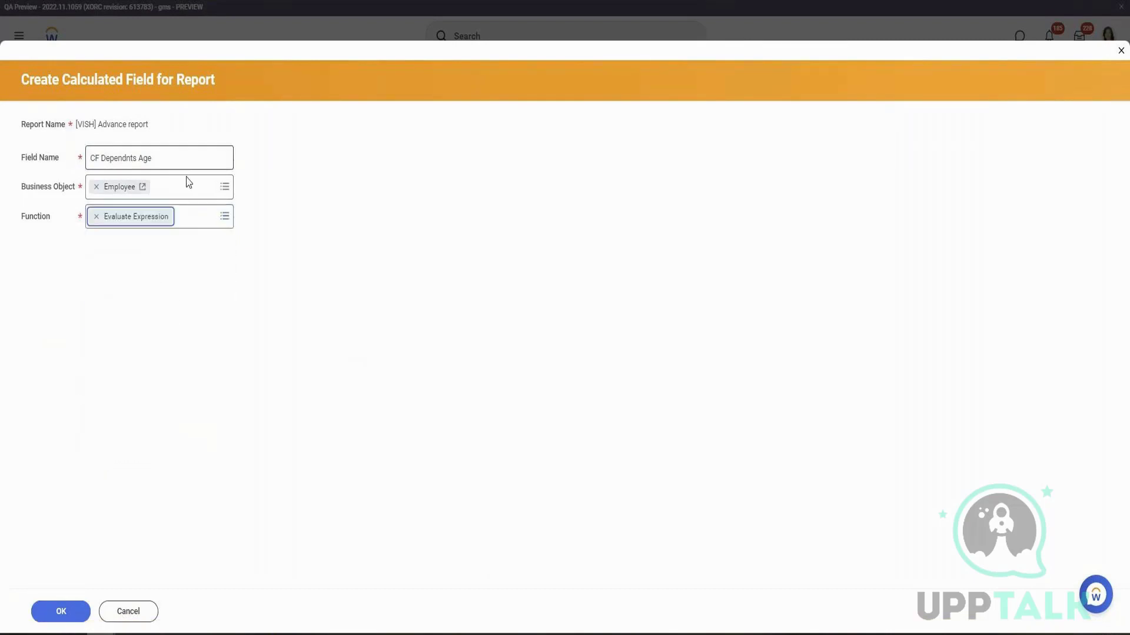
{"action": "left_click", "coordinate": [60, 612]}
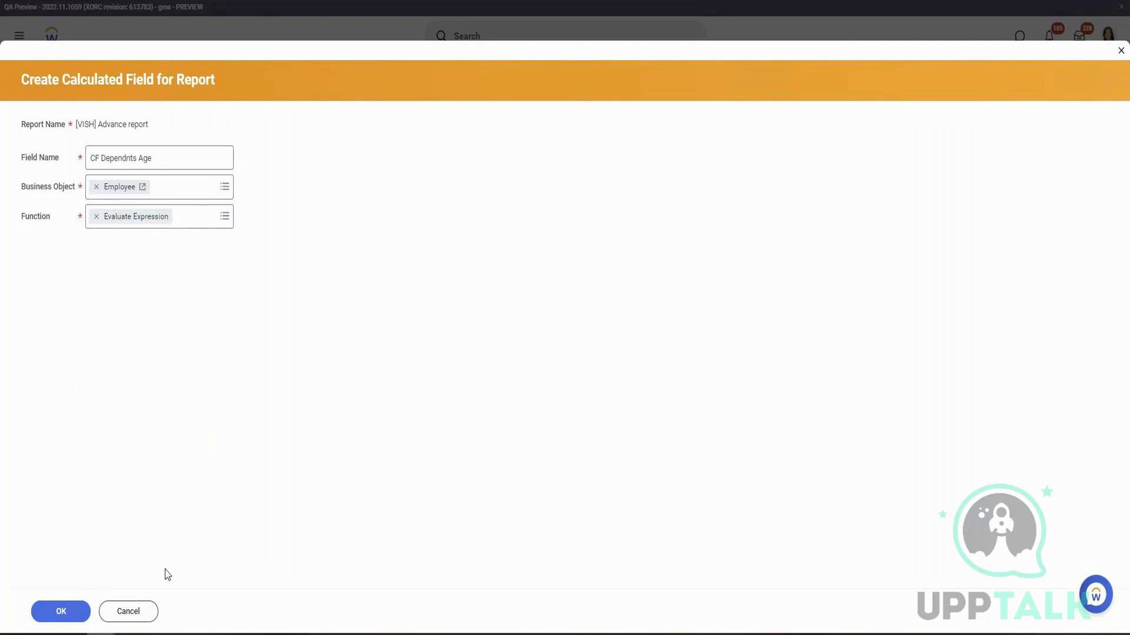
{"action": "left_click", "coordinate": [54, 616]}
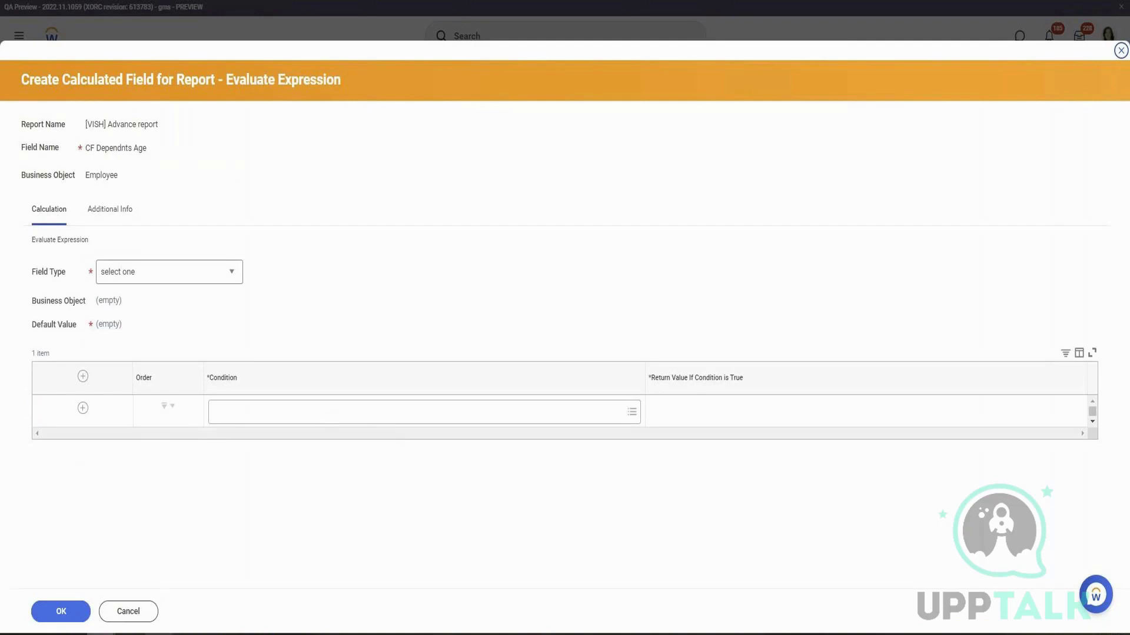
Step: Set the expression's field type to Text and its default value to the global text field "/"
{"action": "left_click", "coordinate": [189, 279]}
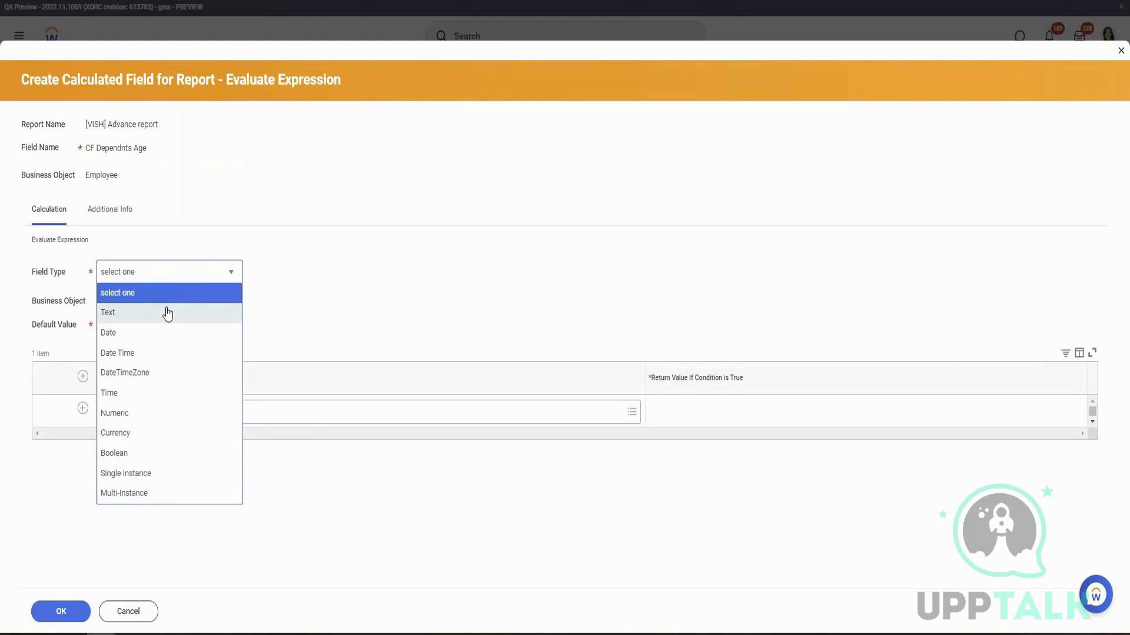
{"action": "left_click", "coordinate": [481, 315]}
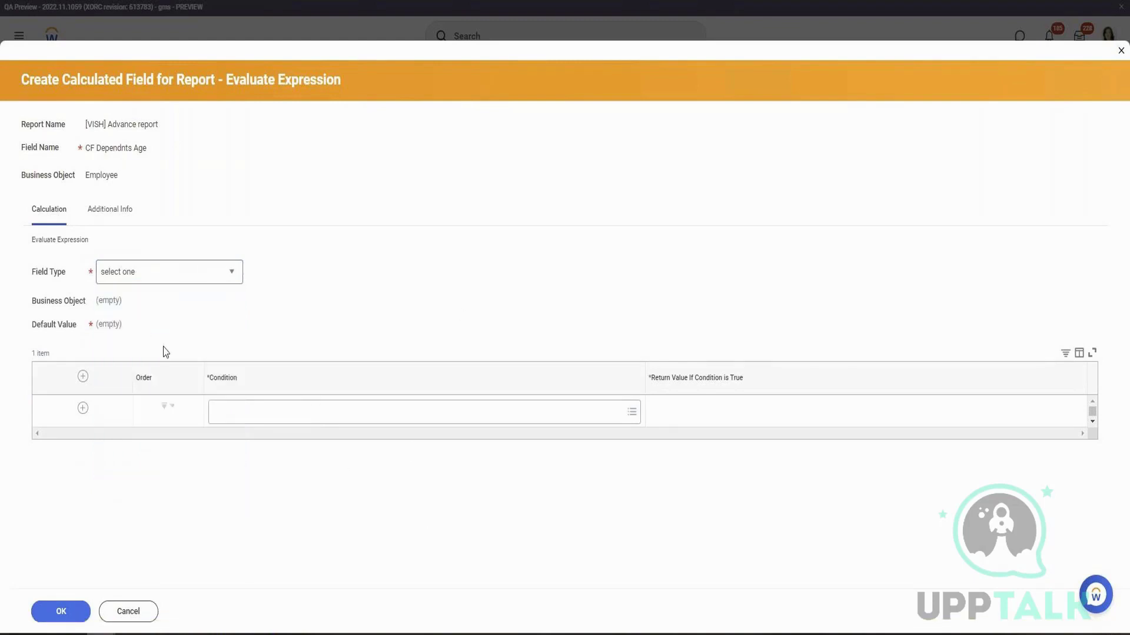
{"action": "left_click", "coordinate": [159, 277]}
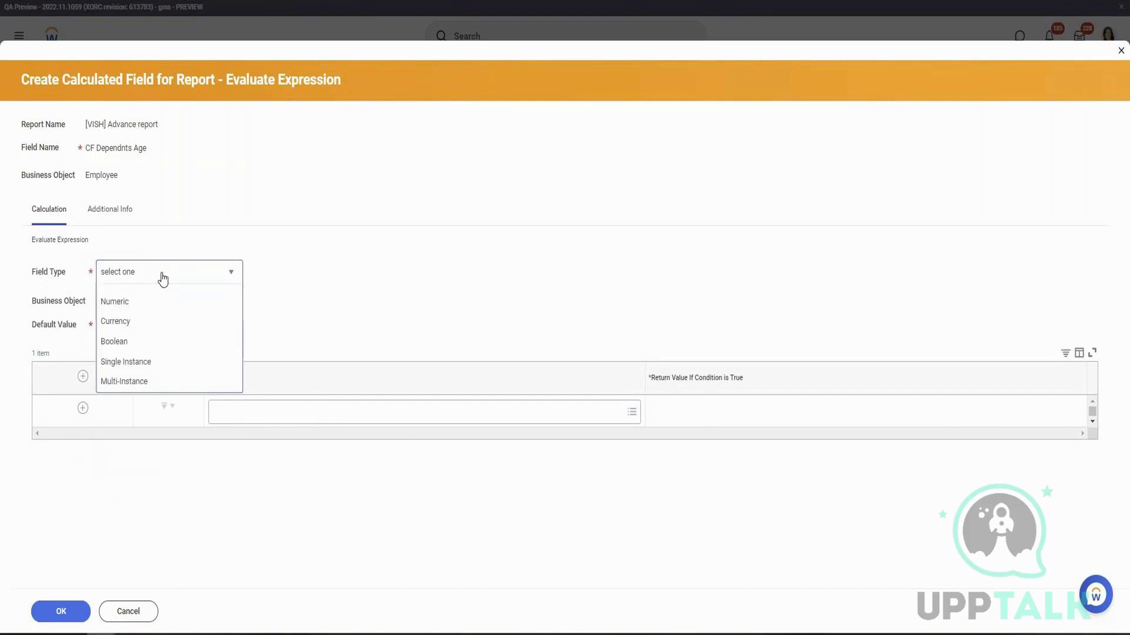
{"action": "left_click", "coordinate": [176, 311]}
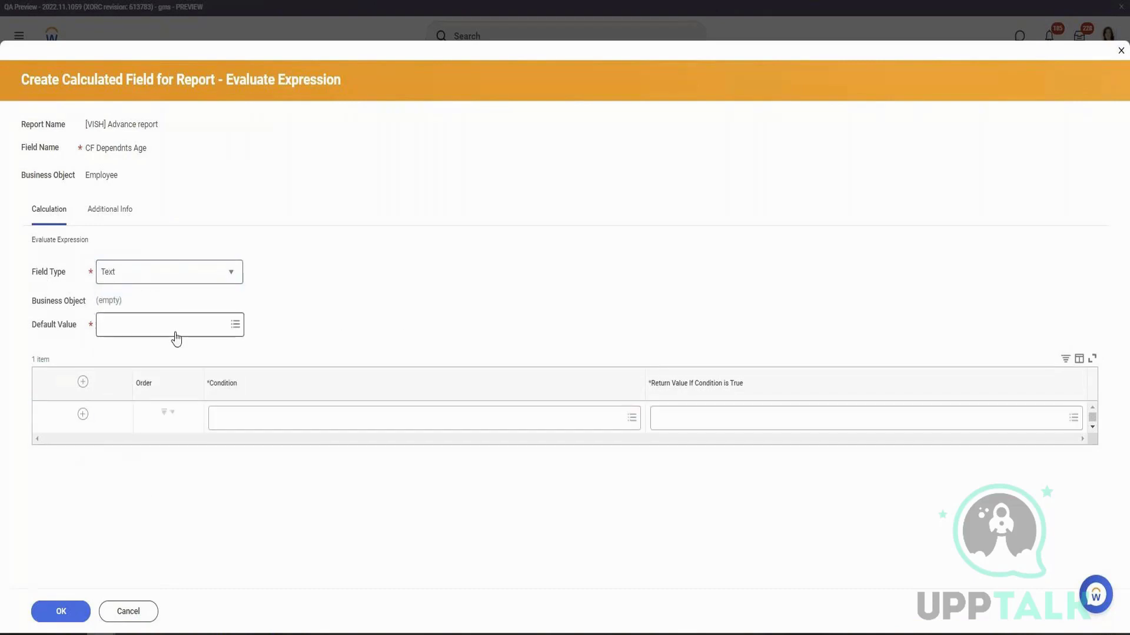
{"action": "left_click", "coordinate": [123, 336]}
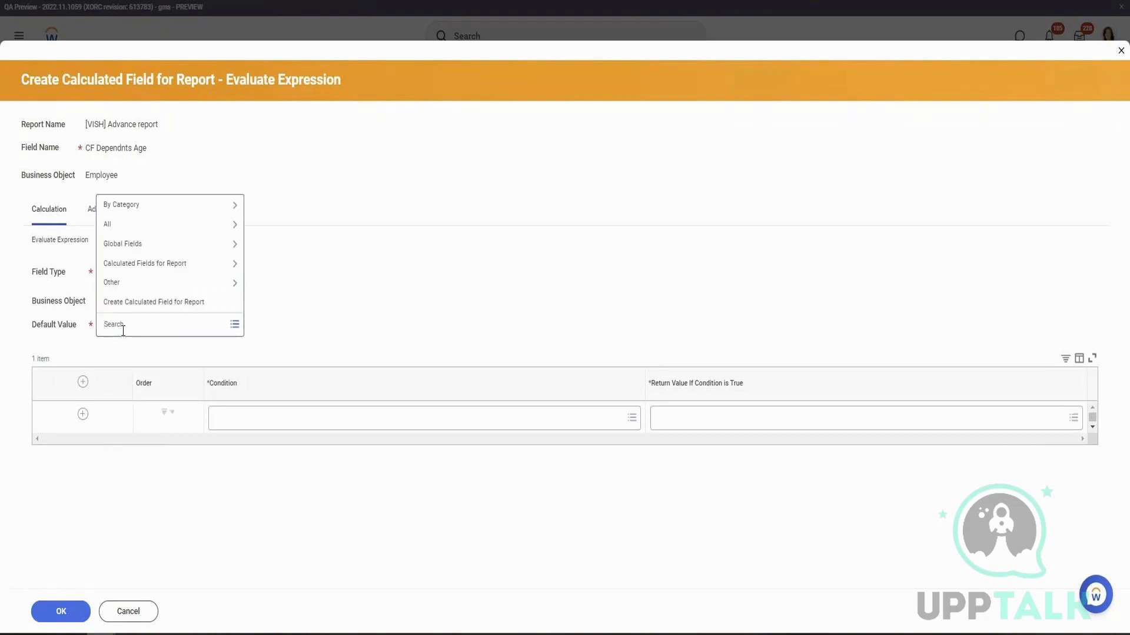
{"action": "left_click", "coordinate": [154, 244]}
{"action": "left_click", "coordinate": [177, 300]}
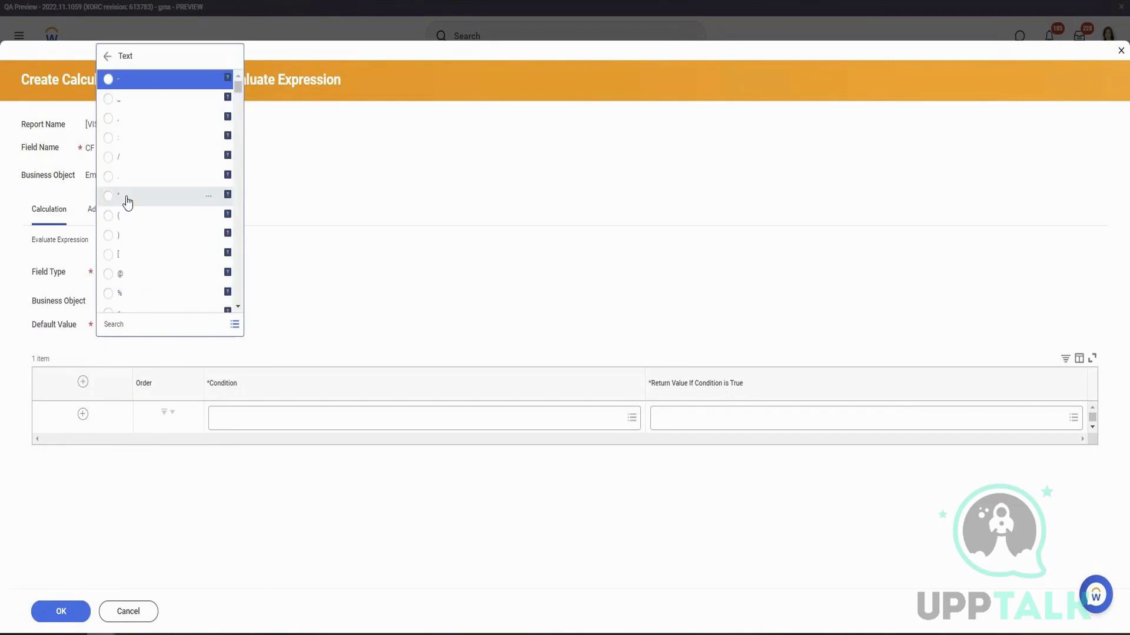
{"action": "left_click", "coordinate": [131, 160]}
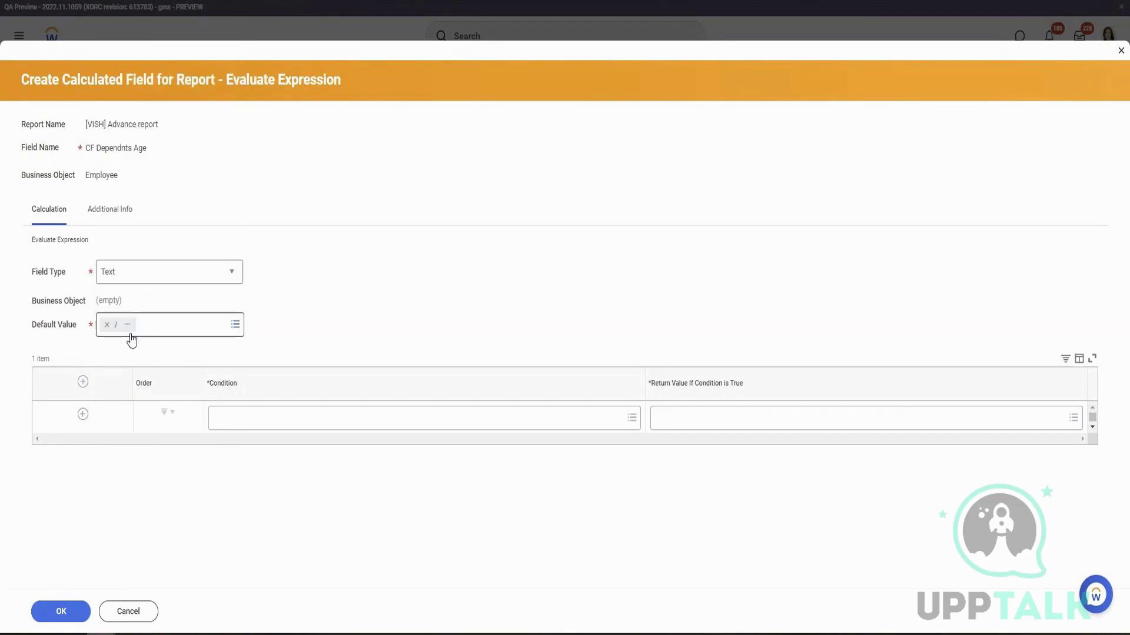
{"action": "left_click", "coordinate": [237, 418]}
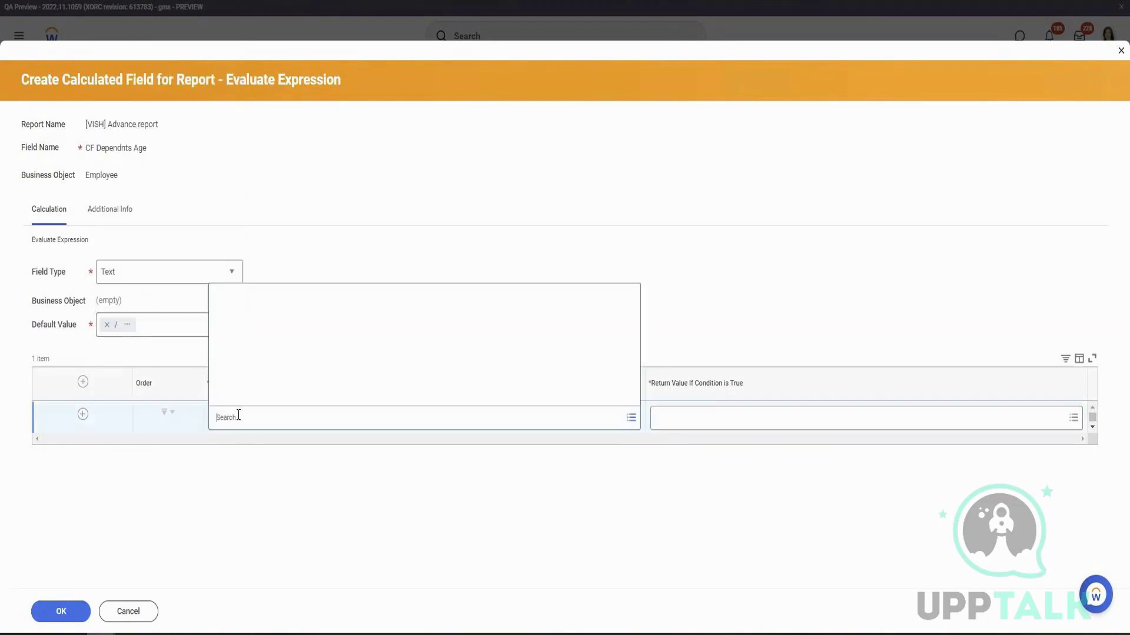
{"action": "type", "text": "true"}
{"action": "key", "text": "Return"}
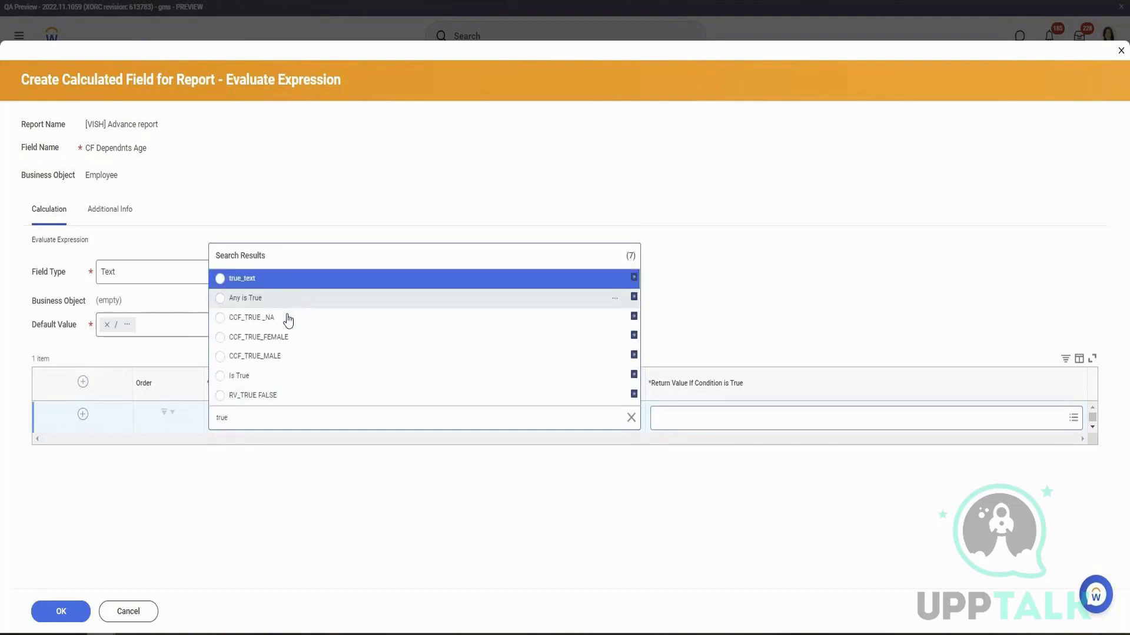
{"action": "double_click", "coordinate": [303, 420]}
{"action": "key", "text": "BackSpace"}
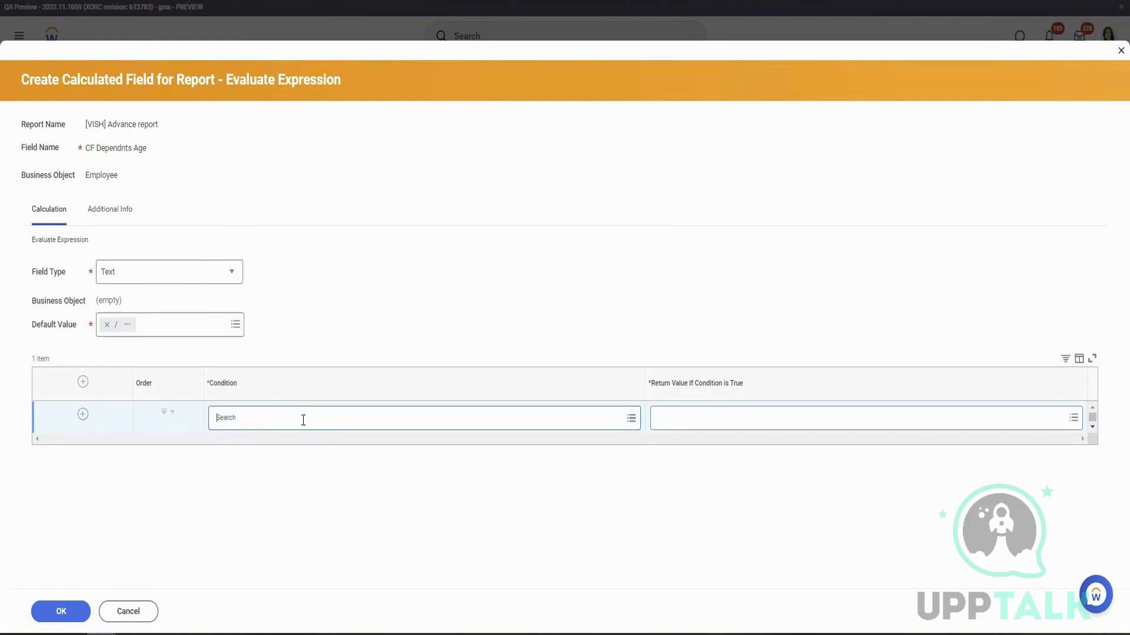
Step: Create a calculated field for the condition named If Gender is Male with the True/False Condition function, and proceed to its calculation
{"action": "left_click", "coordinate": [299, 400]}
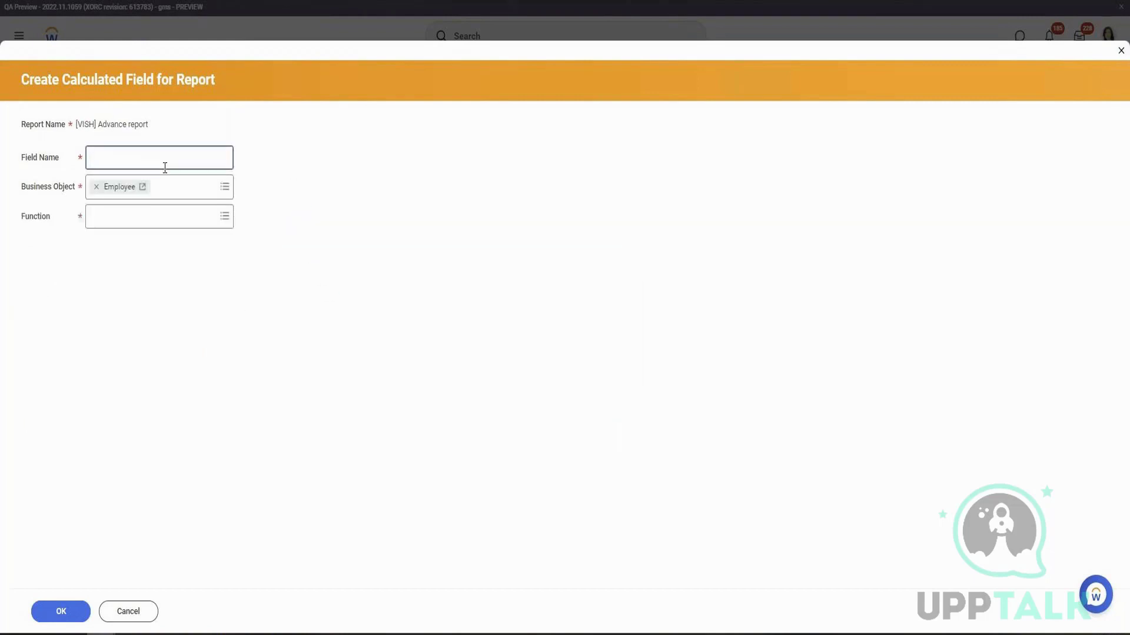
{"action": "type", "text": "If Gender is Male"}
{"action": "key", "text": "Tab"}
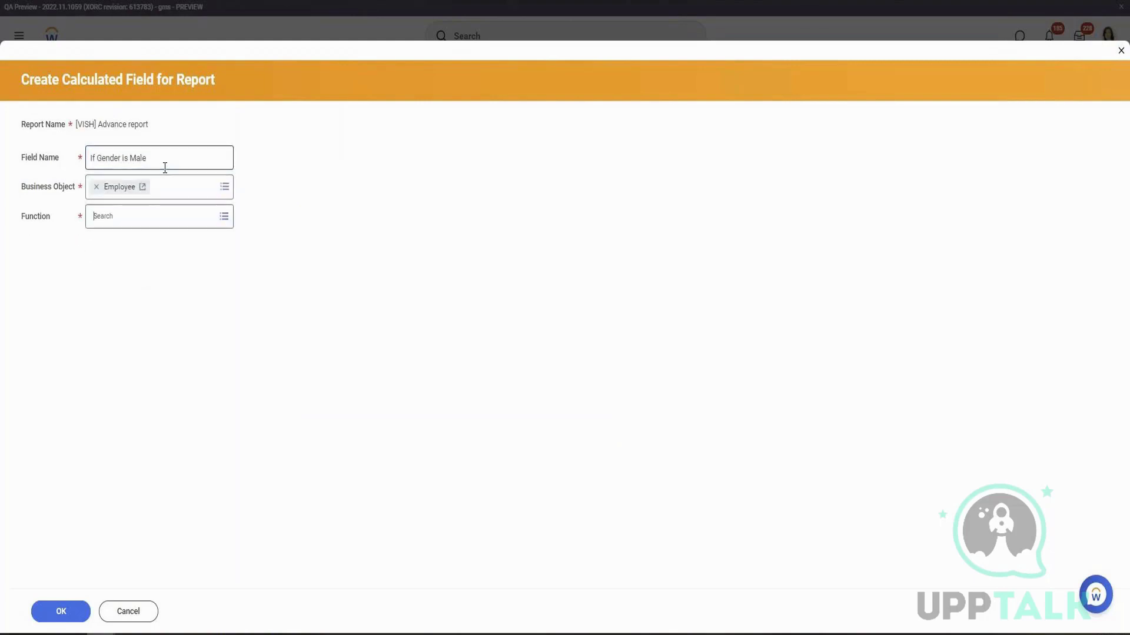
{"action": "type", "text": "true"}
{"action": "key", "text": "Return"}
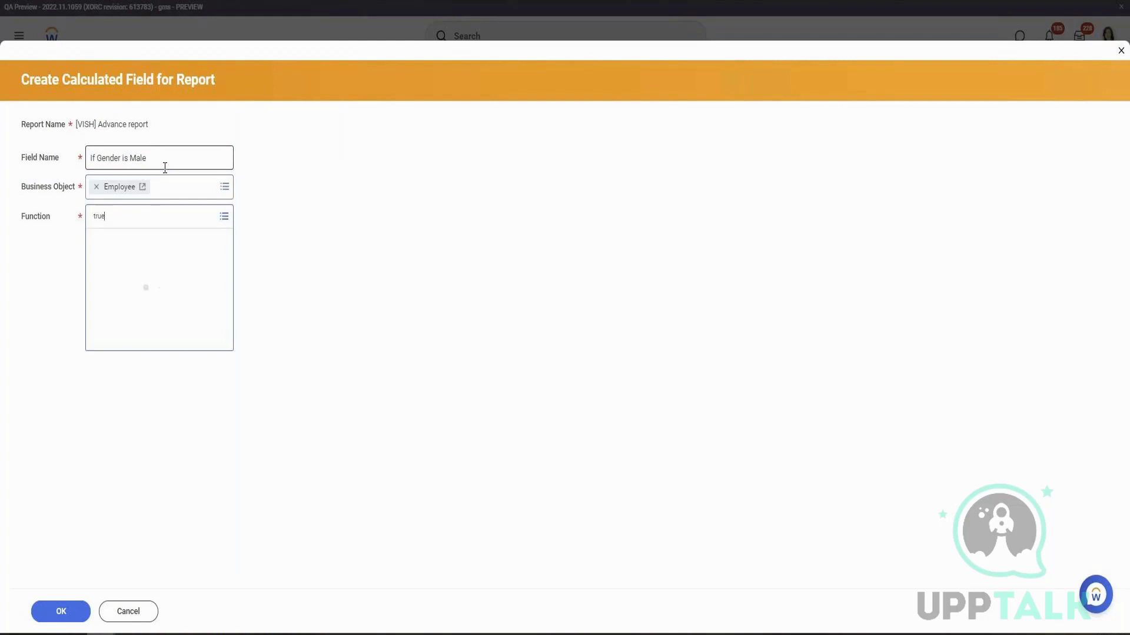
{"action": "left_click", "coordinate": [82, 611]}
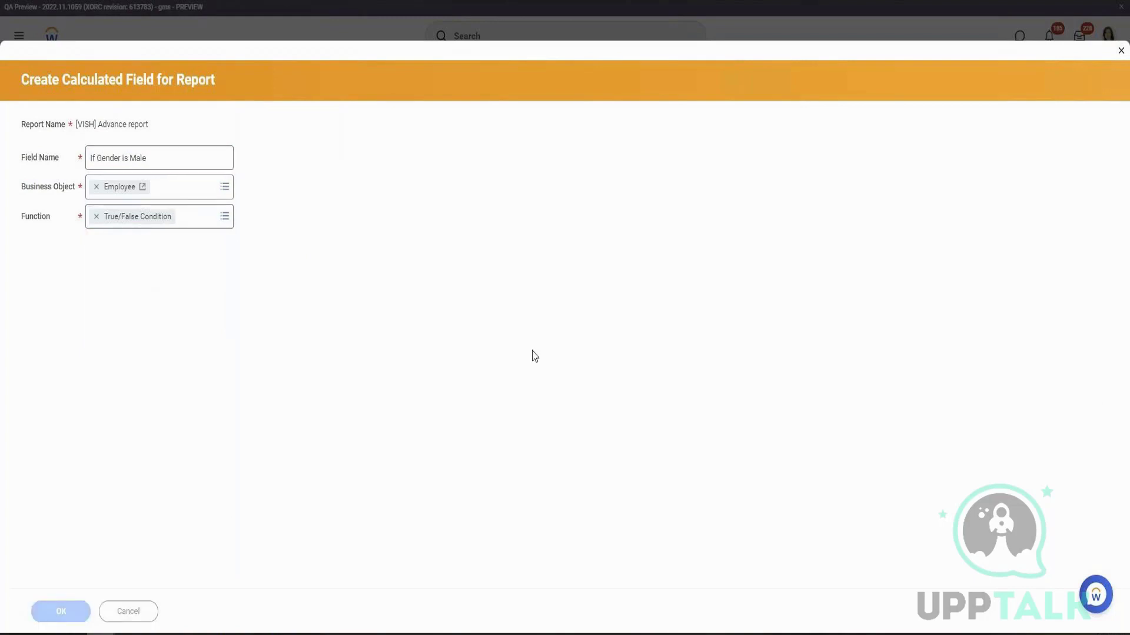
Step: Set the True/False condition's field to Gender and its operator to in the selection list
{"action": "left_click", "coordinate": [443, 331]}
{"action": "type", "text": "gender"}
{"action": "key", "text": "Return"}
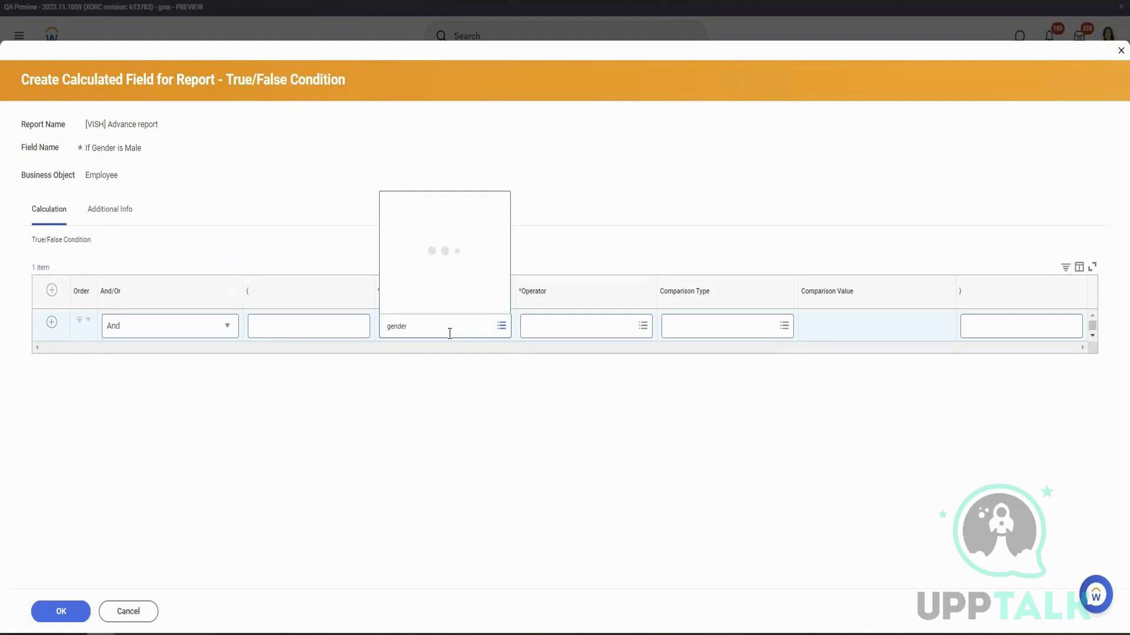
{"action": "left_click", "coordinate": [411, 79]}
{"action": "left_click", "coordinate": [582, 331]}
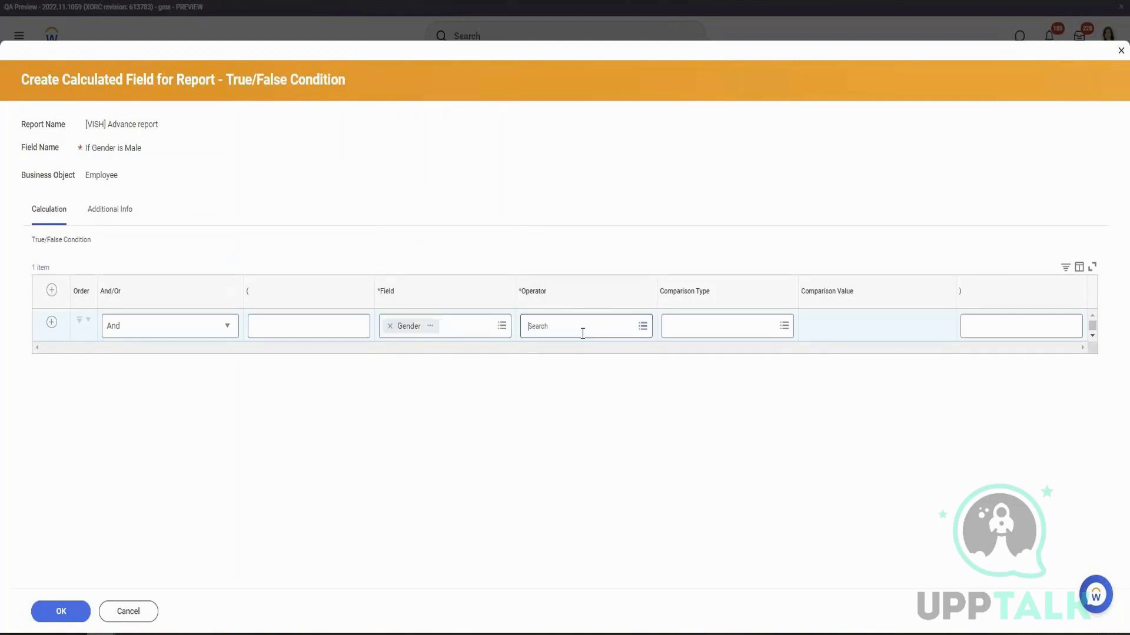
{"action": "type", "text": "in the"}
{"action": "key", "text": "Return"}
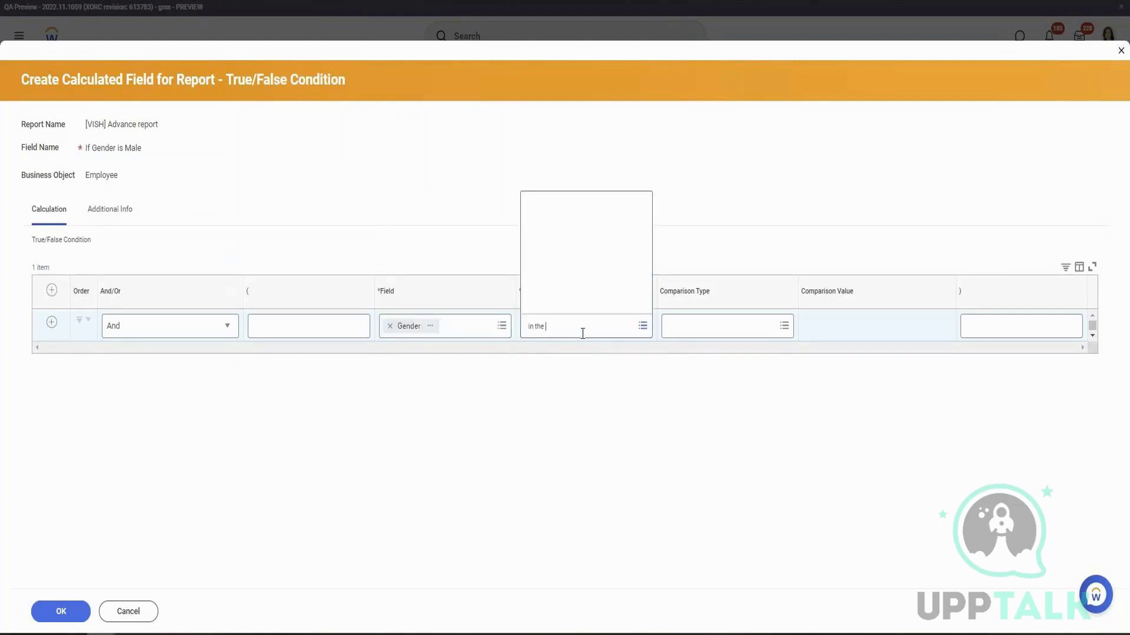
{"action": "left_click", "coordinate": [570, 284]}
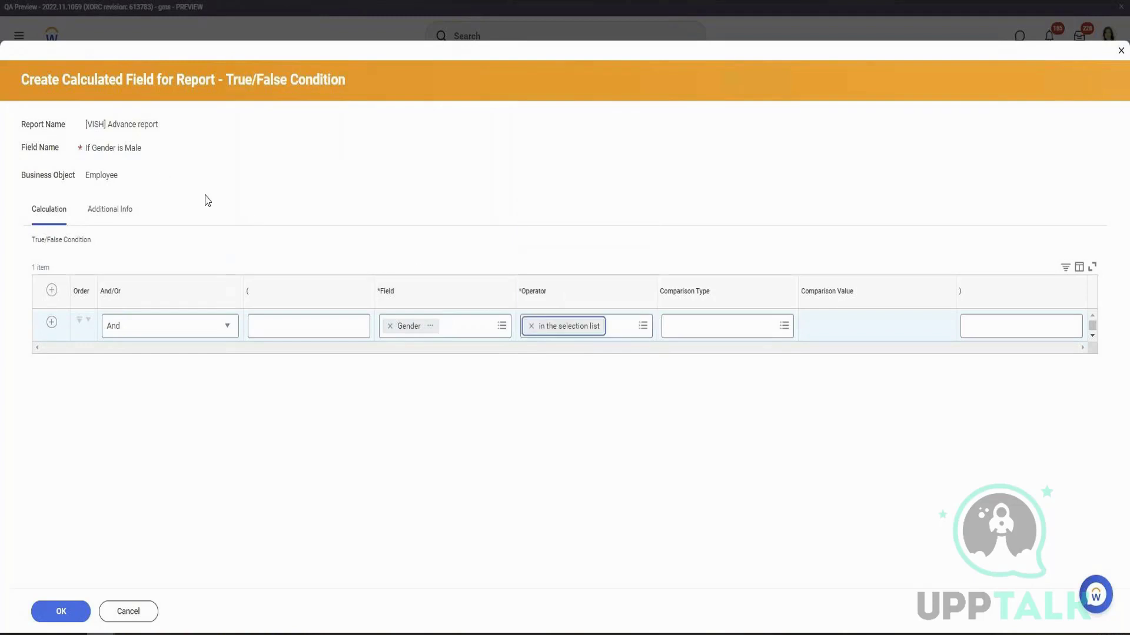
Step: Set the condition's comparison value to Male and confirm the If Gender is Male field
{"action": "left_click", "coordinate": [885, 328]}
{"action": "type", "text": "Male"}
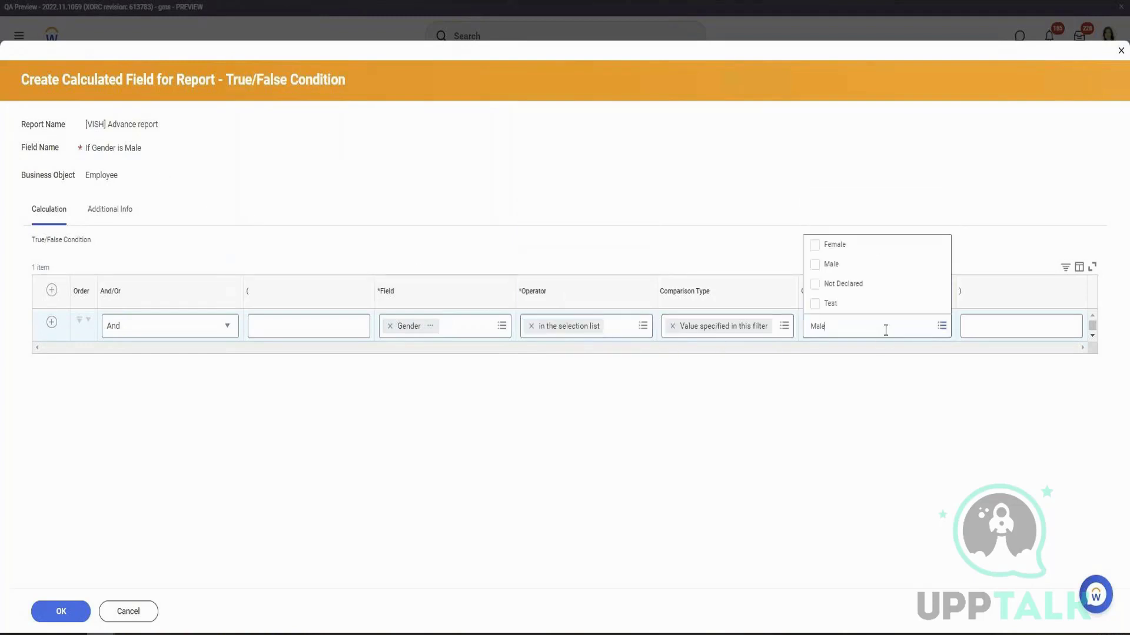
{"action": "key", "text": "Return"}
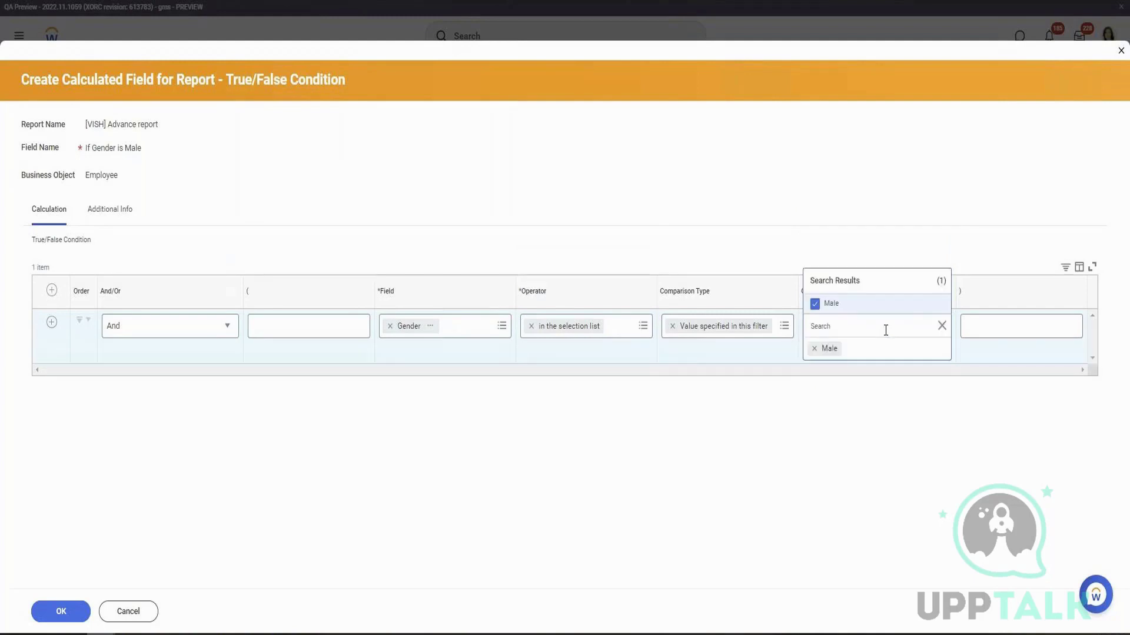
{"action": "left_click", "coordinate": [61, 612]}
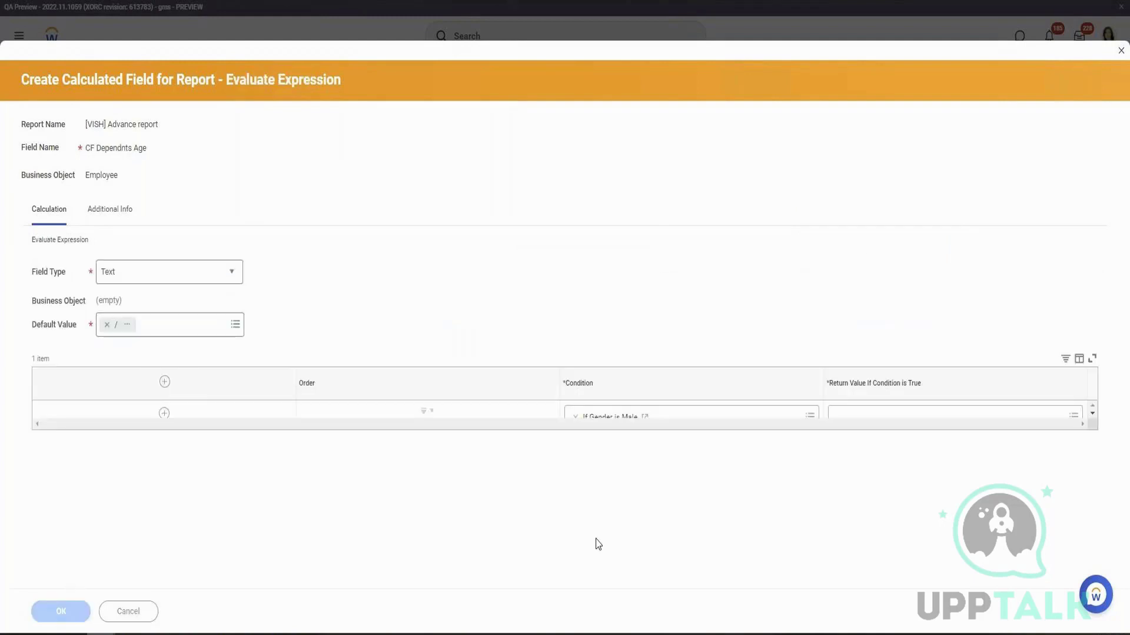
Step: Create a calculated field for the return value named Text COnstant Male with the Text Constant function, and proceed to its calculation
{"action": "left_click", "coordinate": [749, 418]}
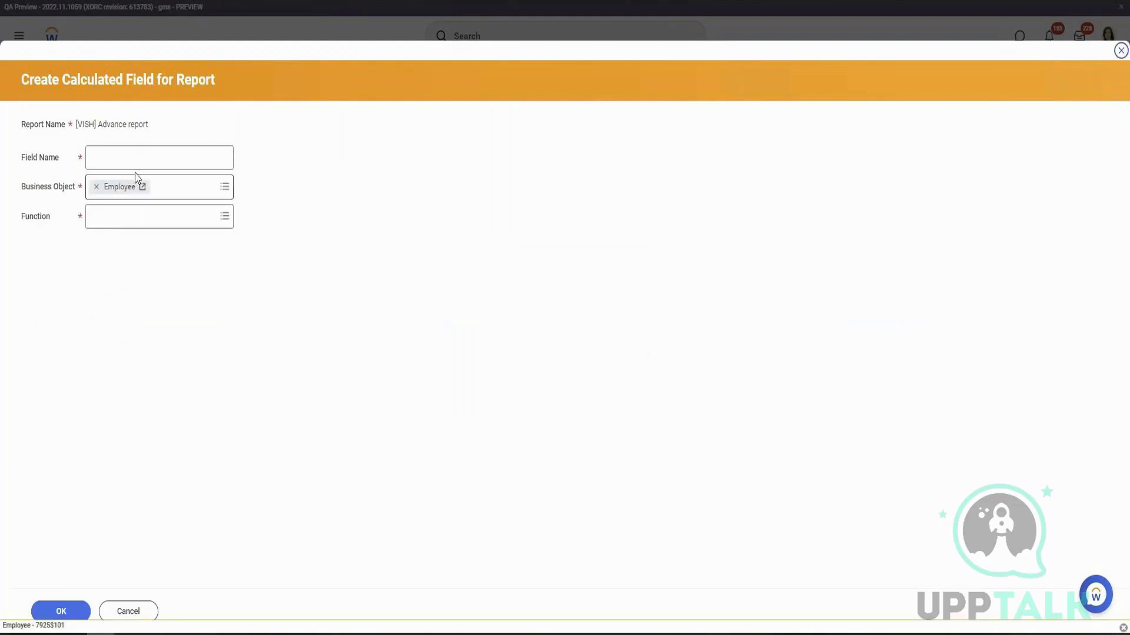
{"action": "left_click", "coordinate": [135, 160]}
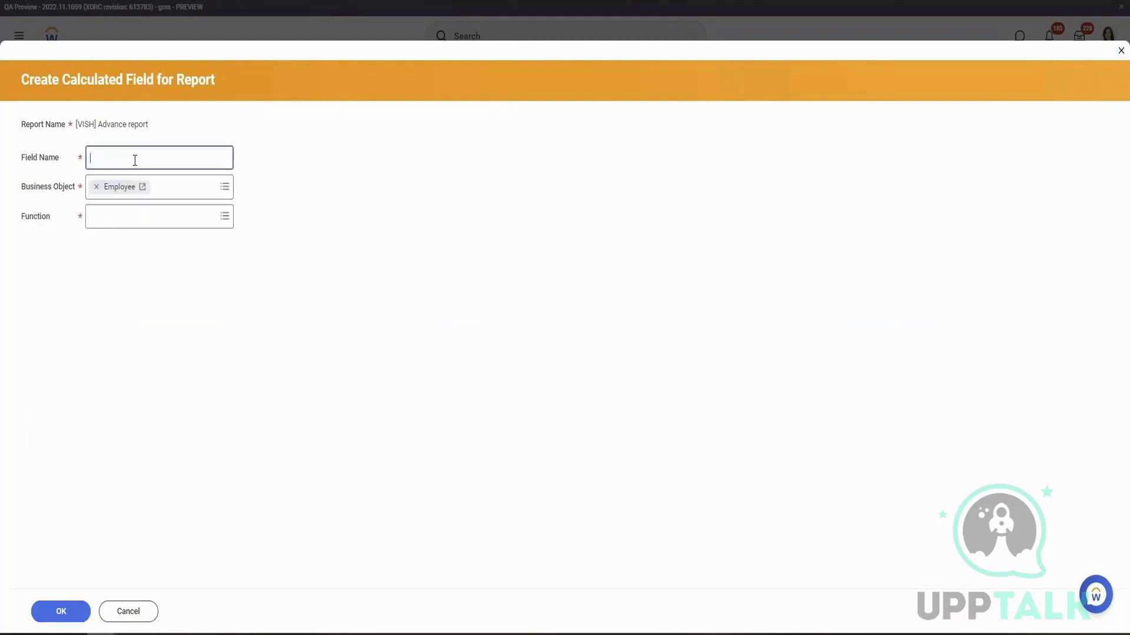
{"action": "type", "text": "Text COnstant Male"}
{"action": "key", "text": "Tab"}
{"action": "type", "text": "Text con"}
{"action": "key", "text": "Return"}
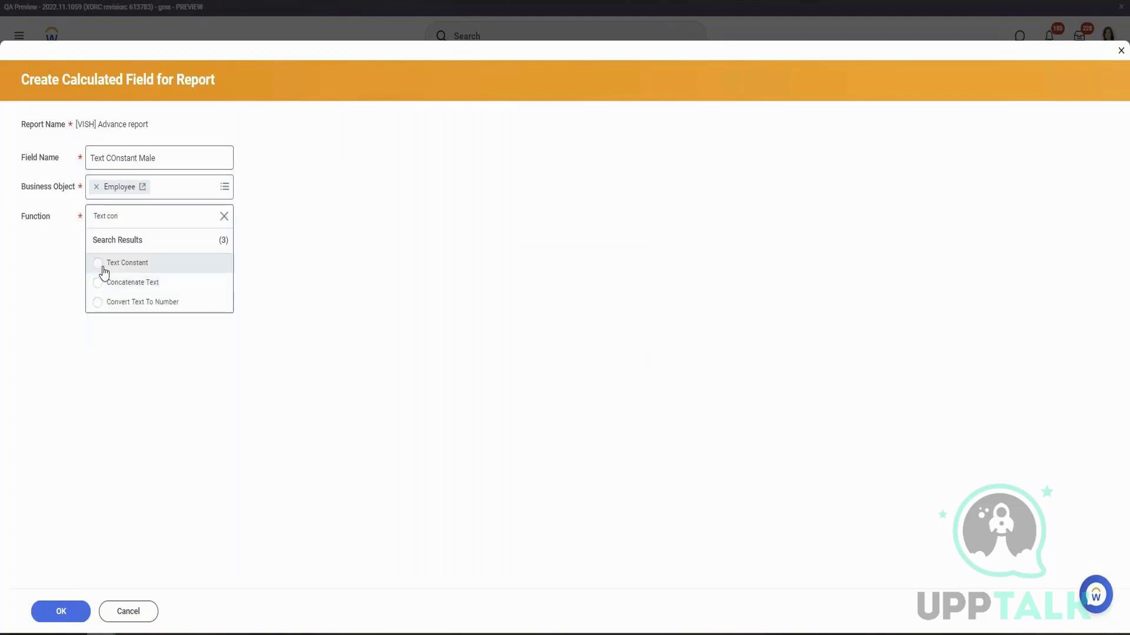
{"action": "left_click", "coordinate": [125, 266]}
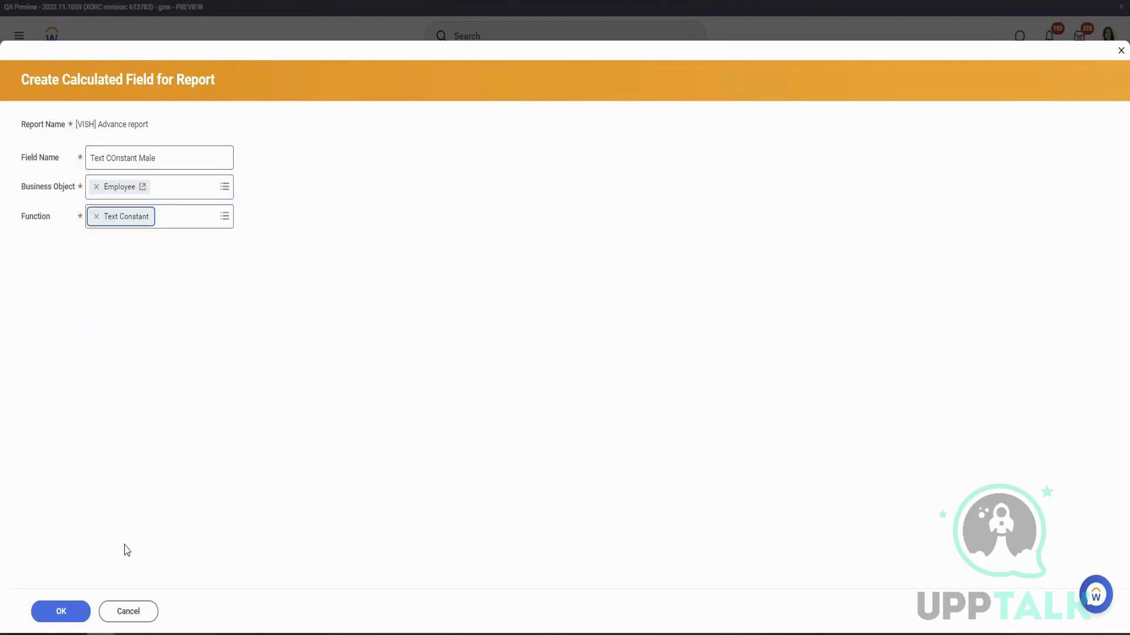
{"action": "left_click", "coordinate": [70, 613]}
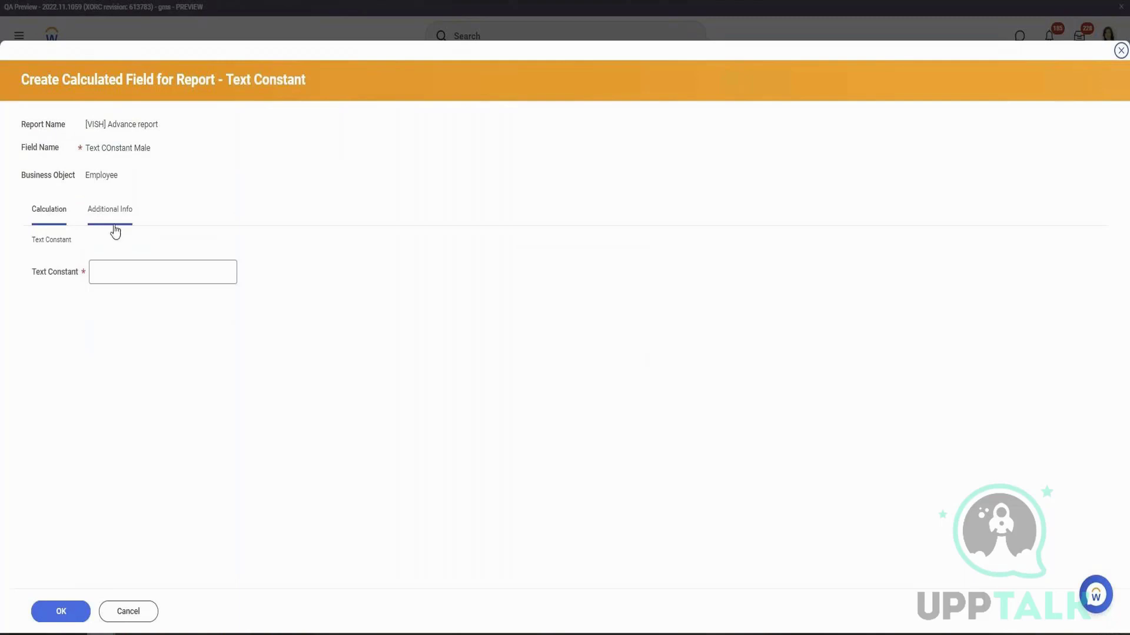
Step: Set the text constant to "He is a male" and confirm the field
{"action": "left_click", "coordinate": [109, 280]}
{"action": "type", "text": "He is a mail"}
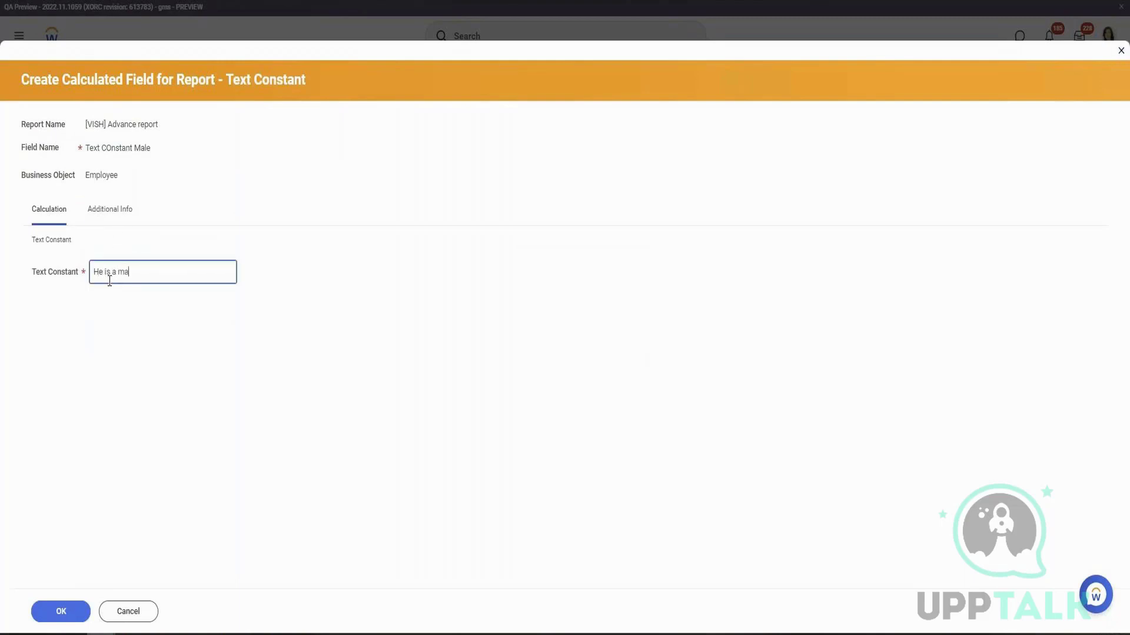
{"action": "key", "text": "BackSpace"}
{"action": "key", "text": "BackSpace"}
{"action": "type", "text": "le"}
{"action": "left_click", "coordinate": [52, 615]}
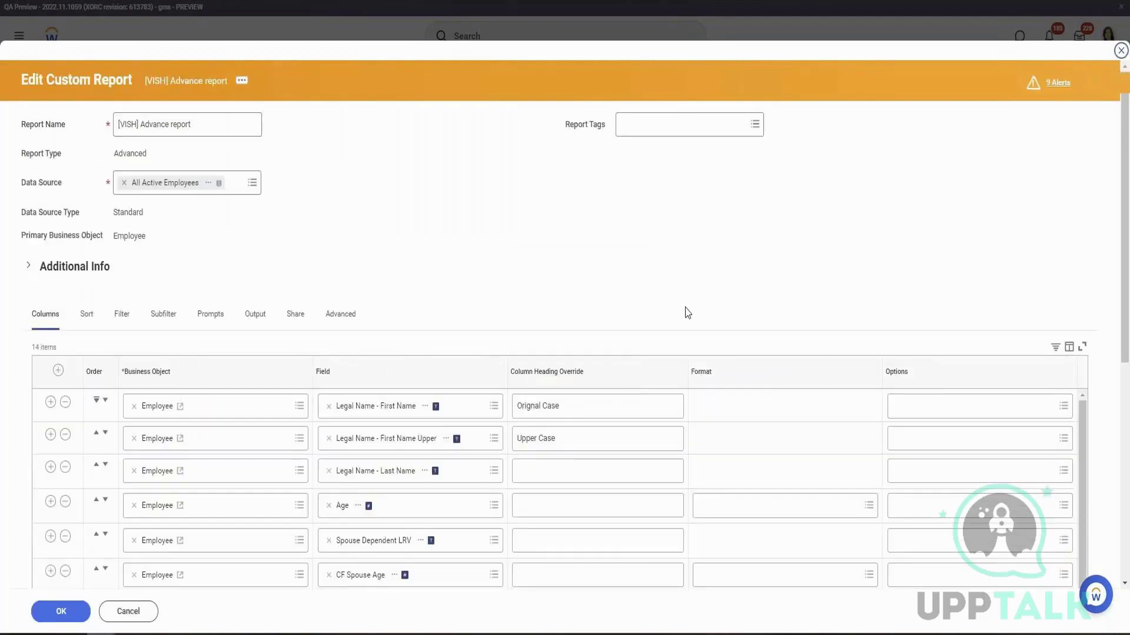
Step: Save the edited Advance report and examine the CF Dependnts Age column in its output
{"action": "scroll", "coordinate": [683, 314], "scroll_direction": "down", "scroll_amount": 3}
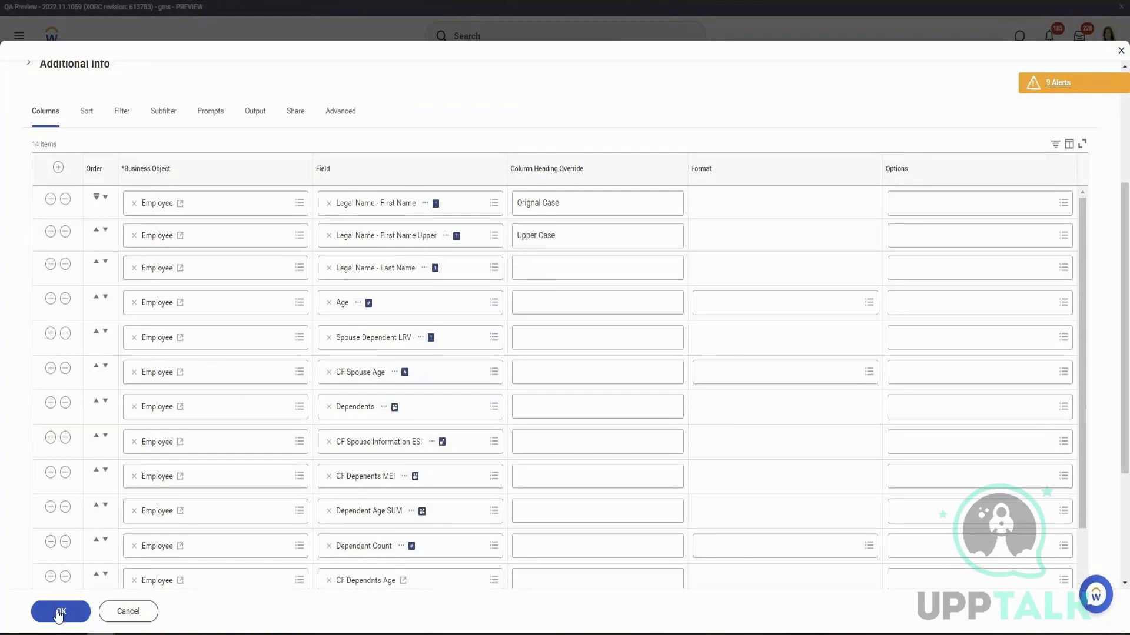
{"action": "left_click", "coordinate": [61, 610]}
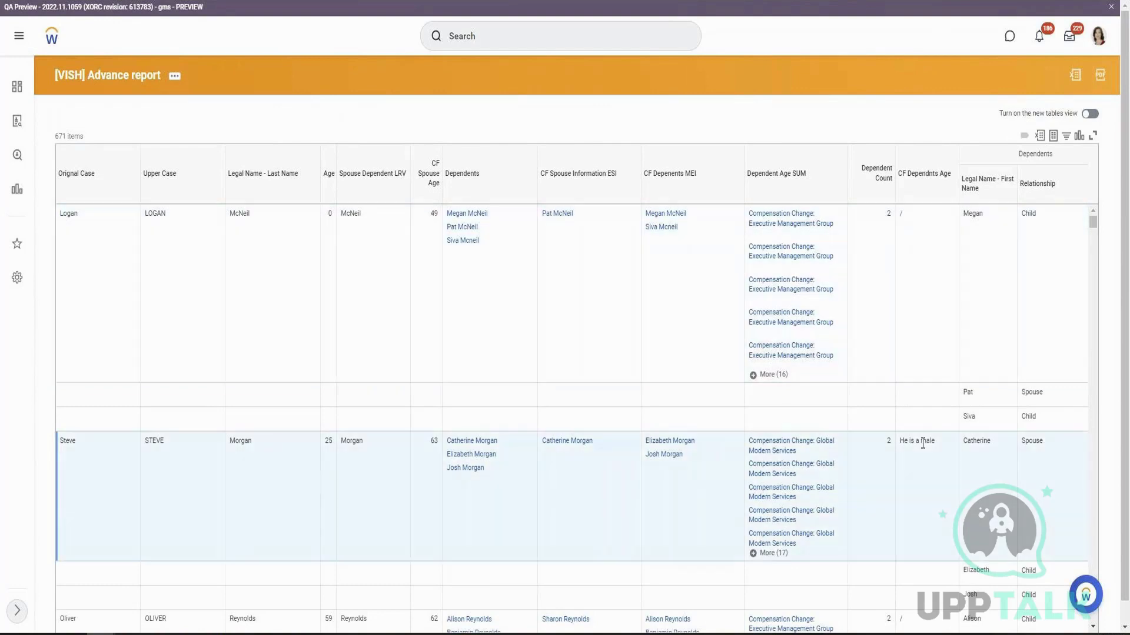
{"action": "triple_click", "coordinate": [922, 445]}
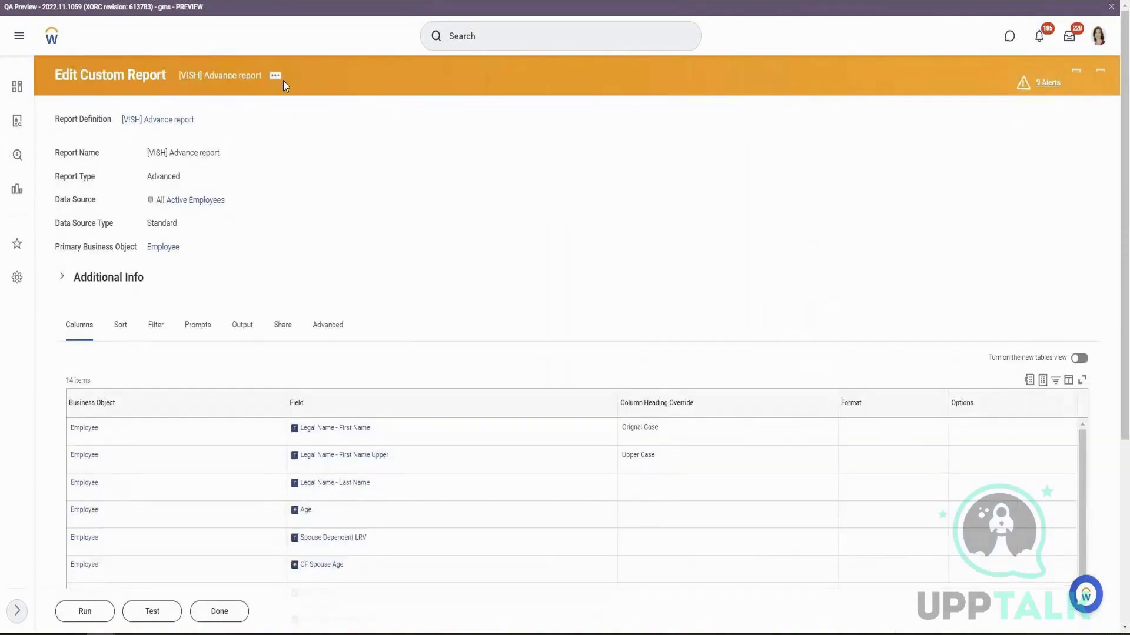
Step: Open the CF Dependnts Age calculated field from the report definition and review its default value, condition and return value
{"action": "scroll", "coordinate": [261, 331], "scroll_direction": "down", "scroll_amount": 5}
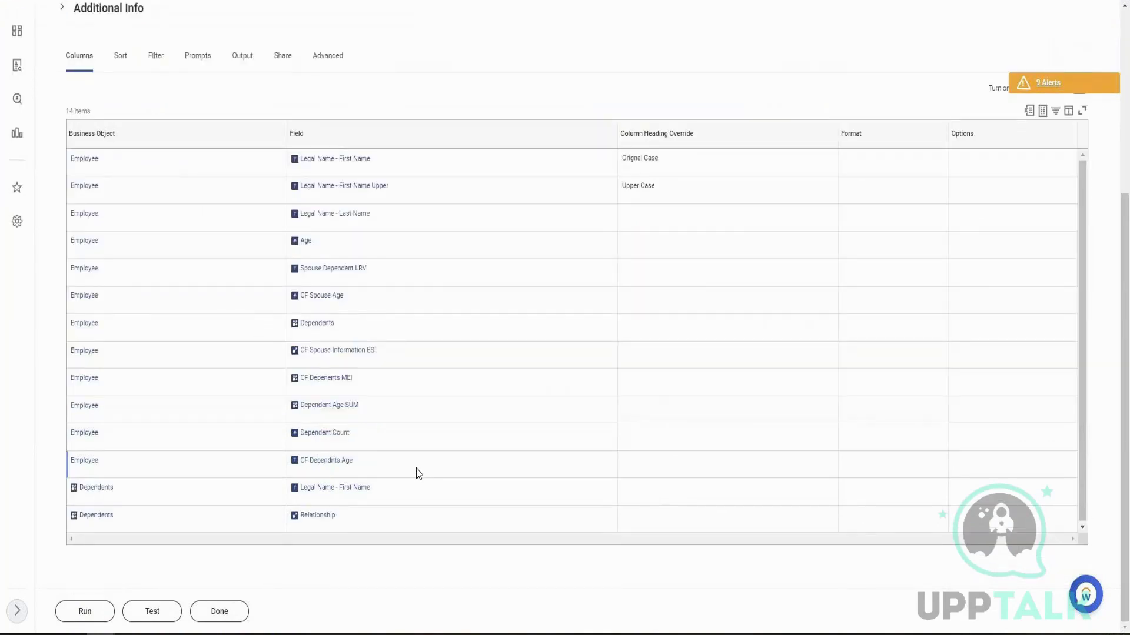
{"action": "right_click", "coordinate": [343, 464]}
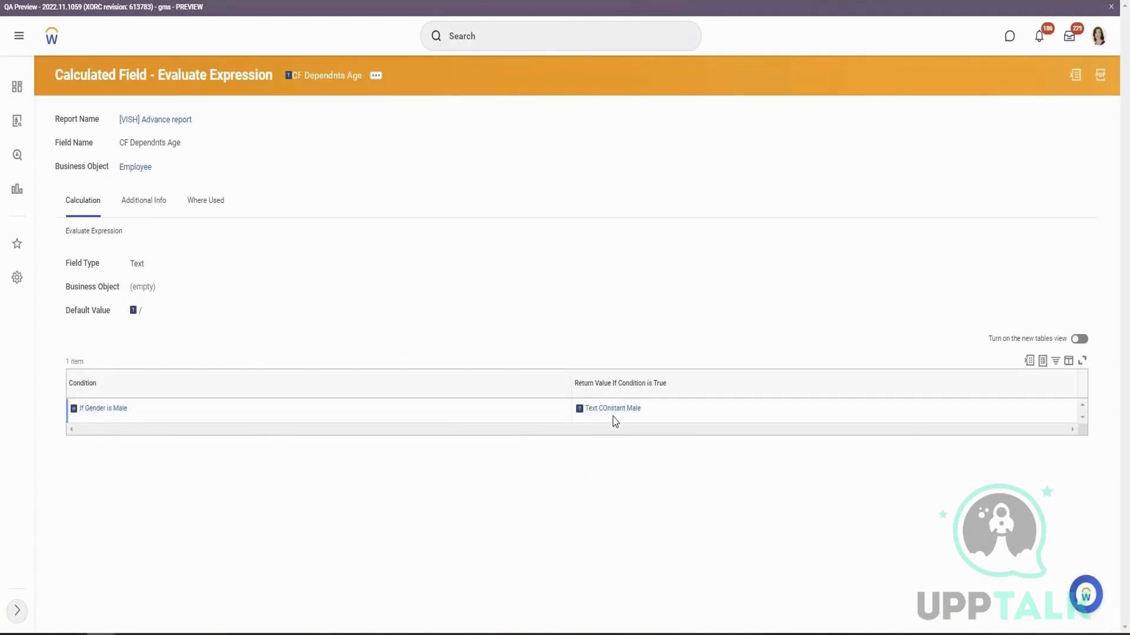
{"action": "left_click_drag", "start_coordinate": [66, 311], "coordinate": [151, 325]}
{"action": "mouse_move", "coordinate": [653, 419]}
{"action": "key", "text": "ctrl+shift+Tab"}
Step: Edit the Advance report definition, add an Employee column row below CF Dependnts Age, and start a new calculated field in it
{"action": "scroll", "coordinate": [241, 330], "scroll_direction": "up", "scroll_amount": 5}
{"action": "left_click", "coordinate": [281, 81]}
{"action": "mouse_move", "coordinate": [330, 121]}
{"action": "left_click", "coordinate": [412, 112]}
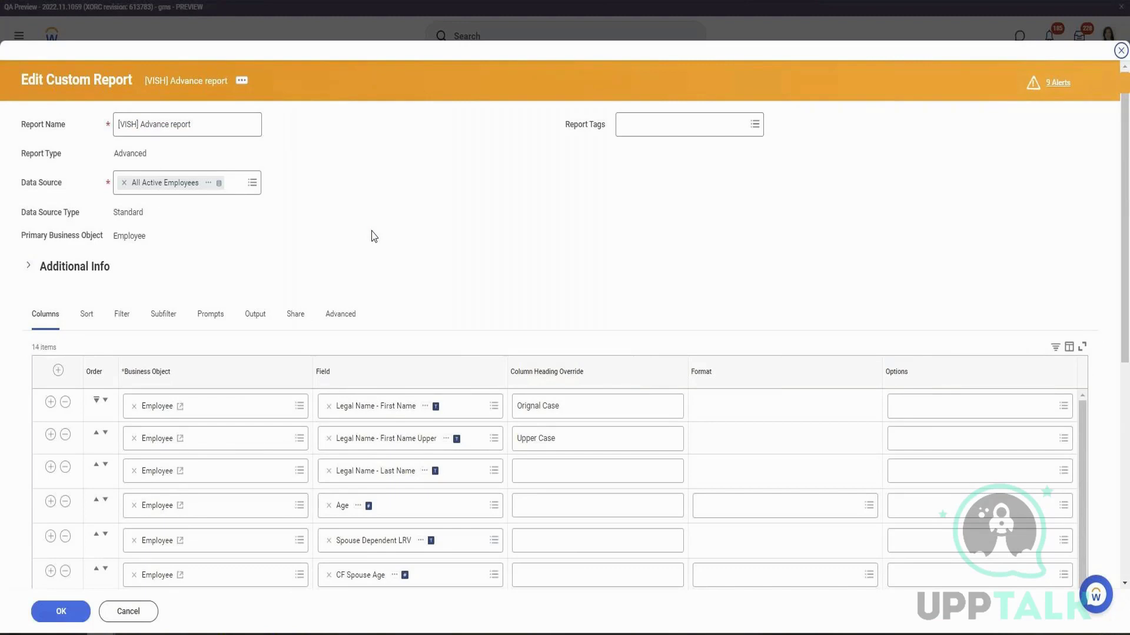
{"action": "scroll", "coordinate": [372, 235], "scroll_direction": "down", "scroll_amount": 8}
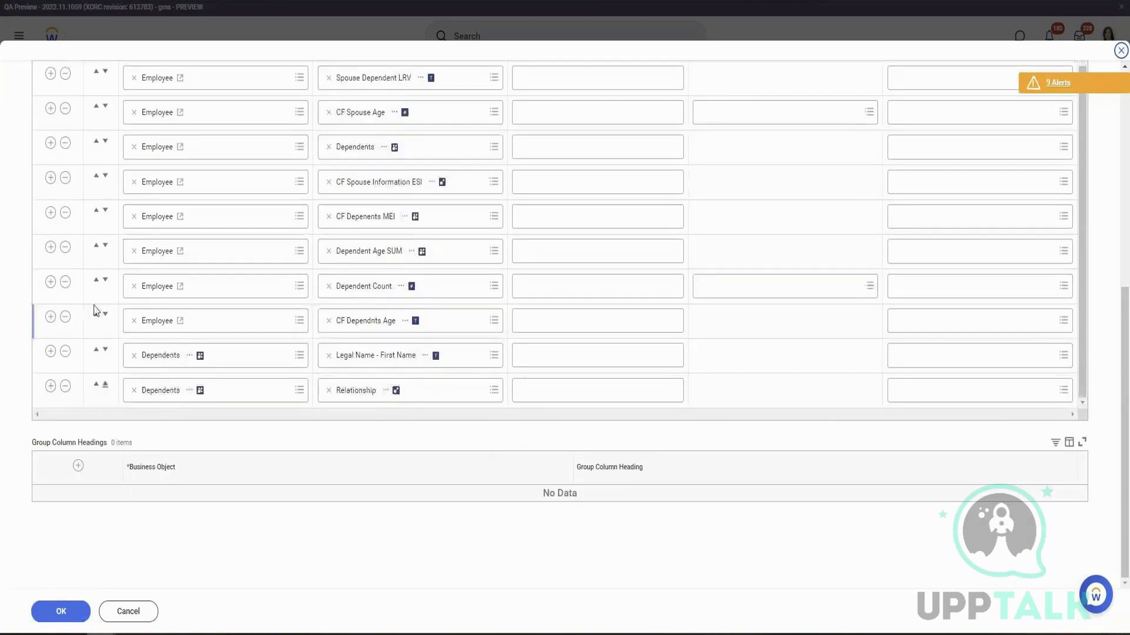
{"action": "left_click", "coordinate": [50, 318]}
{"action": "left_click", "coordinate": [413, 356]}
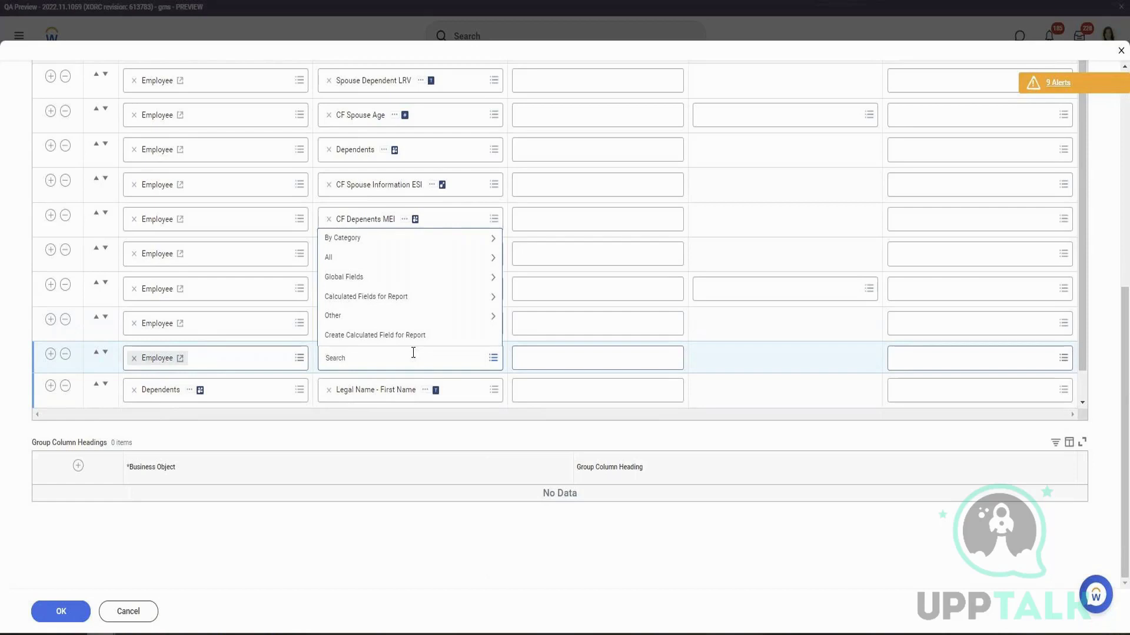
{"action": "left_click", "coordinate": [418, 351]}
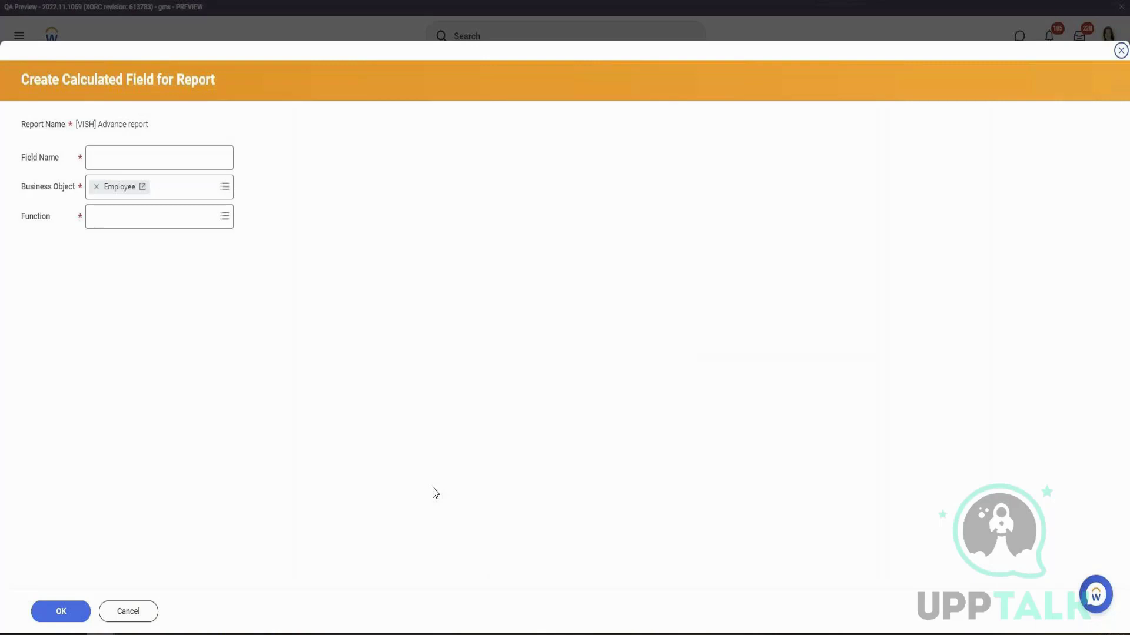
Step: Give the calculated field the Lookup Organization function and the name Lokup ORg, and proceed to its calculation
{"action": "left_click", "coordinate": [193, 217]}
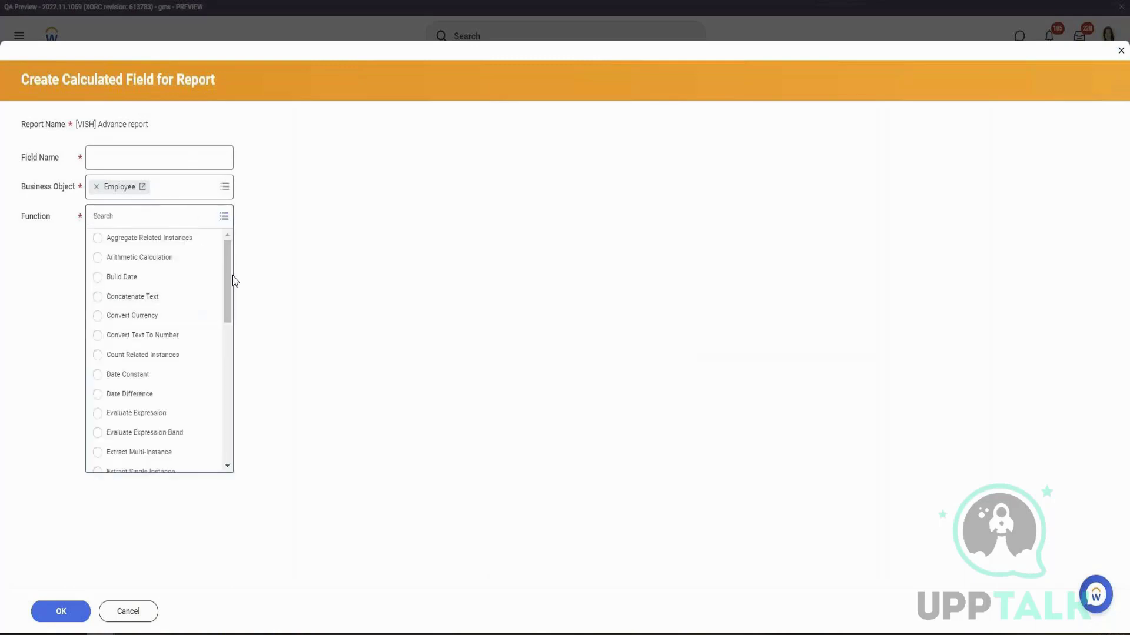
{"action": "scroll", "coordinate": [225, 288], "scroll_direction": "down", "scroll_amount": 1}
{"action": "left_click_drag", "start_coordinate": [224, 291], "coordinate": [221, 393]}
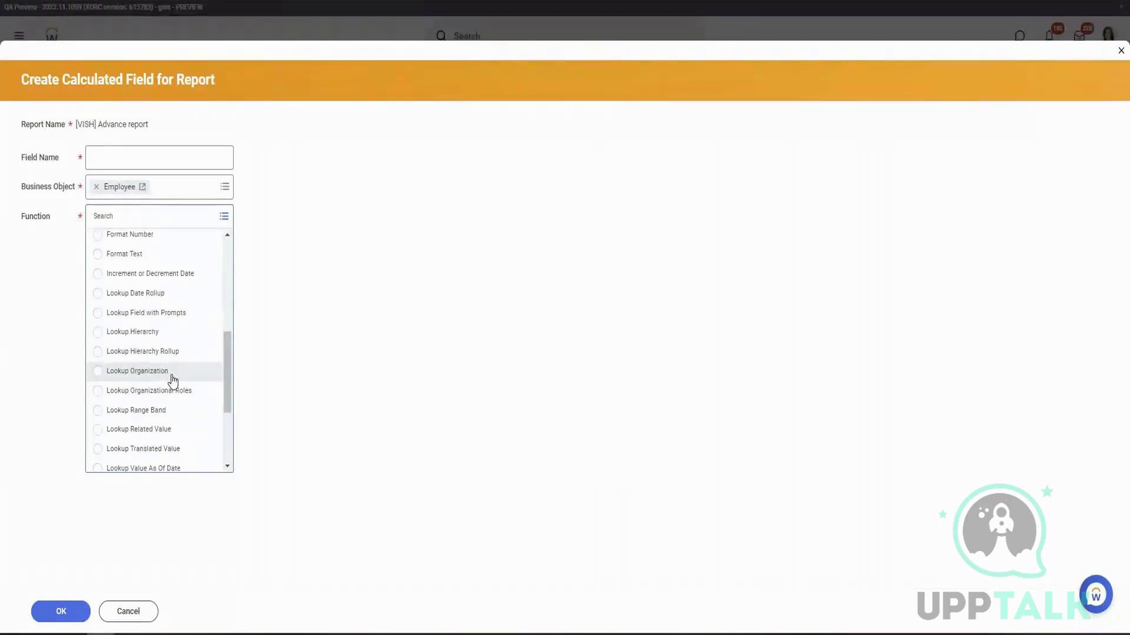
{"action": "left_click", "coordinate": [125, 377]}
{"action": "left_click", "coordinate": [137, 158]}
{"action": "type", "text": "Lokup"}
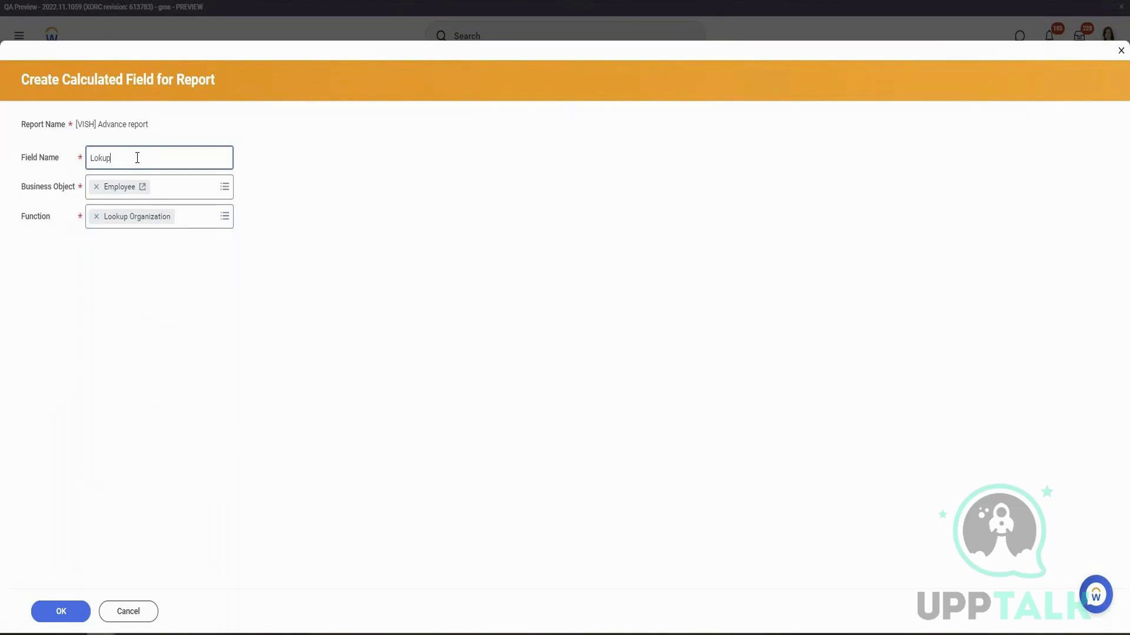
{"action": "type", "text": " ORg"}
{"action": "left_click", "coordinate": [62, 612]}
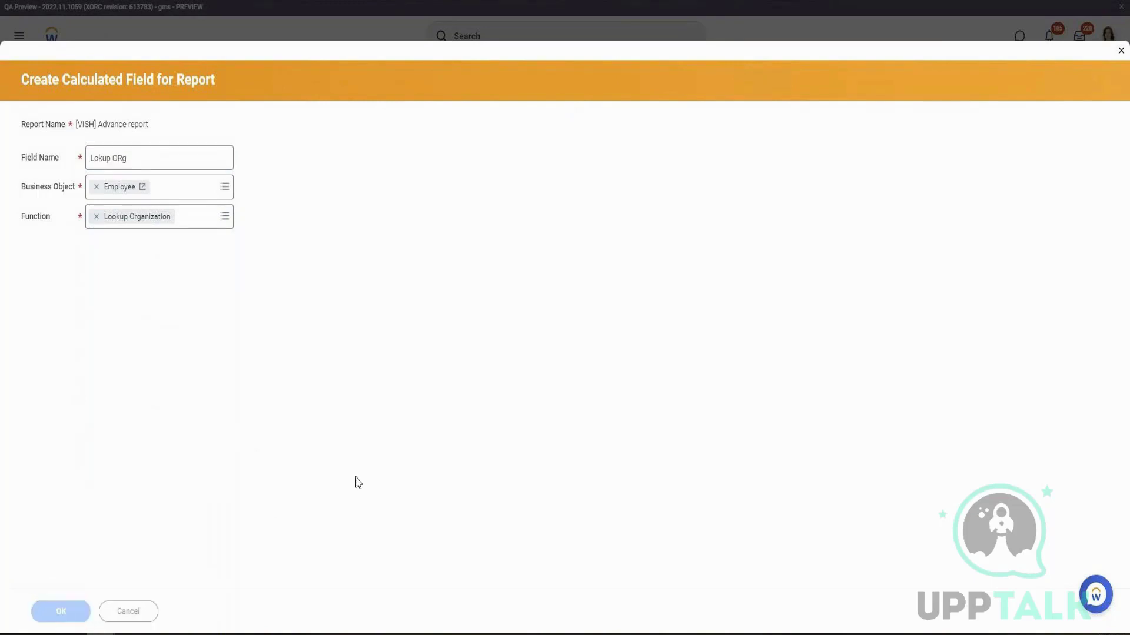
Step: Set the Lokup ORg field's organization type to Cost Center and browse the available top-level organizations
{"action": "left_click", "coordinate": [153, 301]}
{"action": "type", "text": "Com"}
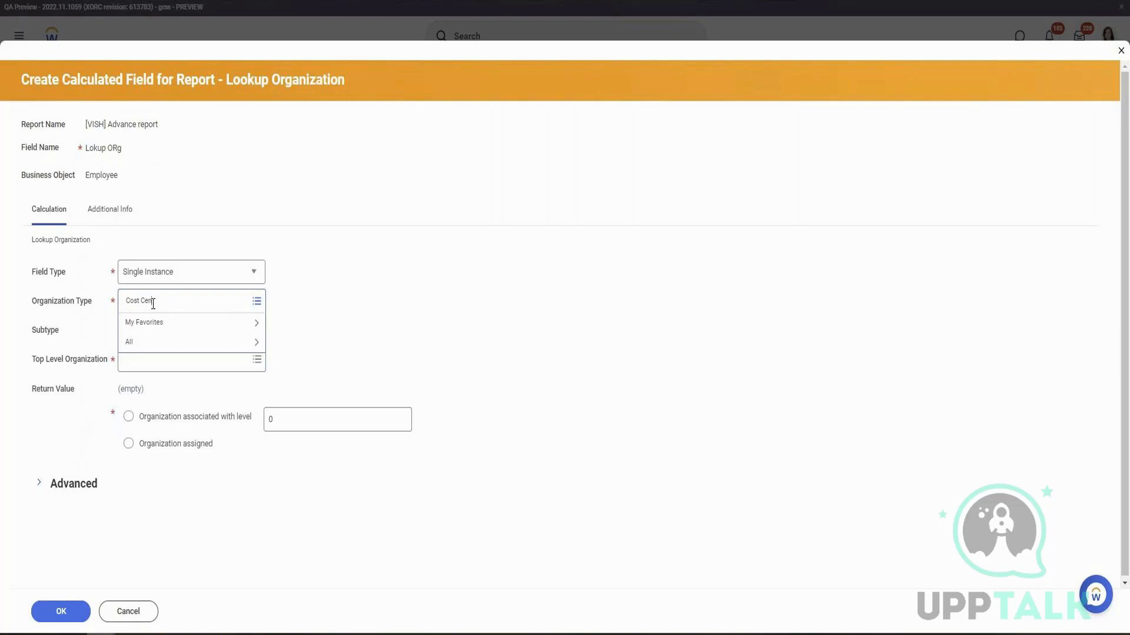
{"action": "key", "text": "Return"}
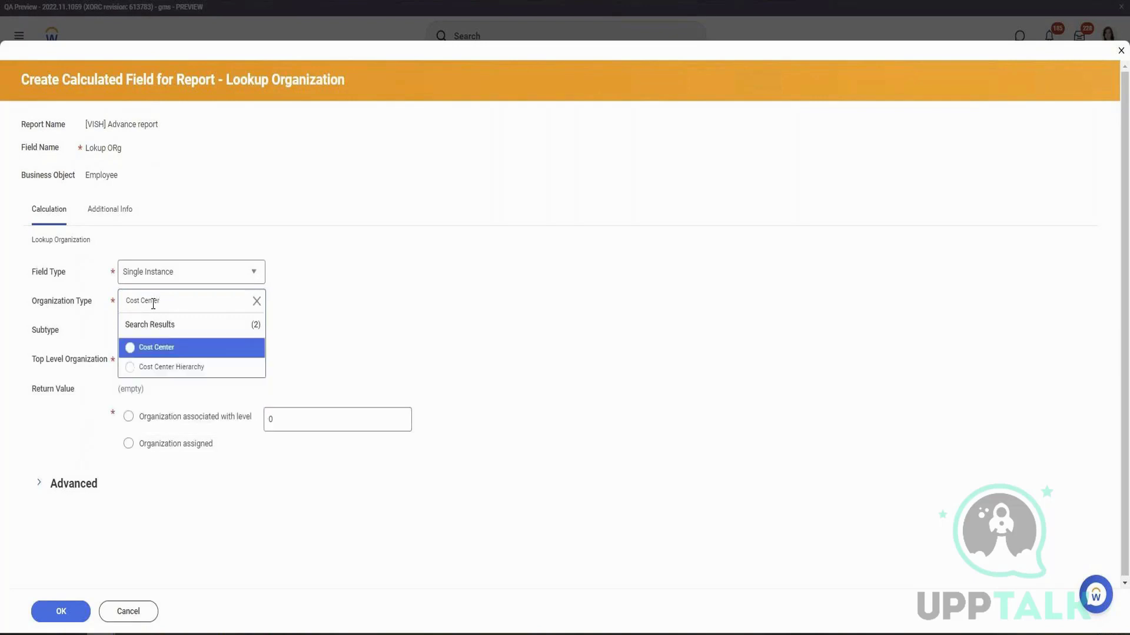
{"action": "left_click", "coordinate": [156, 347]}
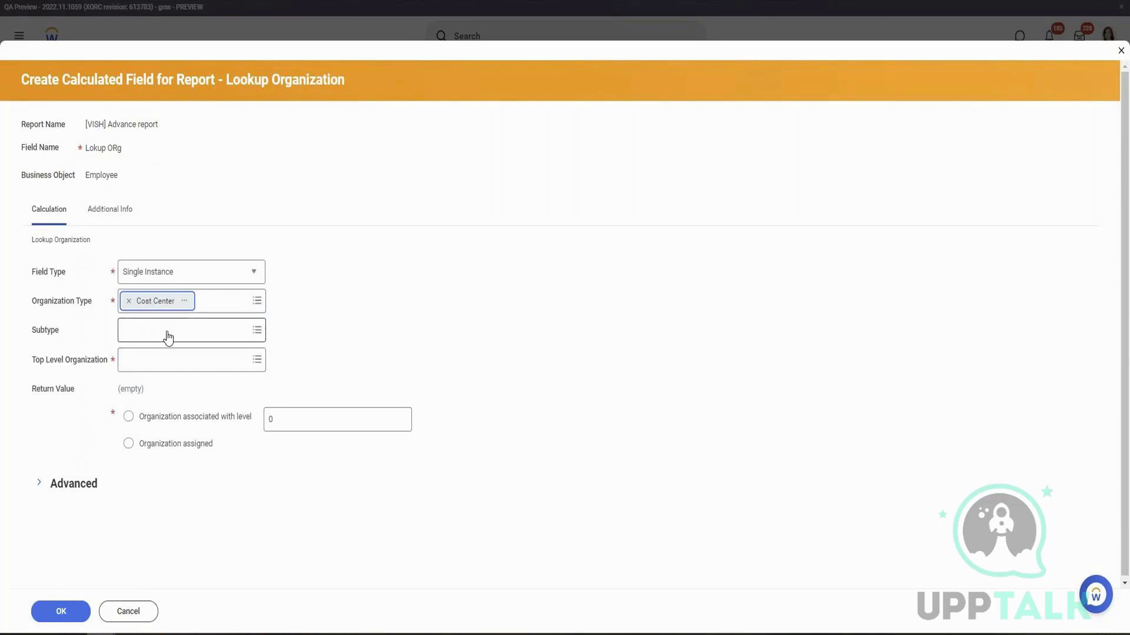
{"action": "left_click", "coordinate": [147, 369]}
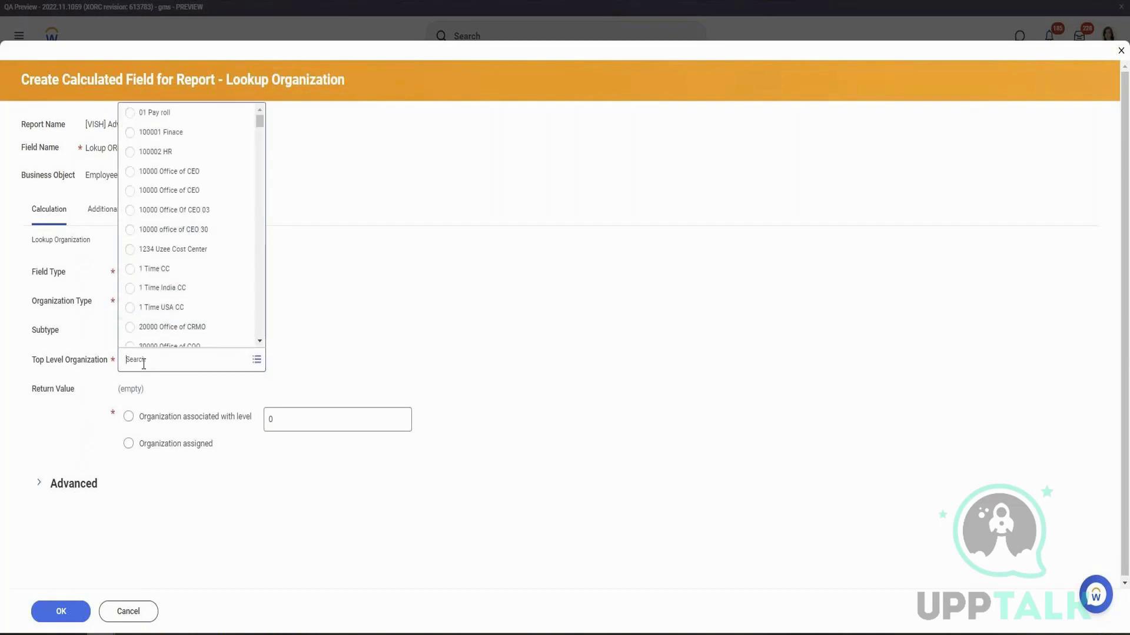
{"action": "scroll", "coordinate": [235, 253], "scroll_direction": "down", "scroll_amount": 10}
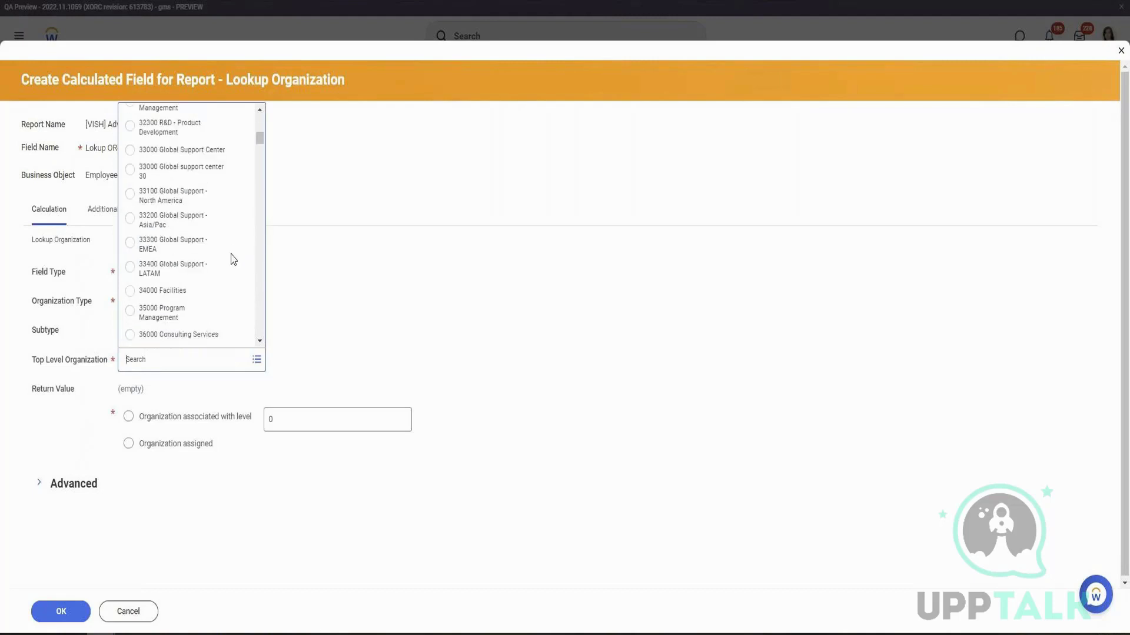
{"action": "scroll", "coordinate": [234, 259], "scroll_direction": "up", "scroll_amount": 5}
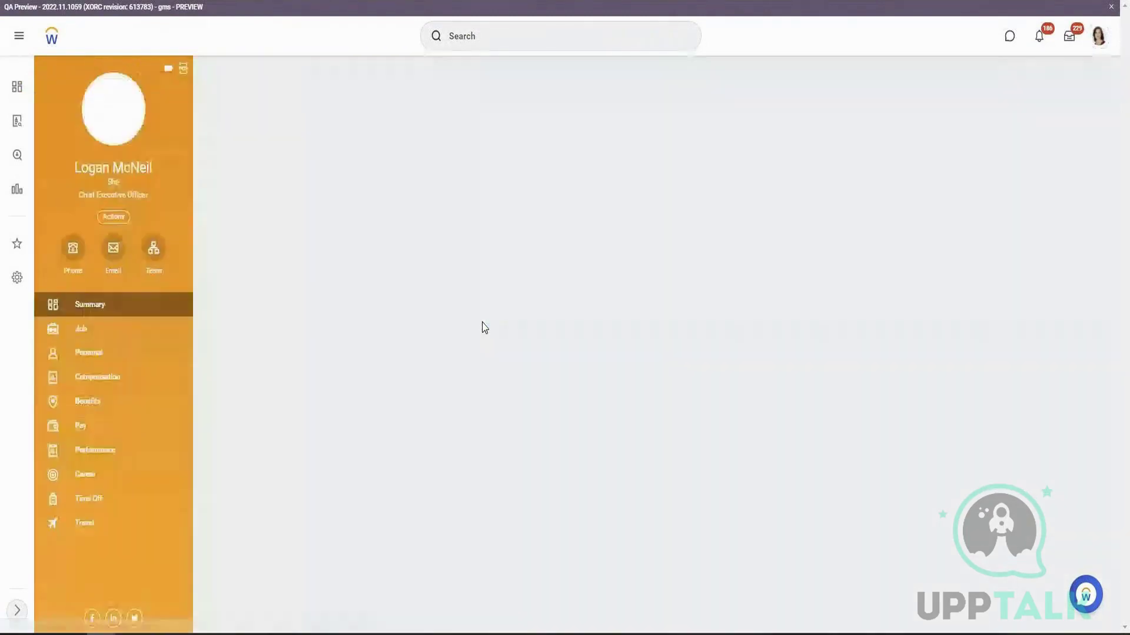
Step: Review the organizations listed under the worker's job profile and open the nominal 25 location hierarchy
{"action": "left_click", "coordinate": [87, 335]}
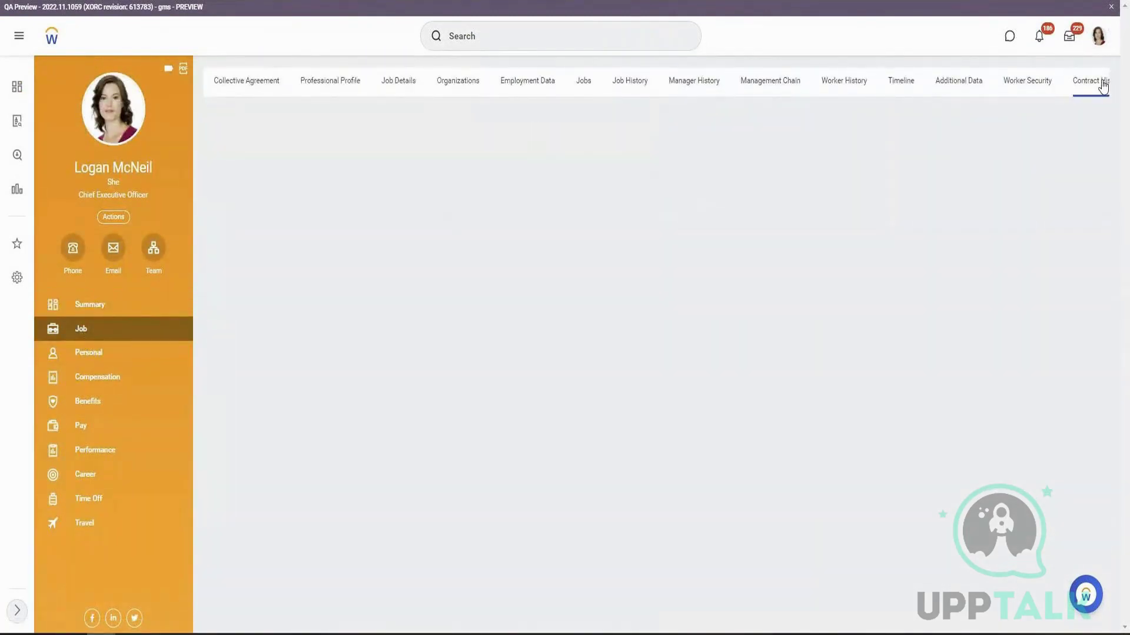
{"action": "left_click", "coordinate": [481, 89]}
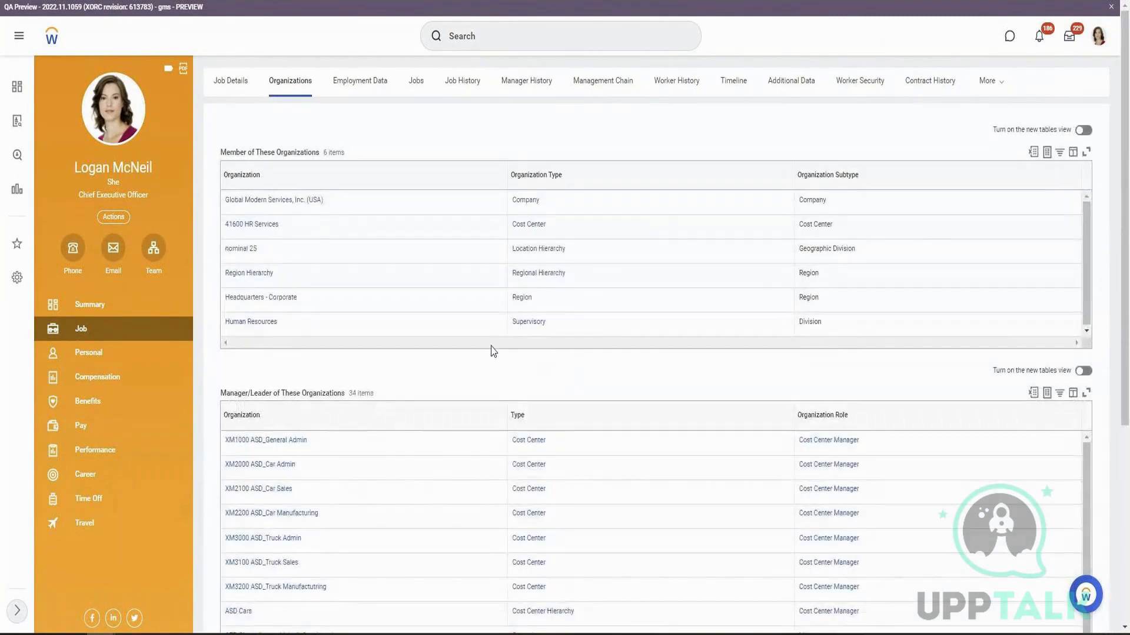
{"action": "right_click", "coordinate": [241, 250]}
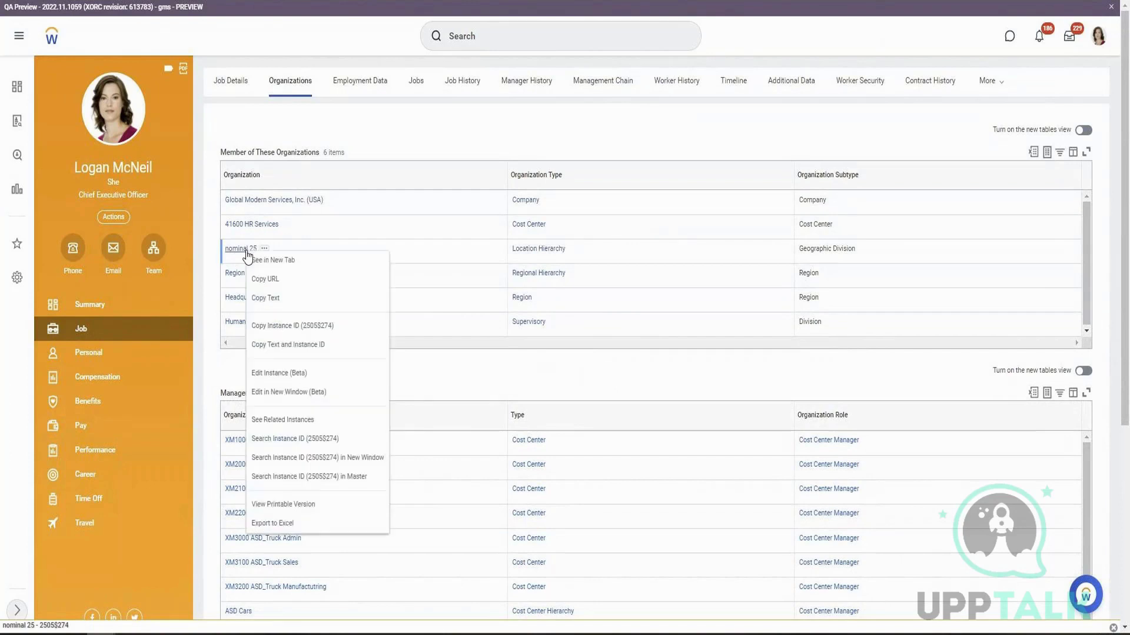
{"action": "left_click", "coordinate": [242, 250]}
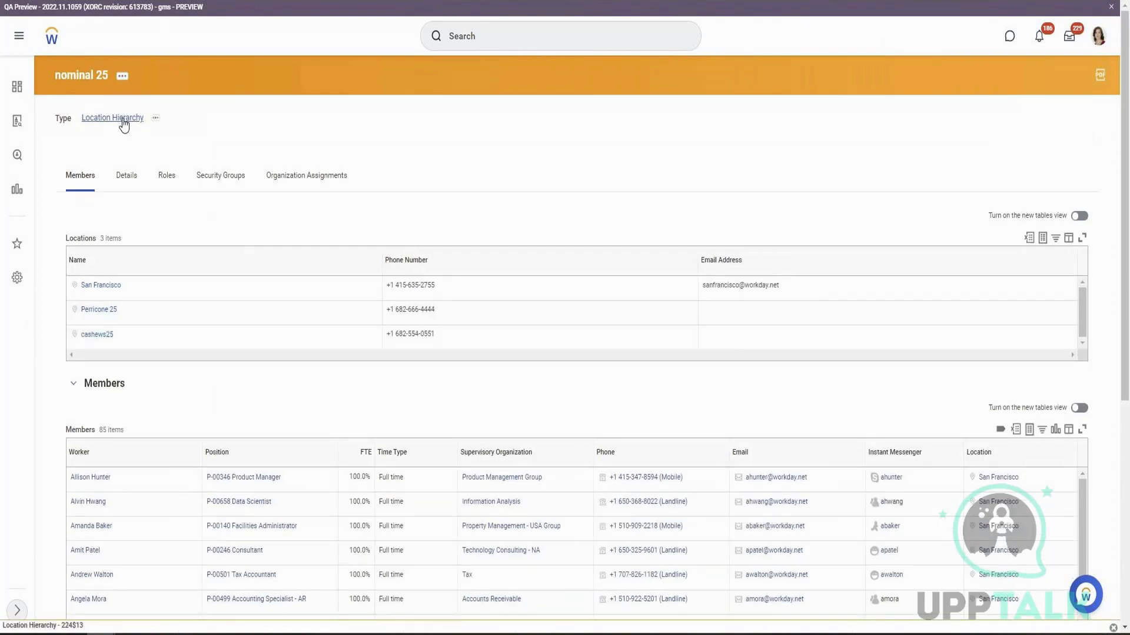
{"action": "right_click", "coordinate": [85, 87]}
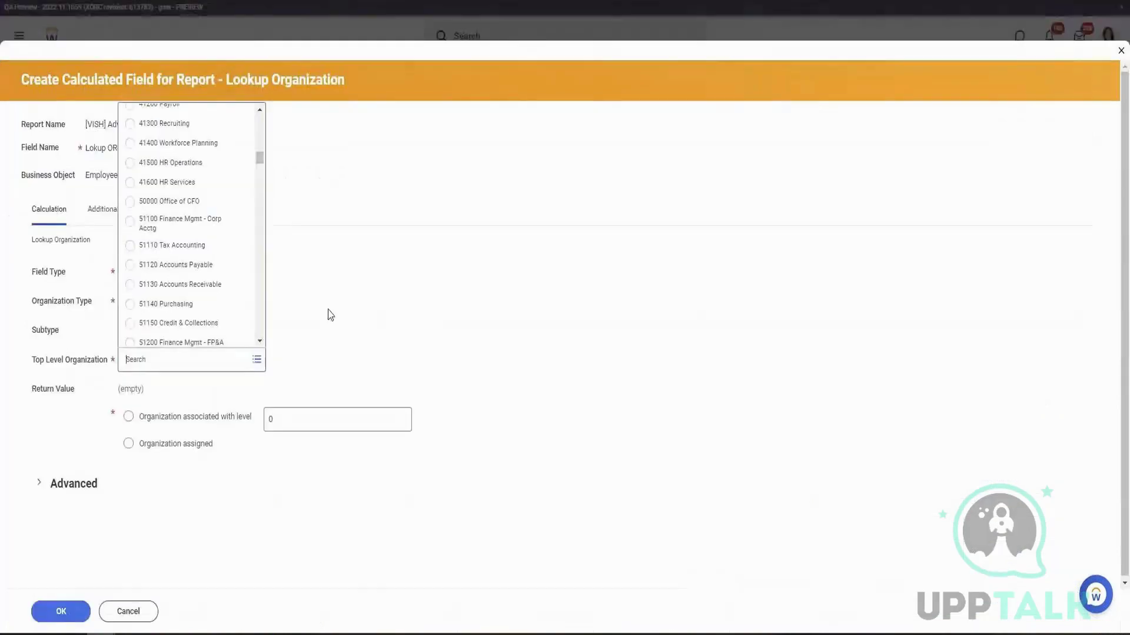
Step: Replace the Cost Center organization type with Supervisory in the Lokup ORg calculation
{"action": "left_click", "coordinate": [196, 307]}
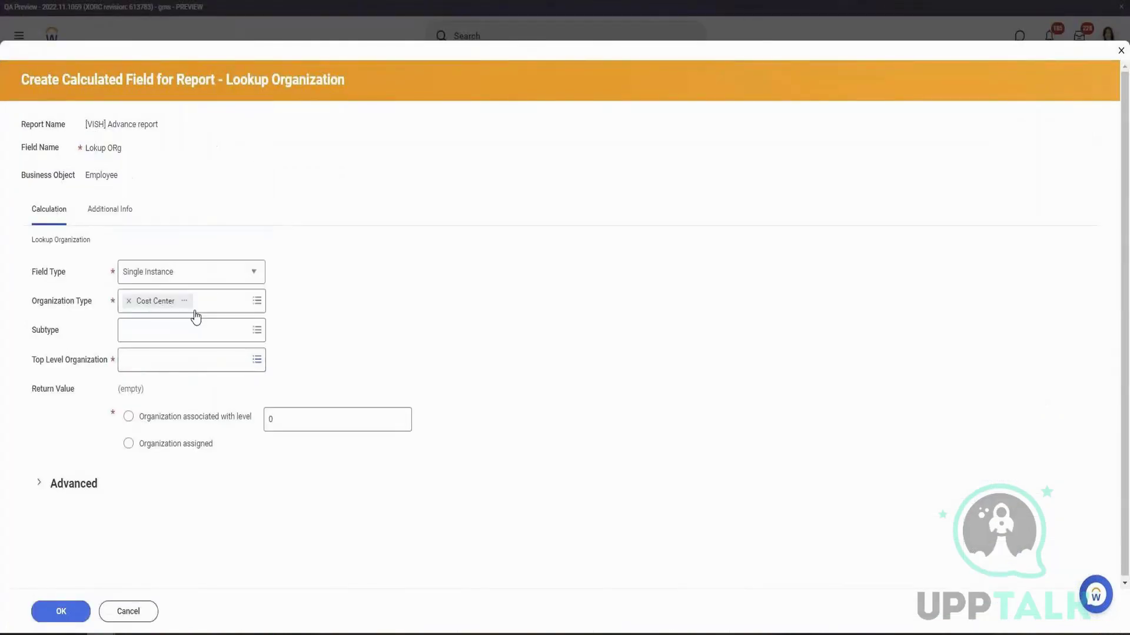
{"action": "type", "text": "c"}
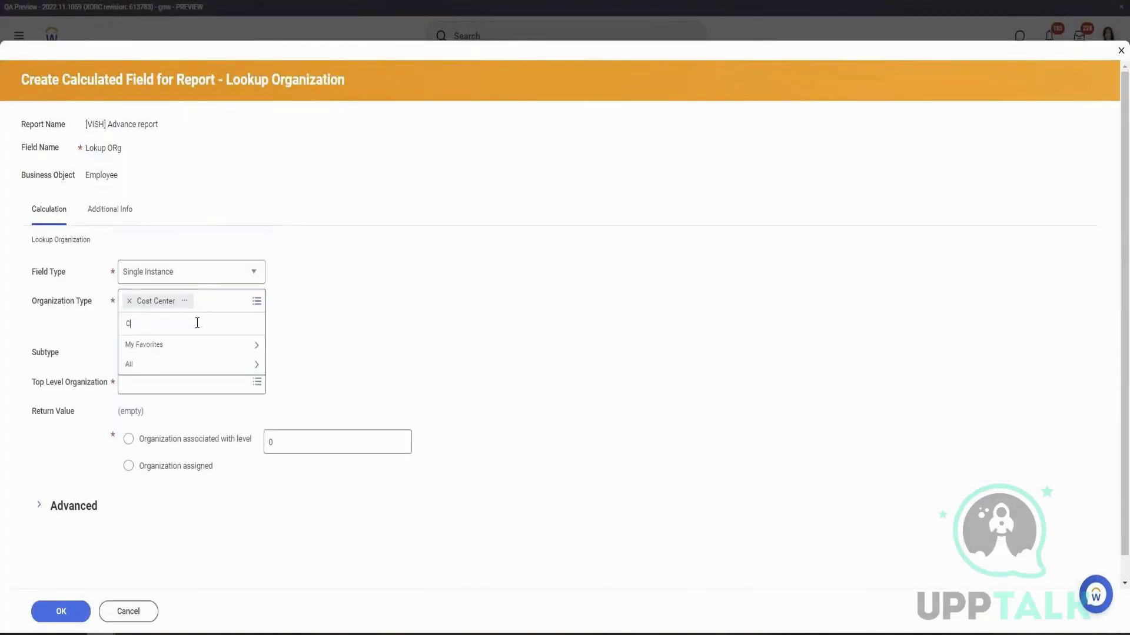
{"action": "type", "text": "ost CenteSuper"}
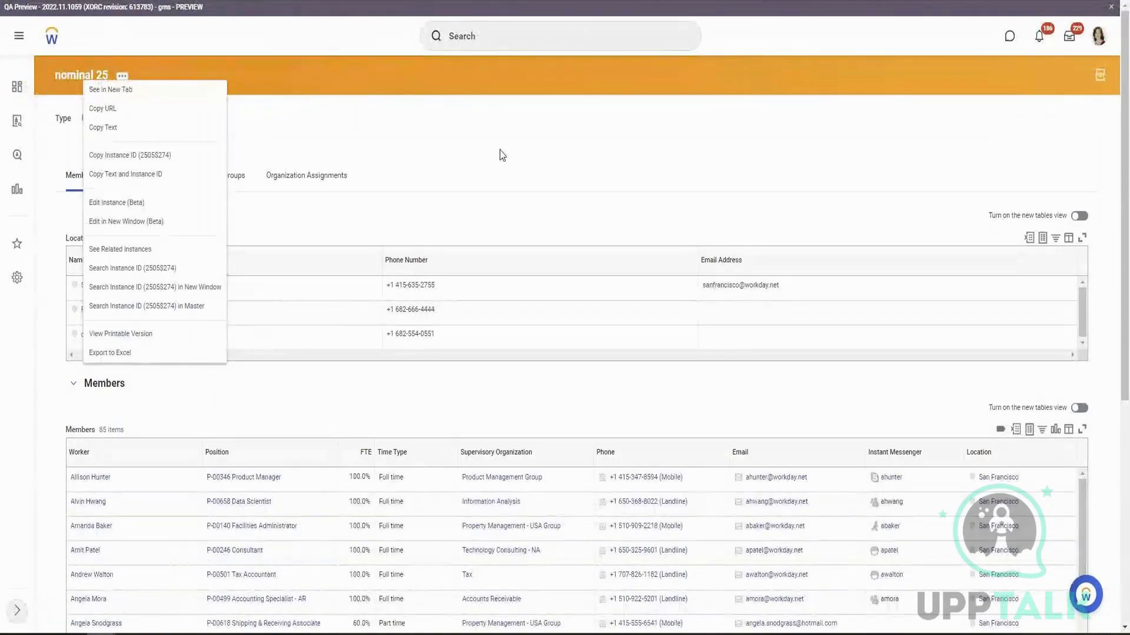
Step: Return to the worker's profile summary and look up the supervisory organization in the job details
{"action": "left_click", "coordinate": [398, 62]}
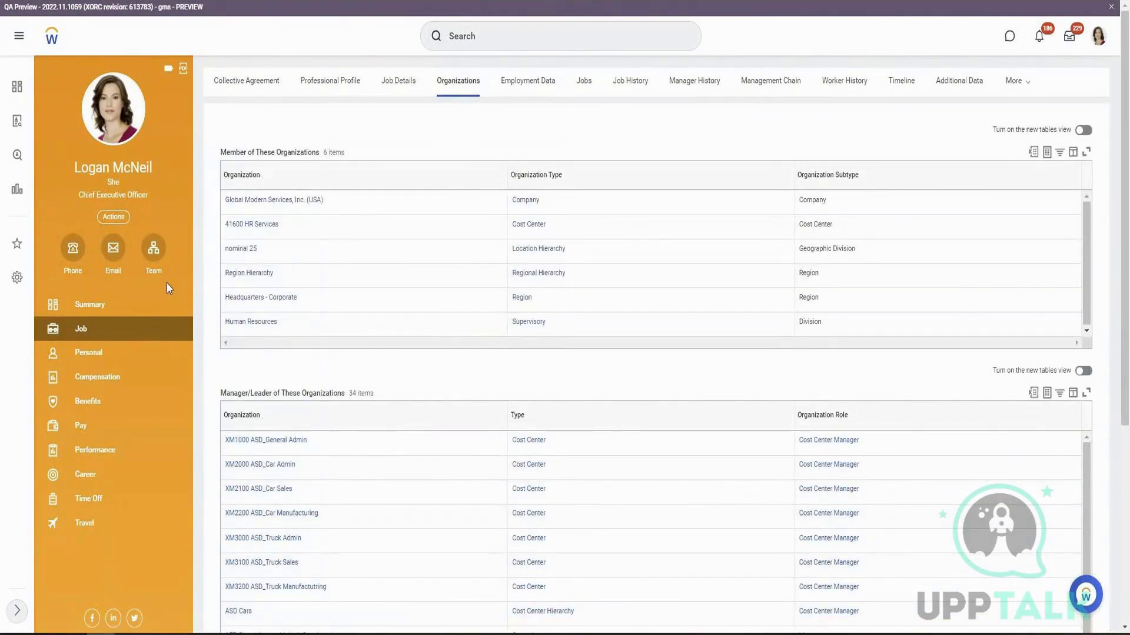
{"action": "left_click", "coordinate": [114, 307]}
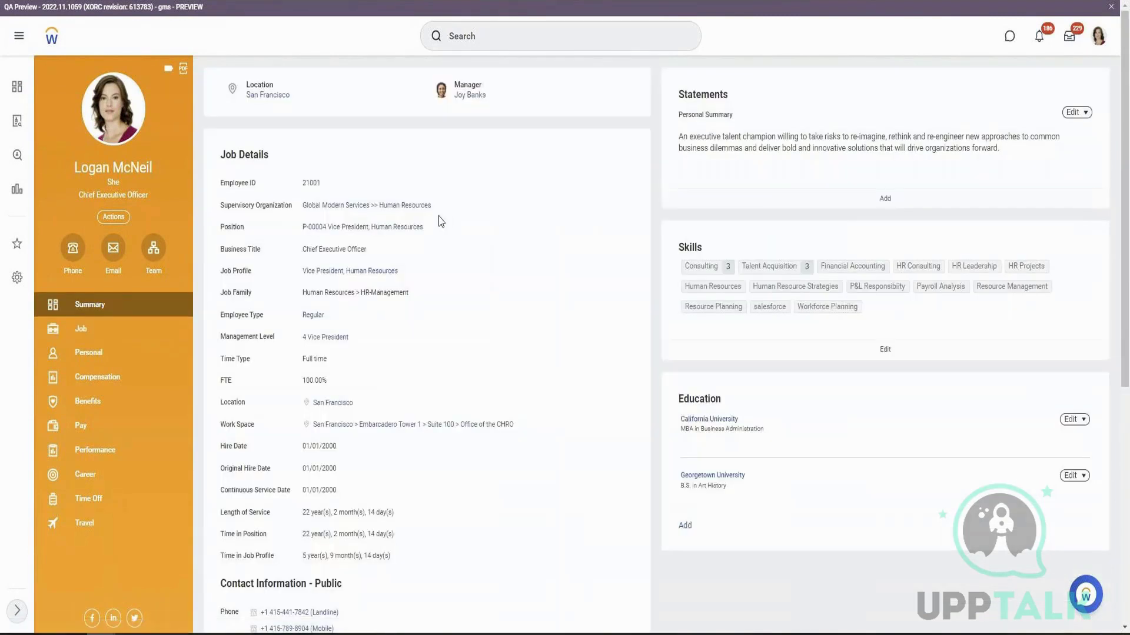
{"action": "left_click", "coordinate": [371, 207]}
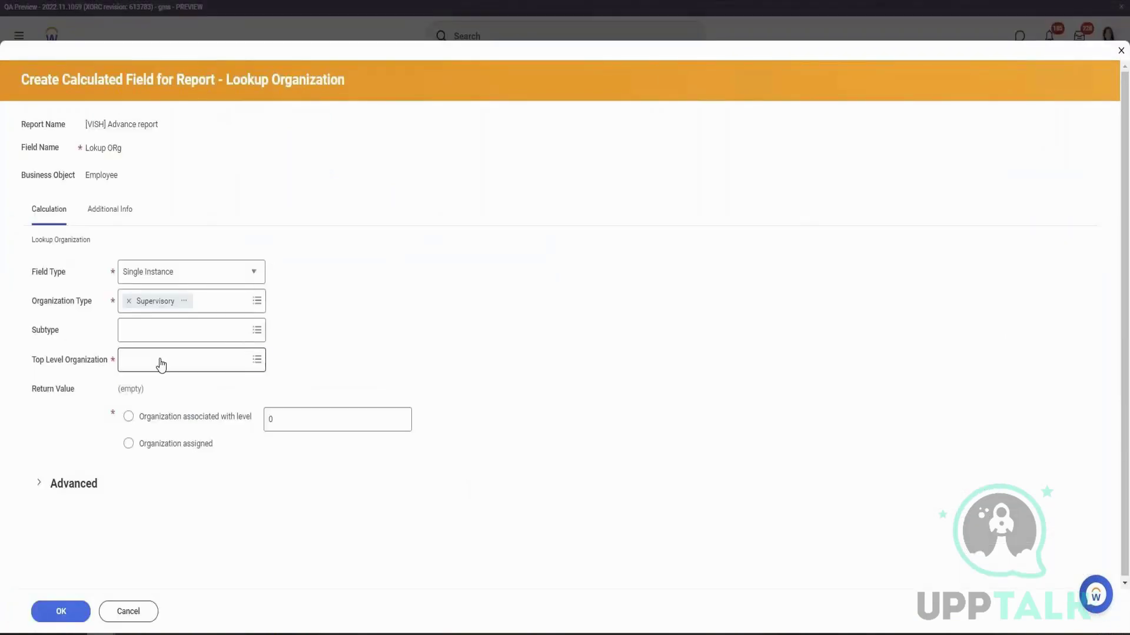
Step: Set the top-level organization to 全球现代服务公司 and return the organization associated with level 3, saving the field and the report
{"action": "left_click", "coordinate": [161, 365]}
{"action": "type", "text": "Global"}
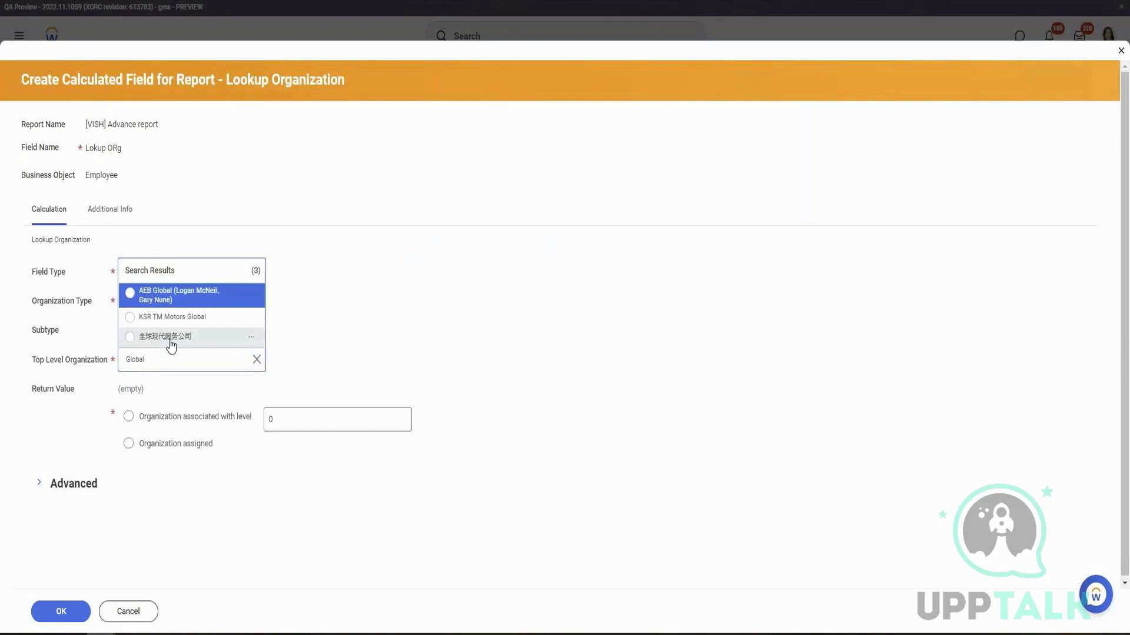
{"action": "left_click", "coordinate": [171, 344]}
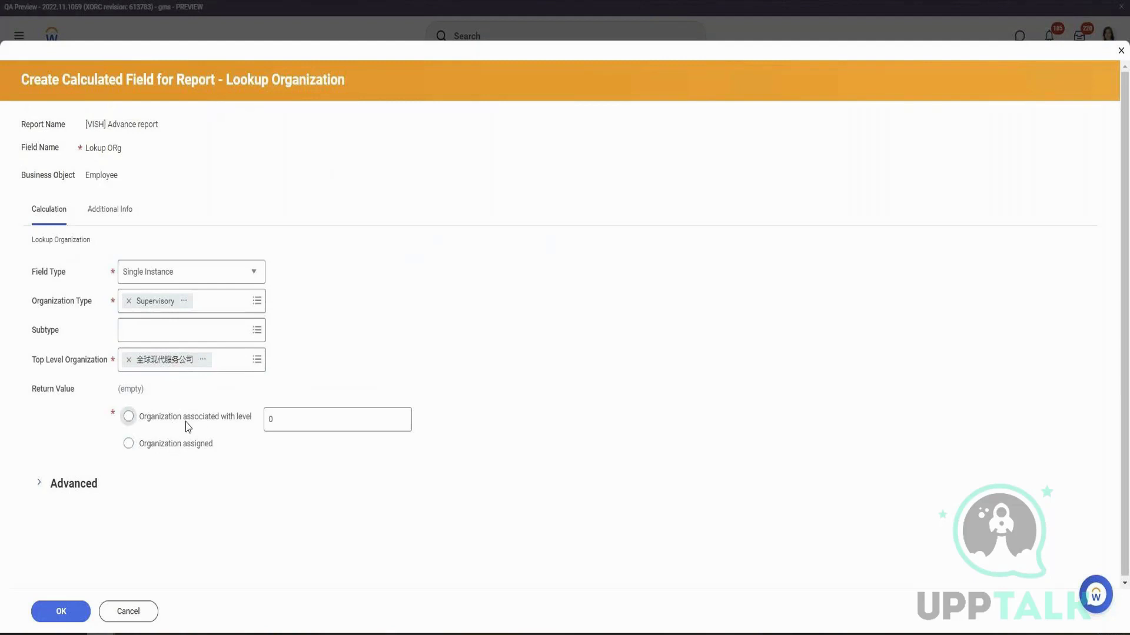
{"action": "left_click", "coordinate": [285, 419]}
{"action": "type", "text": "3"}
{"action": "left_click", "coordinate": [74, 610]}
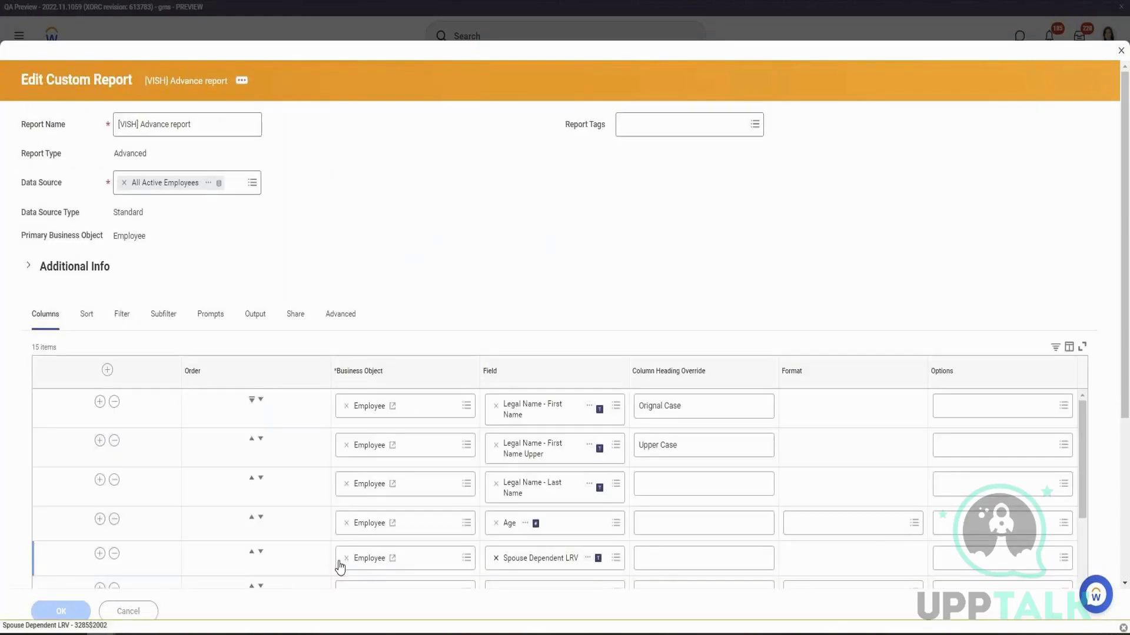
{"action": "left_click", "coordinate": [58, 613]}
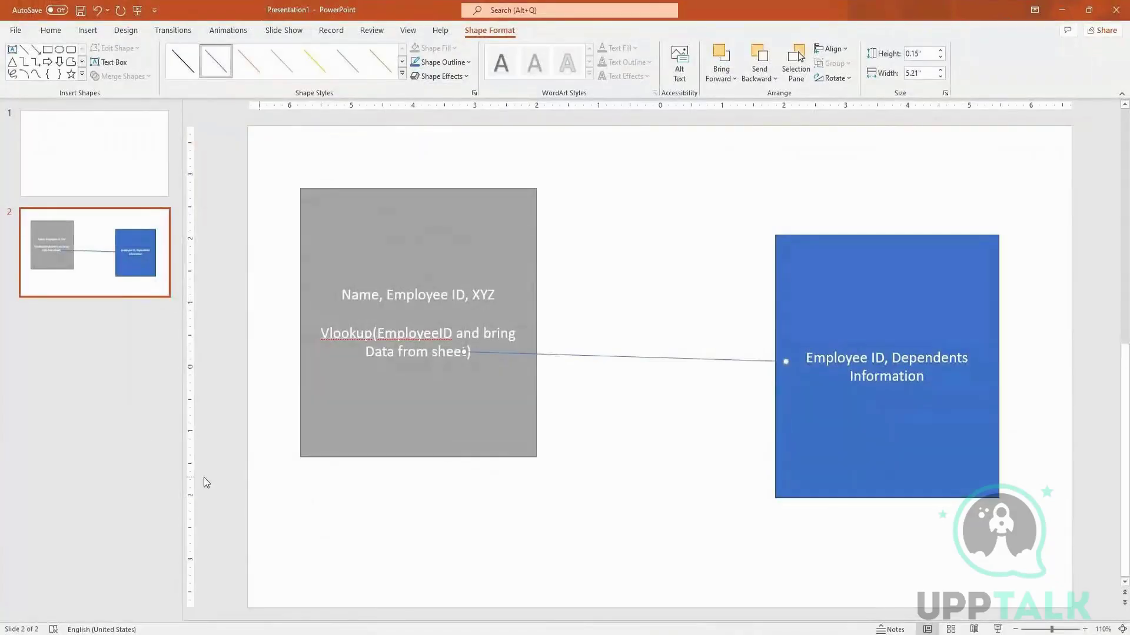
Step: Switch to PowerPoint, add a third slide, and list the employee's first name with "Manager Level" above it
{"action": "left_click", "coordinate": [143, 442]}
{"action": "key", "text": "Return"}
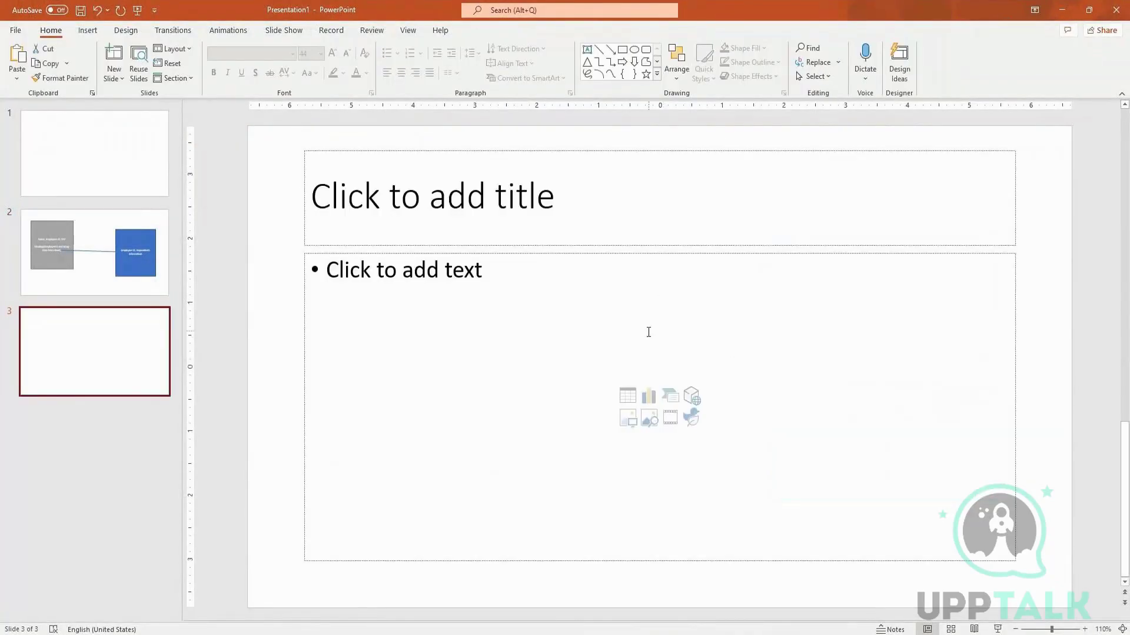
{"action": "left_click", "coordinate": [496, 288]}
{"action": "type", "text": "Kevin"}
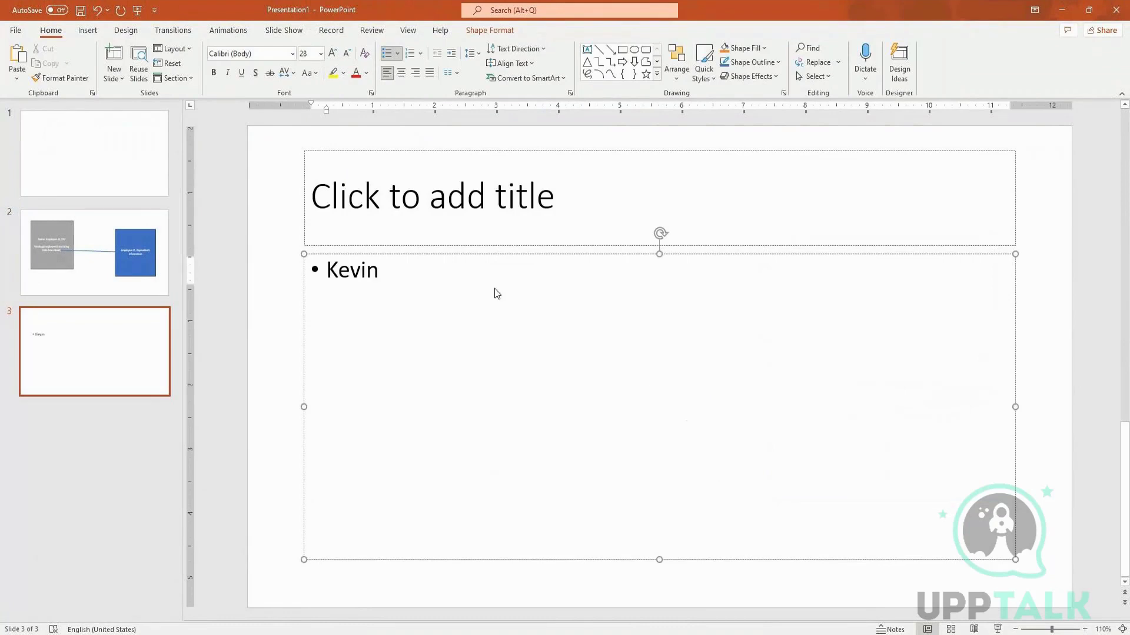
{"action": "key", "text": "Home"}
{"action": "key", "text": "Return"}
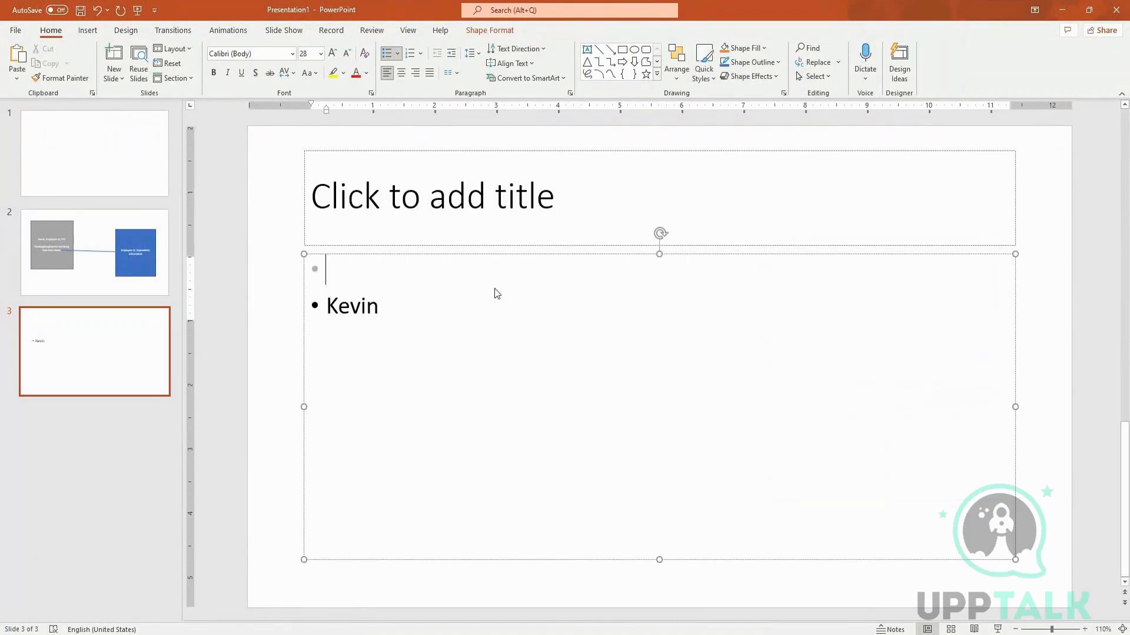
{"action": "type", "text": "Manager "}
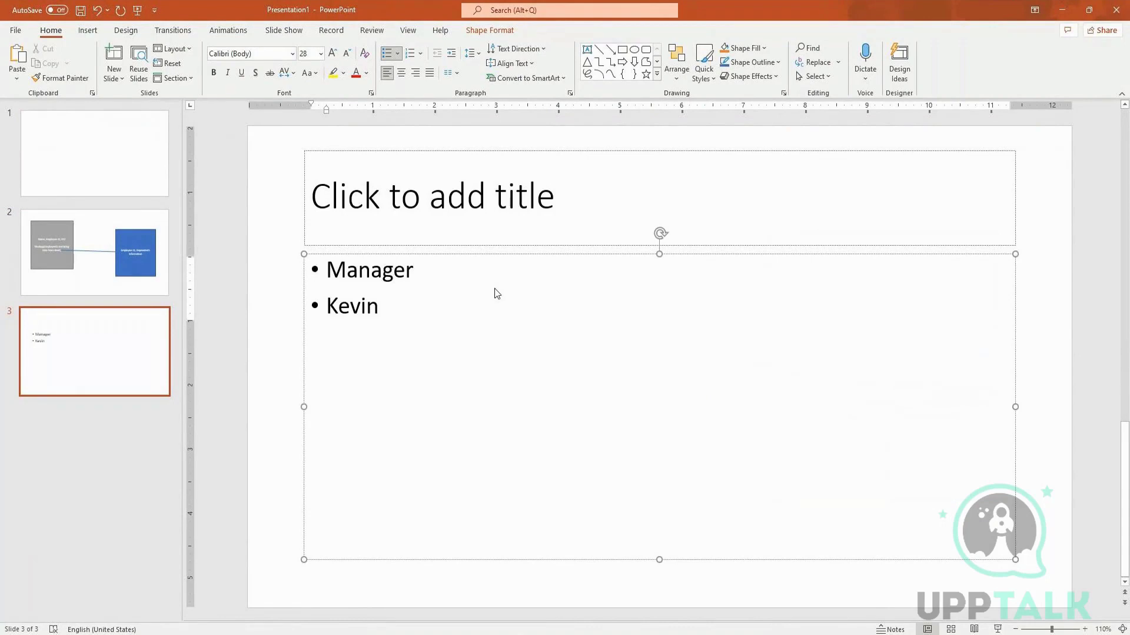
{"action": "type", "text": "Level"}
Step: Add "Lmanager Level 2" above "Manager Level" and "CEO" at the start of the list, leaving a gap between them
{"action": "key", "text": "Home"}
{"action": "key", "text": "Return"}
{"action": "type", "text": "LManager Lev"}
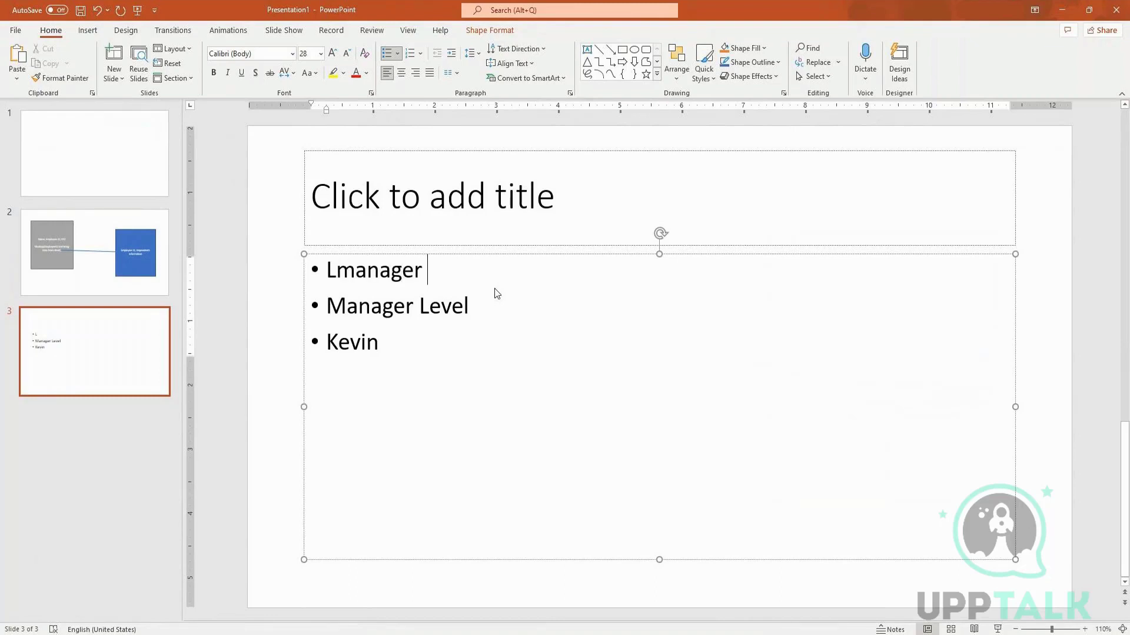
{"action": "type", "text": "el 2"}
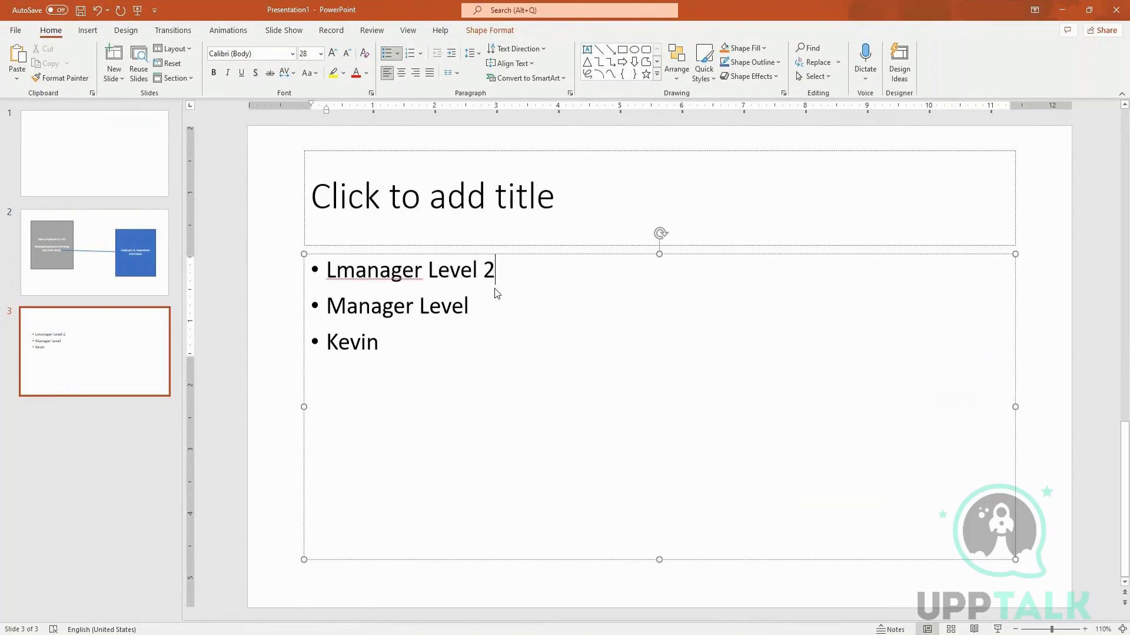
{"action": "key", "text": "Home"}
{"action": "key", "text": "Return"}
{"action": "key", "text": "Up"}
{"action": "type", "text": "CEO"}
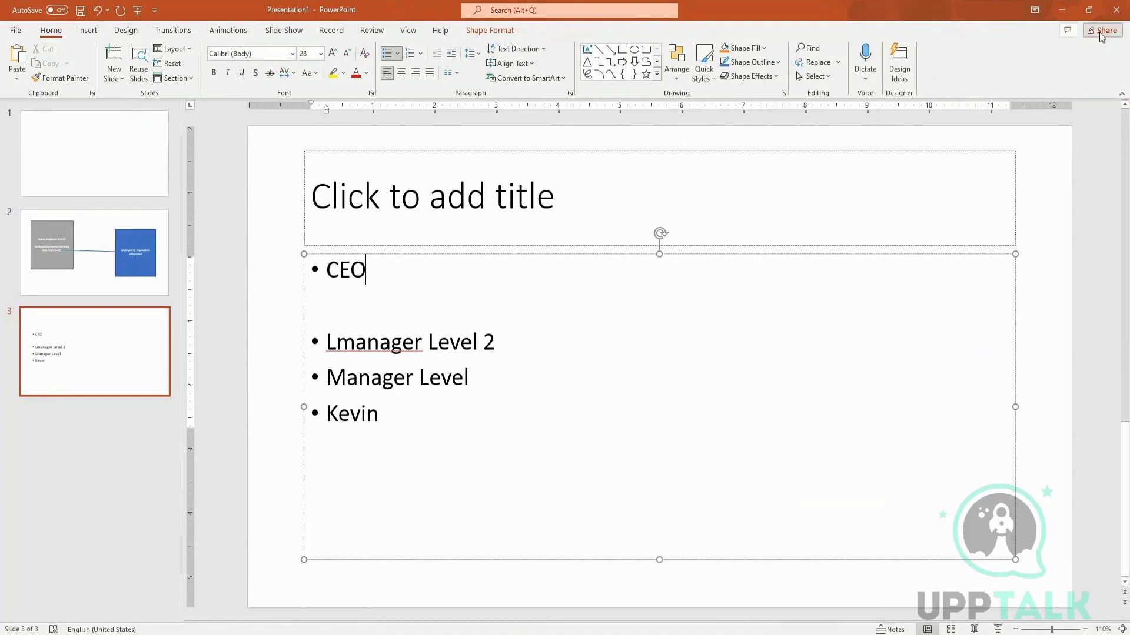
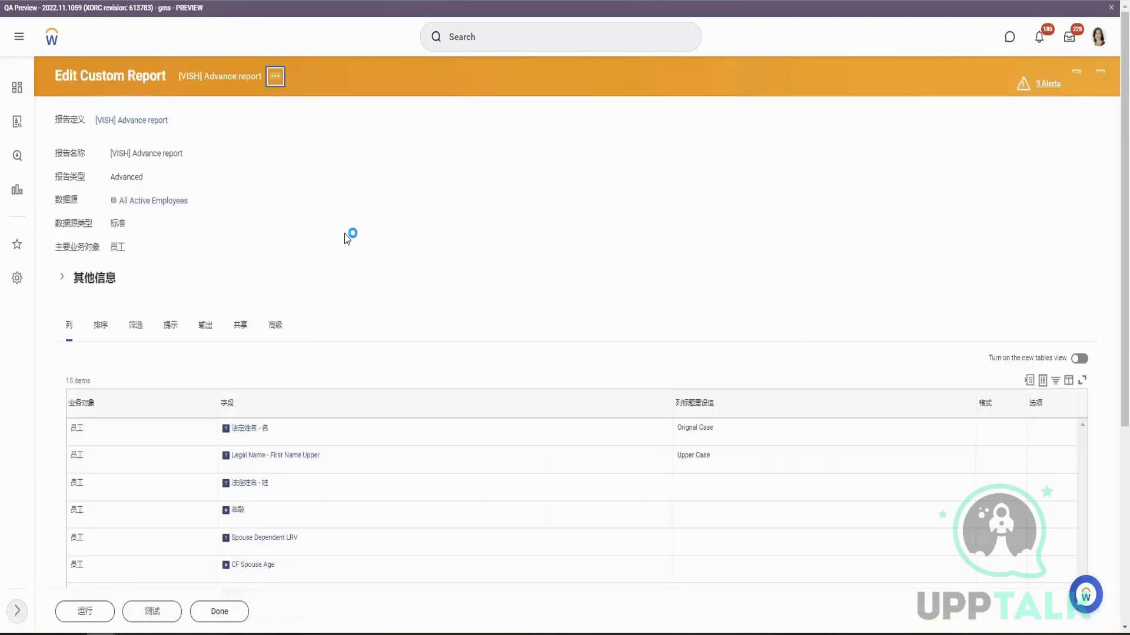
Step: Switch back to Workday, edit the Advance report definition, and open the Lokup ORg calculated field from its columns
{"action": "mouse_move", "coordinate": [350, 121]}
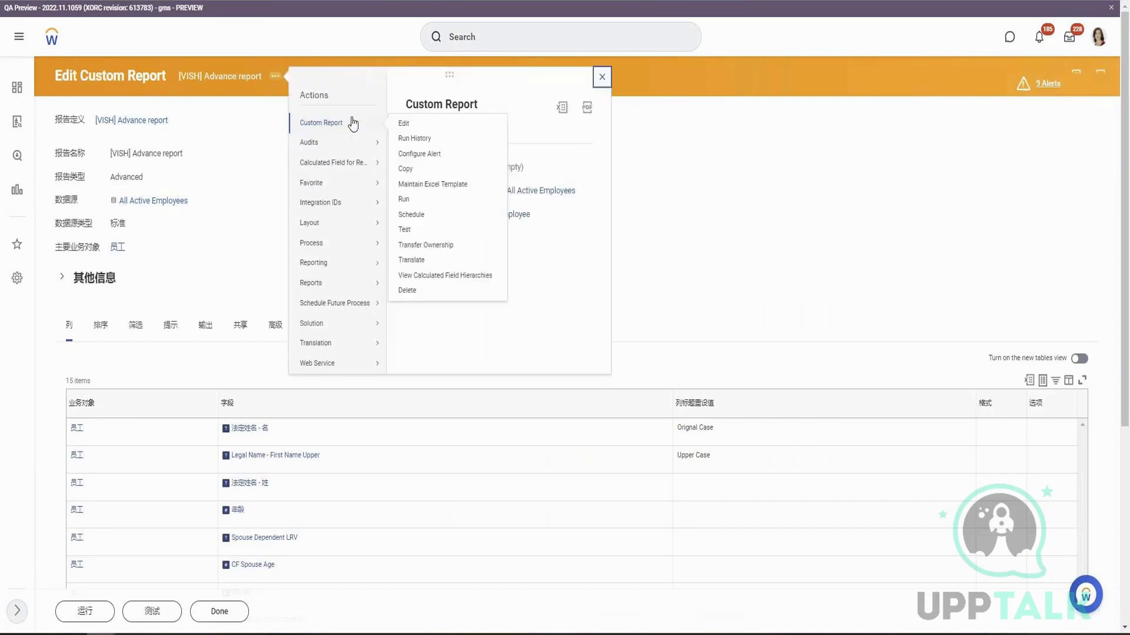
{"action": "left_click", "coordinate": [405, 125]}
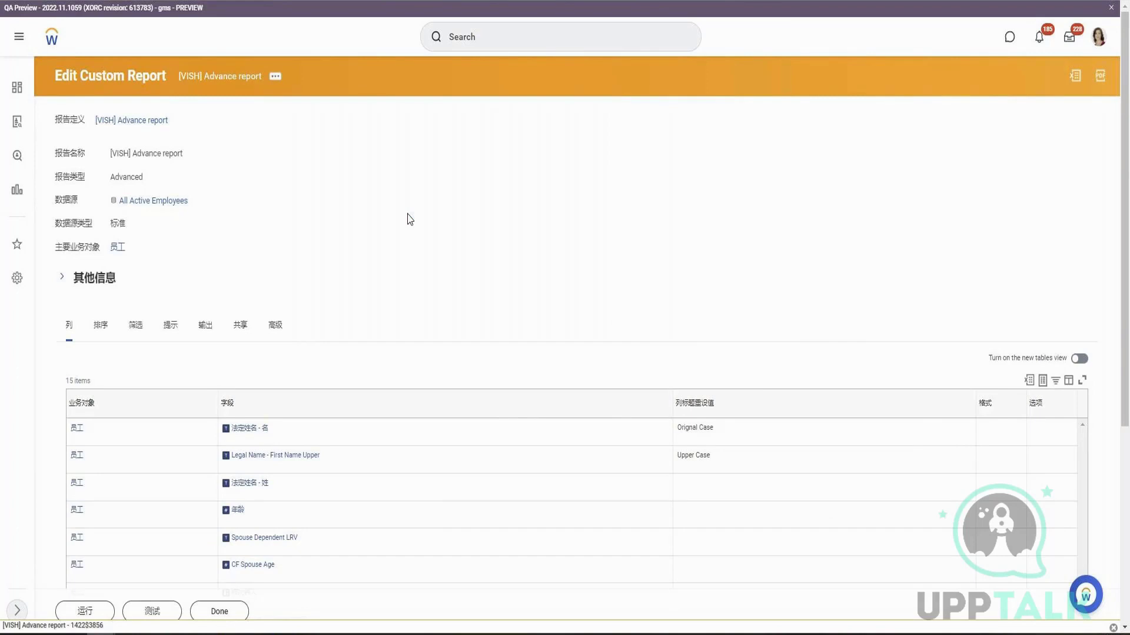
{"action": "scroll", "coordinate": [410, 220], "scroll_direction": "down", "scroll_amount": 8}
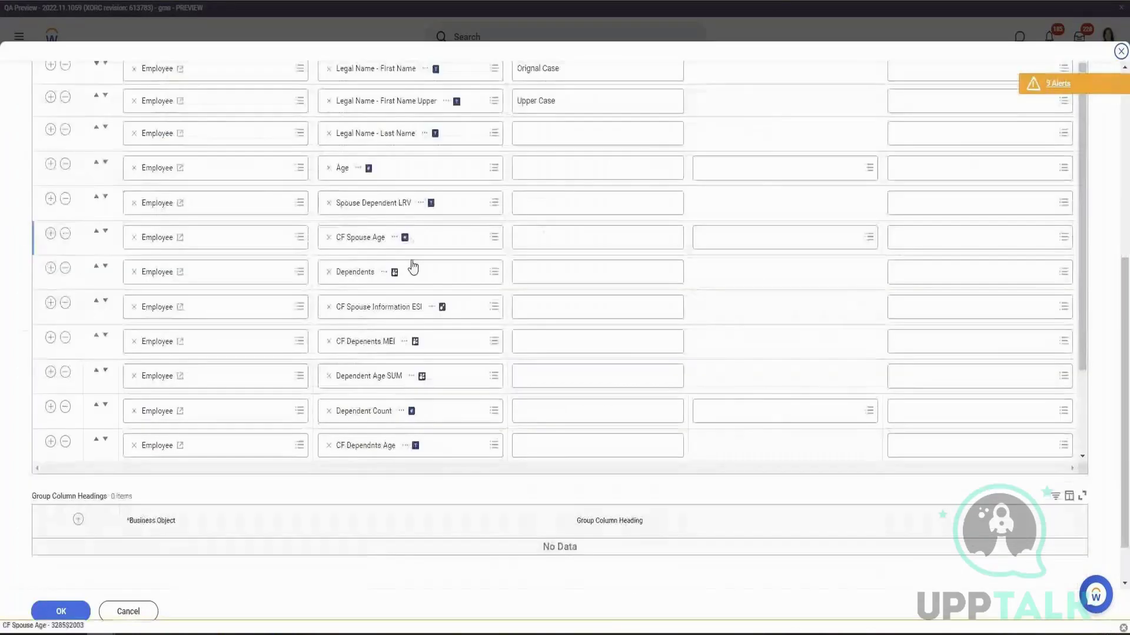
{"action": "left_click", "coordinate": [380, 373]}
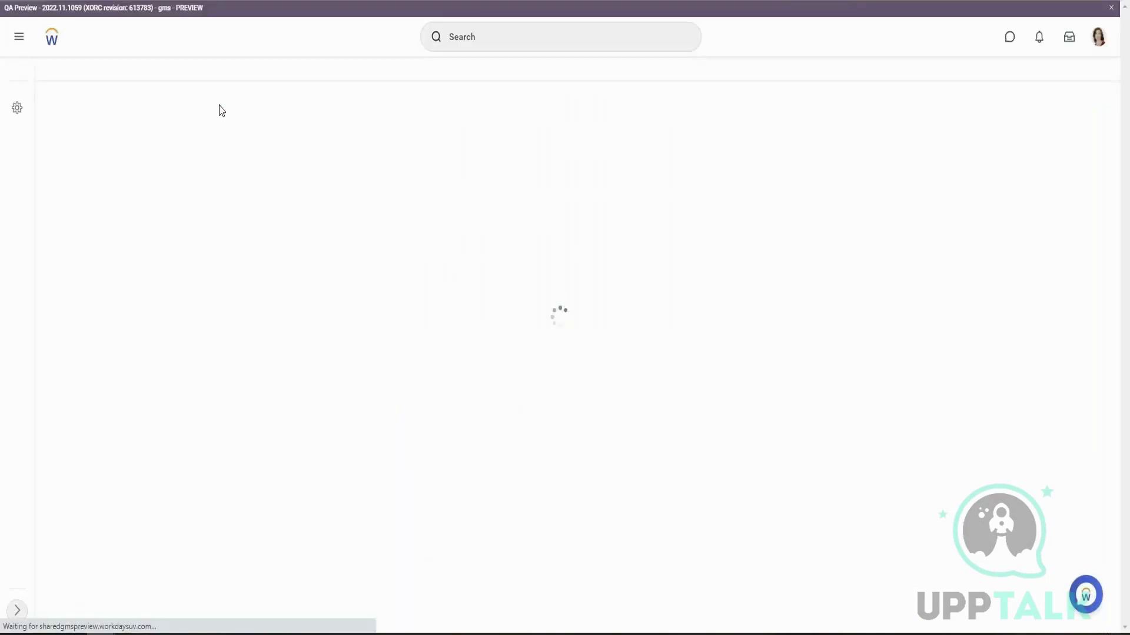
Step: Edit the Lokup ORg calculated field to return the organization associated with level 1 and save it
{"action": "left_click", "coordinate": [351, 76]}
{"action": "mouse_move", "coordinate": [412, 118]}
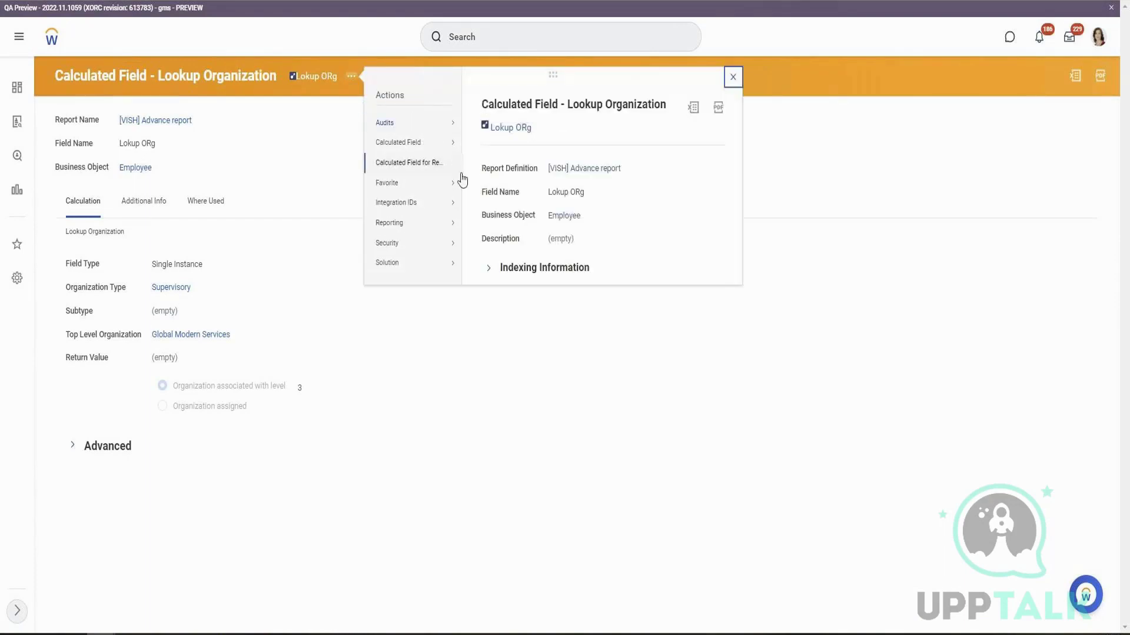
{"action": "left_click", "coordinate": [478, 164]}
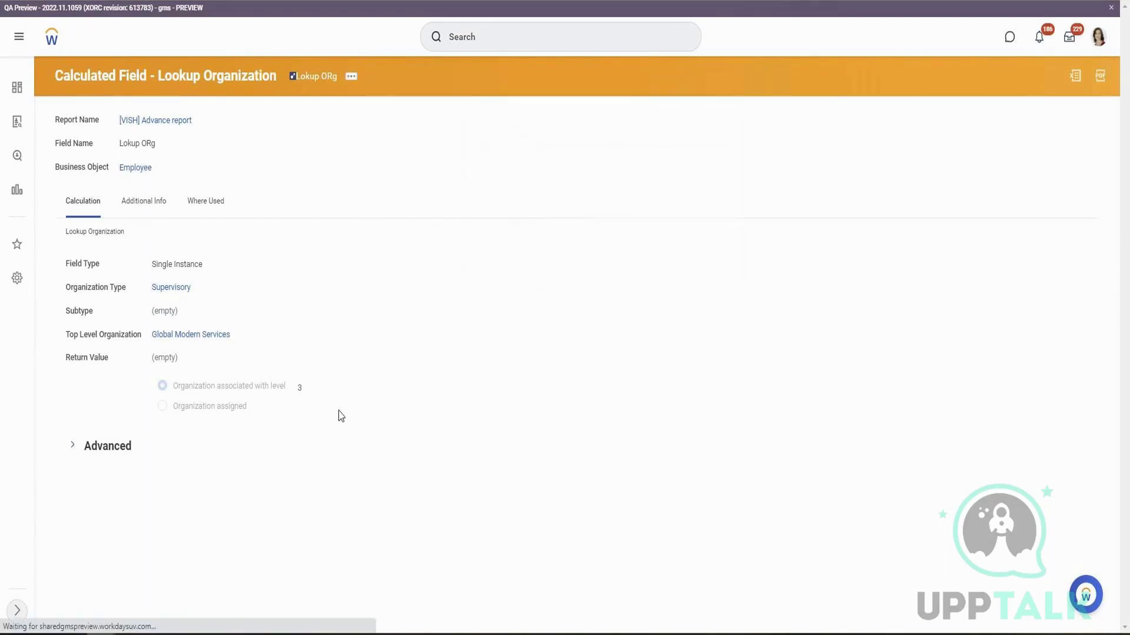
{"action": "double_click", "coordinate": [267, 452]}
{"action": "type", "text": "1"}
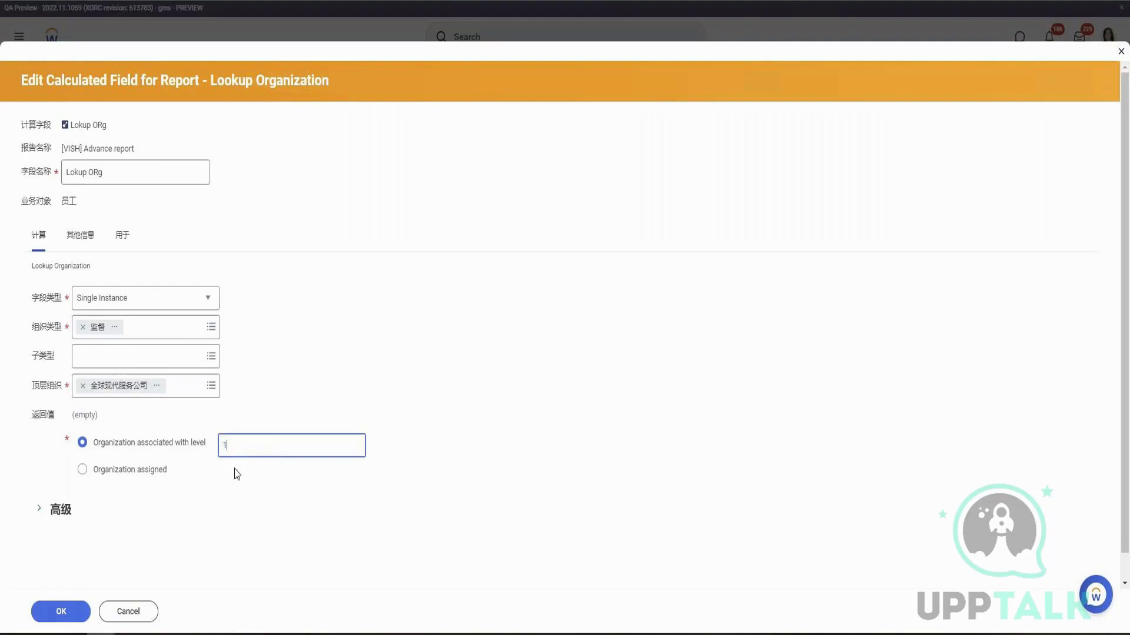
{"action": "left_click", "coordinate": [47, 613]}
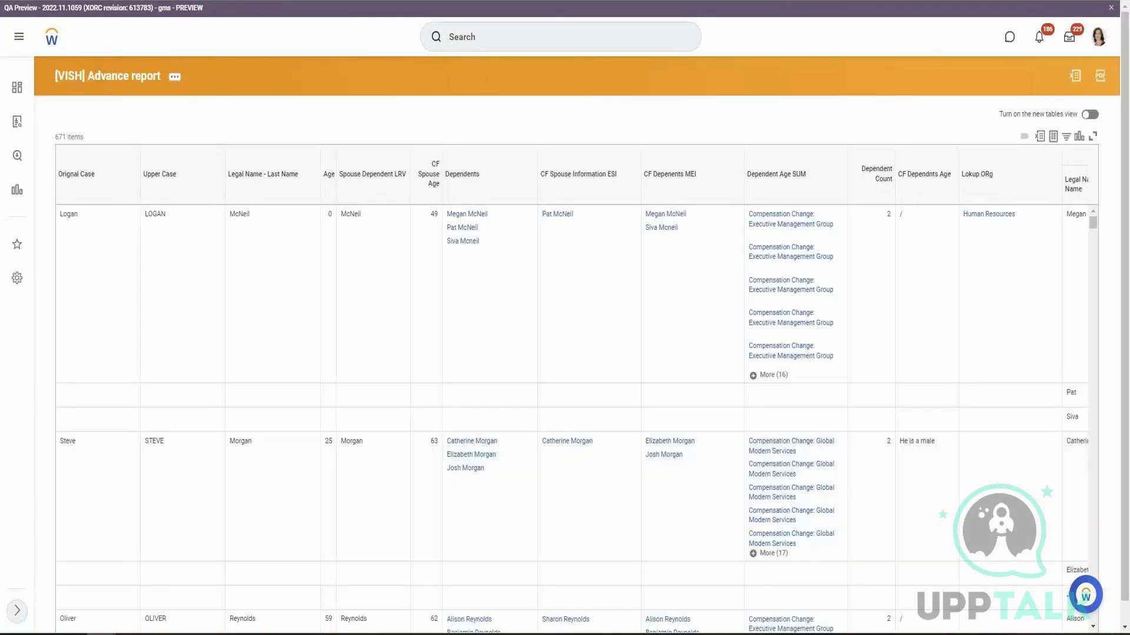
Step: Open the signed-in worker's profile and look through its related actions
{"action": "left_click", "coordinate": [459, 229]}
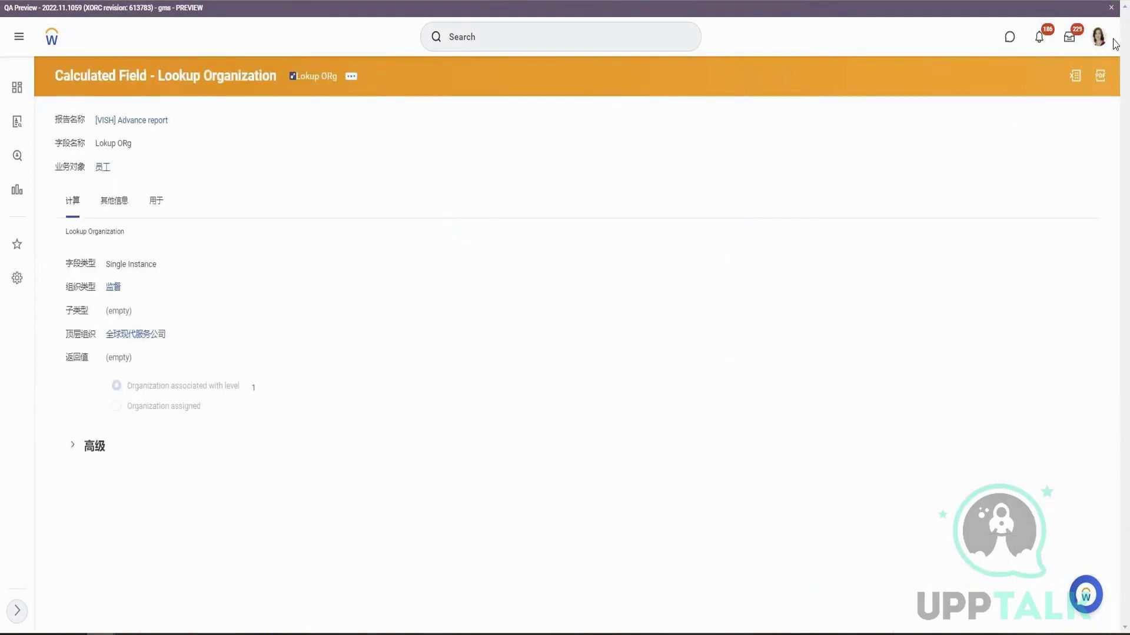
{"action": "left_click", "coordinate": [1098, 36]}
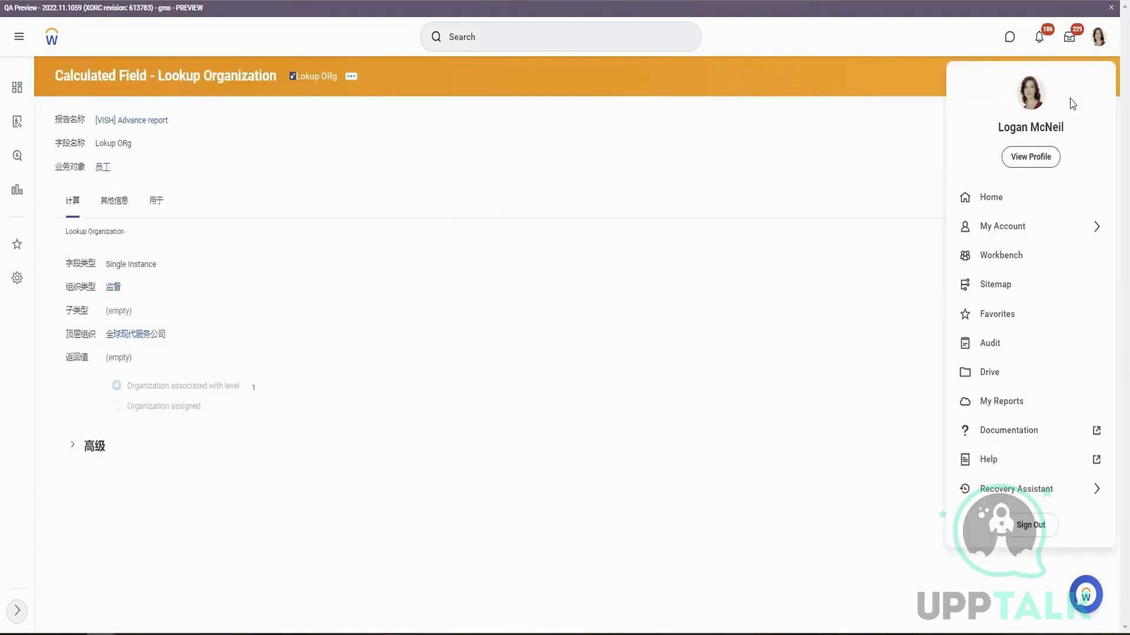
{"action": "left_click", "coordinate": [1031, 156]}
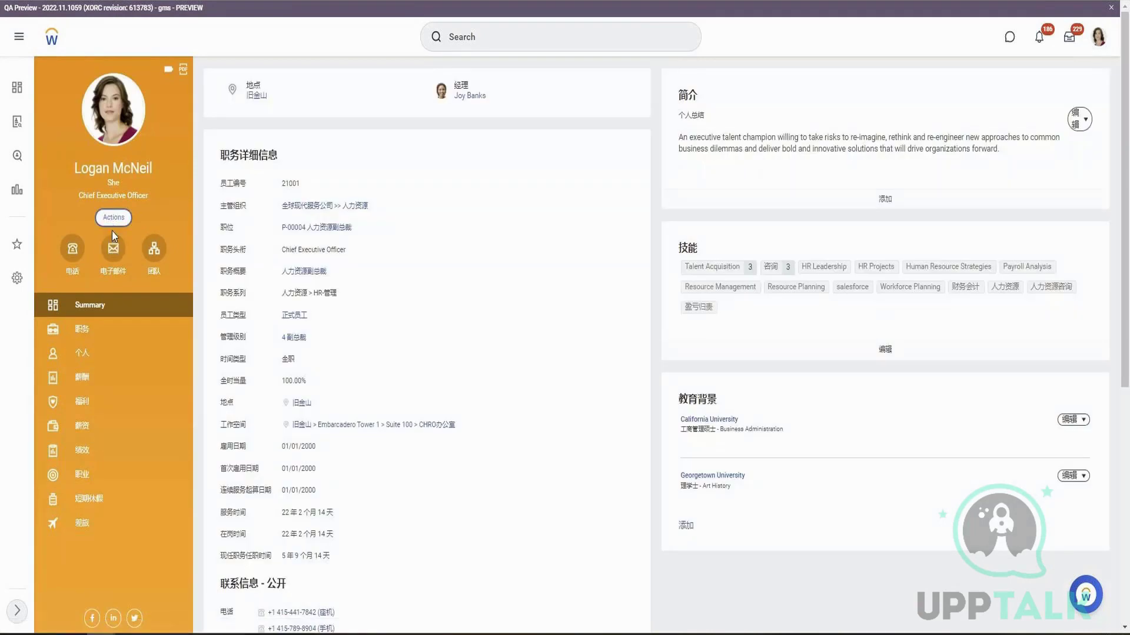
{"action": "left_click", "coordinate": [113, 219]}
{"action": "mouse_move", "coordinate": [169, 511]}
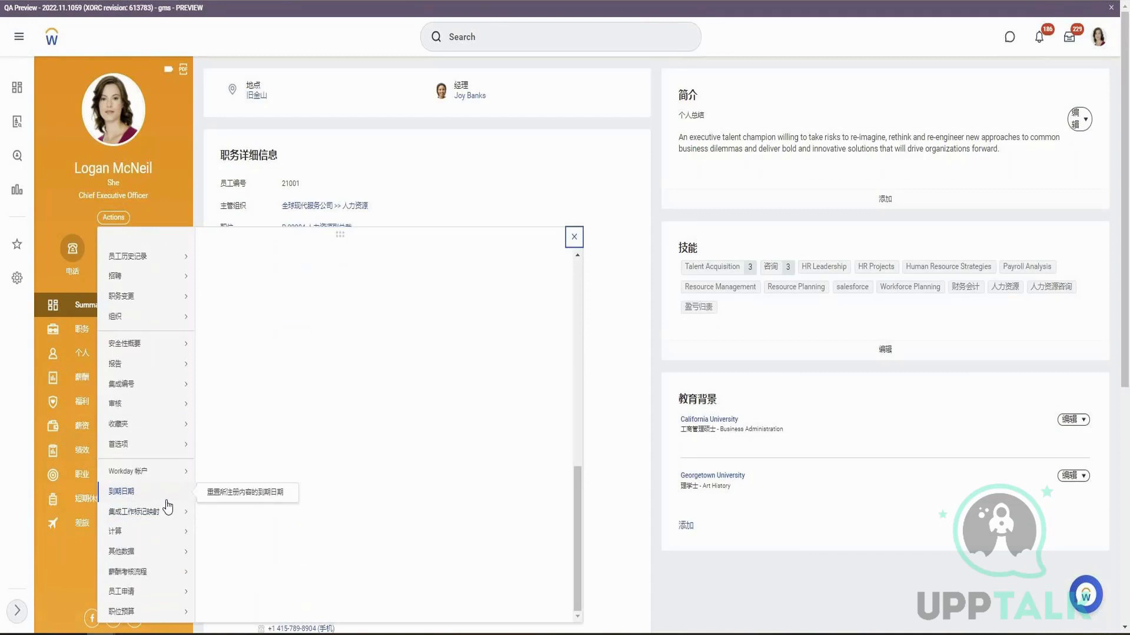
{"action": "mouse_move", "coordinate": [151, 477]}
{"action": "left_click", "coordinate": [166, 500]}
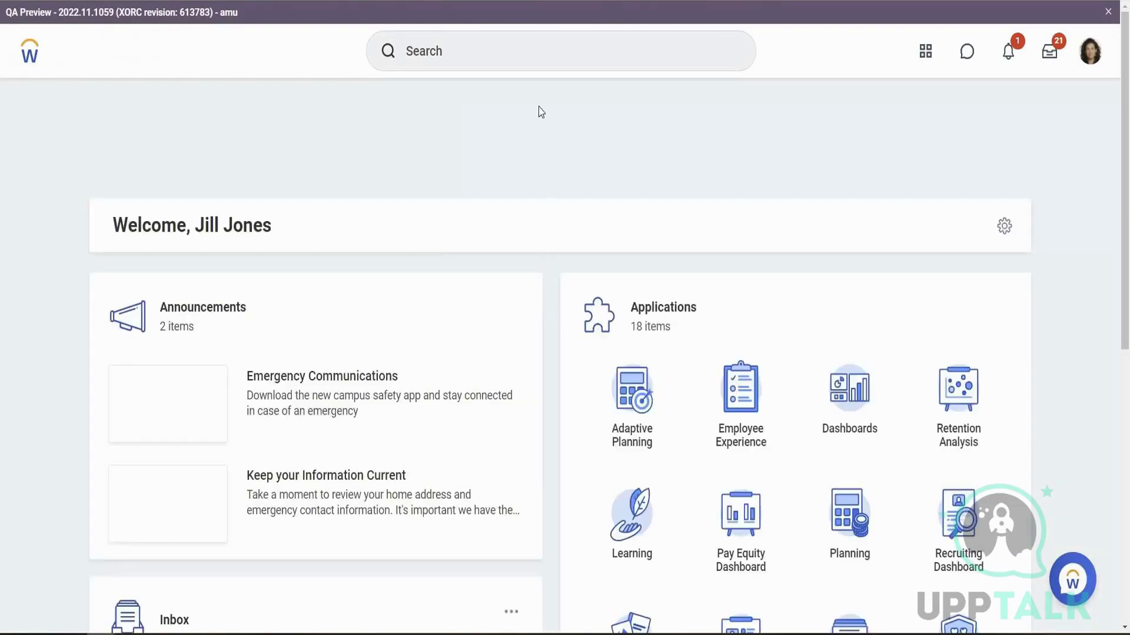
Step: Search the amu tenant for VISS and look through the results, refining the search to VISH
{"action": "left_click", "coordinate": [528, 51]}
{"action": "type", "text": "VIS"}
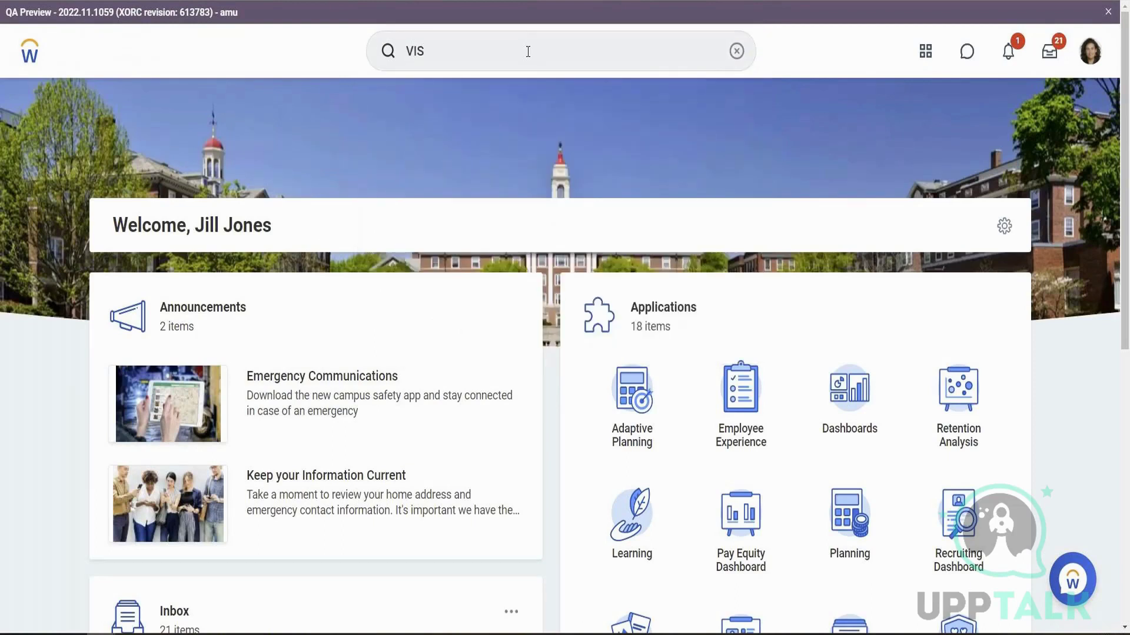
{"action": "type", "text": "S"}
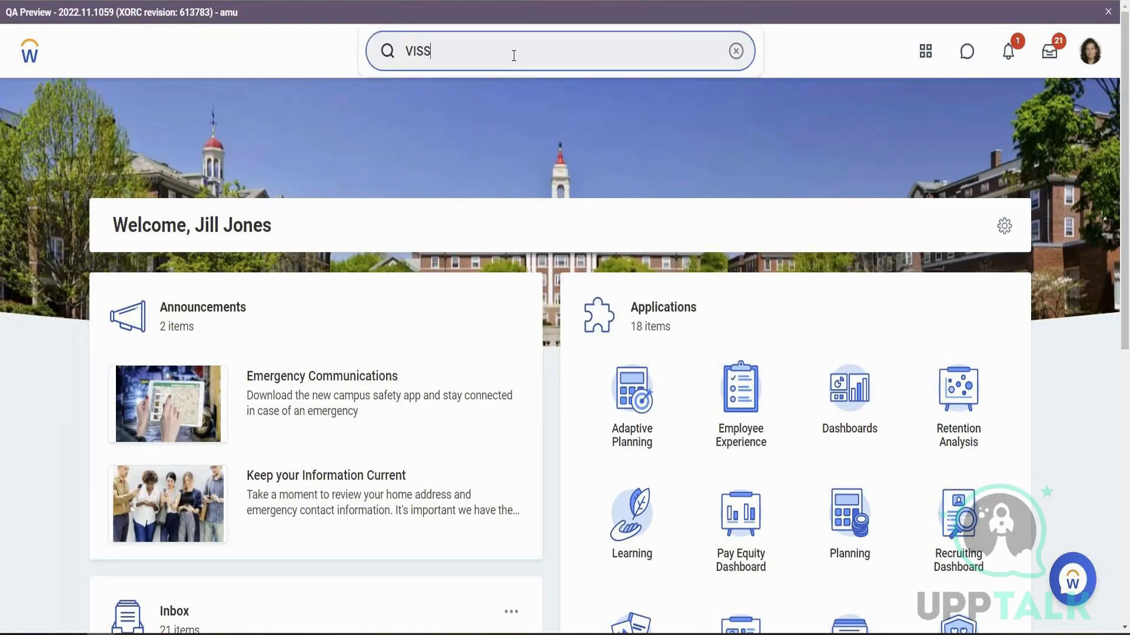
{"action": "key", "text": "Return"}
{"action": "scroll", "coordinate": [512, 383], "scroll_direction": "down", "scroll_amount": 15}
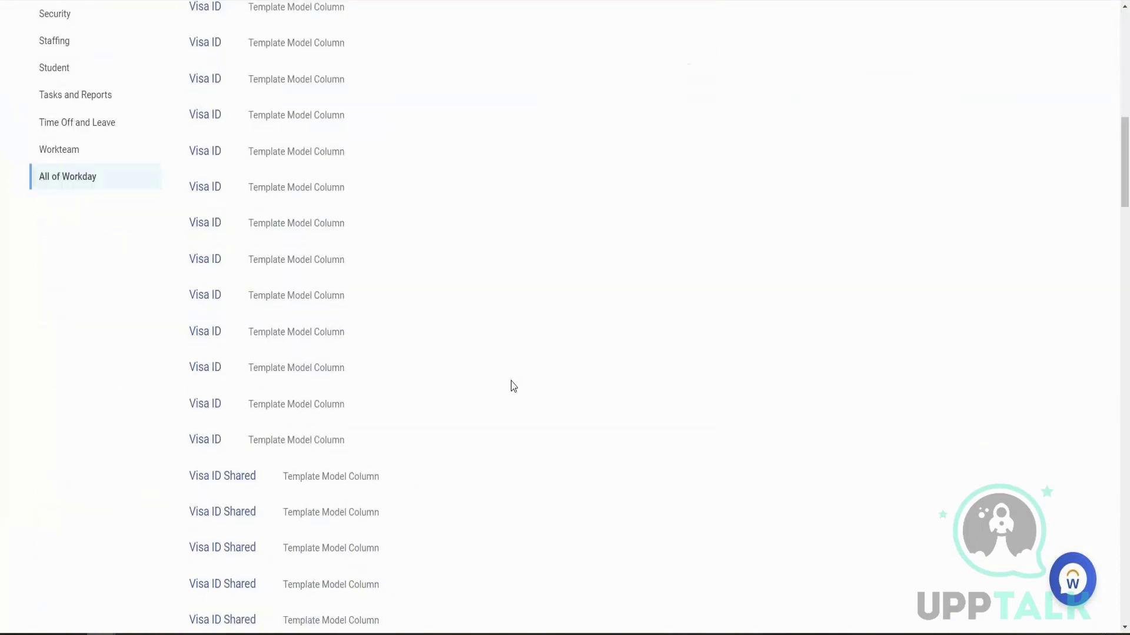
{"action": "scroll", "coordinate": [500, 368], "scroll_direction": "up", "scroll_amount": 15}
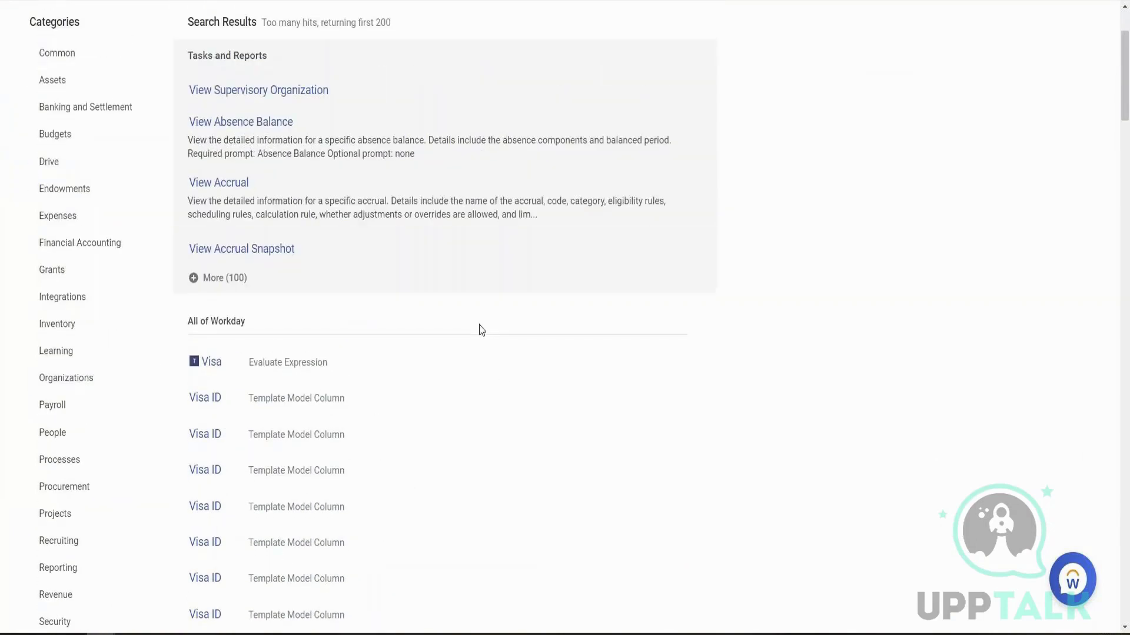
{"action": "double_click", "coordinate": [421, 50]}
{"action": "type", "text": "VISH"}
{"action": "key", "text": "Return"}
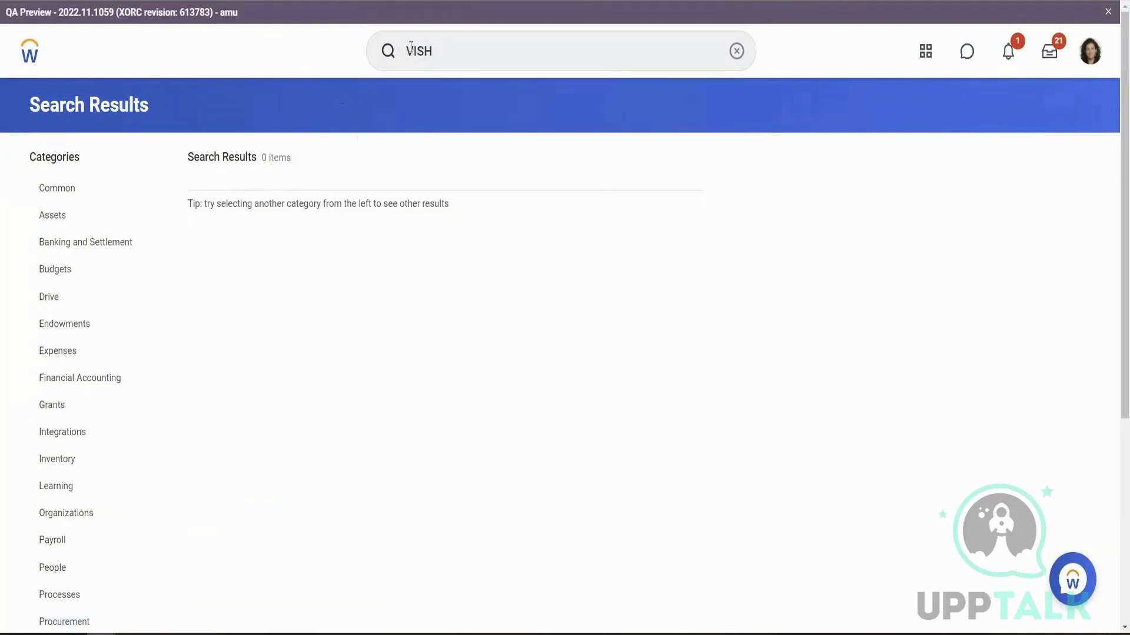
Step: Find and open the Create Custom Report task and name the new report VISH Advance Report
{"action": "left_click", "coordinate": [428, 50]}
{"action": "type", "text": "Create cust repor"}
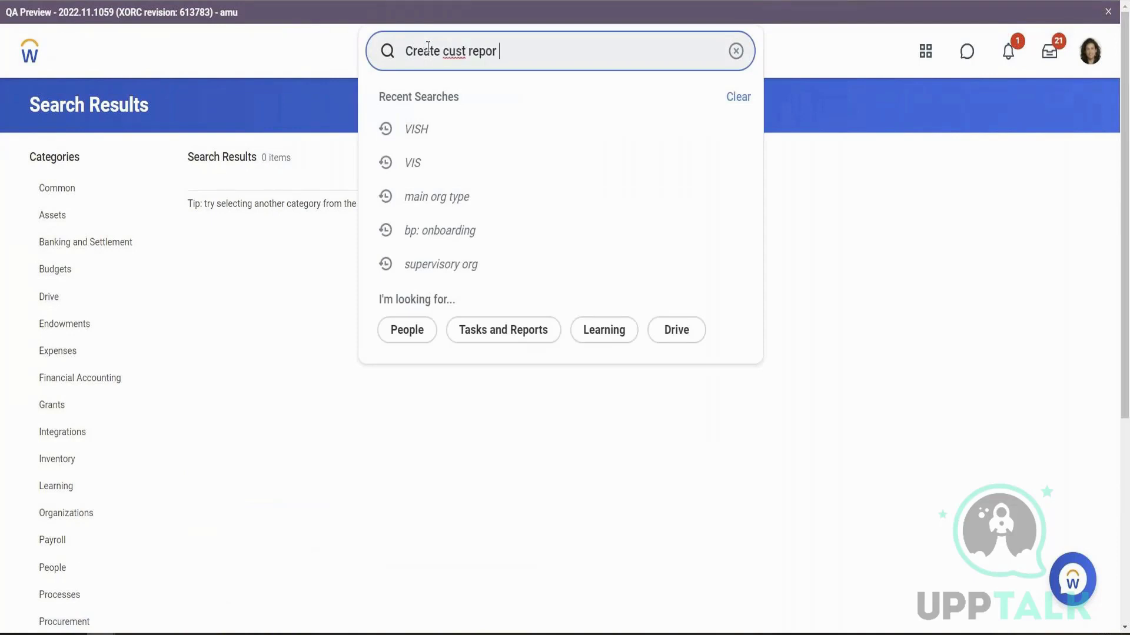
{"action": "key", "text": "Return"}
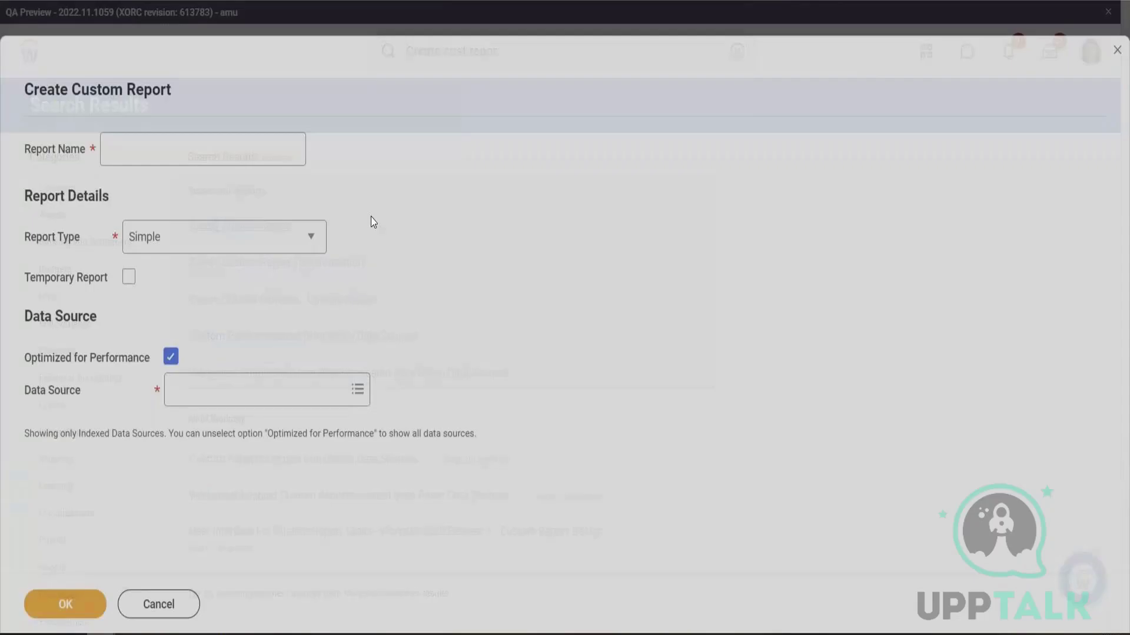
{"action": "left_click", "coordinate": [185, 154]}
{"action": "type", "text": "Advance"}
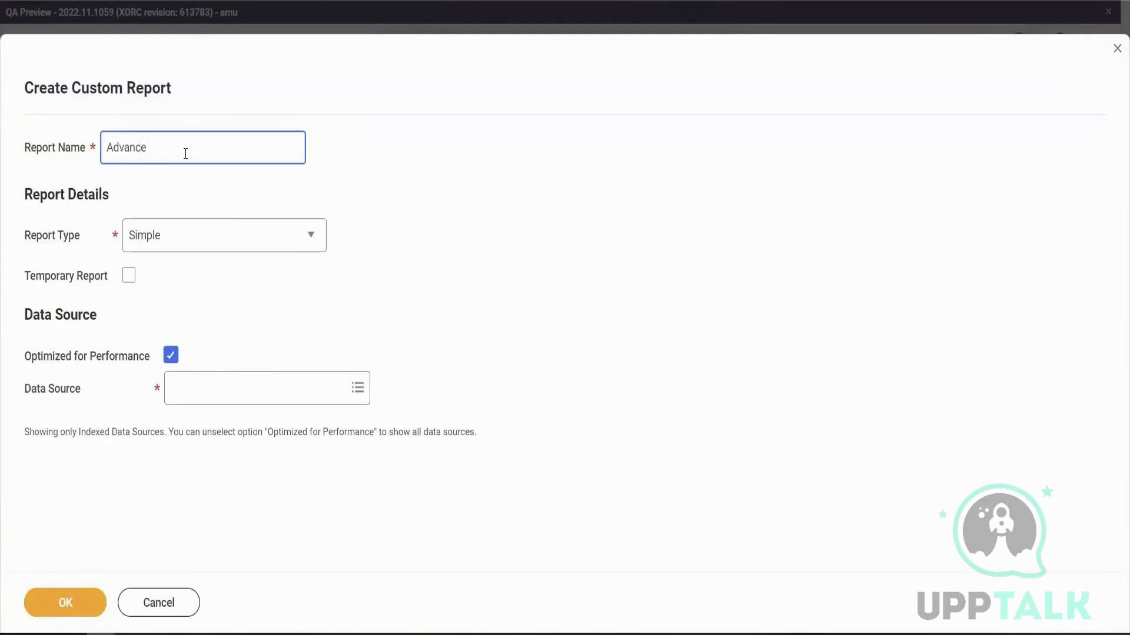
{"action": "type", "text": "VISH "}
{"action": "type", "text": " Report"}
Step: Create it as an Advanced report on All Active Employees with Optimized for Performance turned off
{"action": "key", "text": "Tab"}
{"action": "key", "text": "Down"}
{"action": "key", "text": "Tab"}
{"action": "key", "text": "Tab"}
{"action": "key", "text": "Tab"}
{"action": "key", "text": "space"}
{"action": "key", "text": "Tab"}
{"action": "type", "text": "All ac"}
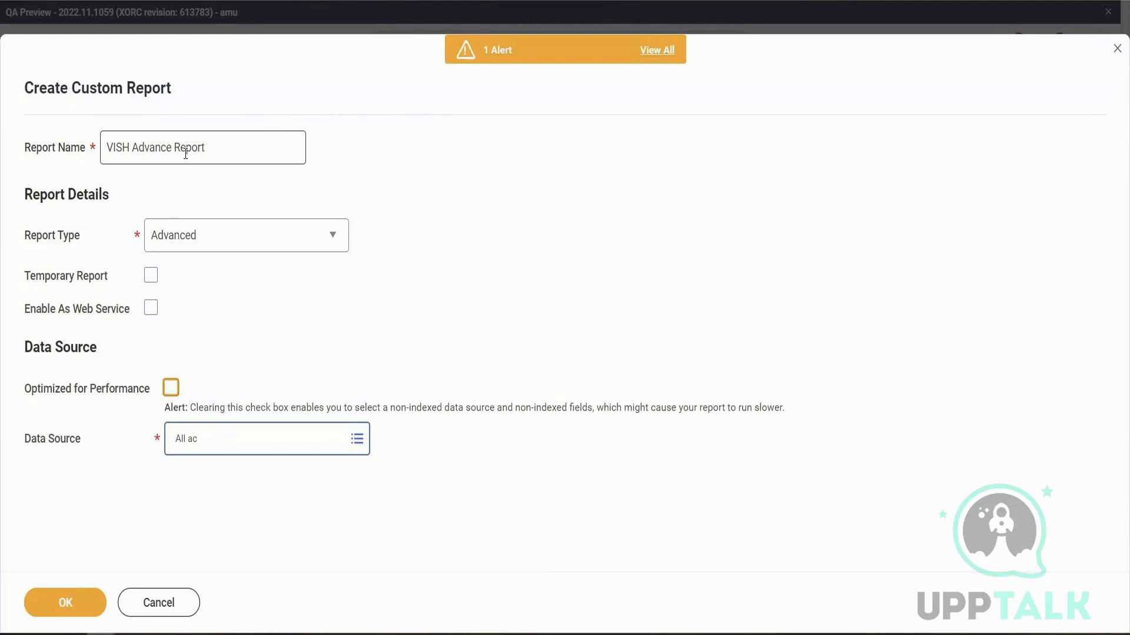
{"action": "type", "text": "tive"}
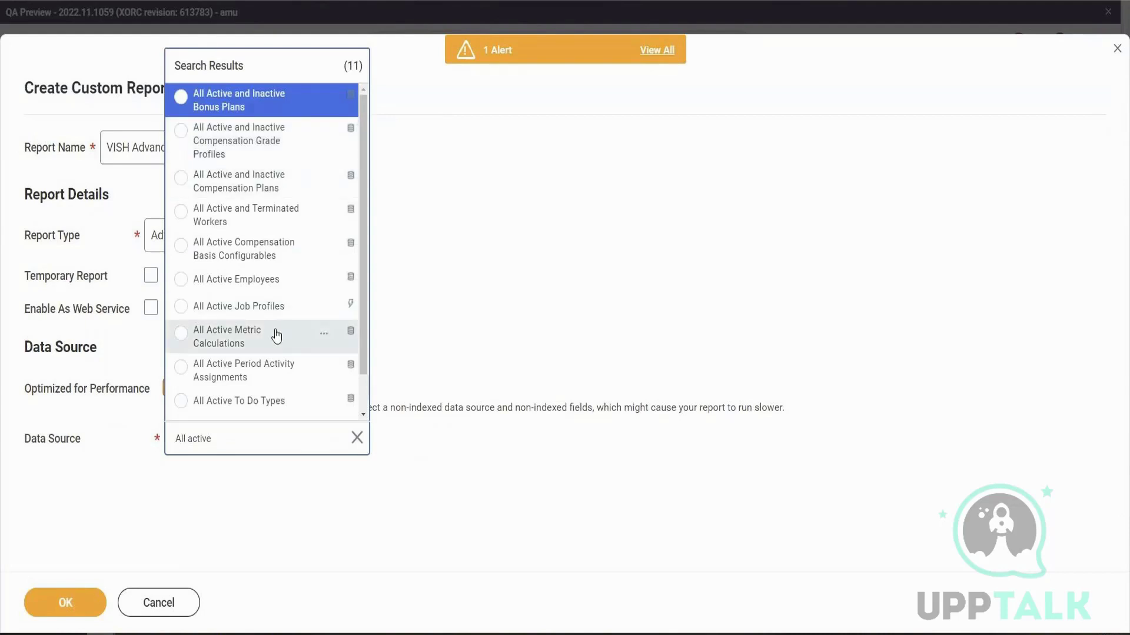
{"action": "left_click", "coordinate": [236, 278]}
{"action": "left_click", "coordinate": [83, 602]}
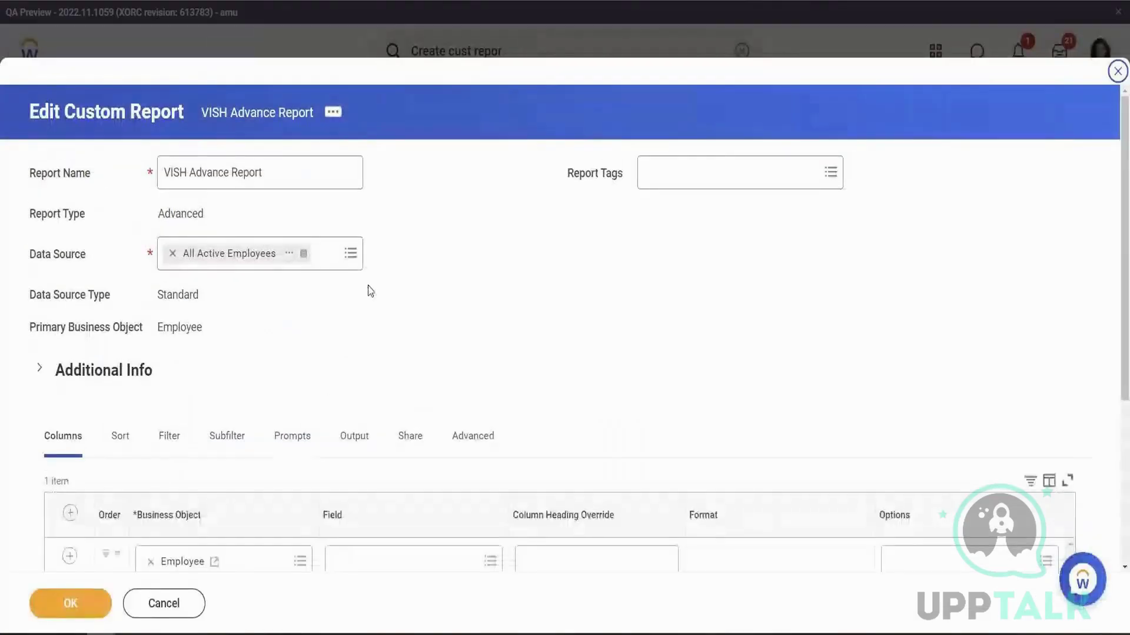
Step: Set the field of the first Employee column to Legal Name - Last Name
{"action": "scroll", "coordinate": [366, 290], "scroll_direction": "down", "scroll_amount": 5}
{"action": "left_click", "coordinate": [378, 309]}
{"action": "type", "text": "E"}
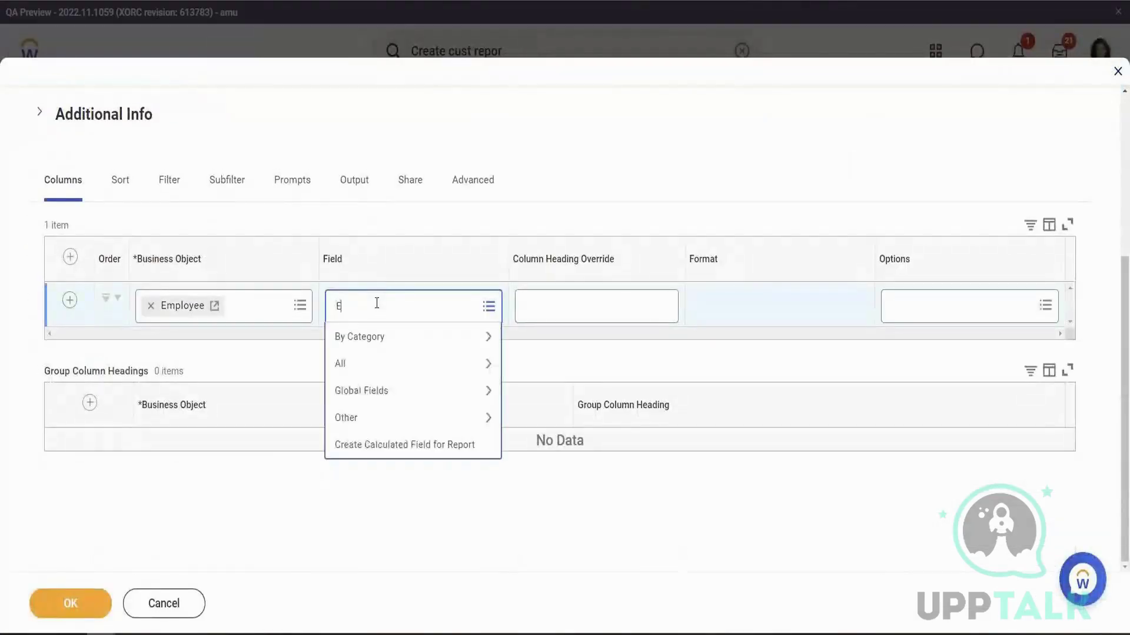
{"action": "type", "text": "mployee Name"}
{"action": "key", "text": "ctrl+a"}
{"action": "type", "text": "Leb"}
{"action": "type", "text": "al"}
{"action": "type", "text": " Last Name"}
{"action": "key", "text": "Return"}
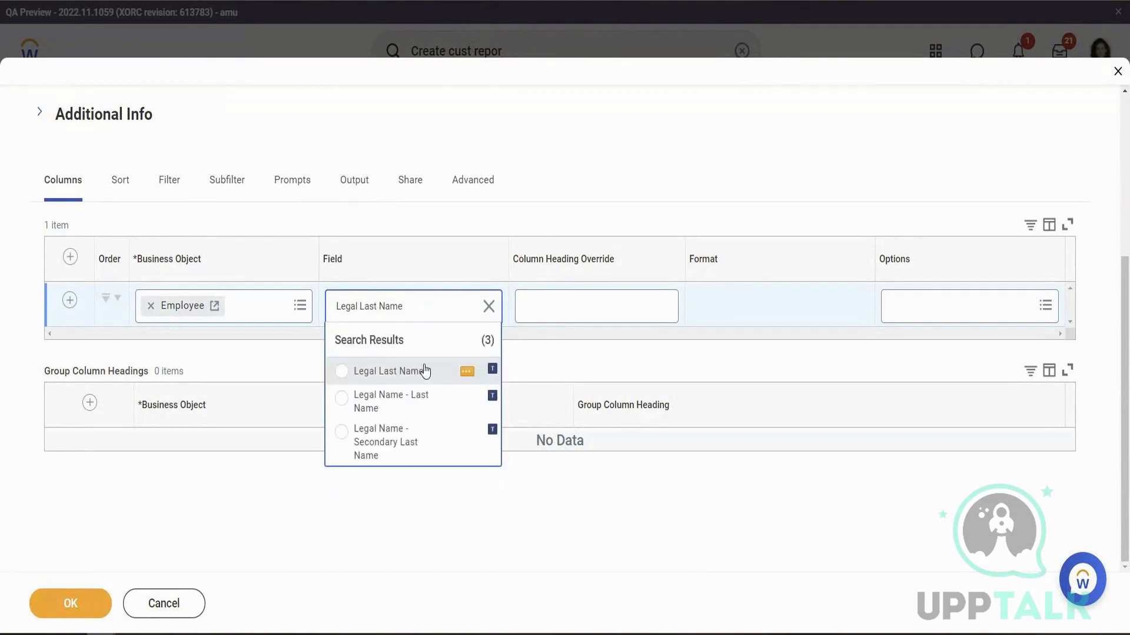
{"action": "left_click", "coordinate": [379, 400]}
Step: Add a second Employee column and create a calculated field for it named Organizatiobn Hier with the Lookup Hierarchy function
{"action": "left_click", "coordinate": [70, 301]}
{"action": "left_click", "coordinate": [397, 362]}
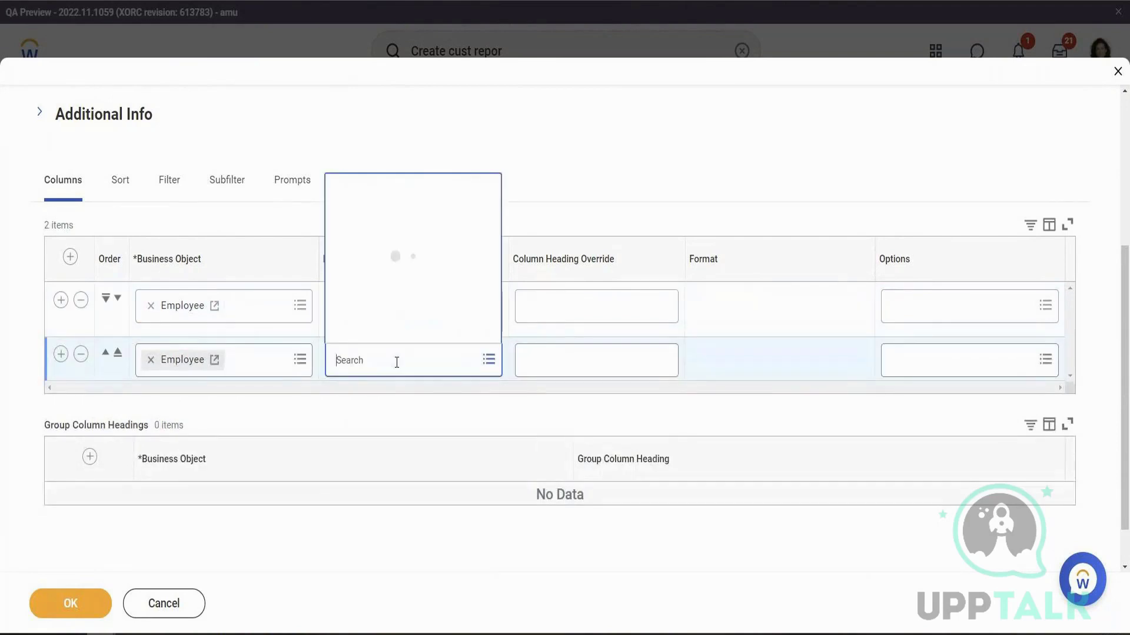
{"action": "left_click", "coordinate": [391, 351]}
{"action": "left_click", "coordinate": [180, 218]}
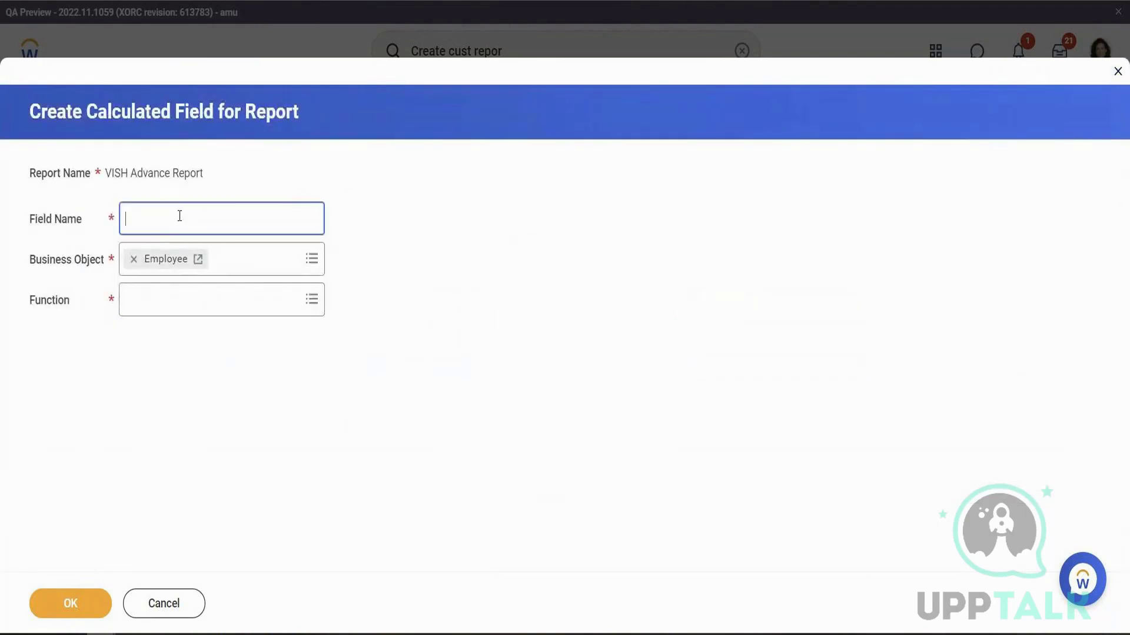
{"action": "type", "text": "Organization Hier"}
{"action": "left_click", "coordinate": [132, 307]}
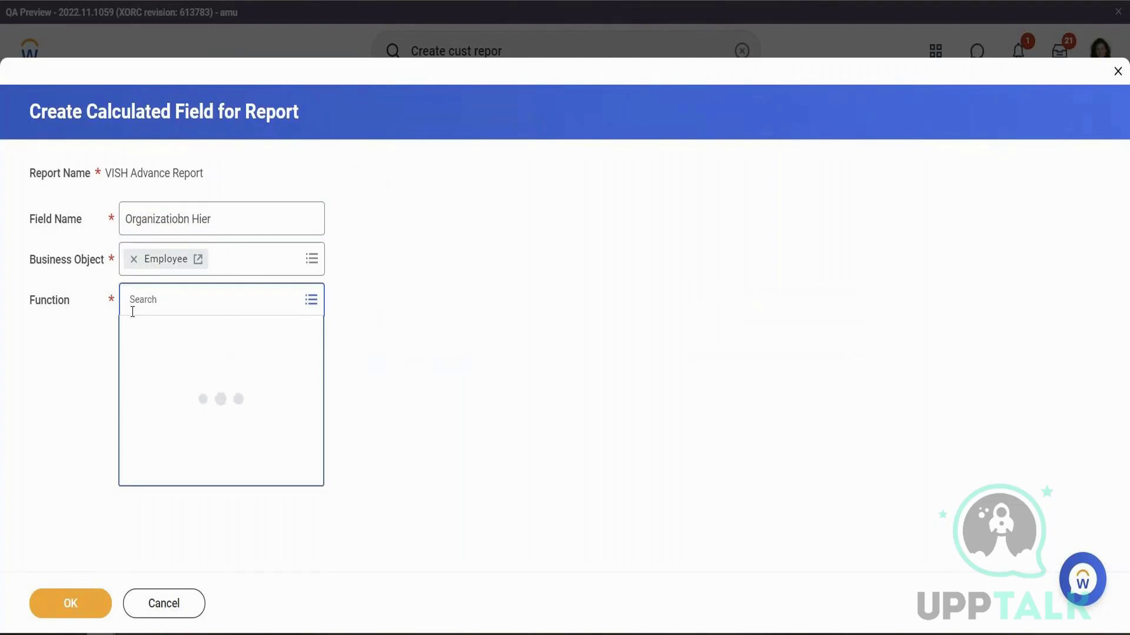
{"action": "type", "text": "Look"}
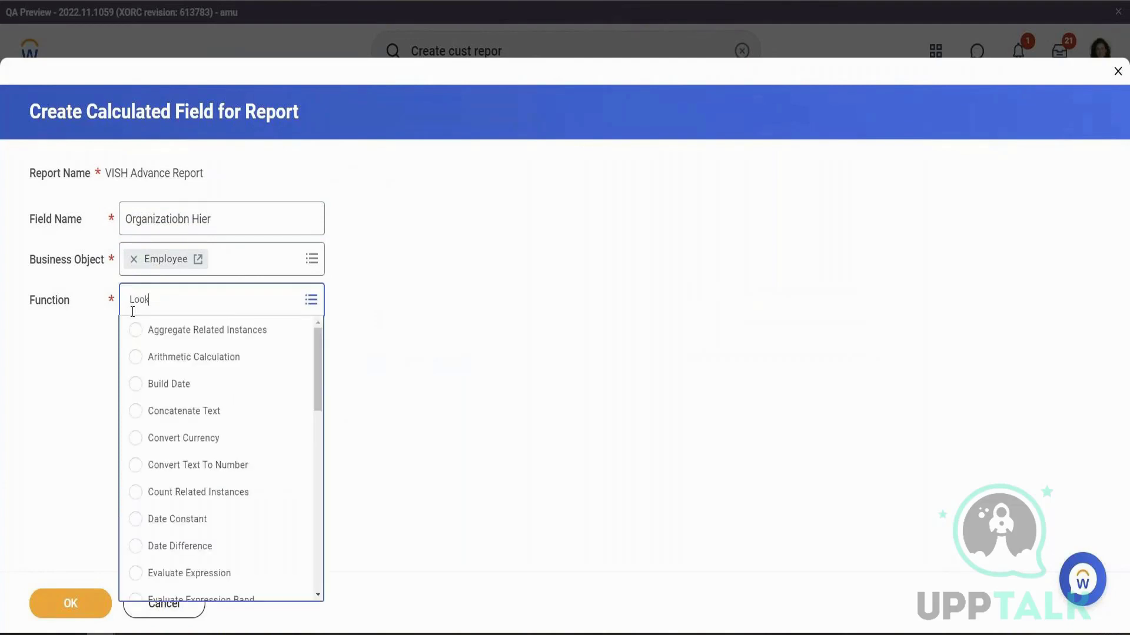
{"action": "key", "text": "Return"}
{"action": "left_click", "coordinate": [189, 419]}
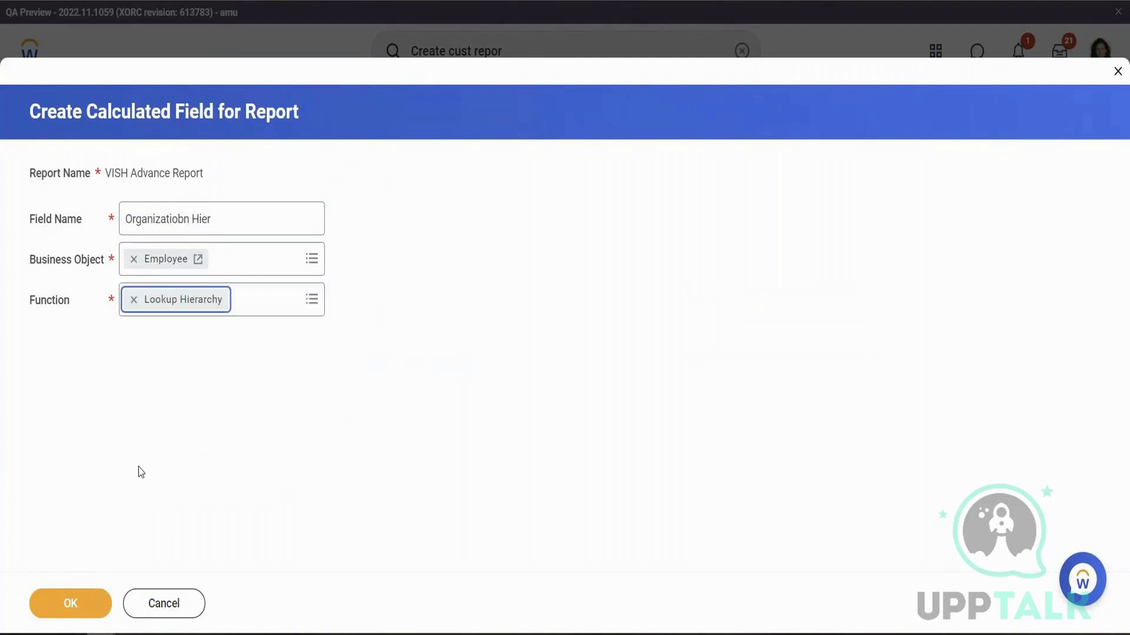
{"action": "left_click", "coordinate": [100, 607]}
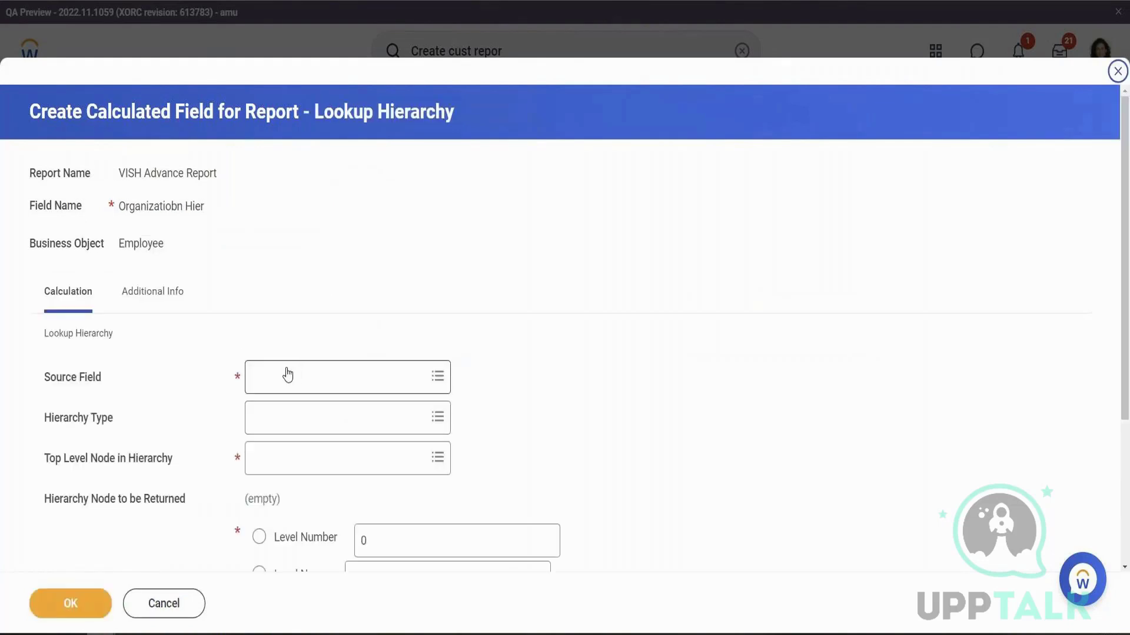
Step: Set the Lookup Hierarchy field's source field to Supervisory Organization and its hierarchy type to Supervisory
{"action": "left_click", "coordinate": [286, 372]}
{"action": "type", "text": "Super"}
{"action": "key", "text": "Return"}
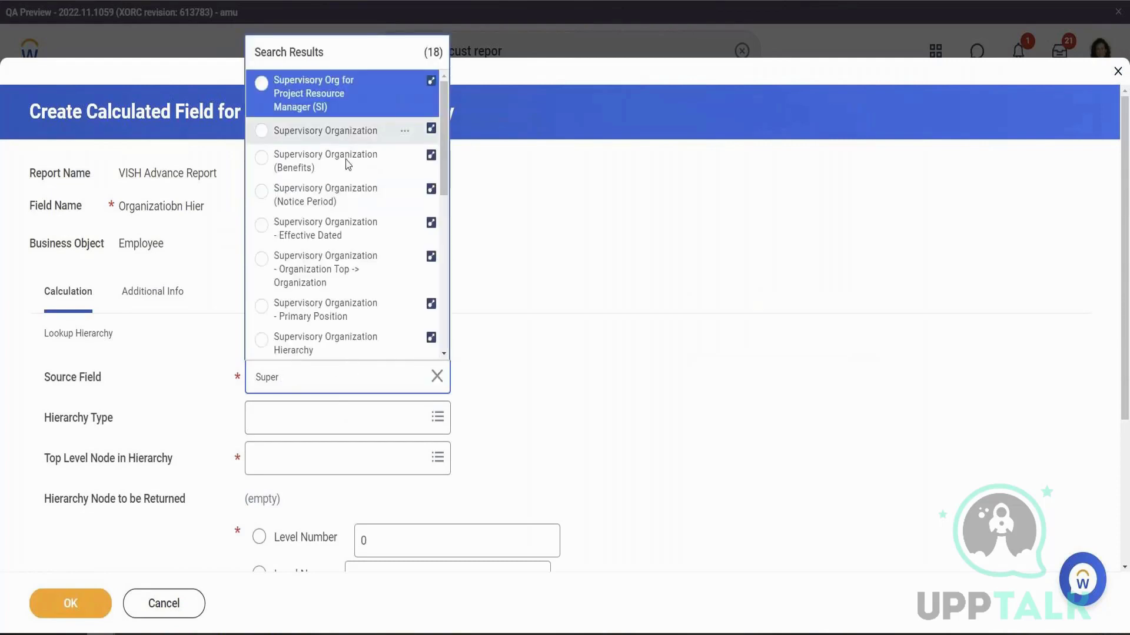
{"action": "left_click", "coordinate": [346, 135]}
{"action": "left_click", "coordinate": [316, 419]}
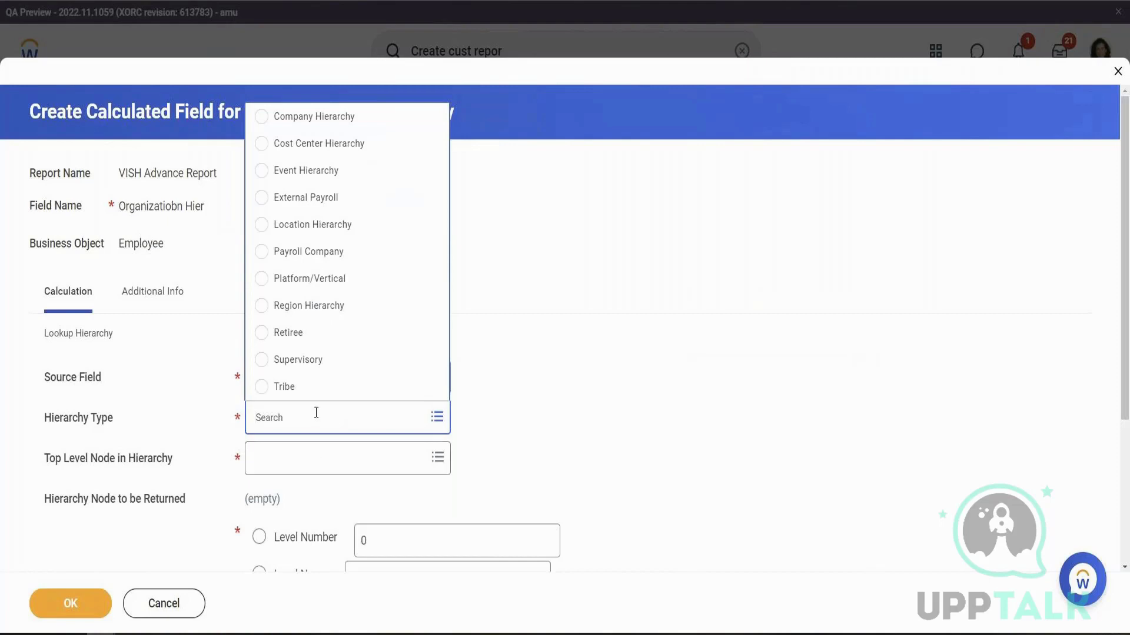
{"action": "left_click", "coordinate": [310, 363]}
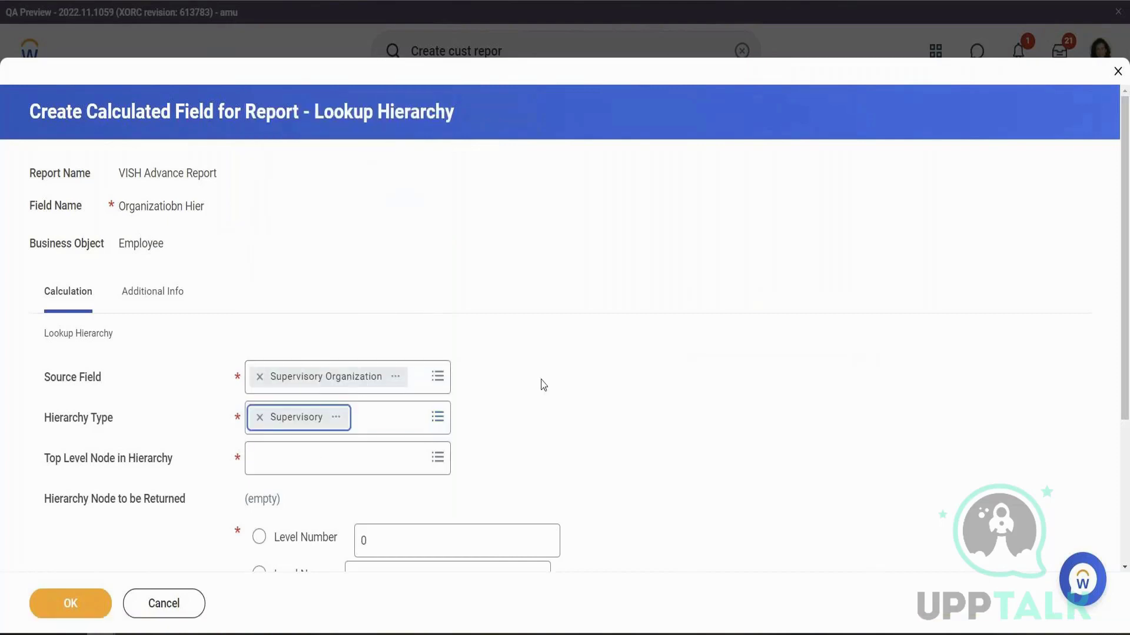
Step: Choose Alma Mater University as the top level node in the hierarchy
{"action": "scroll", "coordinate": [443, 406], "scroll_direction": "down", "scroll_amount": 3}
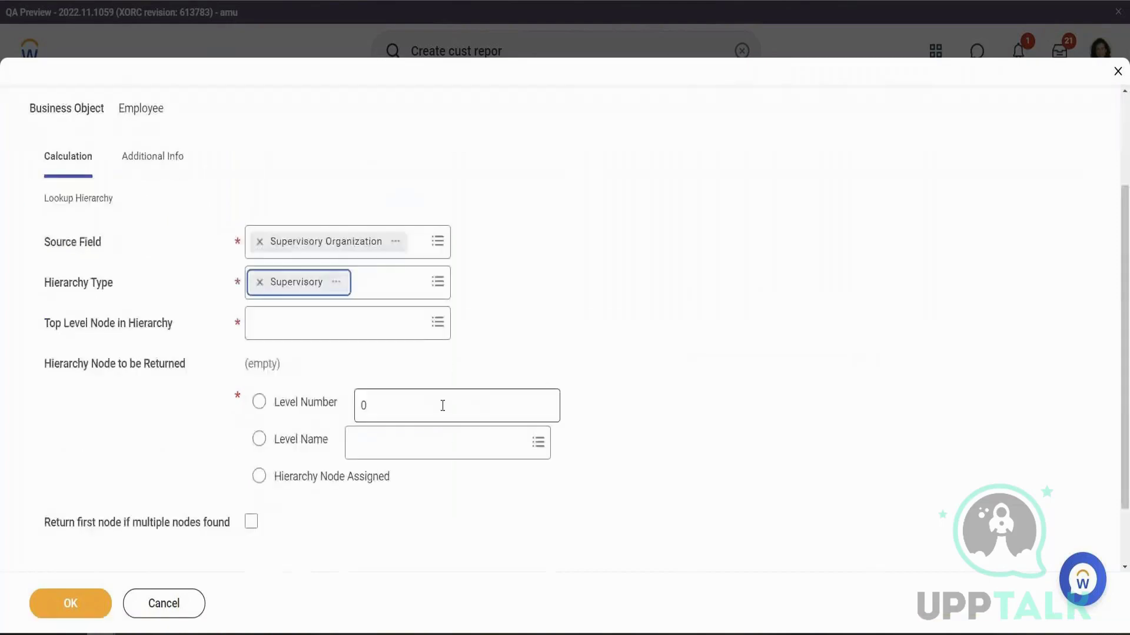
{"action": "left_click", "coordinate": [310, 329]}
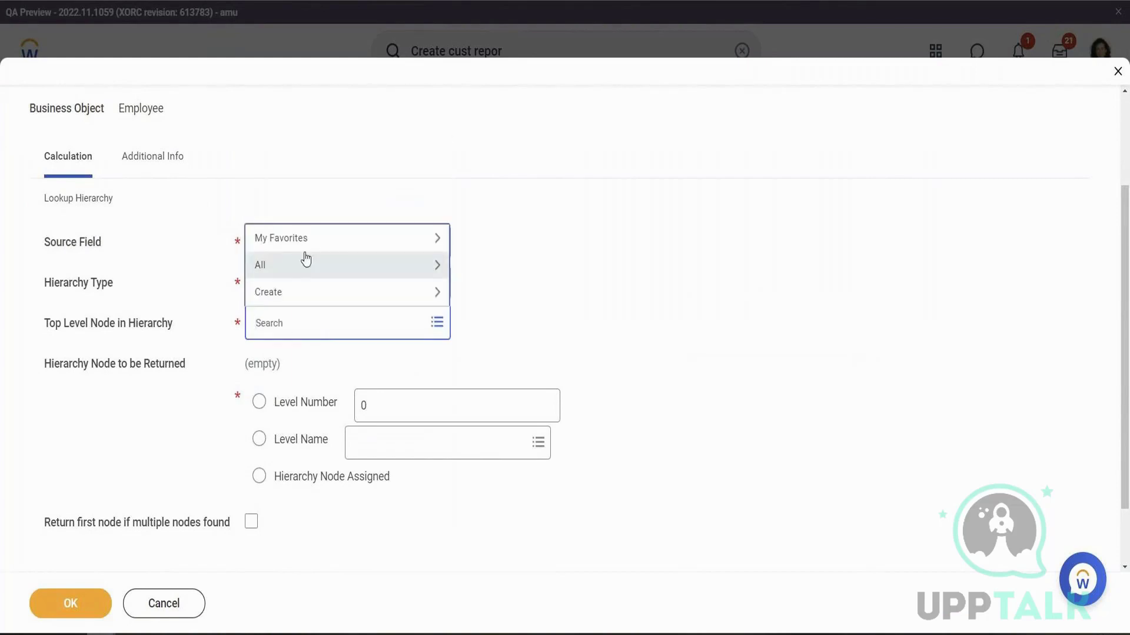
{"action": "left_click", "coordinate": [305, 265]}
{"action": "left_click", "coordinate": [365, 295]}
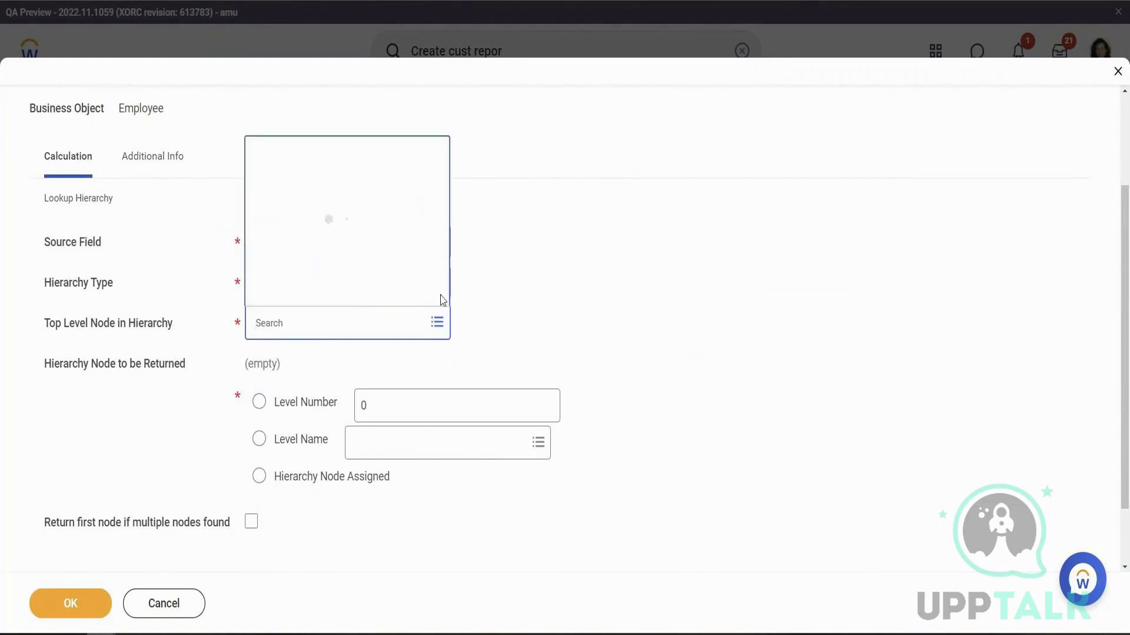
{"action": "left_click", "coordinate": [327, 271]}
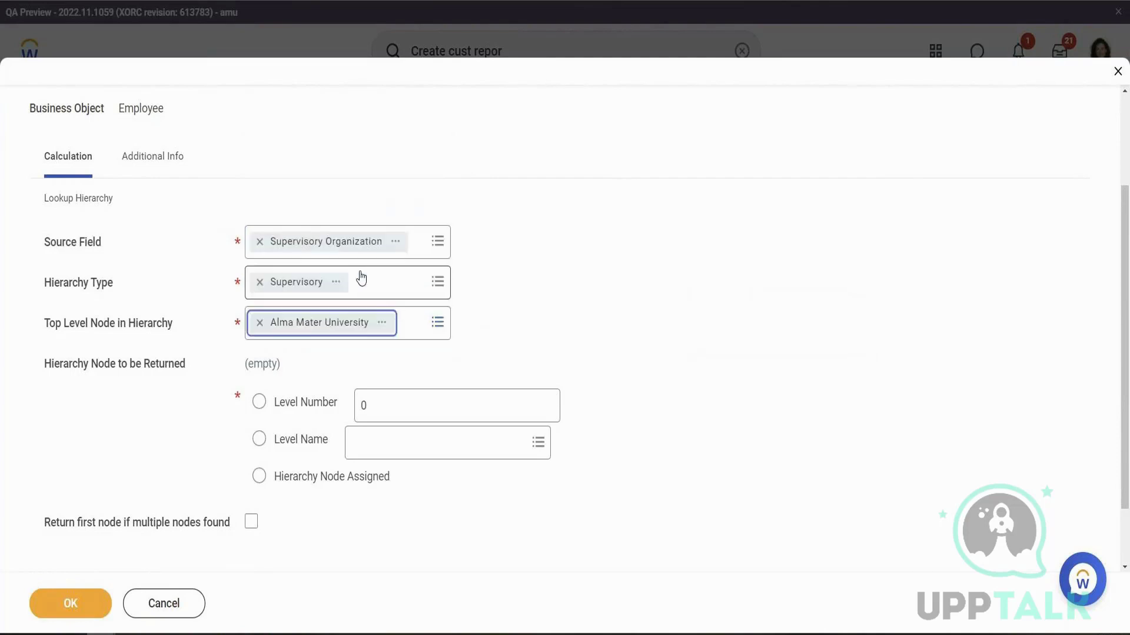
Step: Set the hierarchy node to be returned to level number 1, save the calculated field, and run VISH Advance Report
{"action": "left_click", "coordinate": [399, 407]}
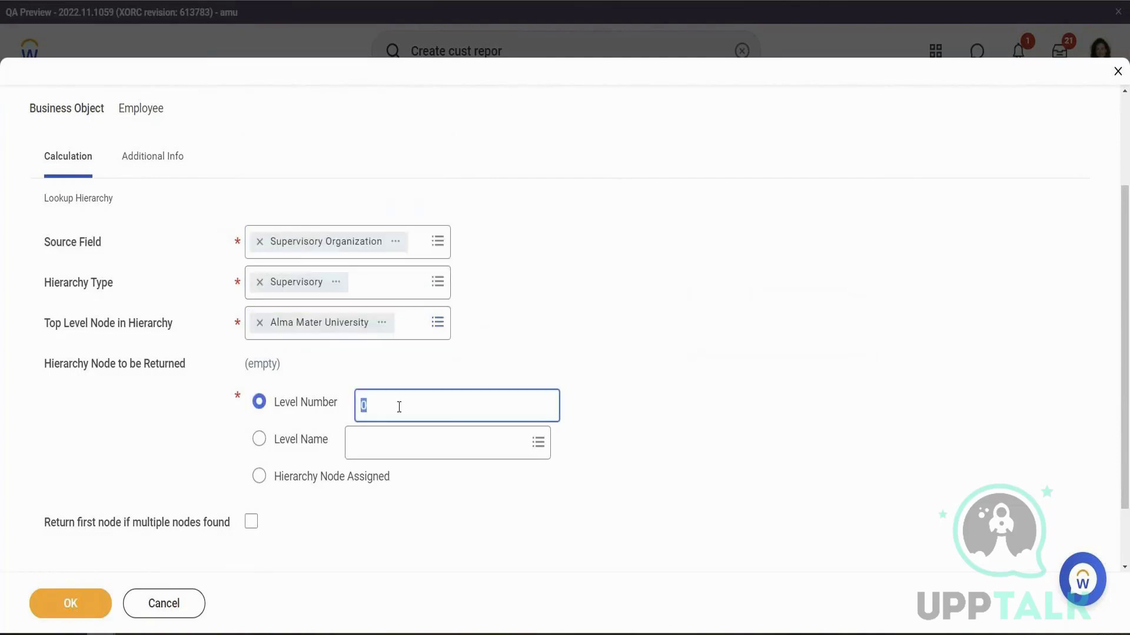
{"action": "type", "text": "1"}
{"action": "left_click", "coordinate": [70, 603]}
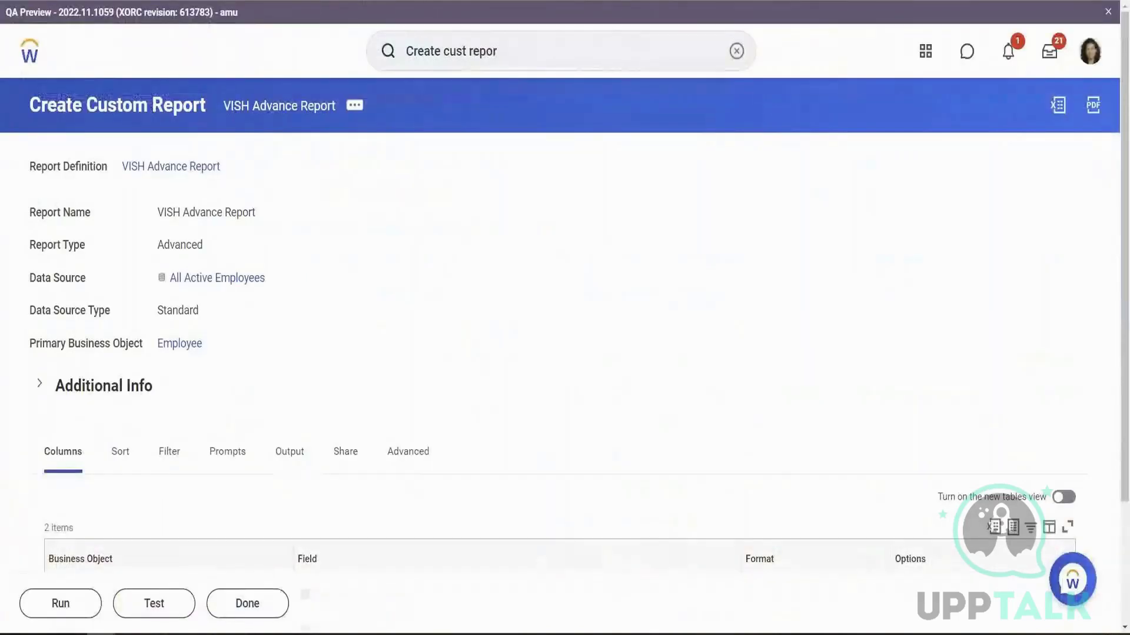
{"action": "left_click", "coordinate": [64, 606]}
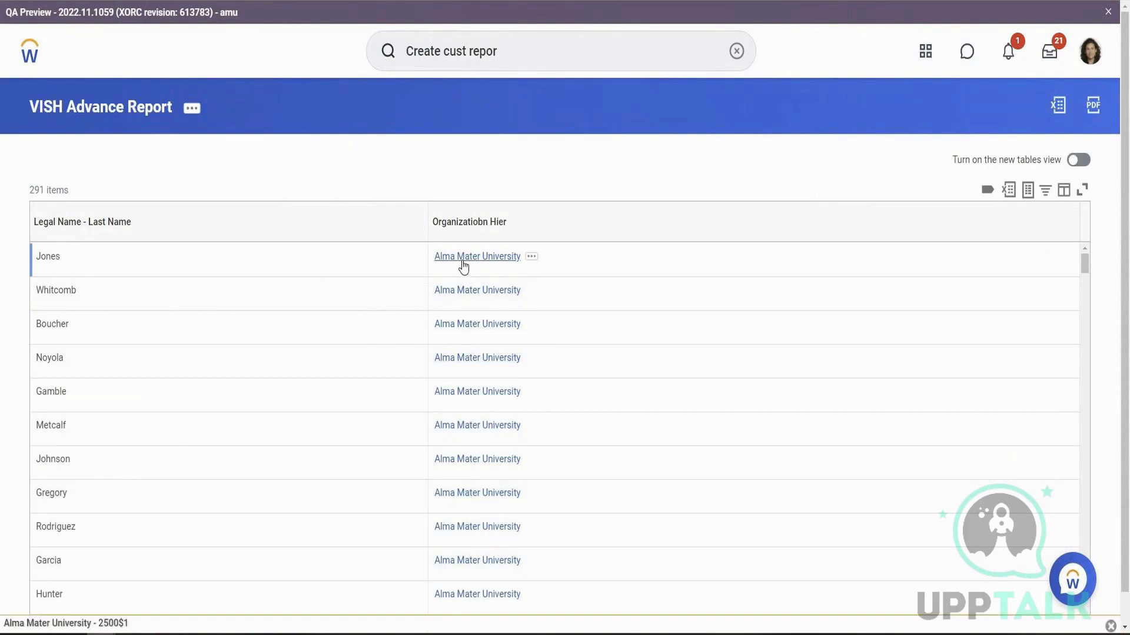
Step: From the VISH Advance Report definition, edit the Organizatiobn Hier field, set its level number to 2, and save it
{"action": "left_click", "coordinate": [192, 108]}
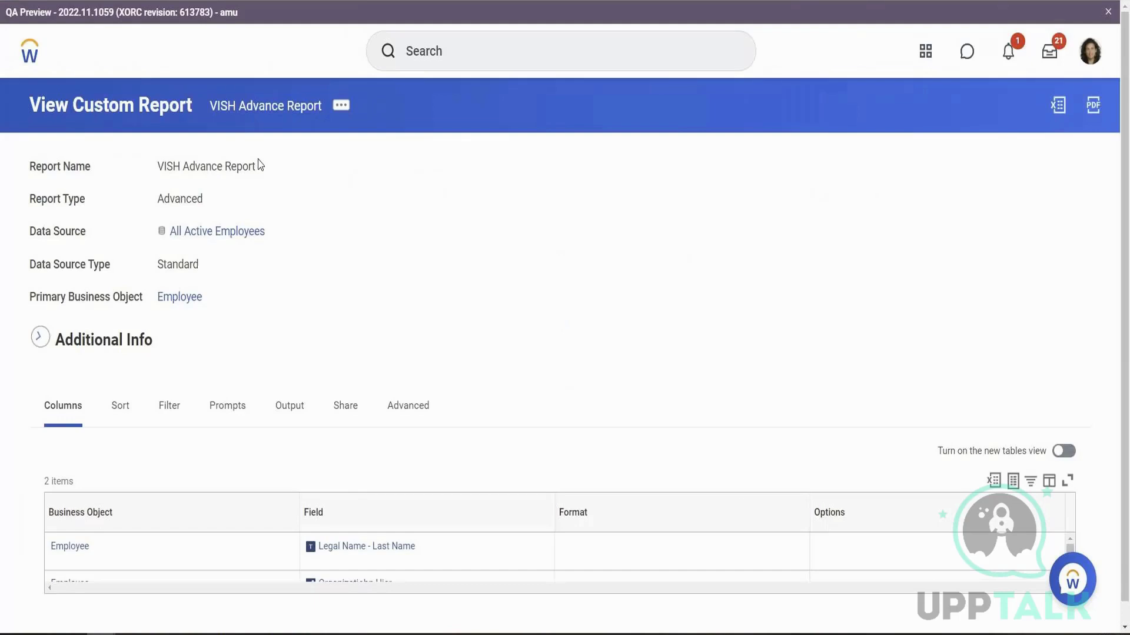
{"action": "scroll", "coordinate": [421, 502], "scroll_direction": "down", "scroll_amount": 2}
{"action": "left_click", "coordinate": [396, 545]}
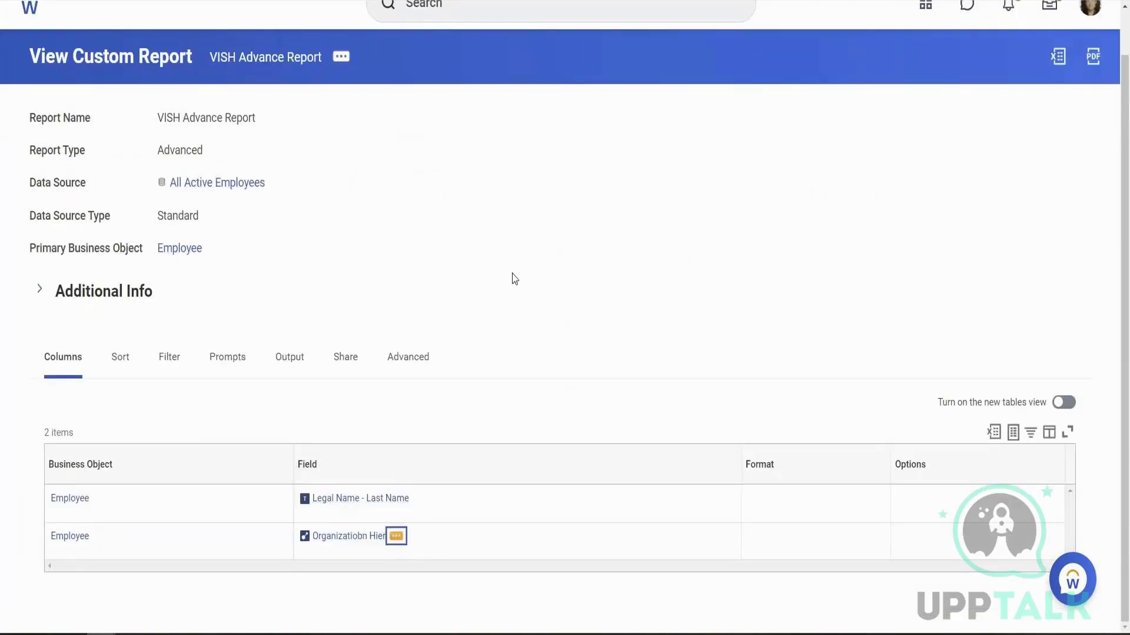
{"action": "mouse_move", "coordinate": [528, 361]}
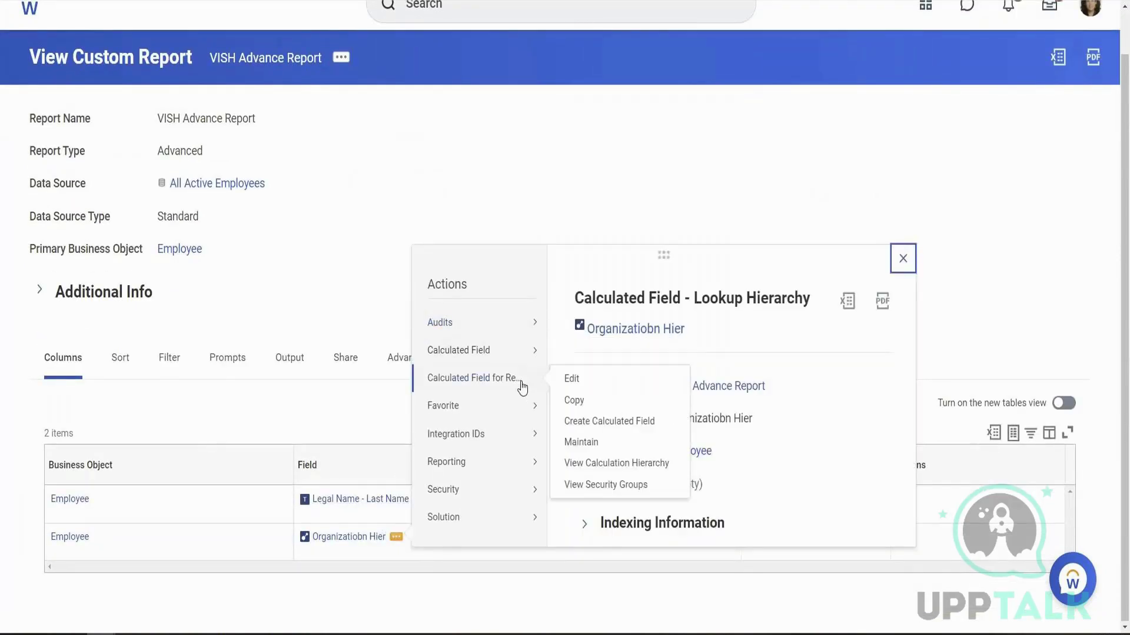
{"action": "left_click", "coordinate": [569, 378]}
{"action": "scroll", "coordinate": [419, 313], "scroll_direction": "down", "scroll_amount": 5}
{"action": "left_click", "coordinate": [378, 323]}
{"action": "key", "text": "BackSpace"}
{"action": "type", "text": "2"}
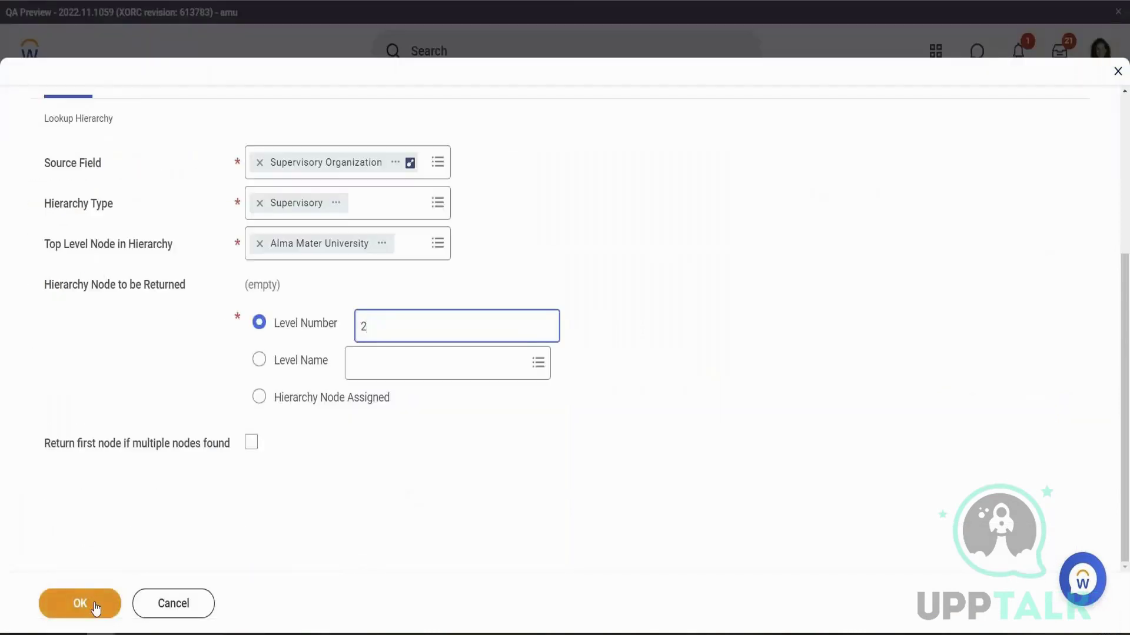
{"action": "left_click", "coordinate": [95, 603]}
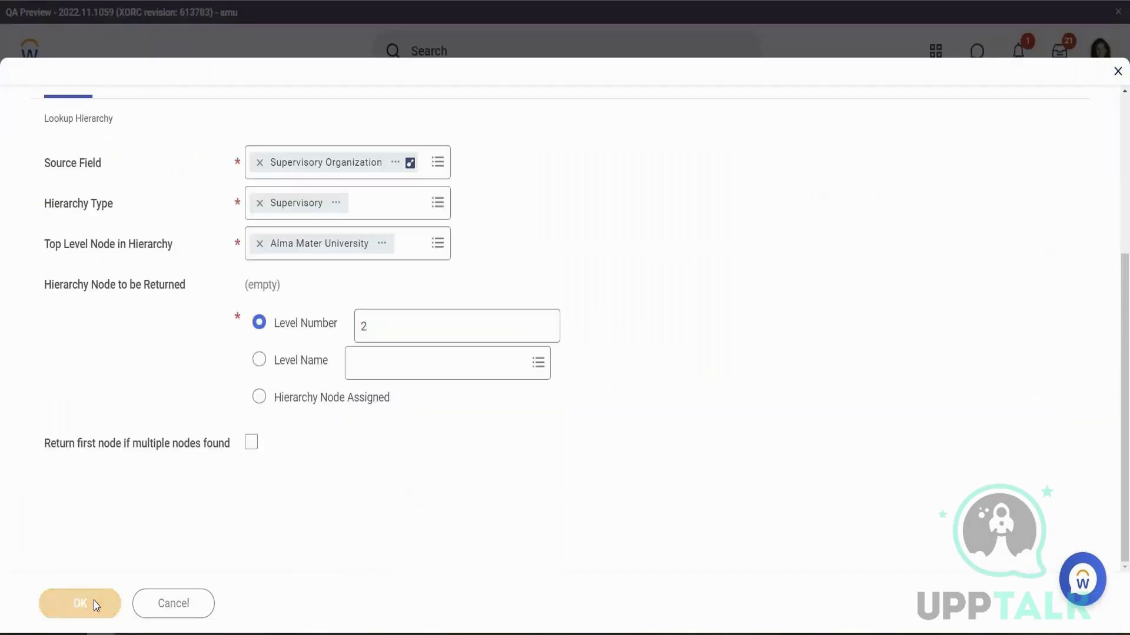
{"action": "left_click", "coordinate": [95, 603]}
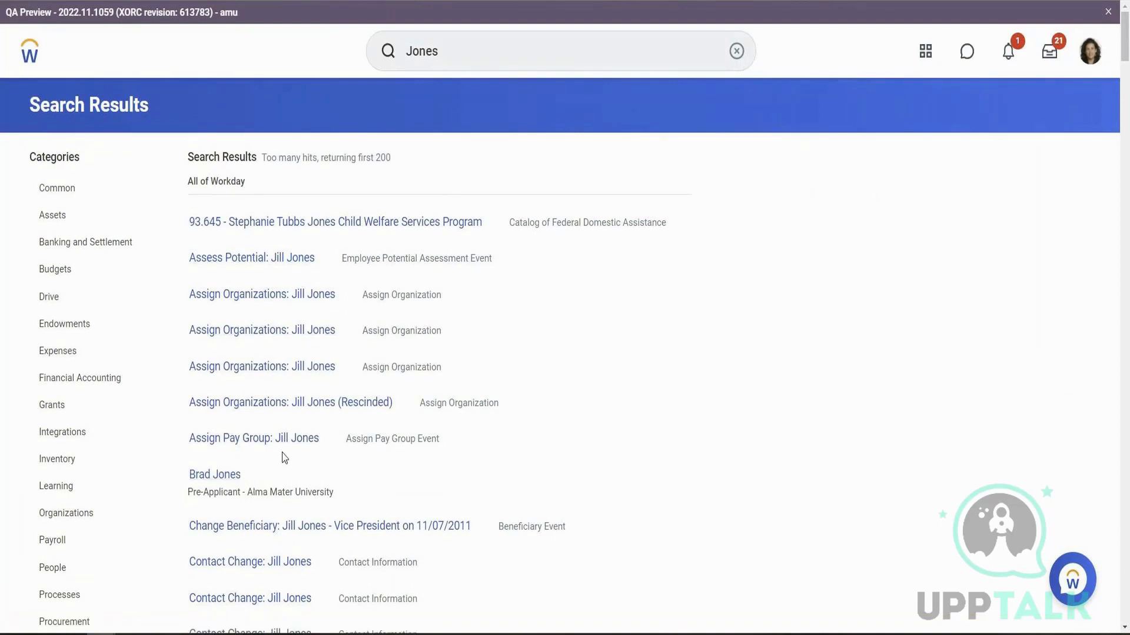
Step: Find the Vice President of Operations & Administration in the search results and open the worker profile
{"action": "scroll", "coordinate": [285, 458], "scroll_direction": "down", "scroll_amount": 10}
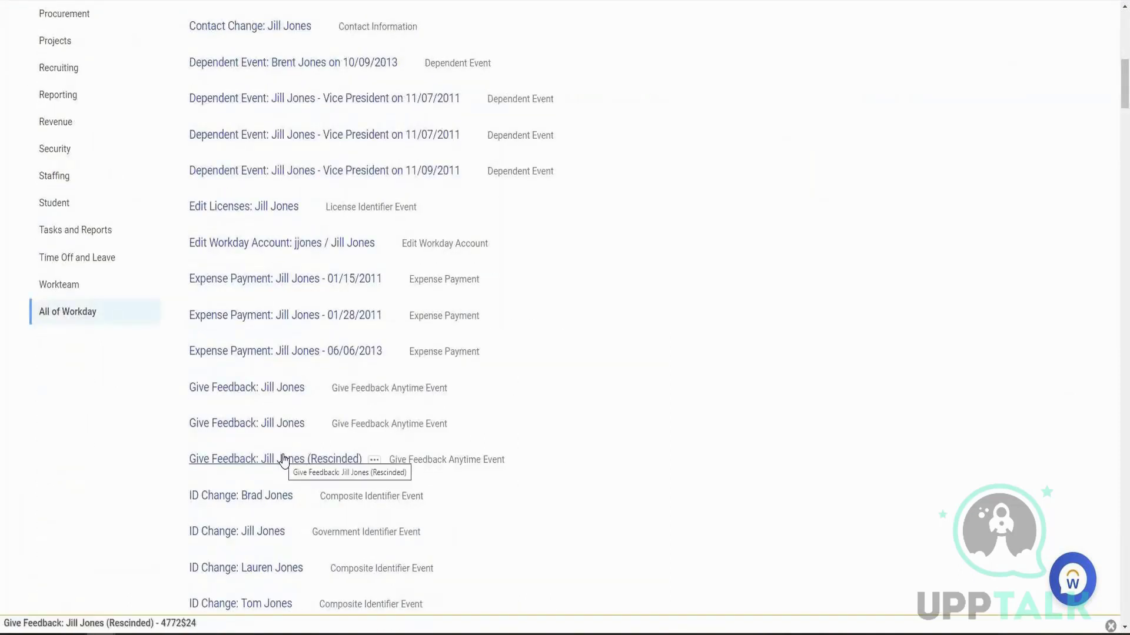
{"action": "scroll", "coordinate": [285, 465], "scroll_direction": "down", "scroll_amount": 7}
{"action": "scroll", "coordinate": [260, 315], "scroll_direction": "up", "scroll_amount": 1}
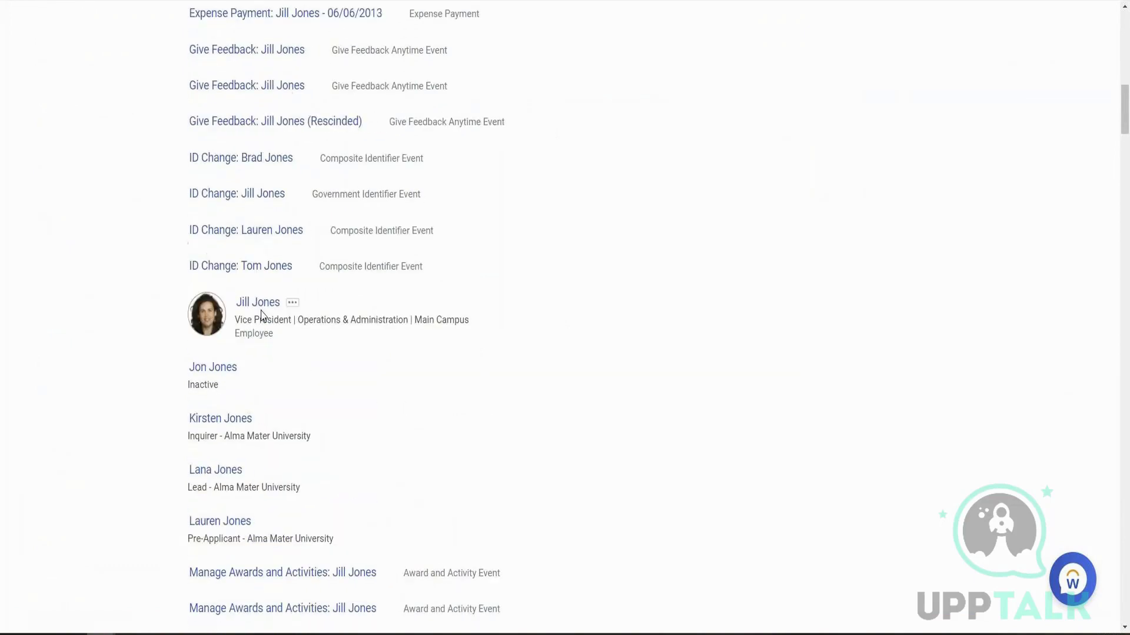
{"action": "left_click", "coordinate": [443, 295]}
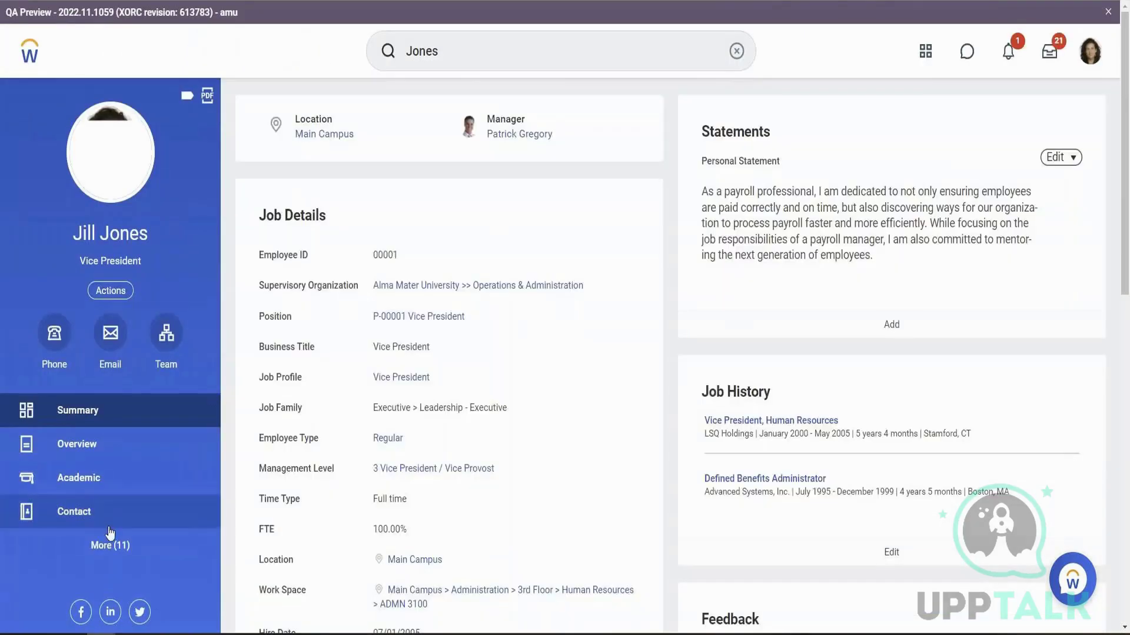
Step: Review the organizations the worker belongs to and manages in the profile's Overview section
{"action": "left_click", "coordinate": [111, 542]}
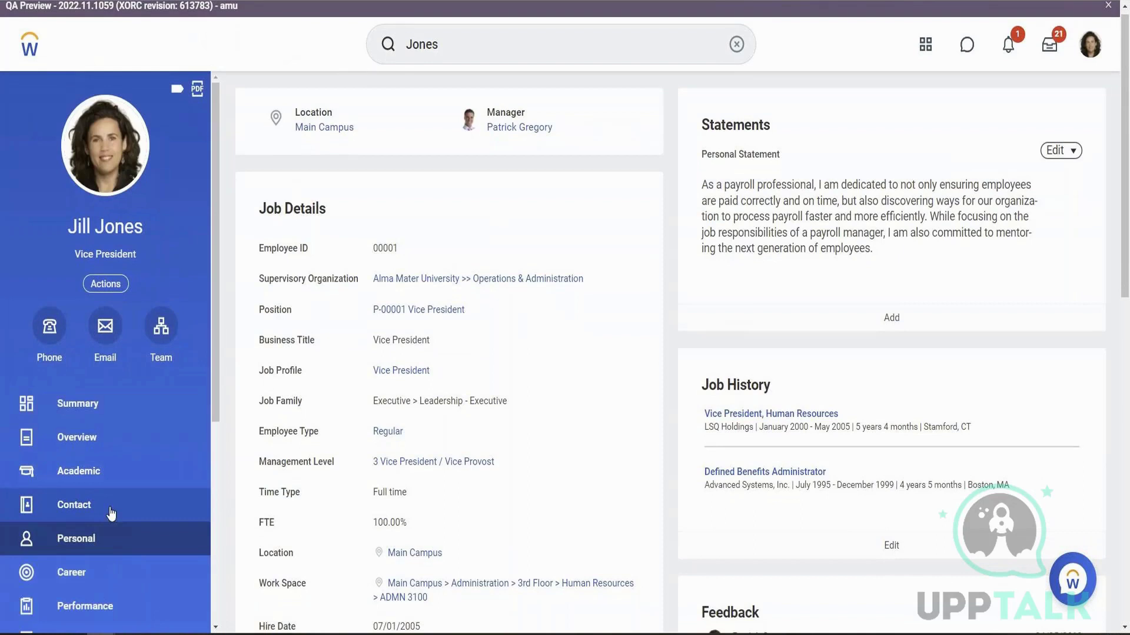
{"action": "scroll", "coordinate": [110, 504], "scroll_direction": "down", "scroll_amount": 3}
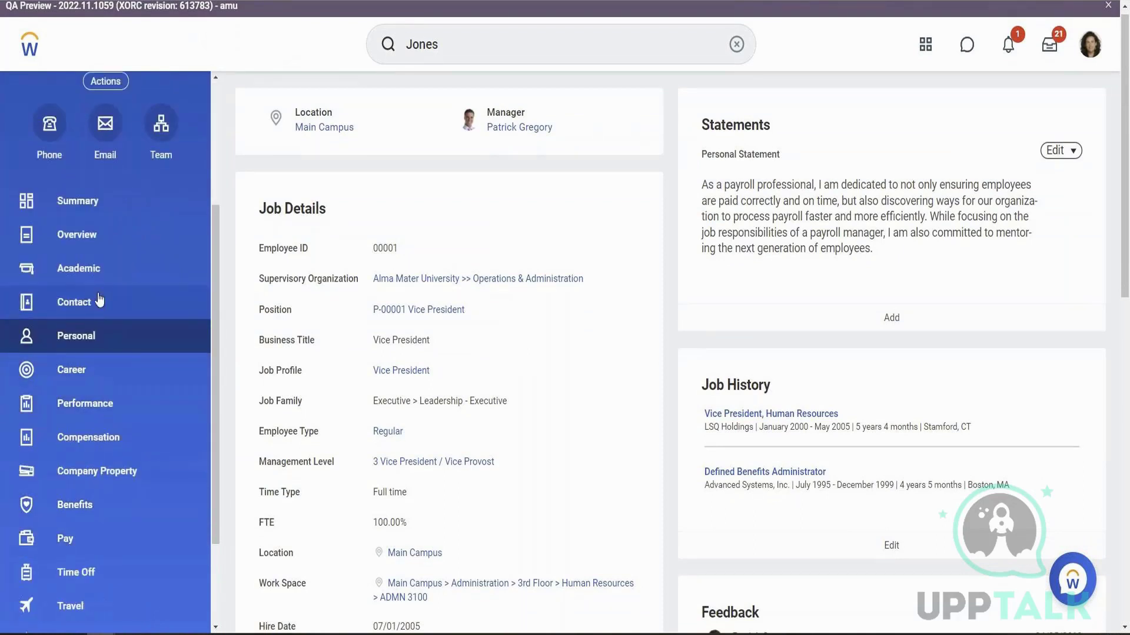
{"action": "scroll", "coordinate": [100, 303], "scroll_direction": "down", "scroll_amount": 2}
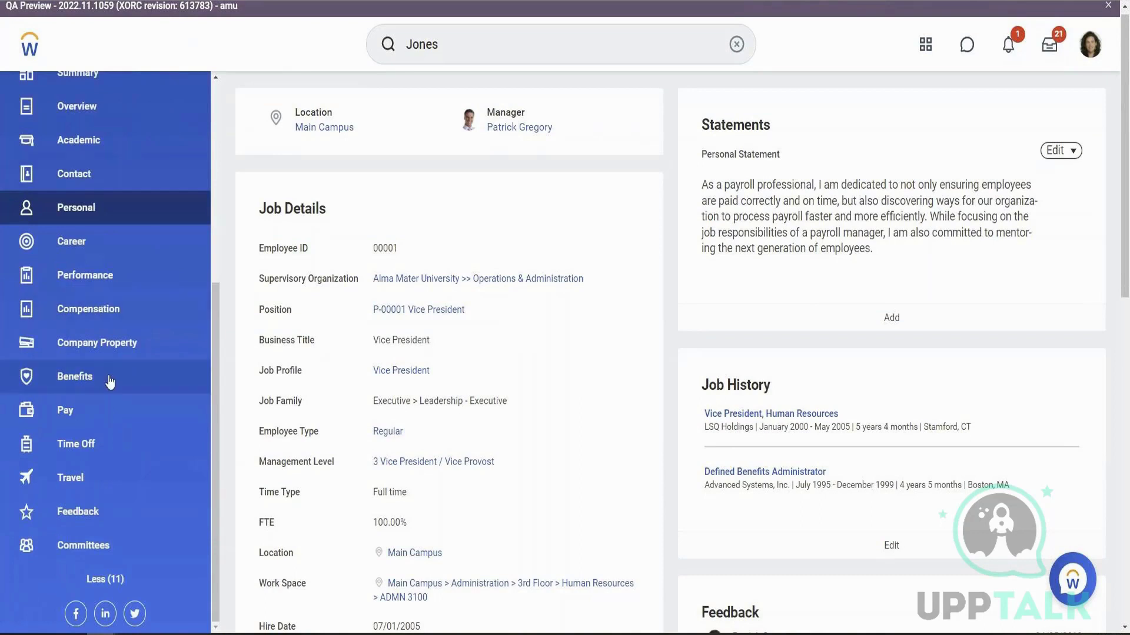
{"action": "scroll", "coordinate": [110, 382], "scroll_direction": "up", "scroll_amount": 5}
{"action": "left_click", "coordinate": [88, 309]}
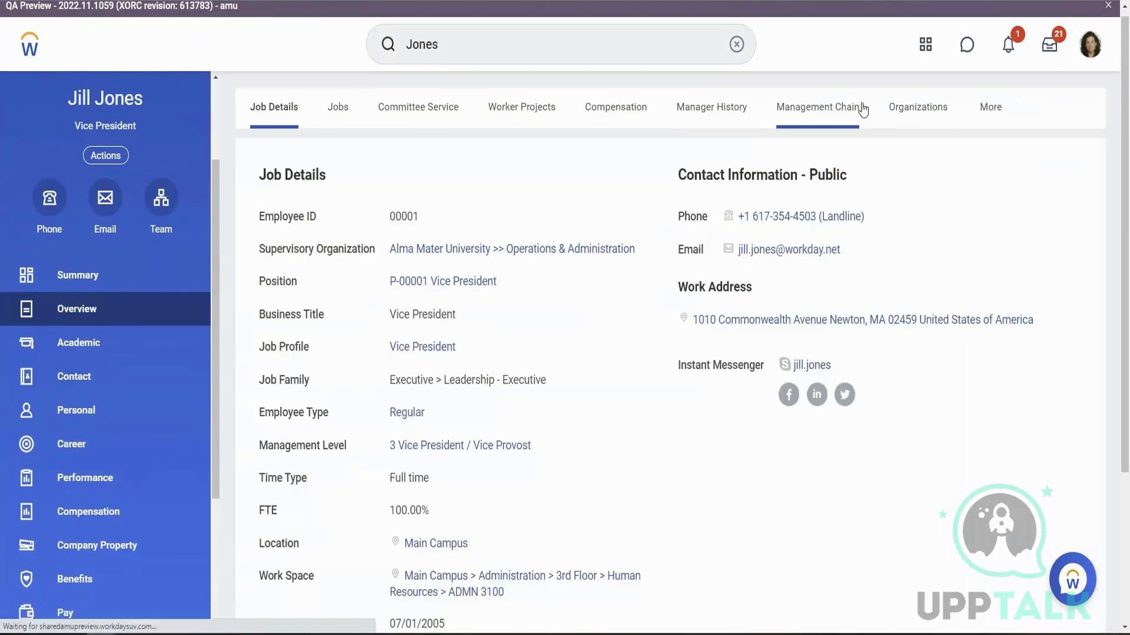
{"action": "left_click", "coordinate": [903, 107]}
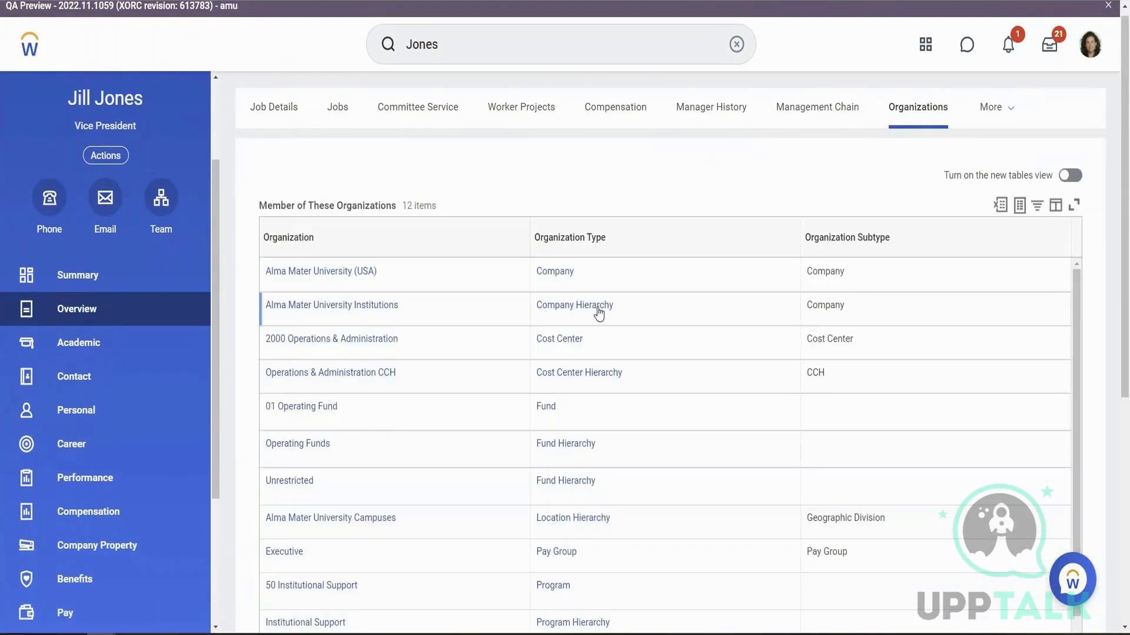
{"action": "scroll", "coordinate": [589, 312], "scroll_direction": "down", "scroll_amount": 5}
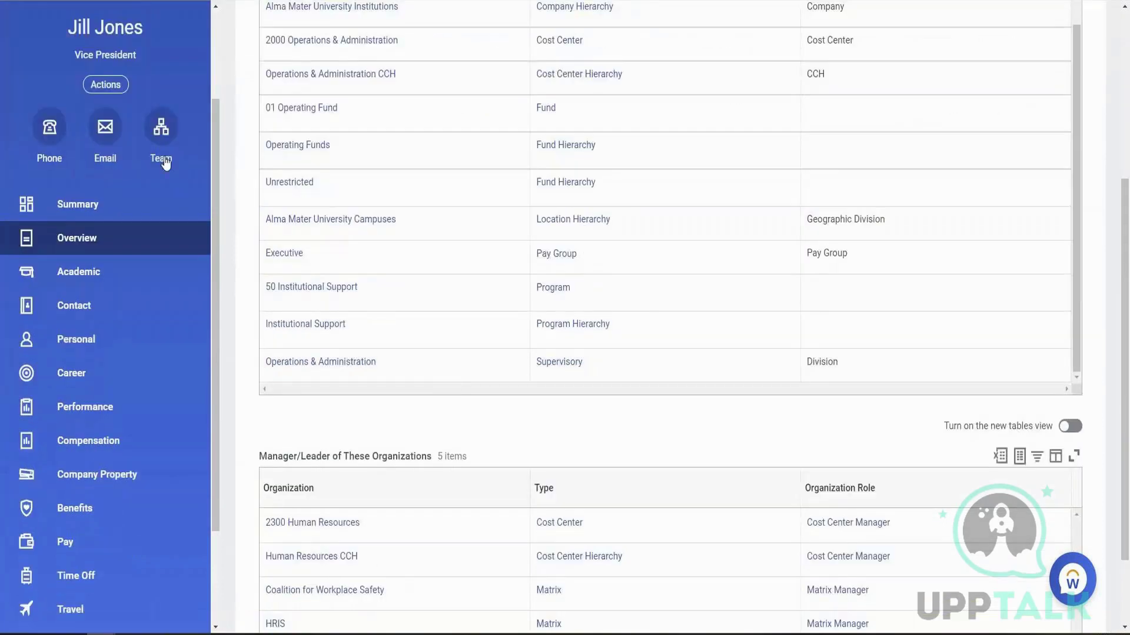
Step: Examine the worker's org chart from the President down to the direct reports, and expand the Public Safety manager's team
{"action": "left_click", "coordinate": [161, 128]}
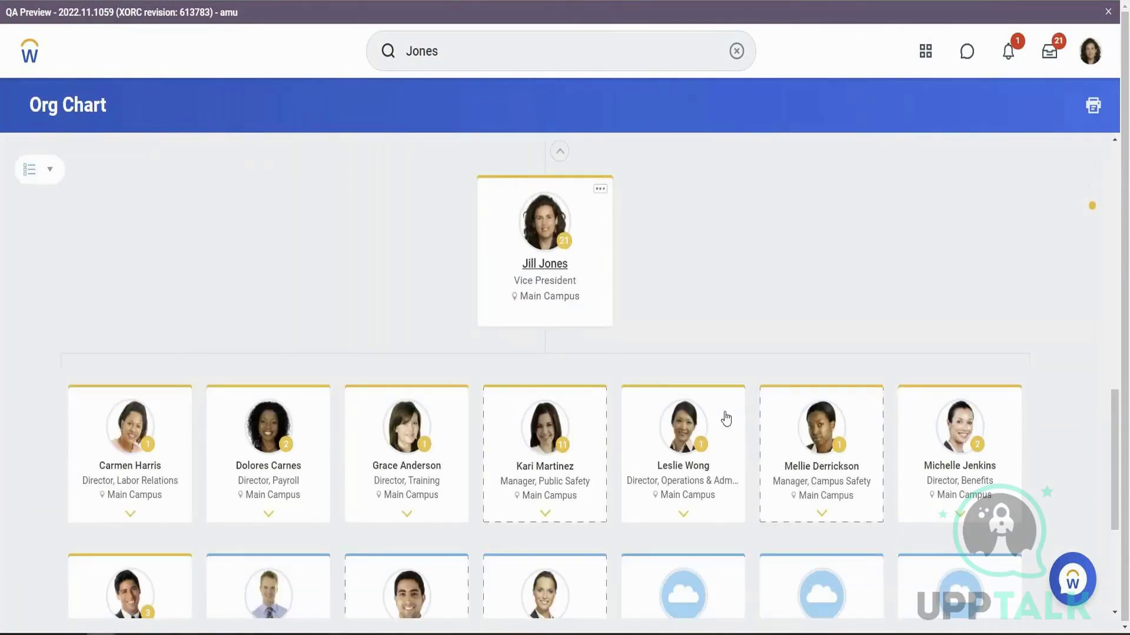
{"action": "scroll", "coordinate": [850, 386], "scroll_direction": "down", "scroll_amount": 1}
{"action": "scroll", "coordinate": [847, 385], "scroll_direction": "down", "scroll_amount": 3}
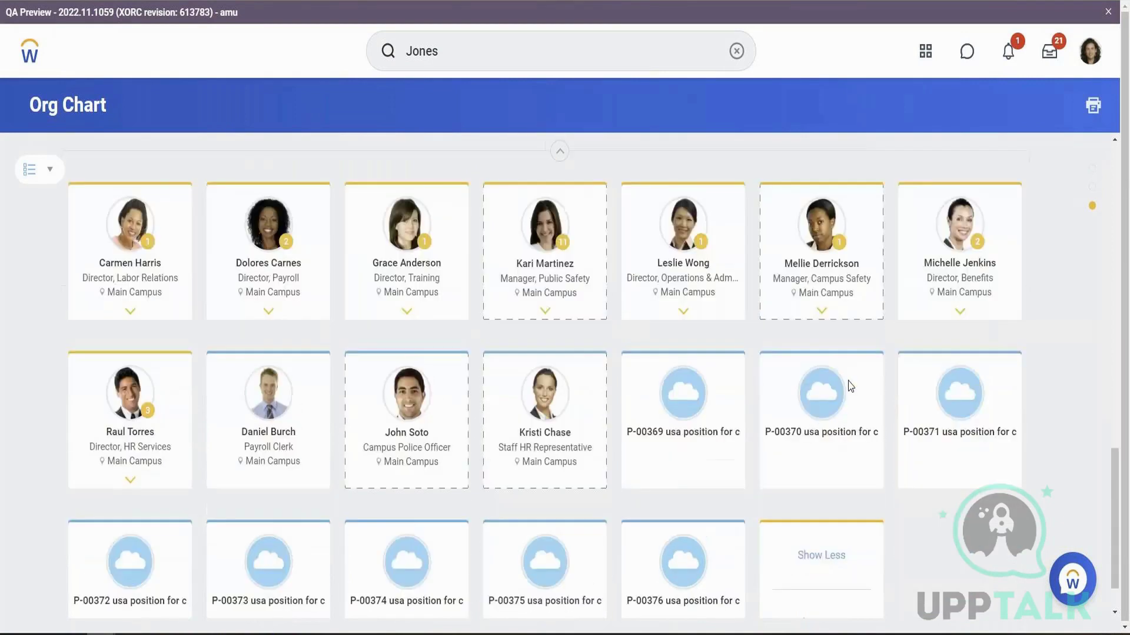
{"action": "scroll", "coordinate": [847, 384], "scroll_direction": "up", "scroll_amount": 3}
{"action": "scroll", "coordinate": [646, 444], "scroll_direction": "up", "scroll_amount": 3}
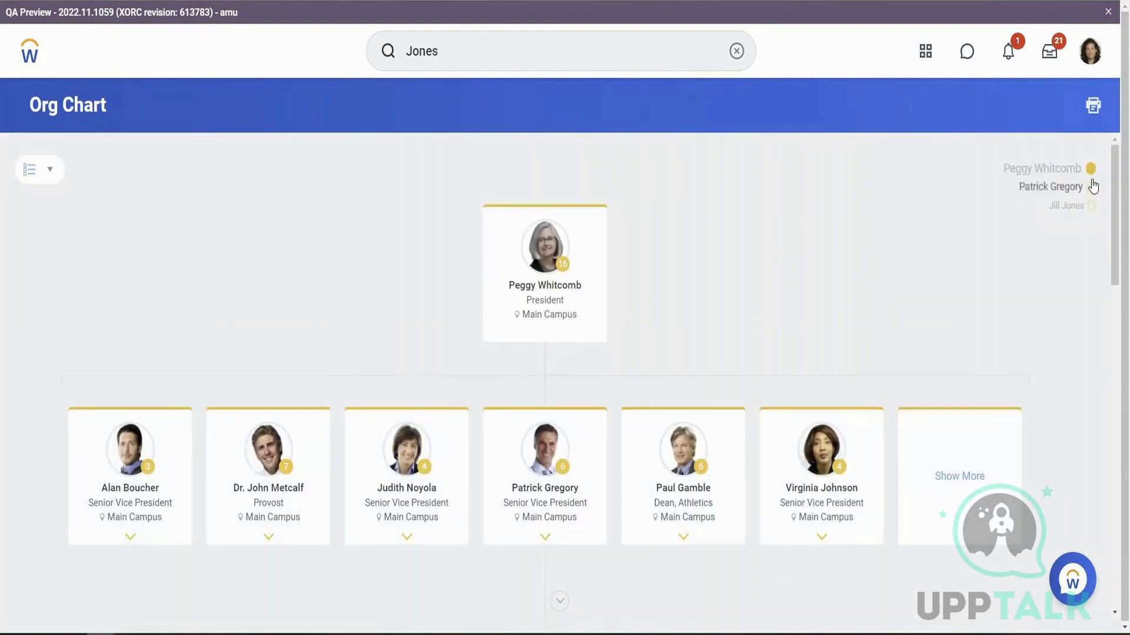
{"action": "left_click", "coordinate": [1092, 188]}
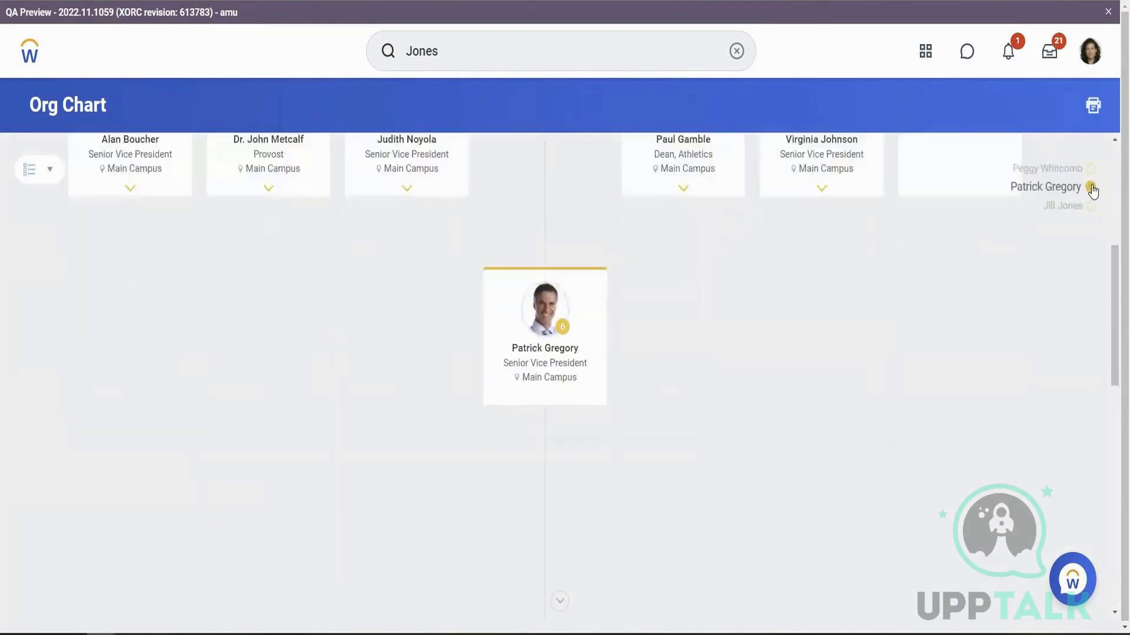
{"action": "left_click", "coordinate": [1091, 205]}
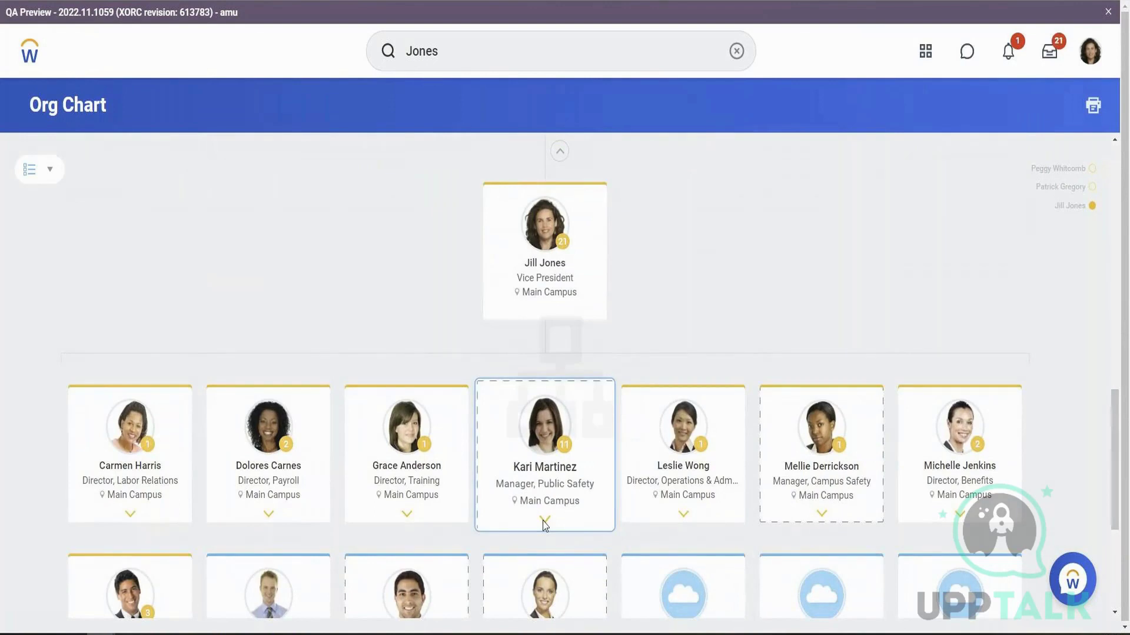
{"action": "left_click", "coordinate": [545, 521]}
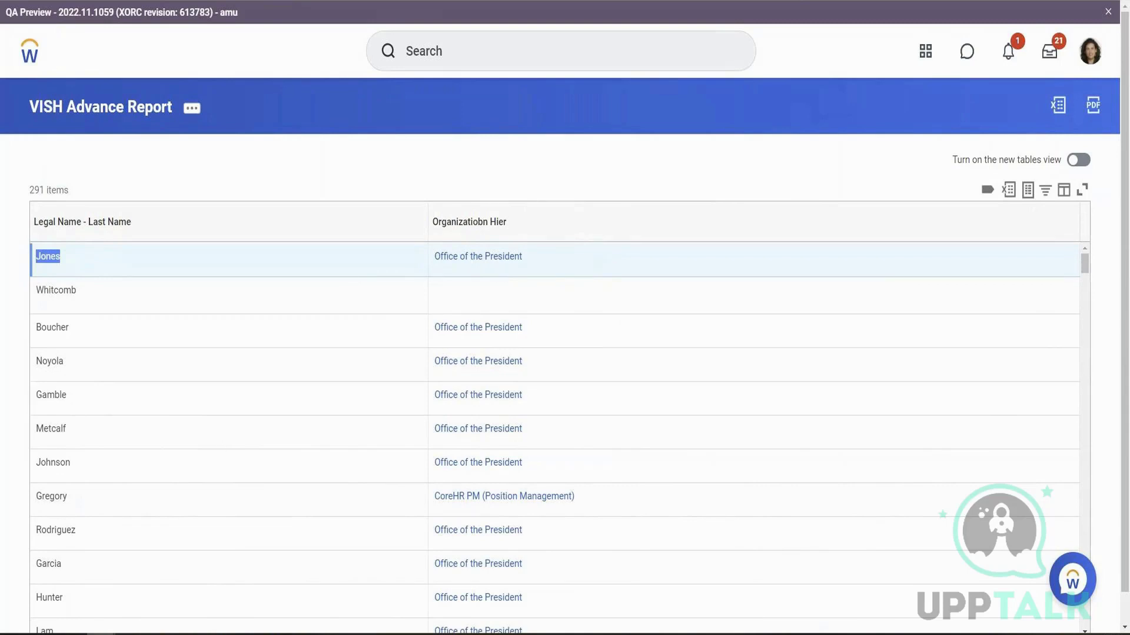
Step: Open VISH Advance Report for editing and bring up its Sort and Group settings
{"action": "left_click", "coordinate": [130, 634]}
{"action": "left_click", "coordinate": [100, 634]}
{"action": "key", "text": "alt+Tab"}
{"action": "left_click", "coordinate": [339, 343]}
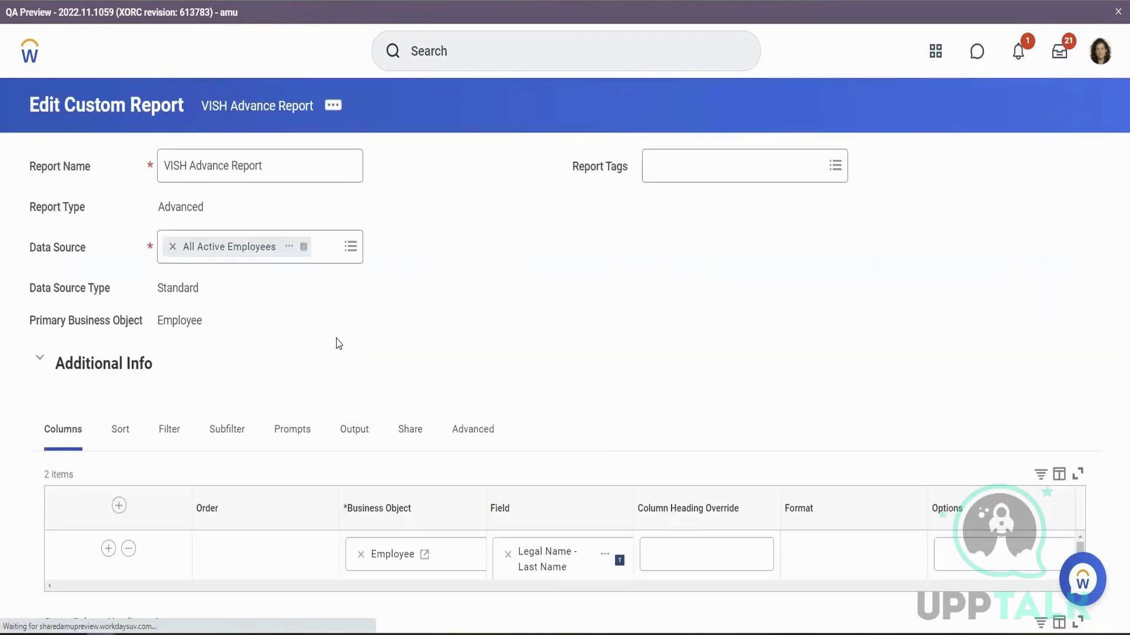
{"action": "left_click", "coordinate": [121, 440]}
{"action": "scroll", "coordinate": [428, 373], "scroll_direction": "down", "scroll_amount": 5}
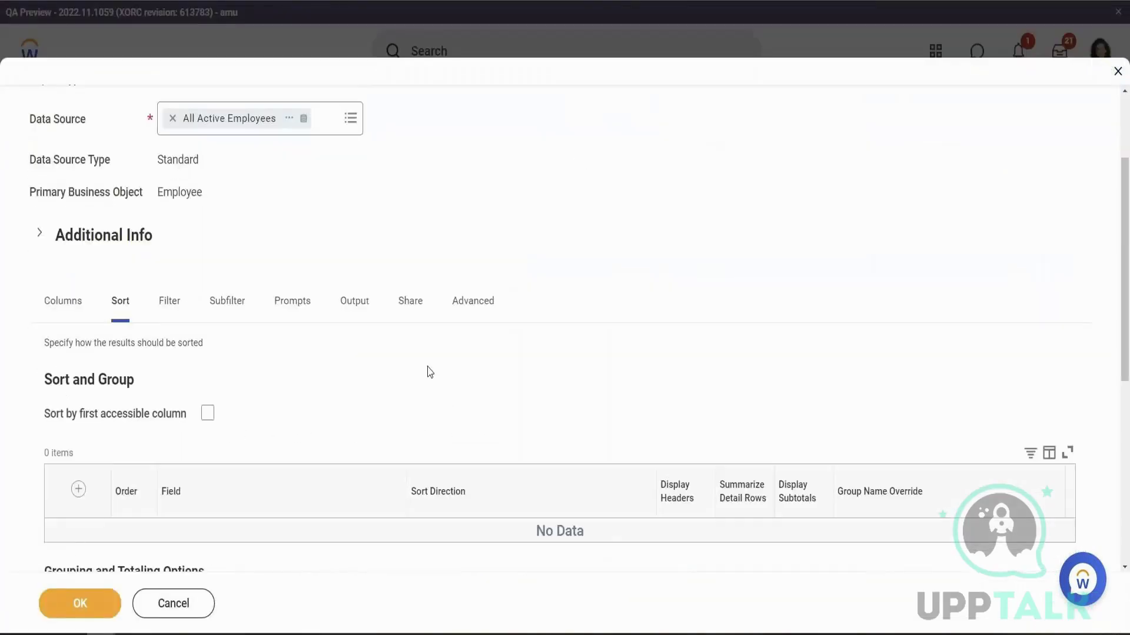